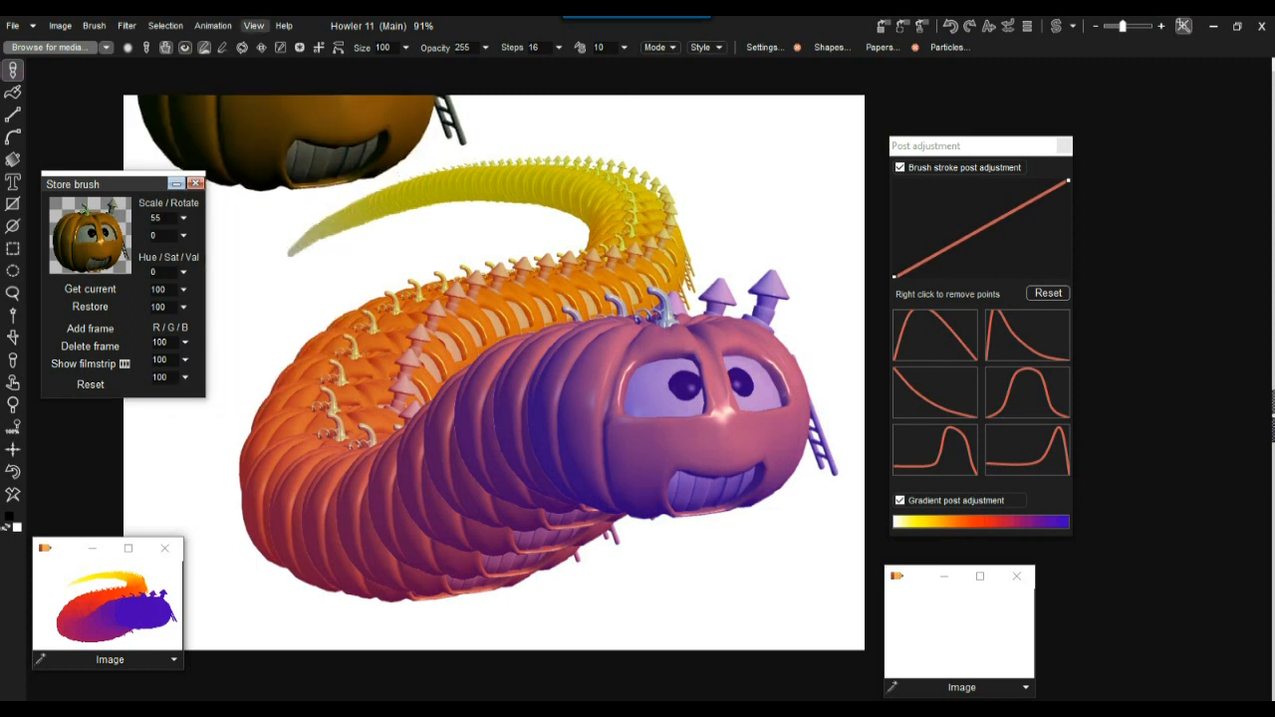
Open the OBJ render widget and rotate the pumpkin-house model over the worm painting
click(254, 26)
mouse_move(299, 271)
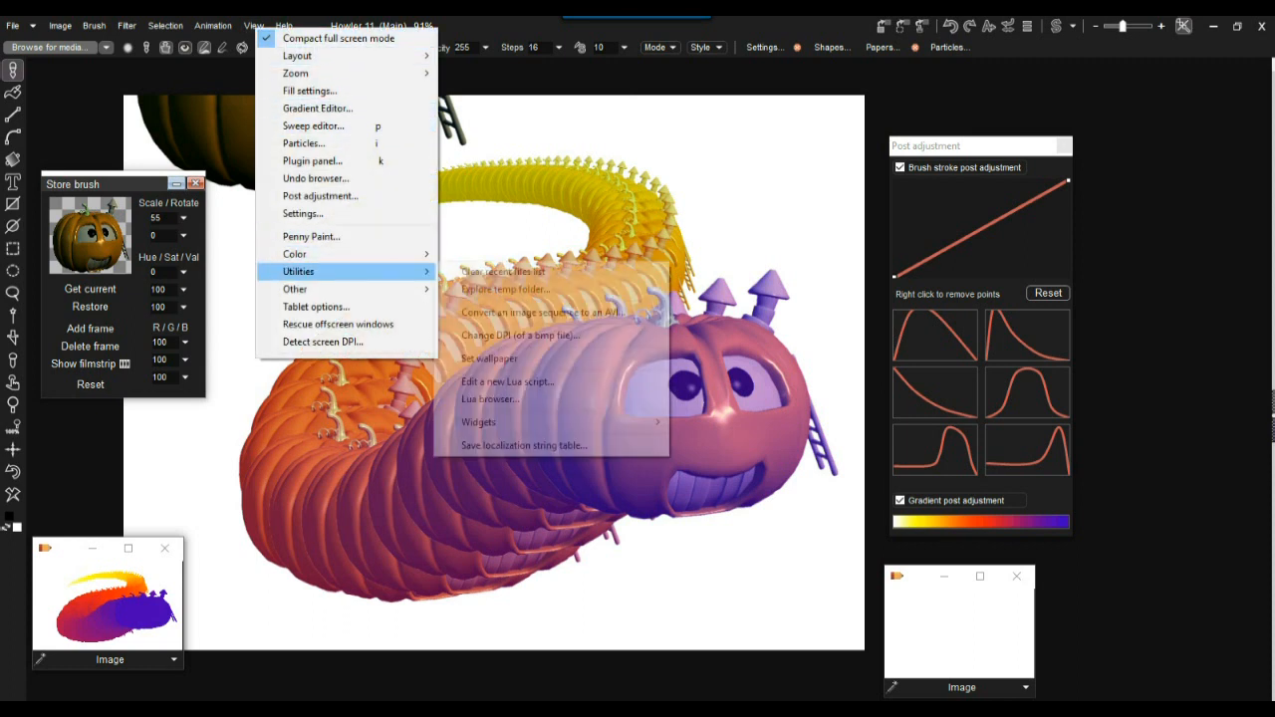
mouse_move(498, 421)
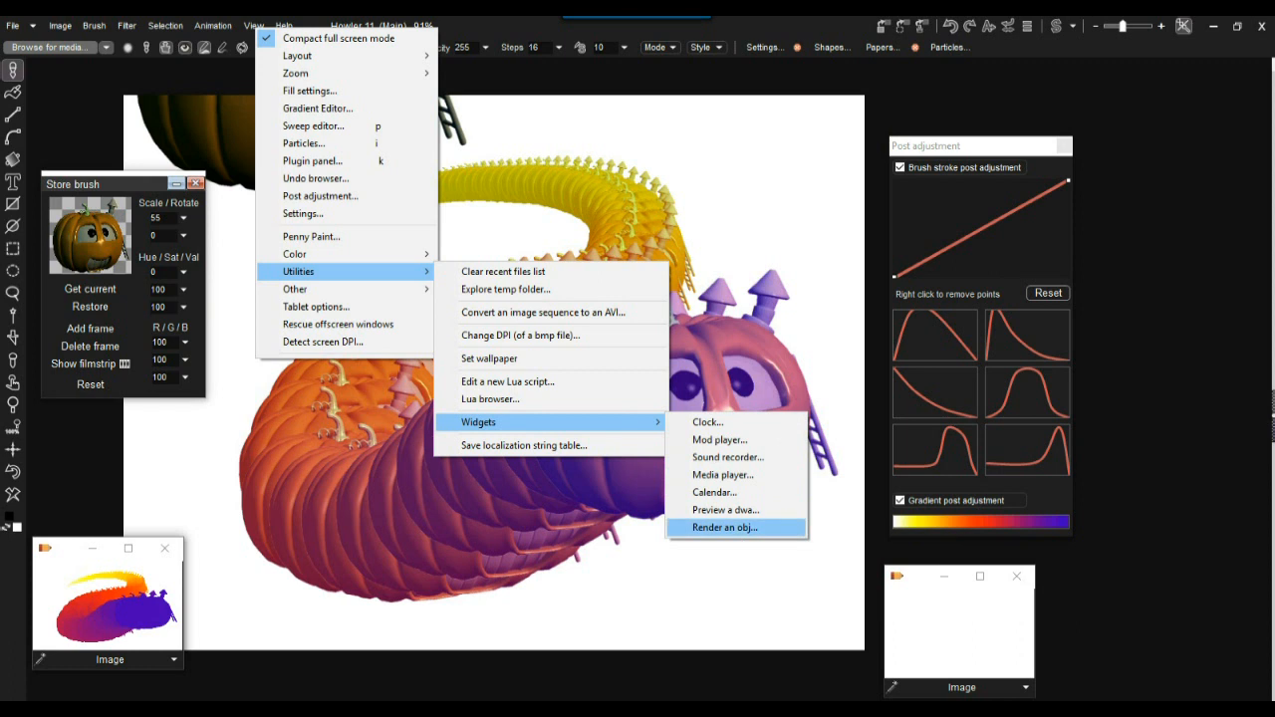
click(725, 527)
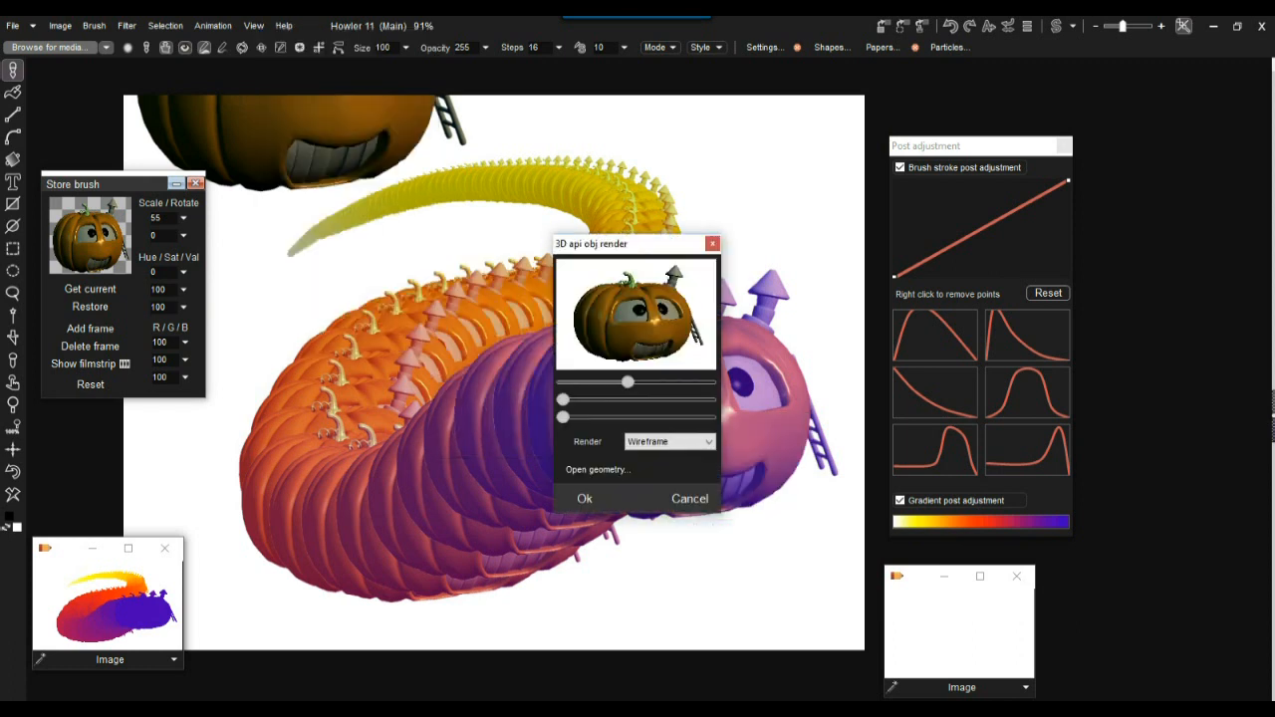
drag(638, 244, 446, 187)
drag(437, 324, 453, 323)
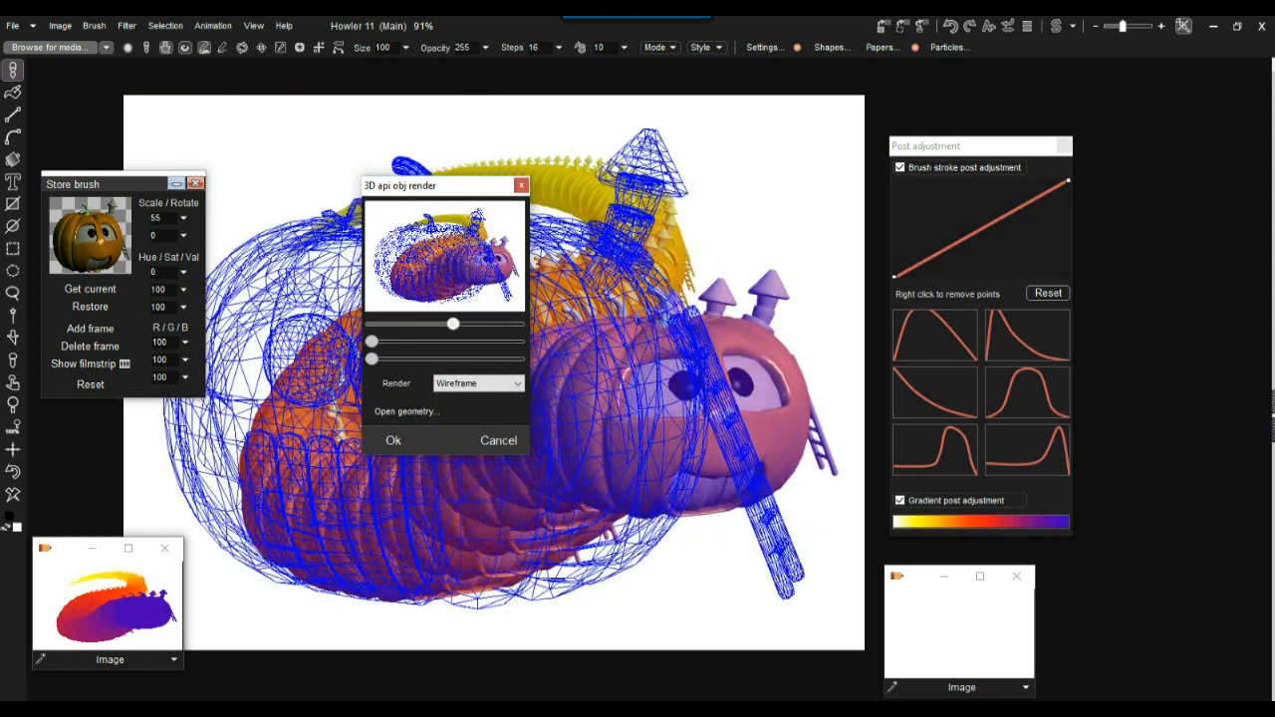
mouse_move(419, 186)
mouse_down()
mouse_move(811, 188)
mouse_move(855, 153)
mouse_up()
drag(888, 292, 871, 292)
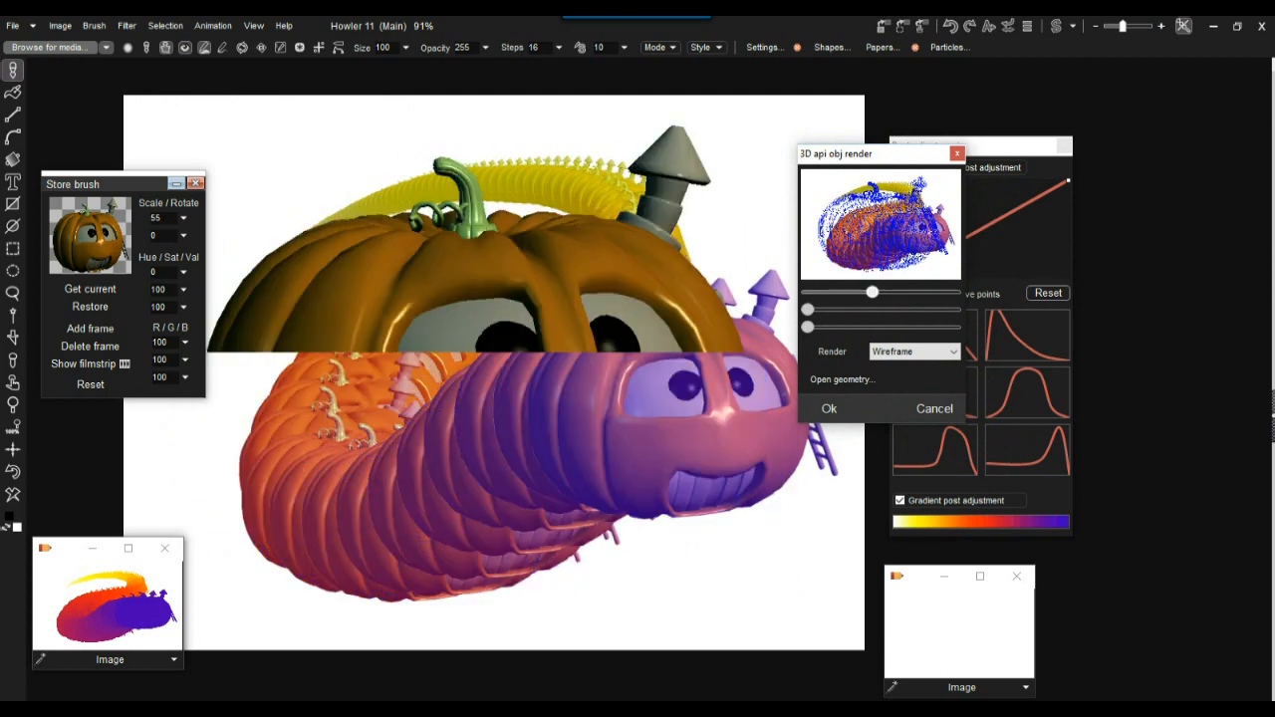
Load potiron.obj as the geometry, reposition the plain pumpkin on the canvas, and cancel the render
click(842, 379)
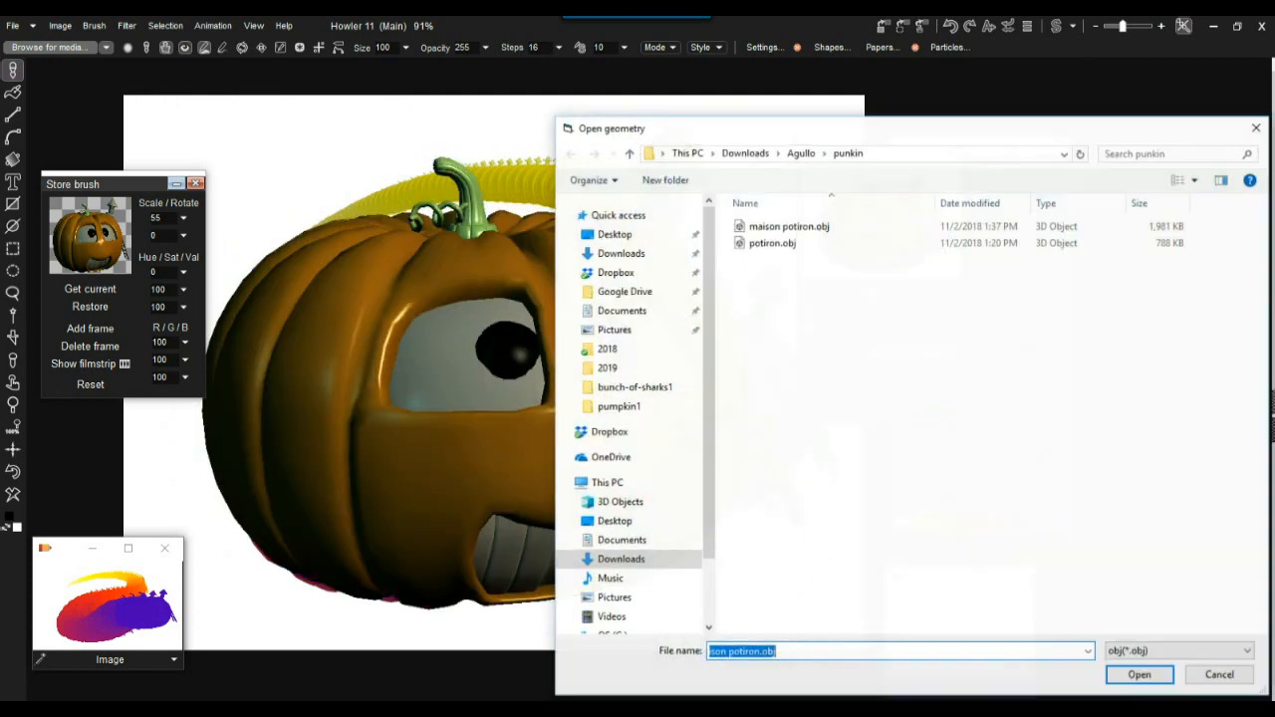
drag(837, 128, 627, 126)
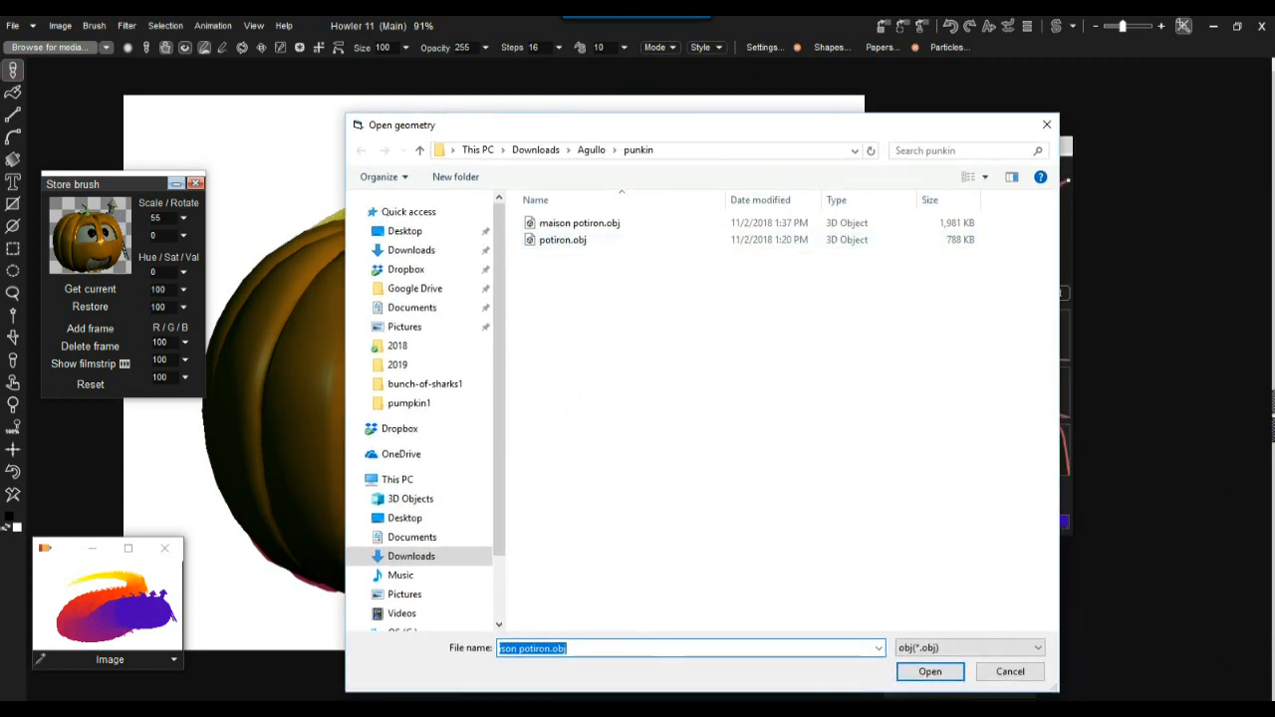
drag(507, 319, 391, 319)
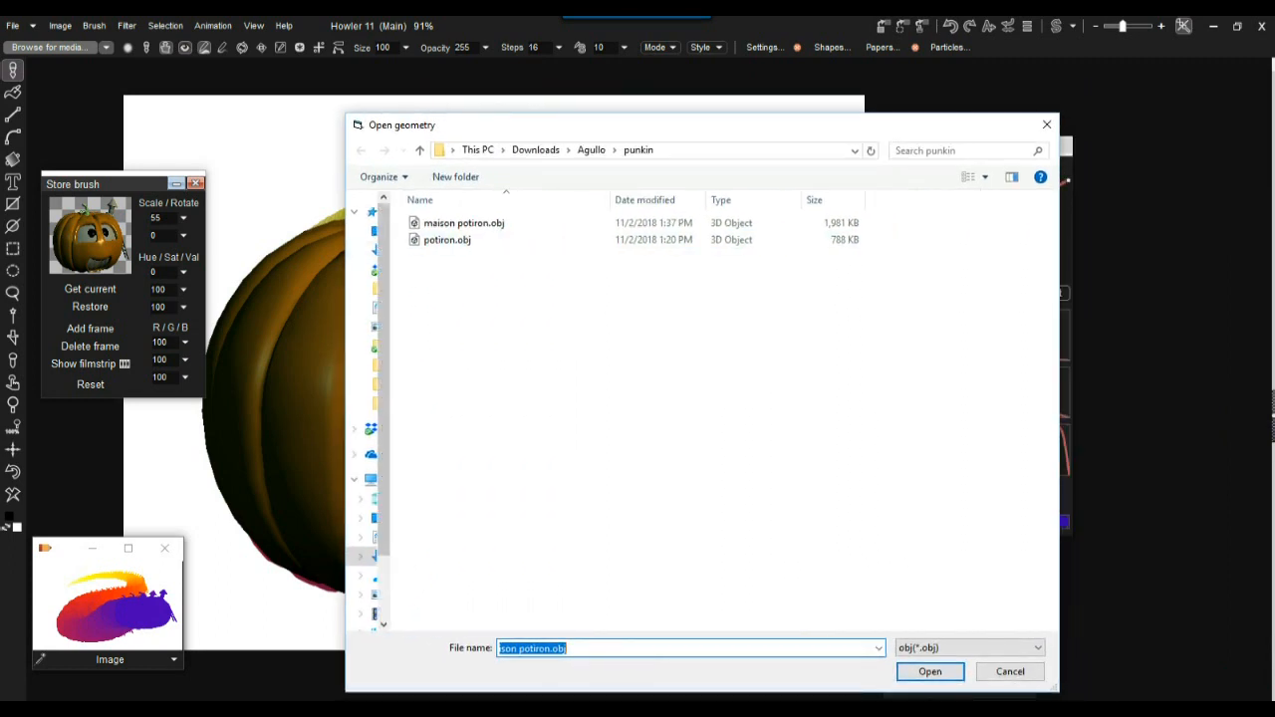
click(447, 240)
click(929, 672)
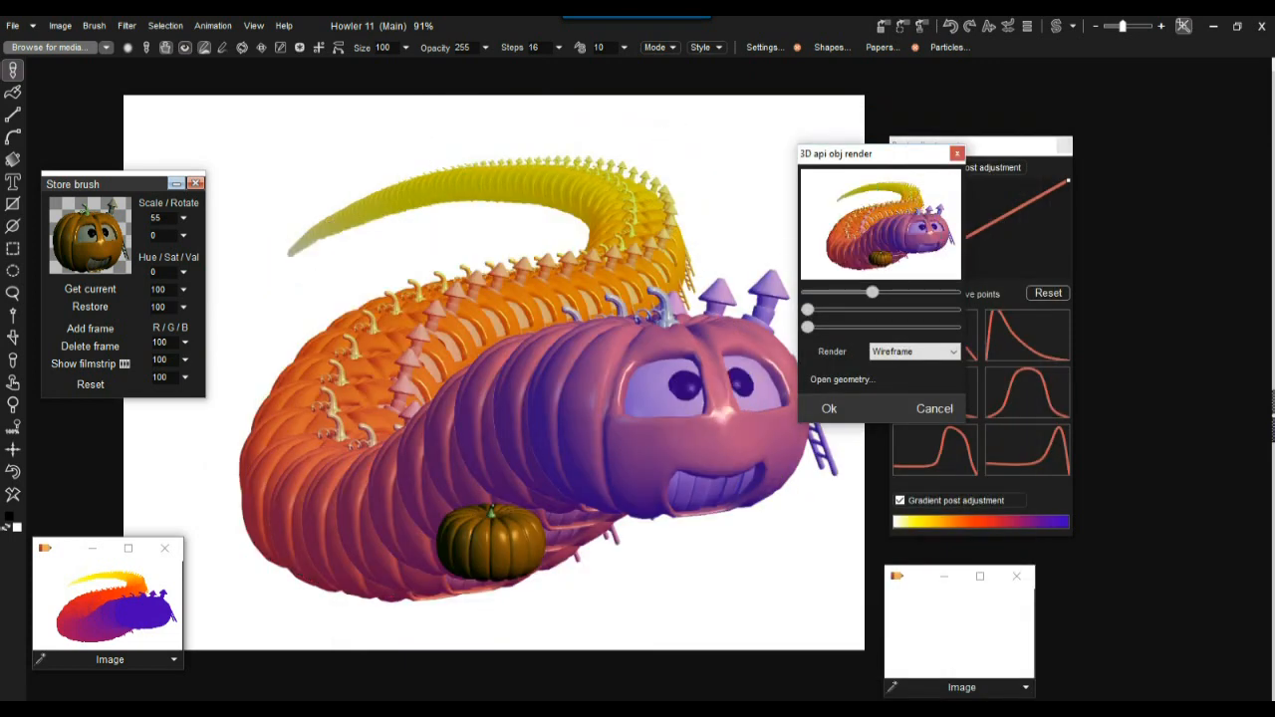
drag(491, 543, 498, 456)
click(935, 408)
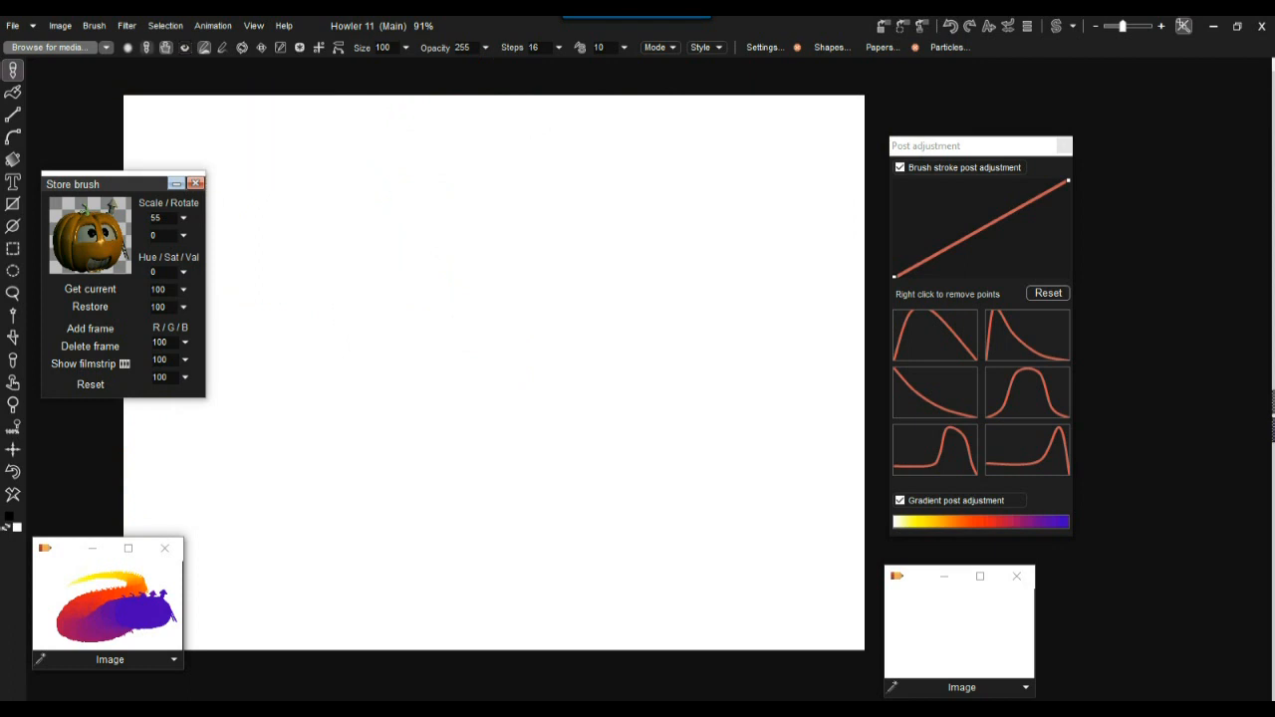
Reopen the OBJ render widget on the blank white canvas, and rotate and enlarge the plain pumpkin near the centre
click(253, 25)
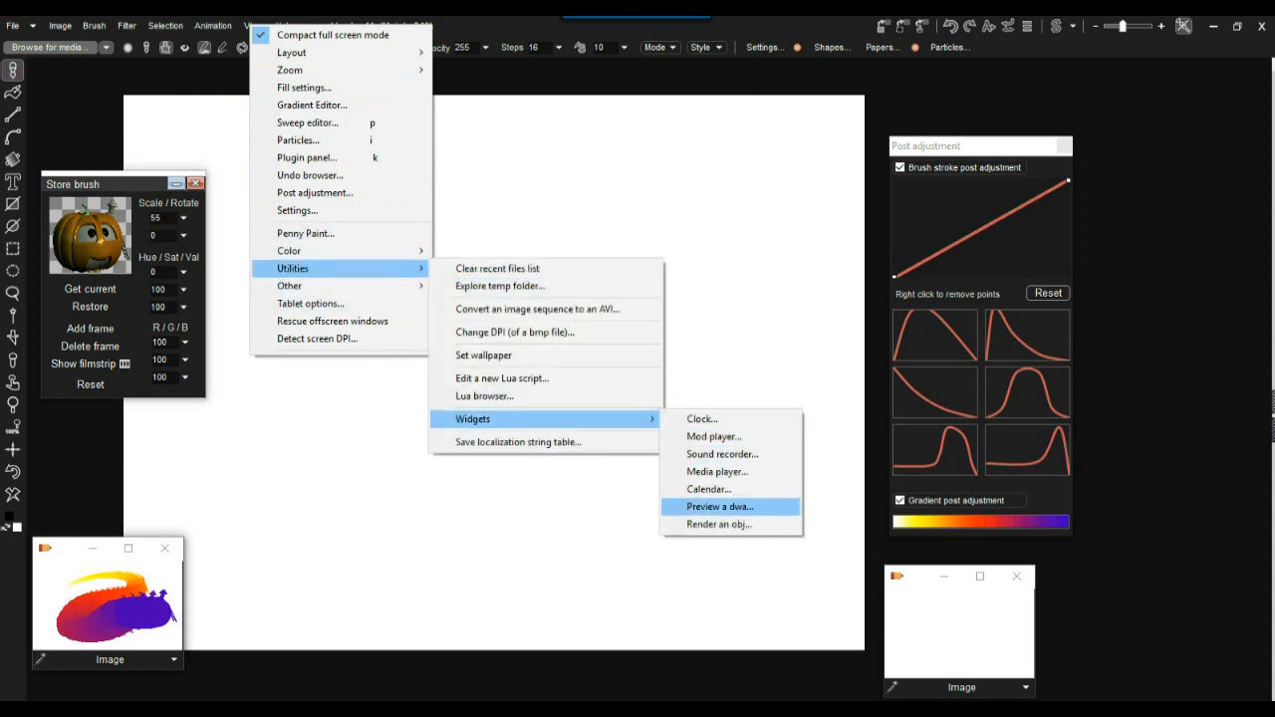
click(718, 523)
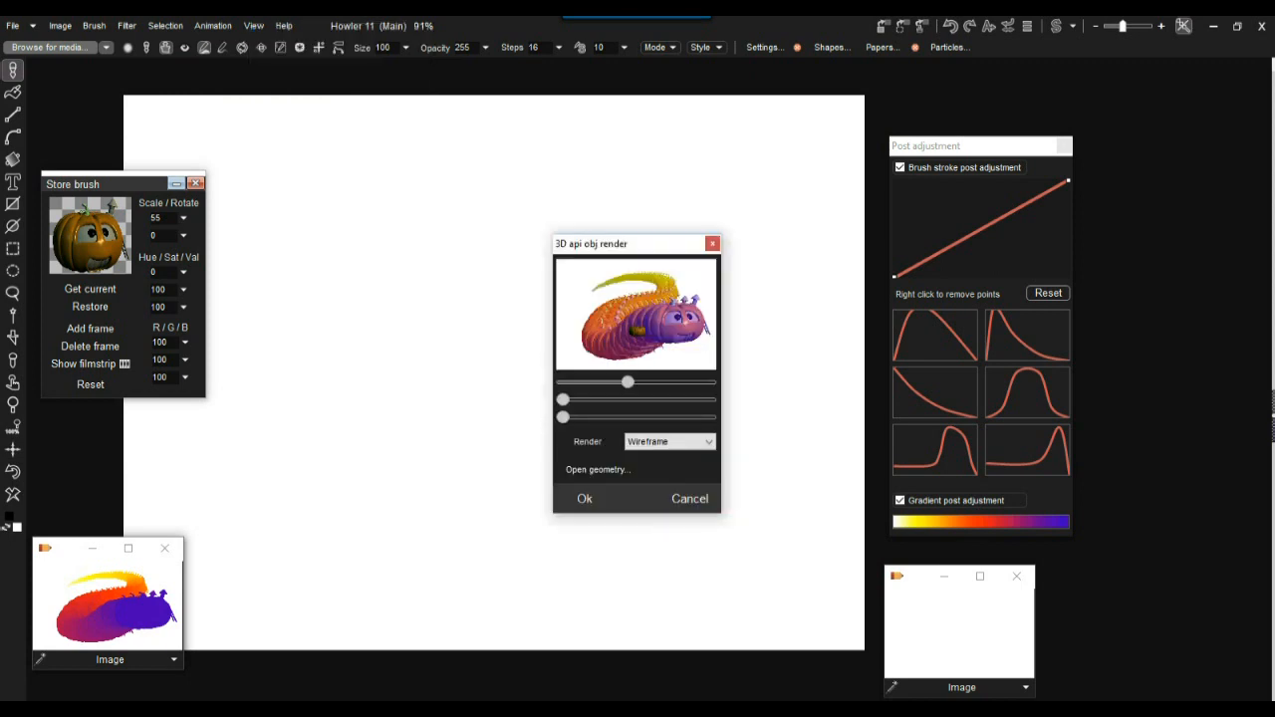
drag(638, 244, 400, 189)
mouse_move(390, 328)
mouse_down()
mouse_move(419, 328)
mouse_move(379, 328)
mouse_up()
drag(398, 189, 315, 160)
mouse_move(294, 298)
mouse_down()
mouse_move(308, 298)
mouse_move(289, 298)
mouse_up()
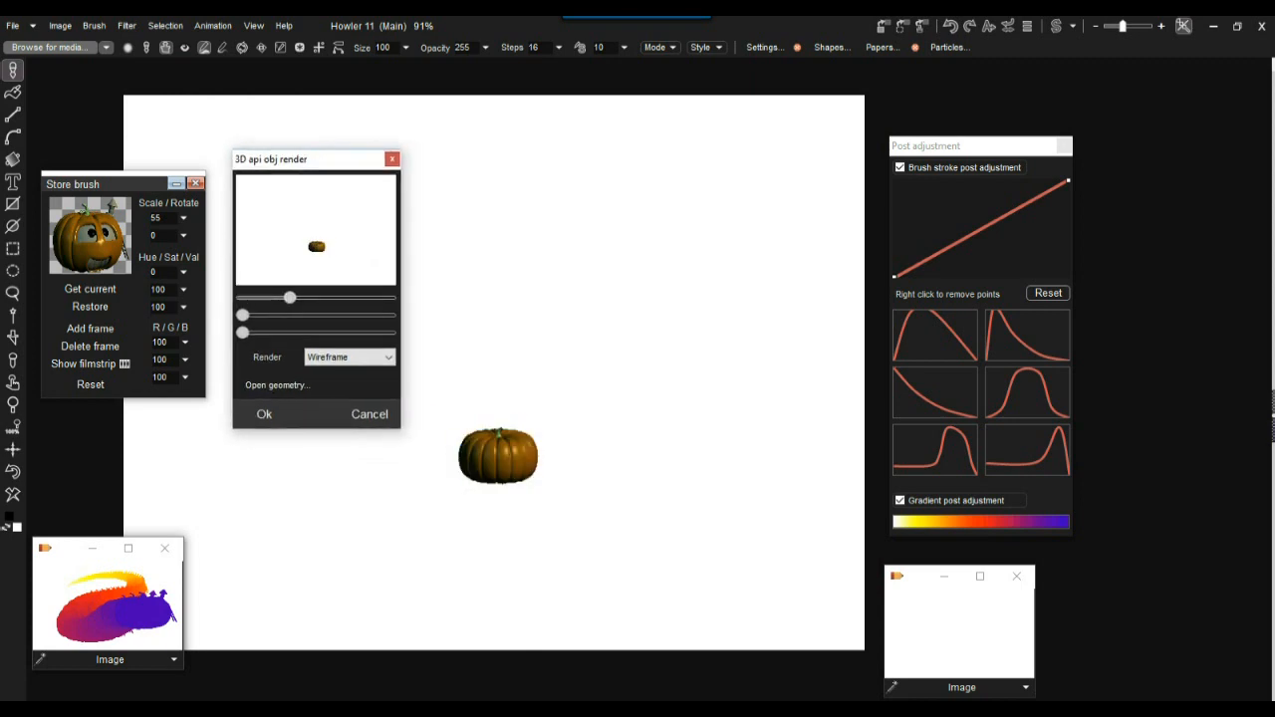
mouse_move(498, 456)
mouse_down()
mouse_move(495, 432)
mouse_move(509, 576)
mouse_move(507, 319)
mouse_move(510, 387)
mouse_move(496, 410)
mouse_up()
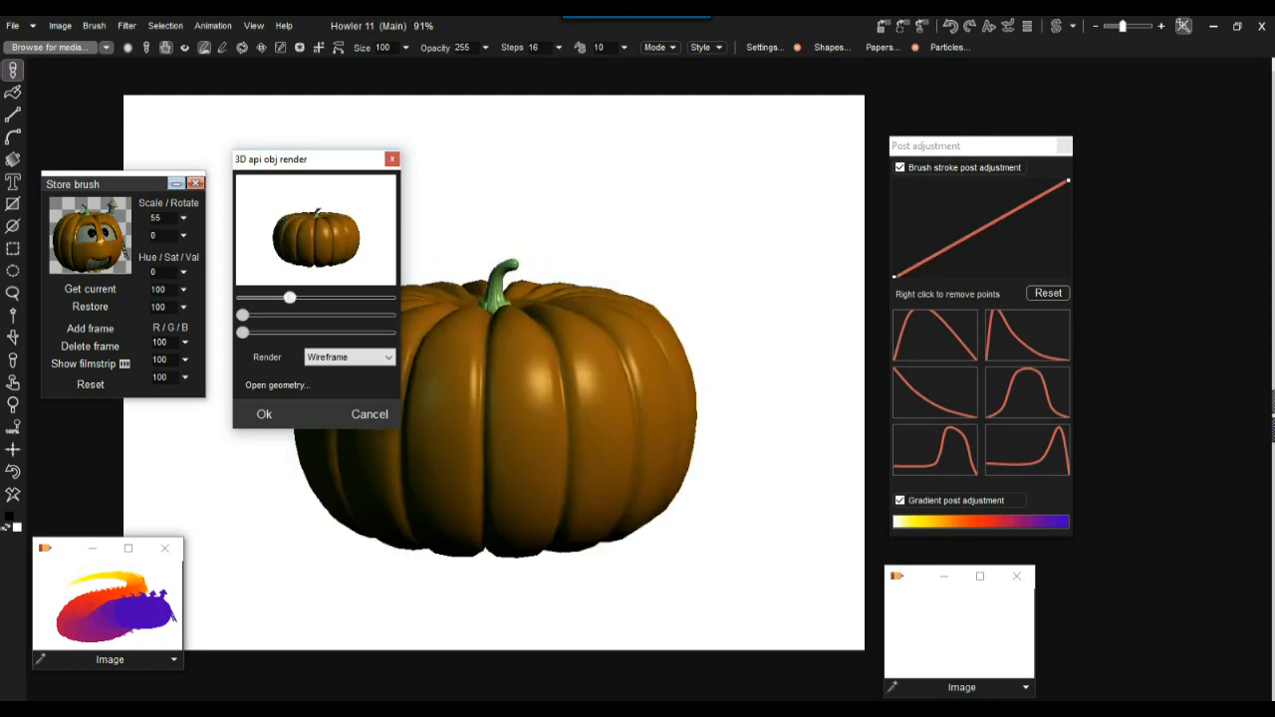
Rotate the pumpkin with the preview set to Bounding box, returning its second rotation to the starting angle
drag(289, 297, 333, 298)
drag(242, 315, 261, 315)
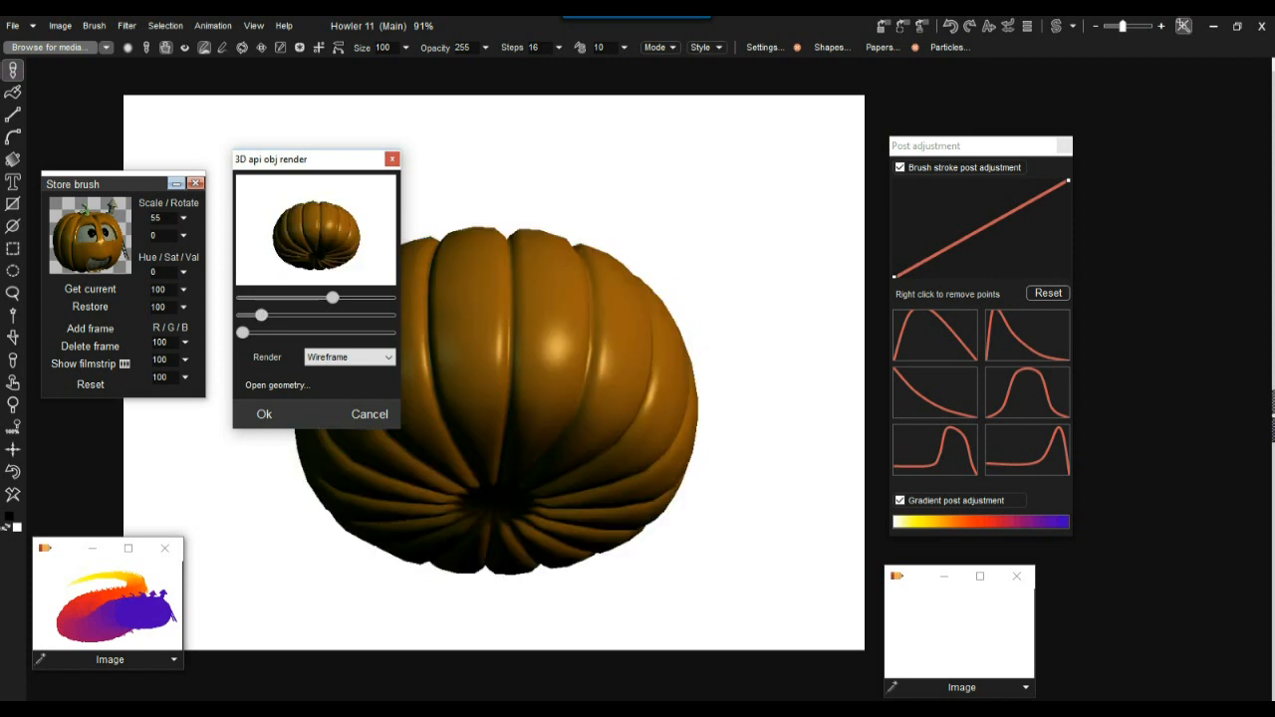
click(349, 358)
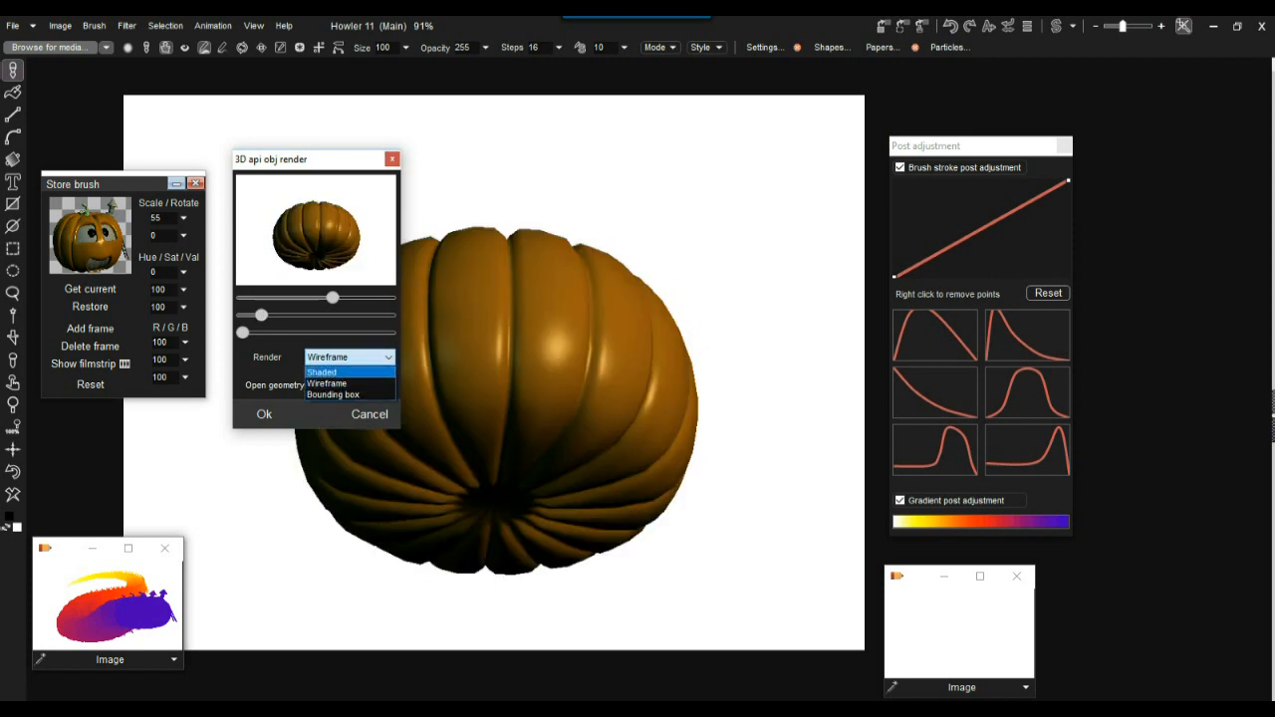
click(333, 395)
drag(333, 298, 333, 298)
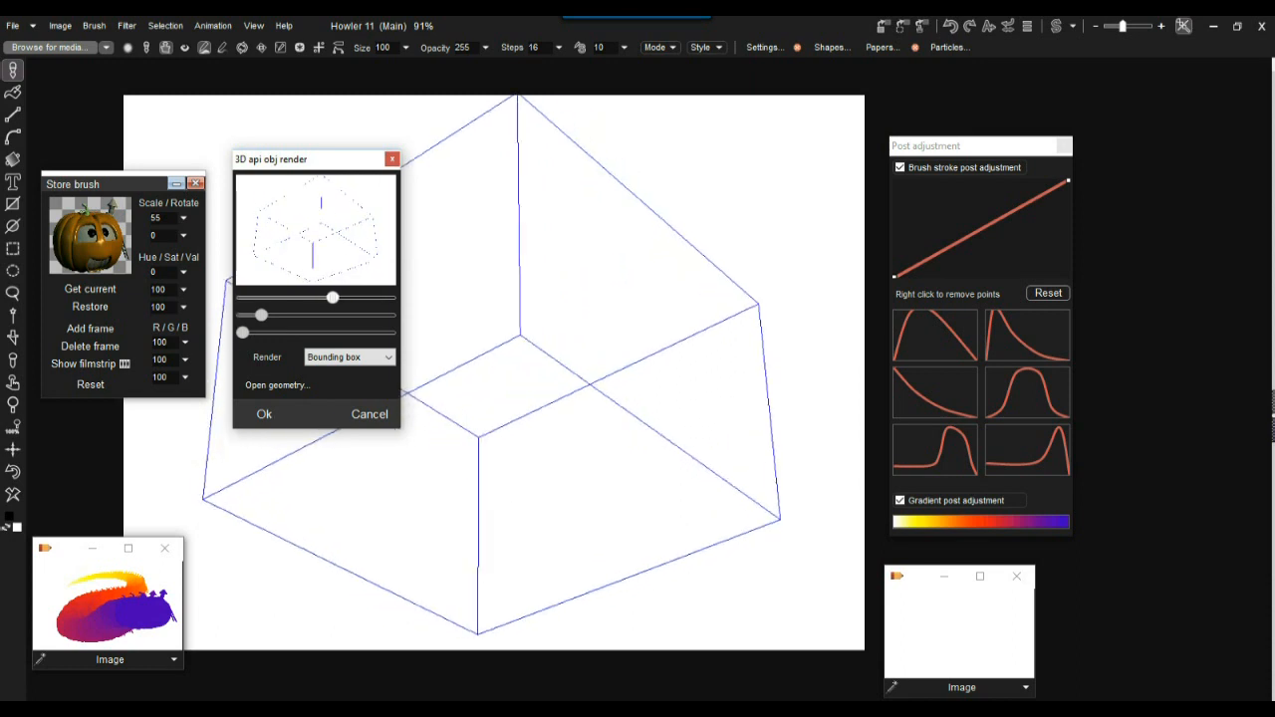
drag(261, 315, 242, 315)
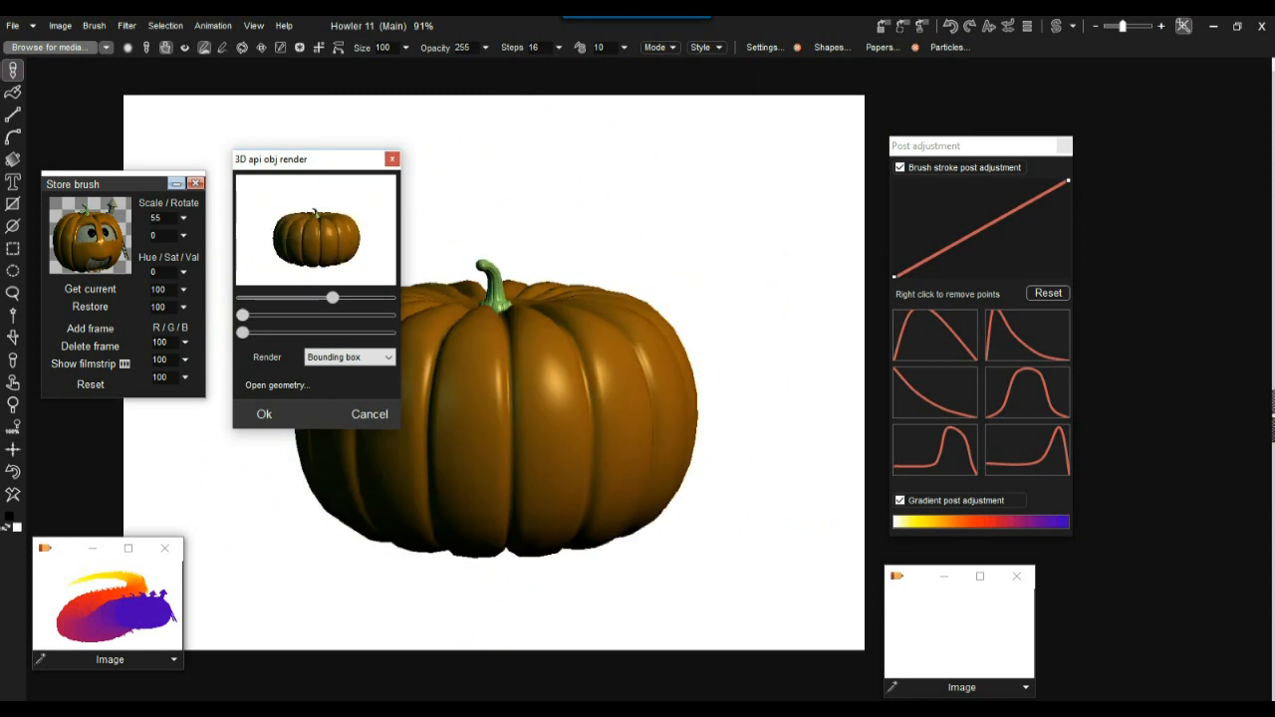
Try the Wireframe preview, switch it to Shaded, and tilt the pumpkin so its stem leans toward the viewer
click(349, 356)
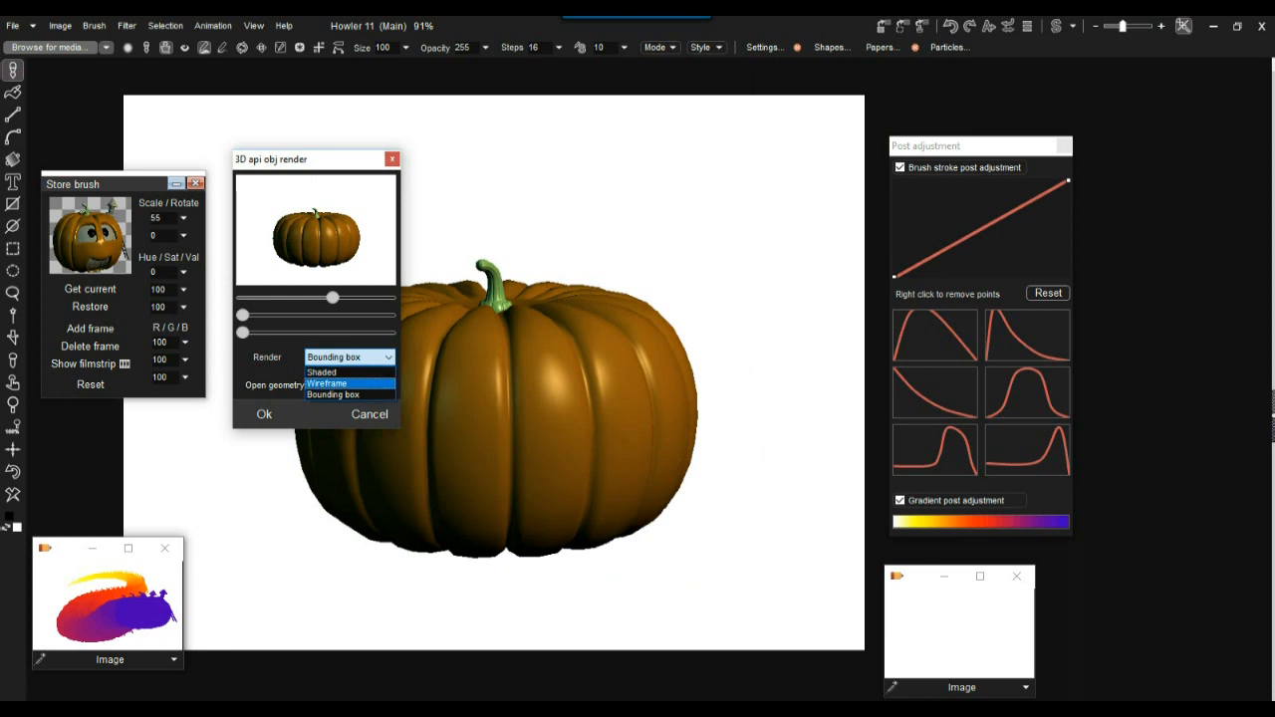
click(343, 383)
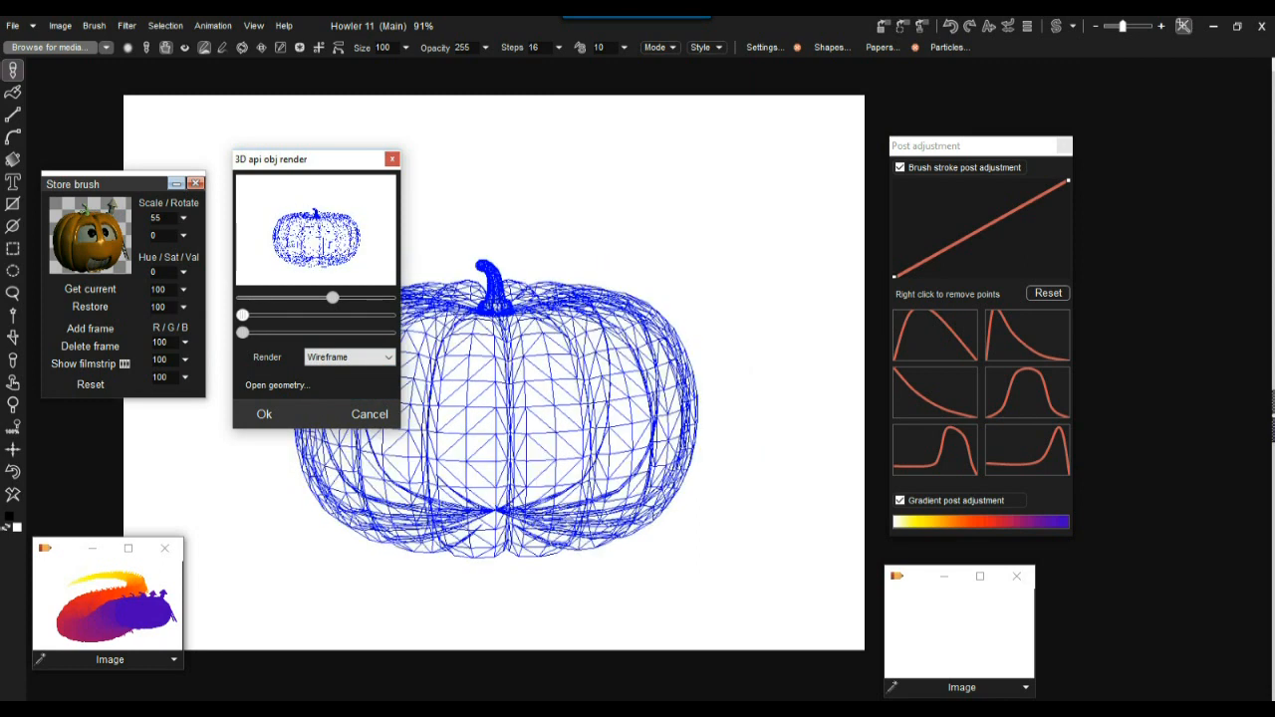
click(349, 357)
key(Return)
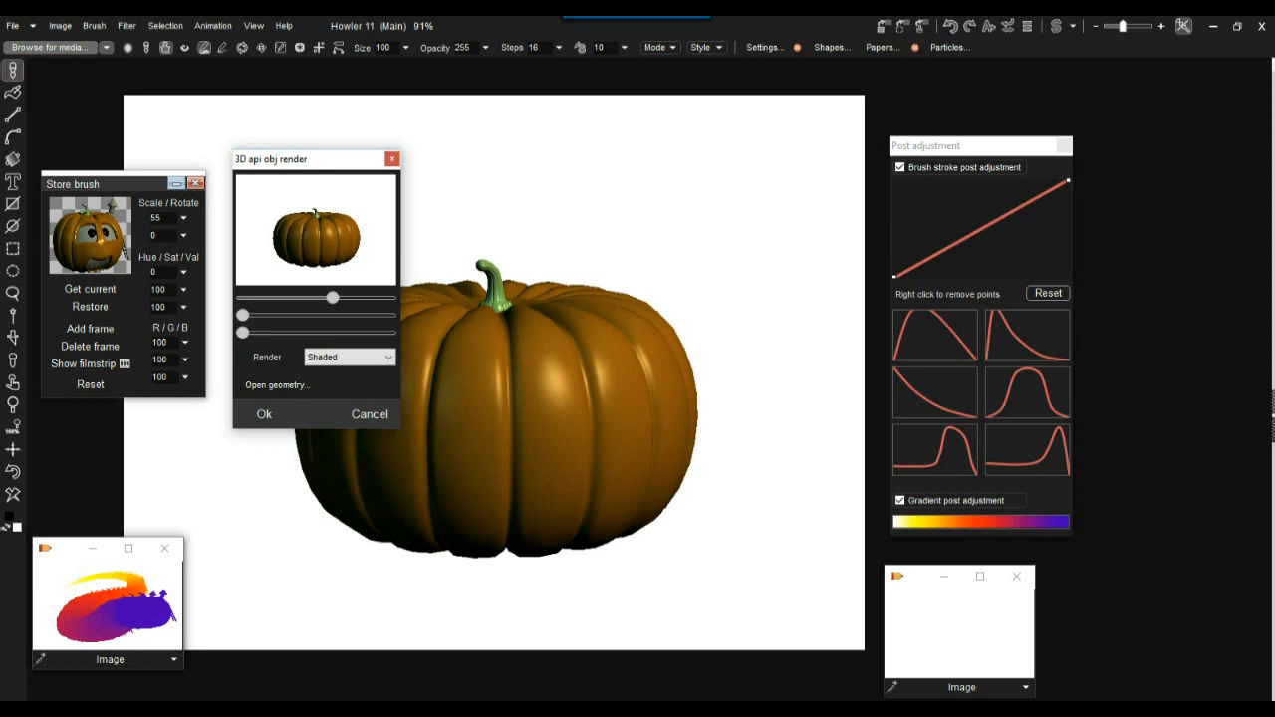
drag(332, 298, 296, 298)
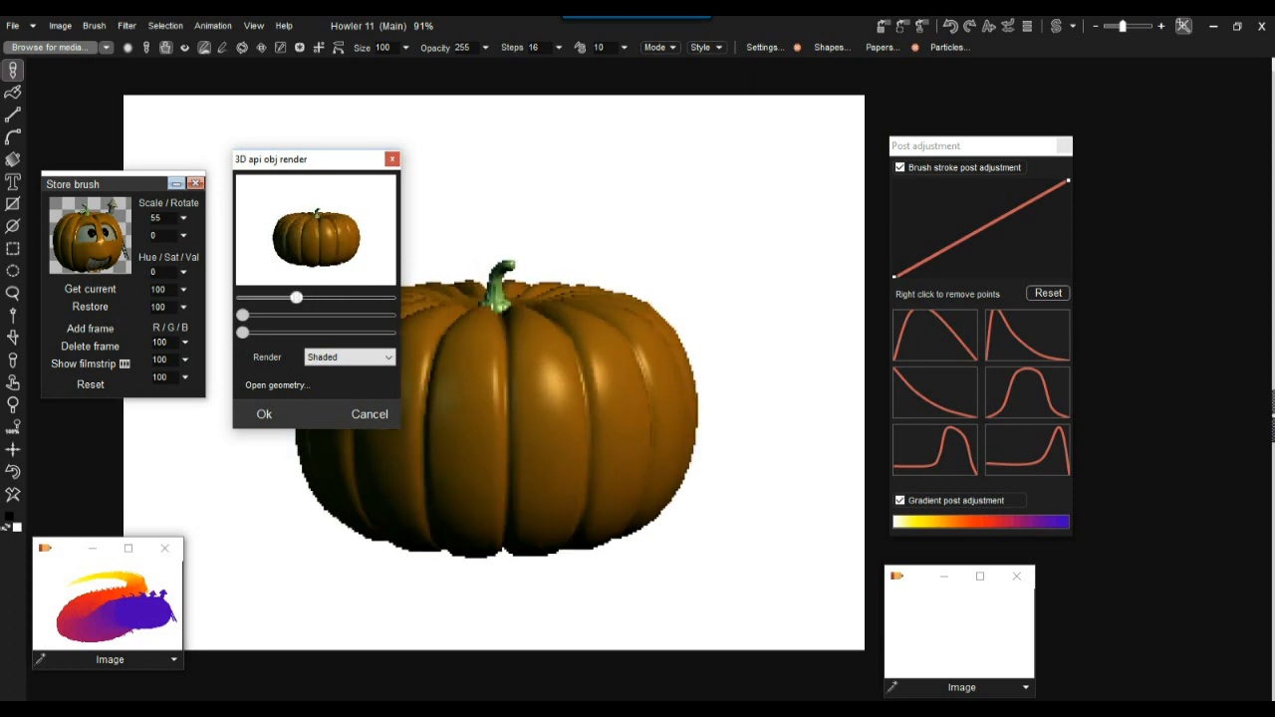
drag(243, 333, 375, 333)
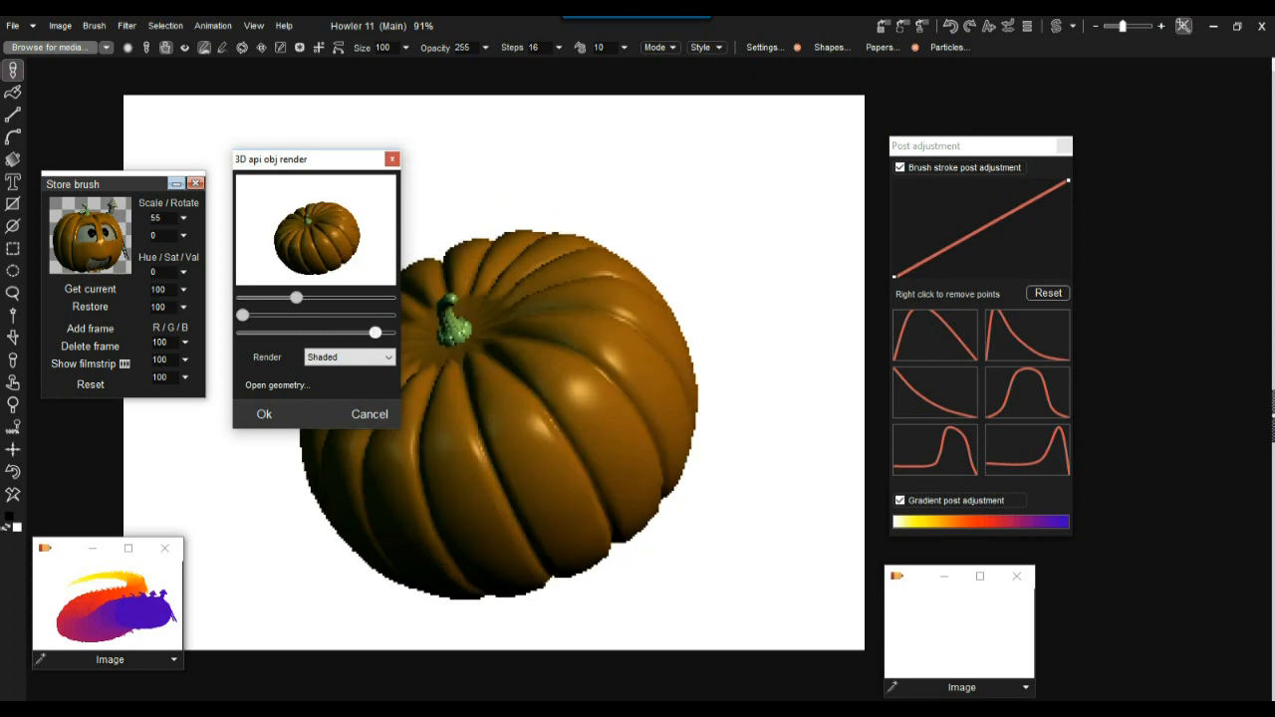
Set the render preview to Wireframe and turn the tilted pumpkin so its stem points right
click(349, 356)
click(344, 384)
mouse_move(296, 298)
mouse_down()
mouse_move(309, 298)
mouse_move(268, 297)
mouse_up()
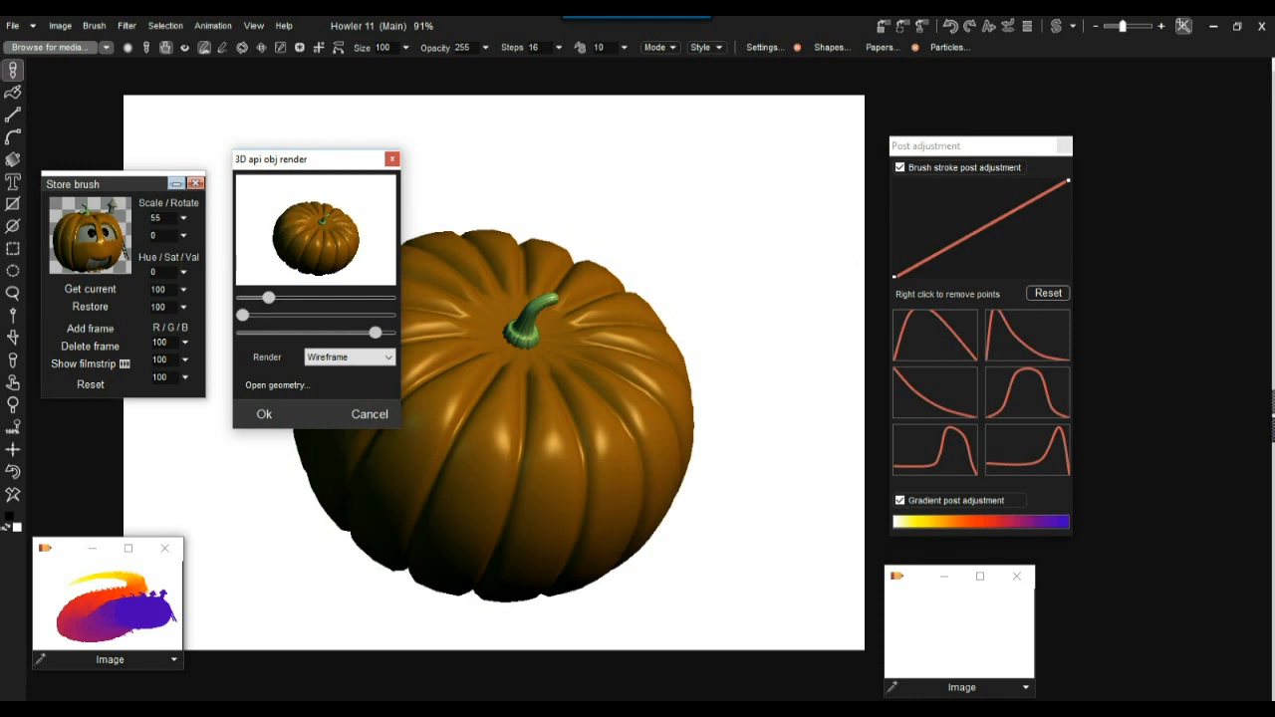
click(387, 358)
click(387, 358)
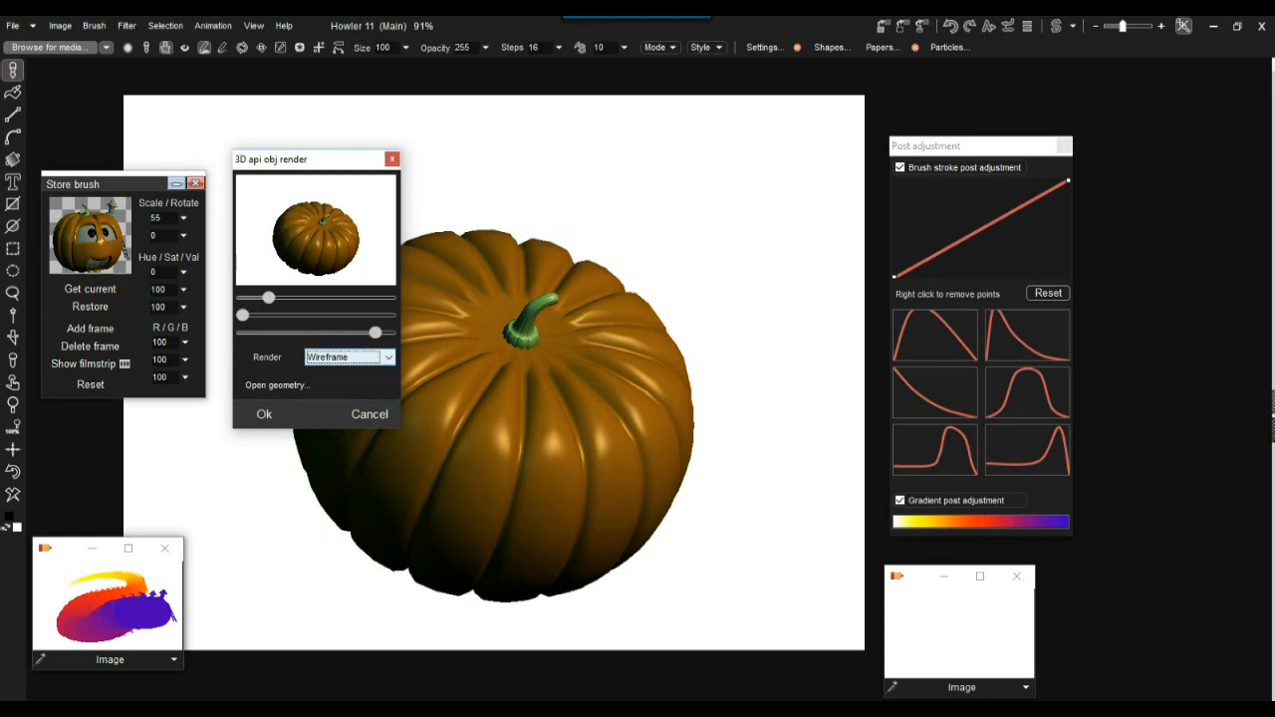
Load maison potiron.obj as the geometry to render
click(276, 384)
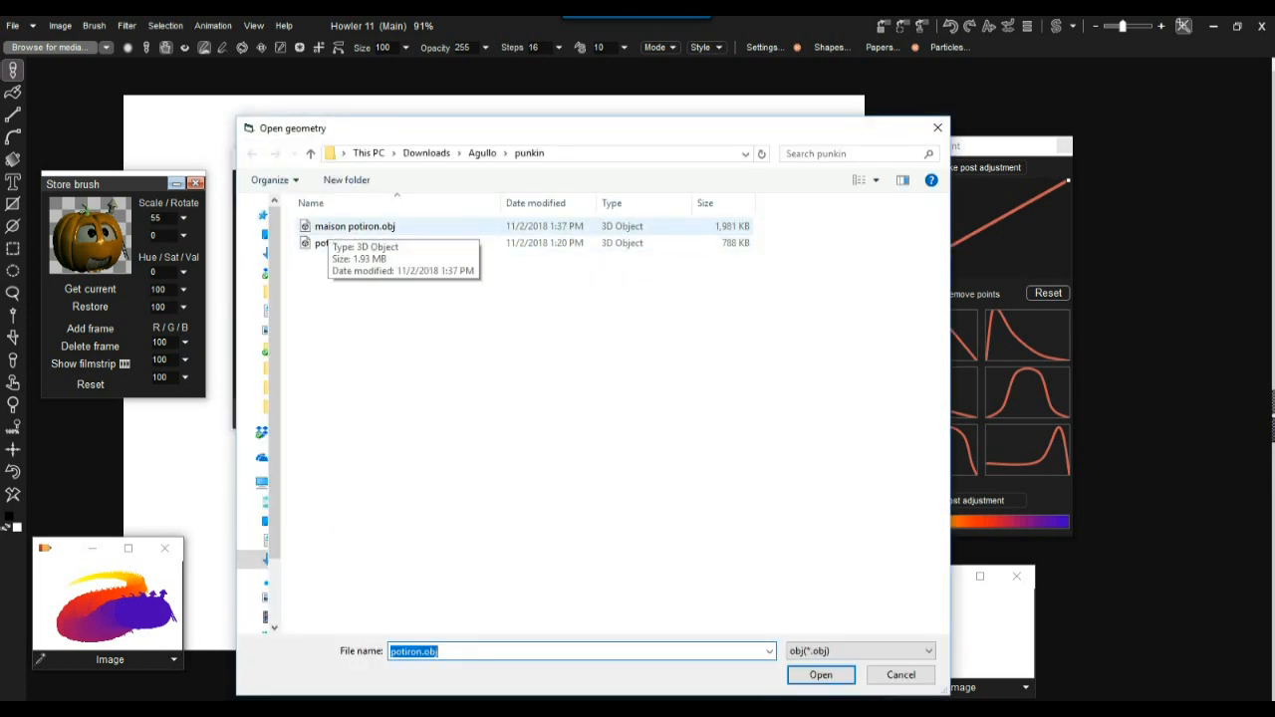
click(330, 227)
key(Return)
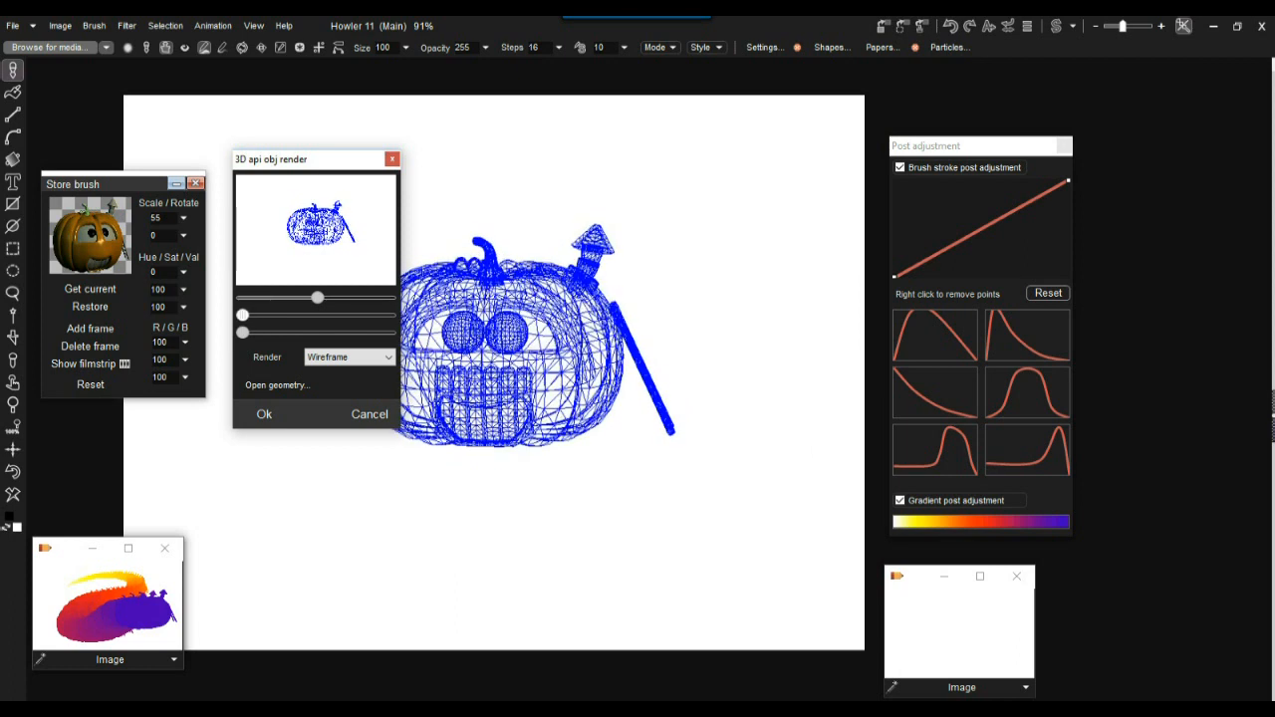
Enlarge the pumpkin house, turn its face toward the left with the ladder side exposed, and apply the render to the canvas
drag(316, 159, 201, 215)
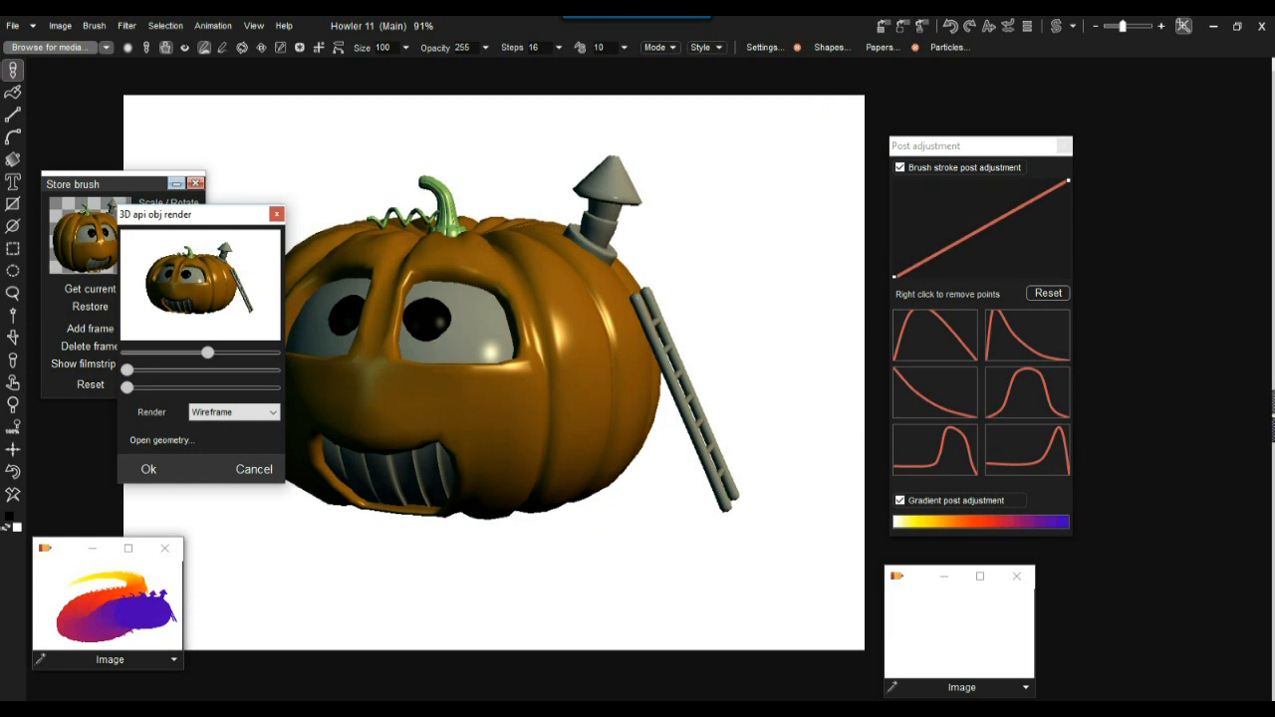
drag(207, 352, 212, 352)
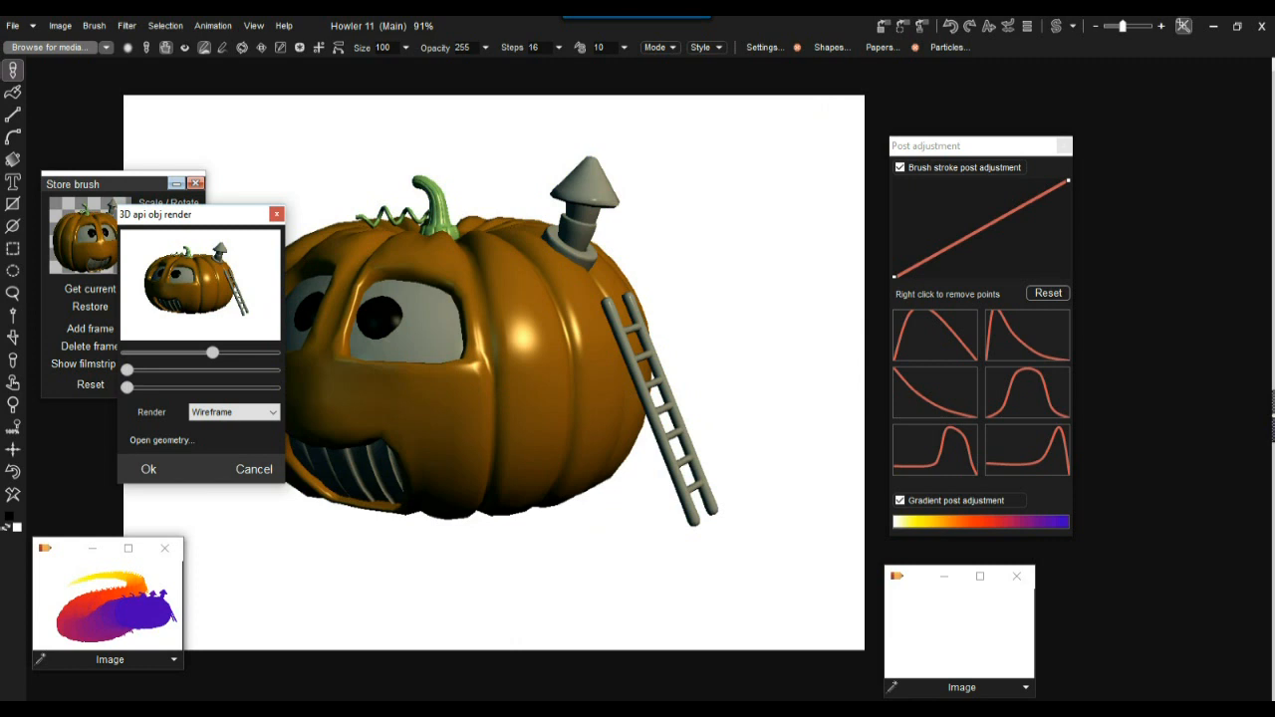
drag(159, 214, 109, 215)
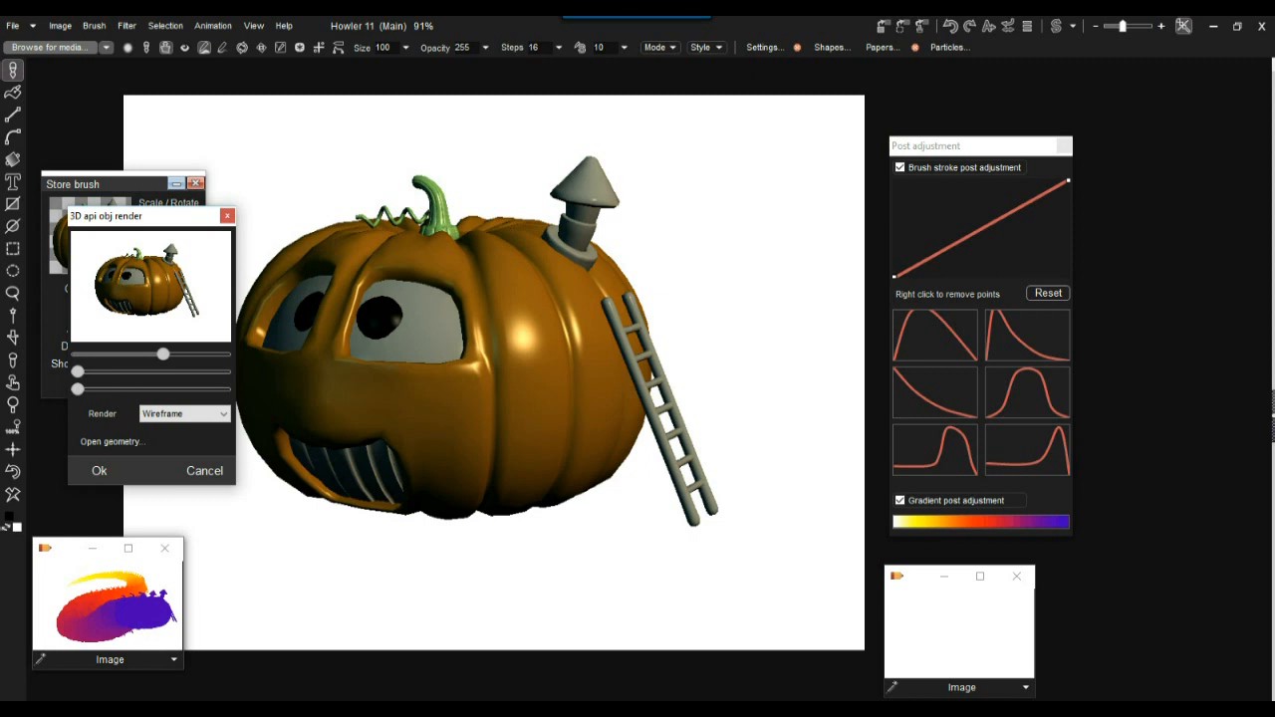
click(99, 470)
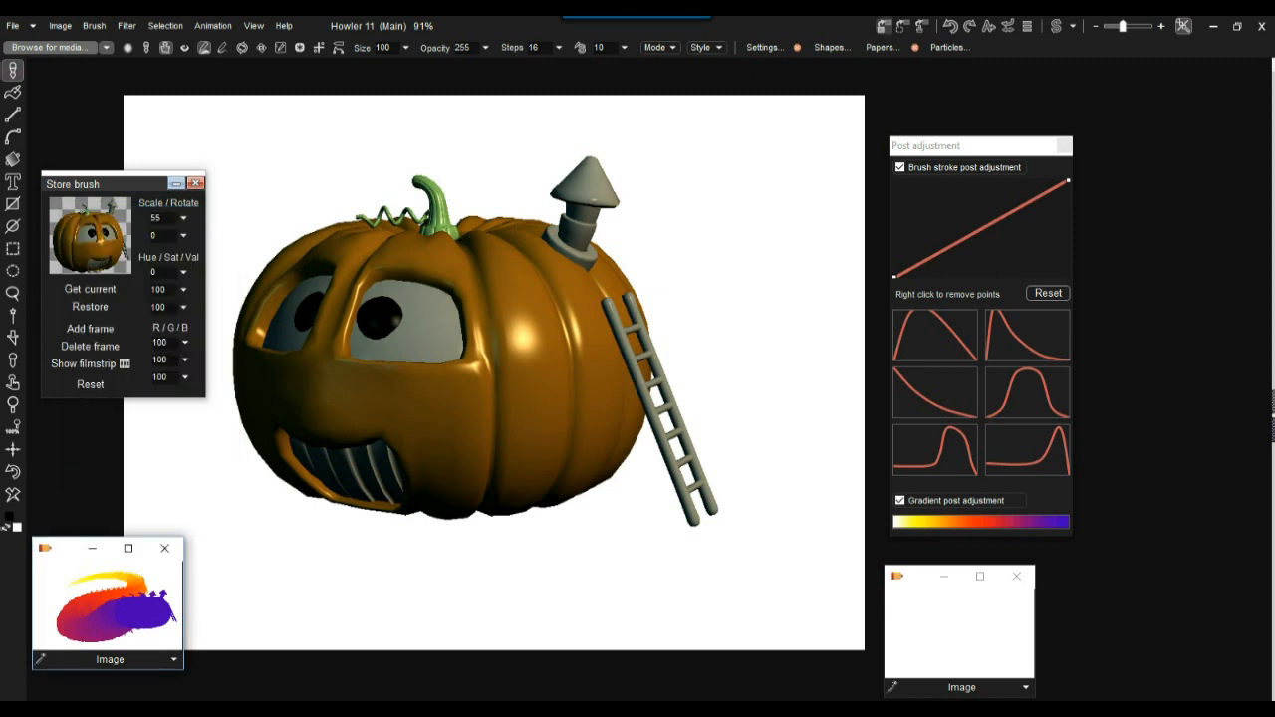
Store the pumpkin render as a separate image, then recall the gradient worm image and the pumpkin render in turn
click(914, 46)
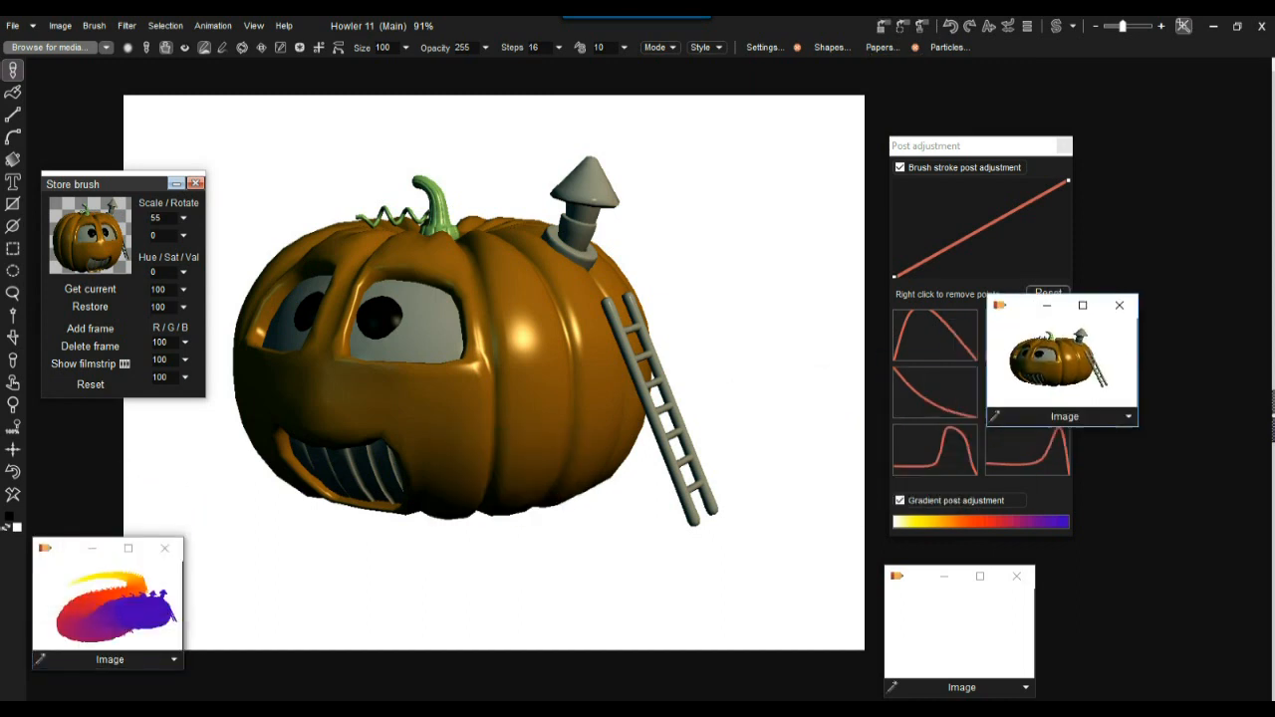
click(110, 608)
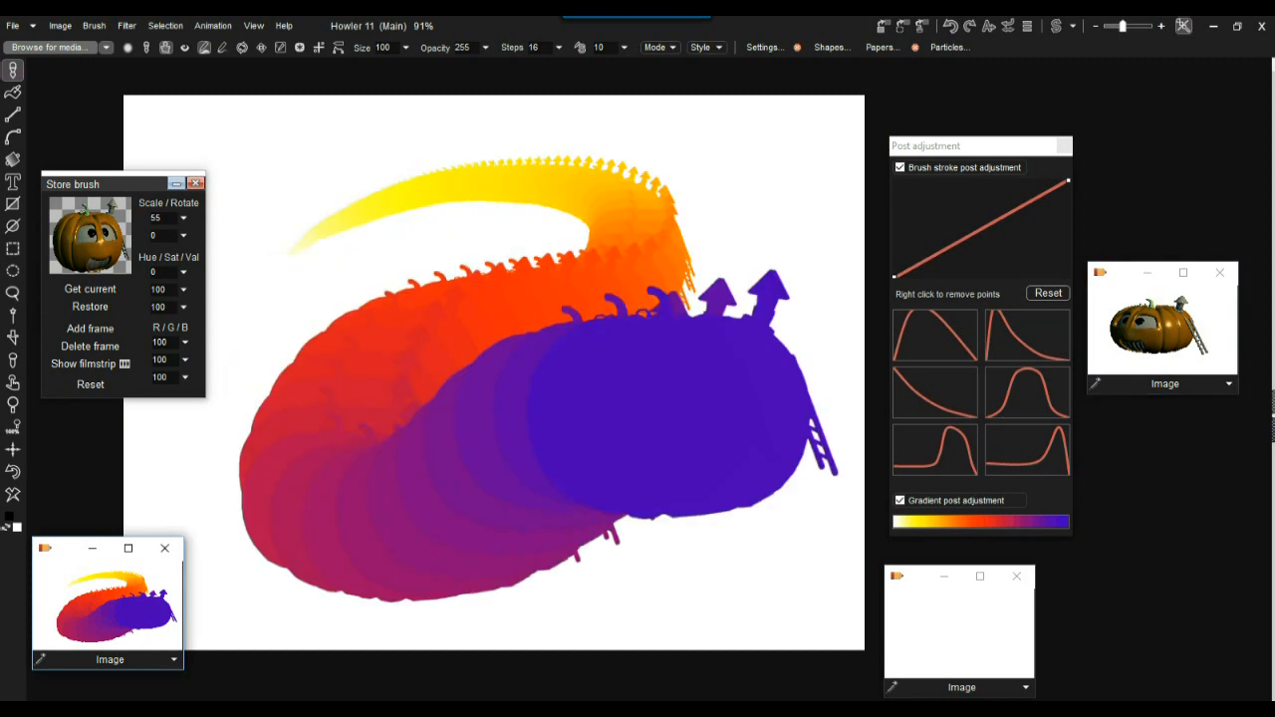
click(1162, 329)
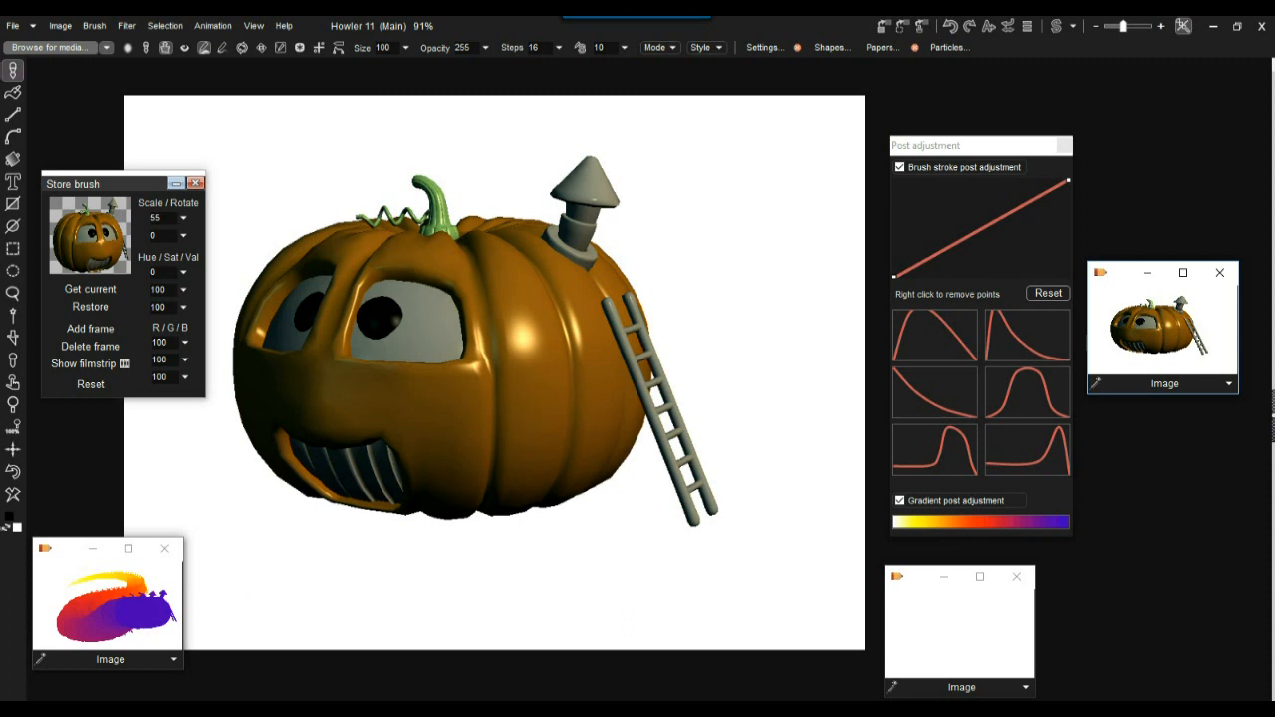
Collapse the Store brush panel to its compact thumbnail
click(176, 184)
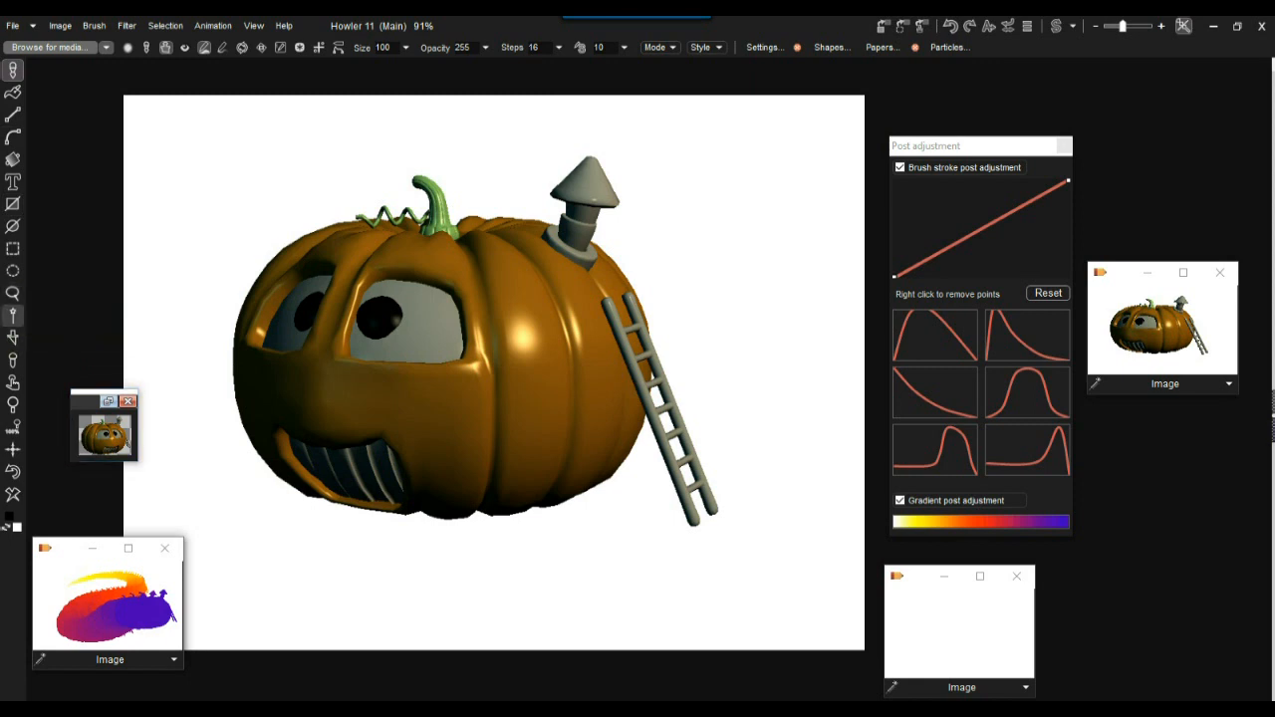
Select the white background around the pumpkin with the magic wand and turn off the selection overlay
click(13, 316)
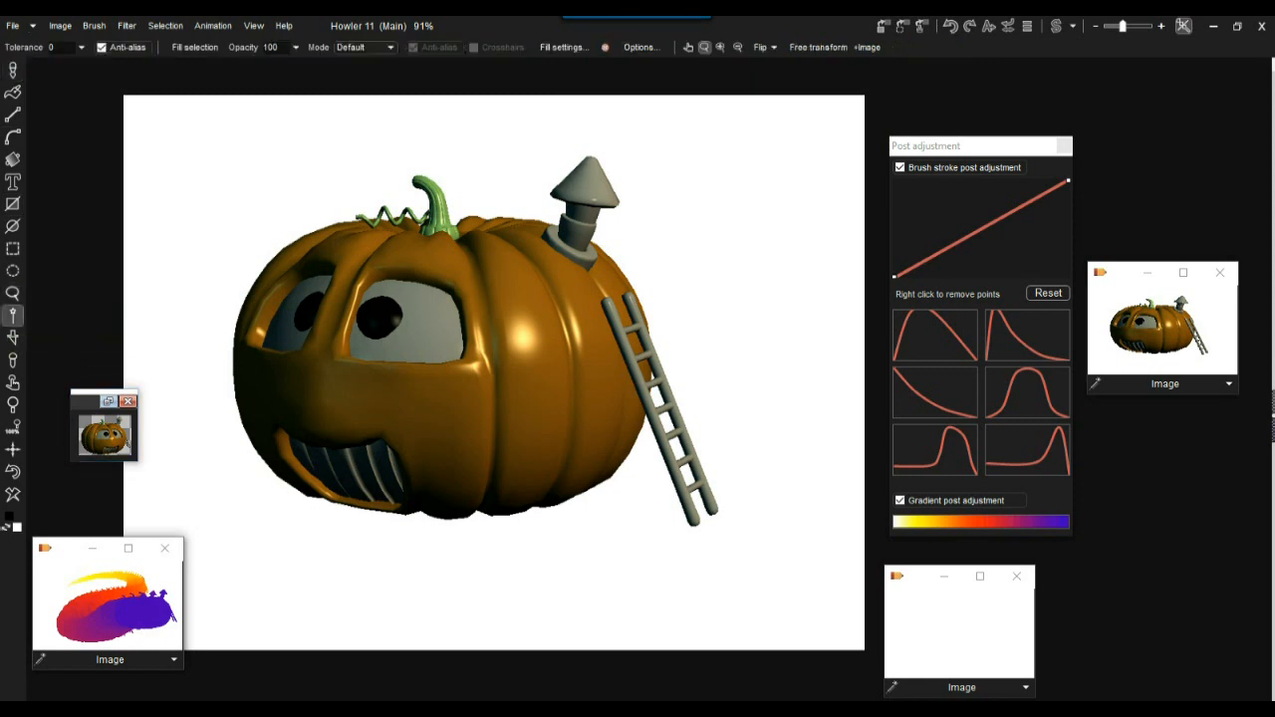
click(249, 575)
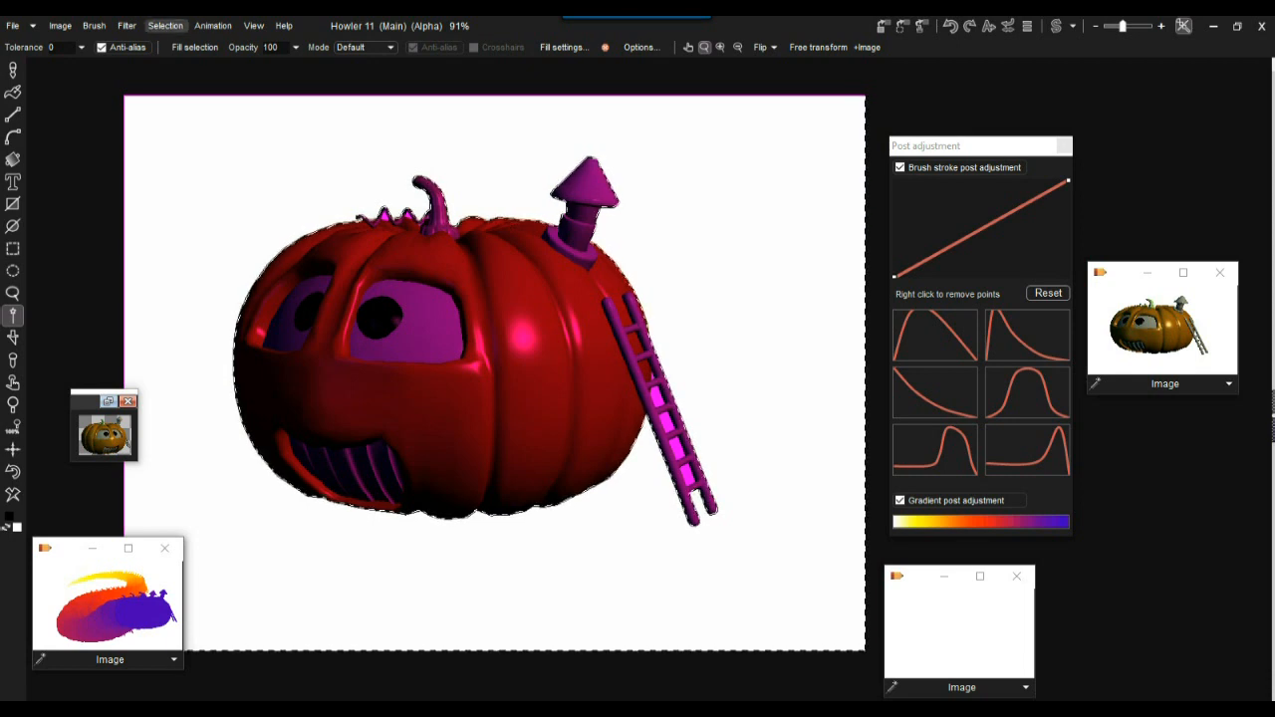
click(165, 25)
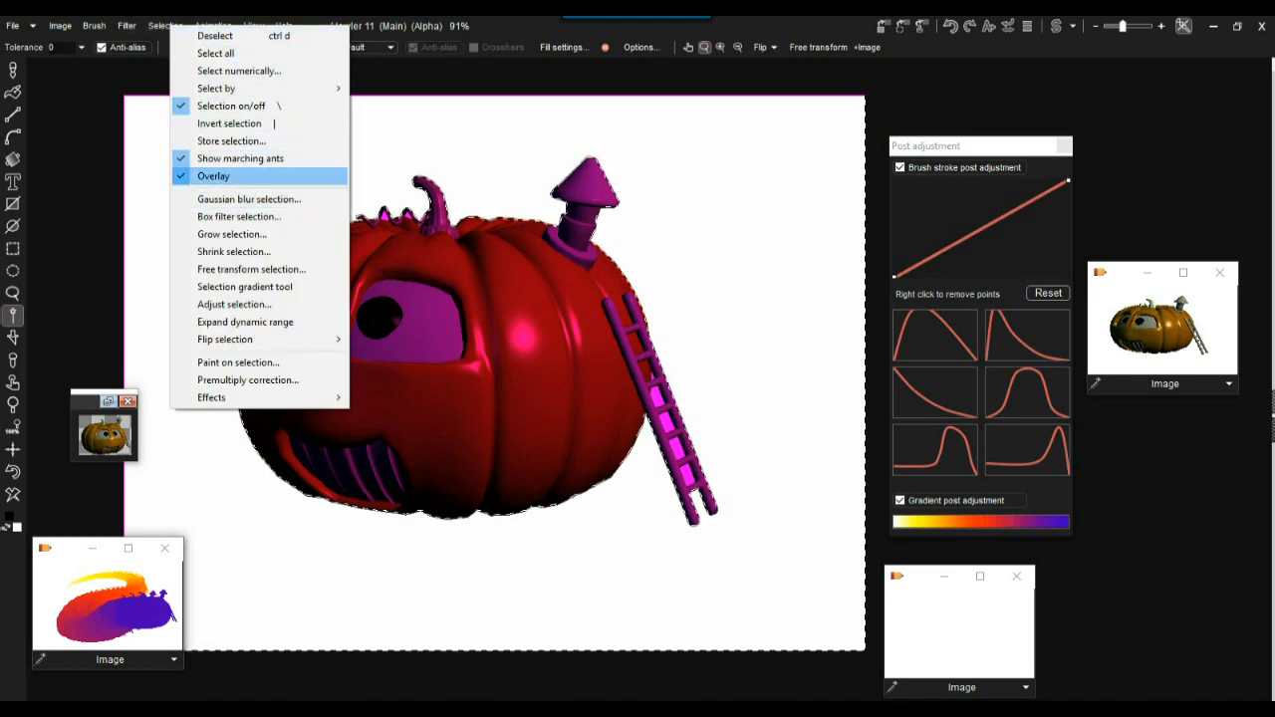
click(239, 175)
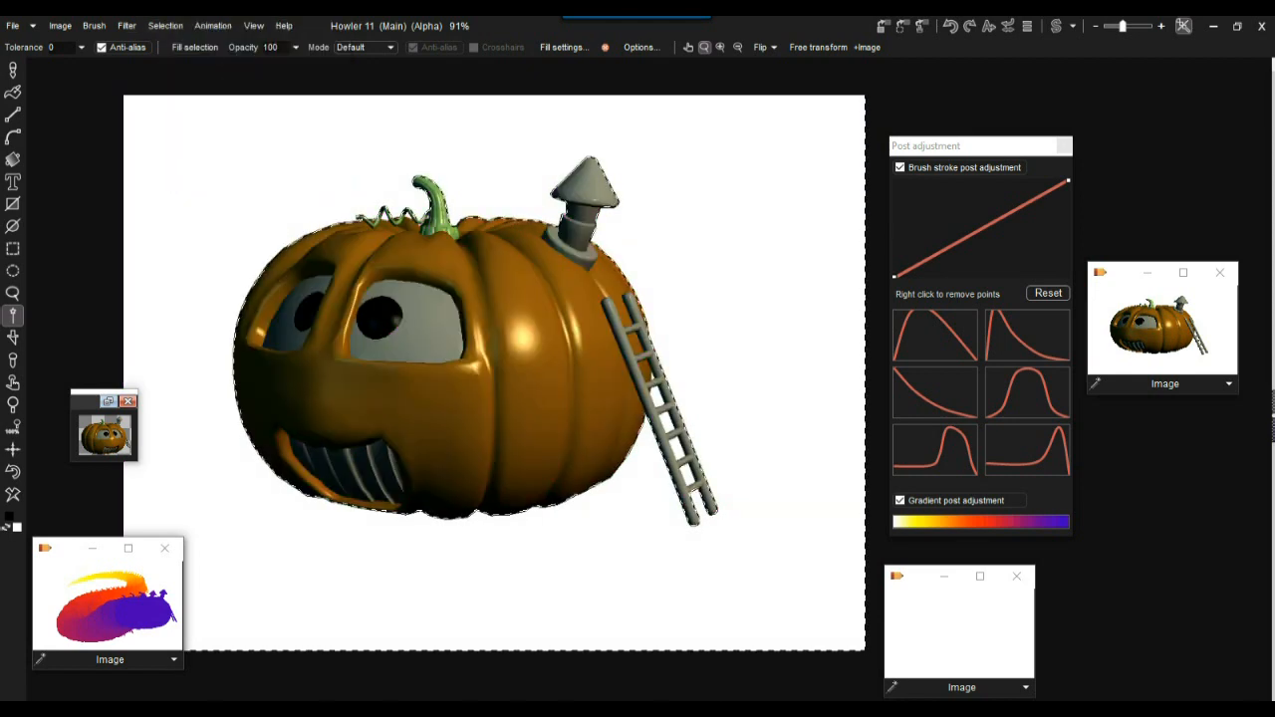
scroll(649, 395, up, 3)
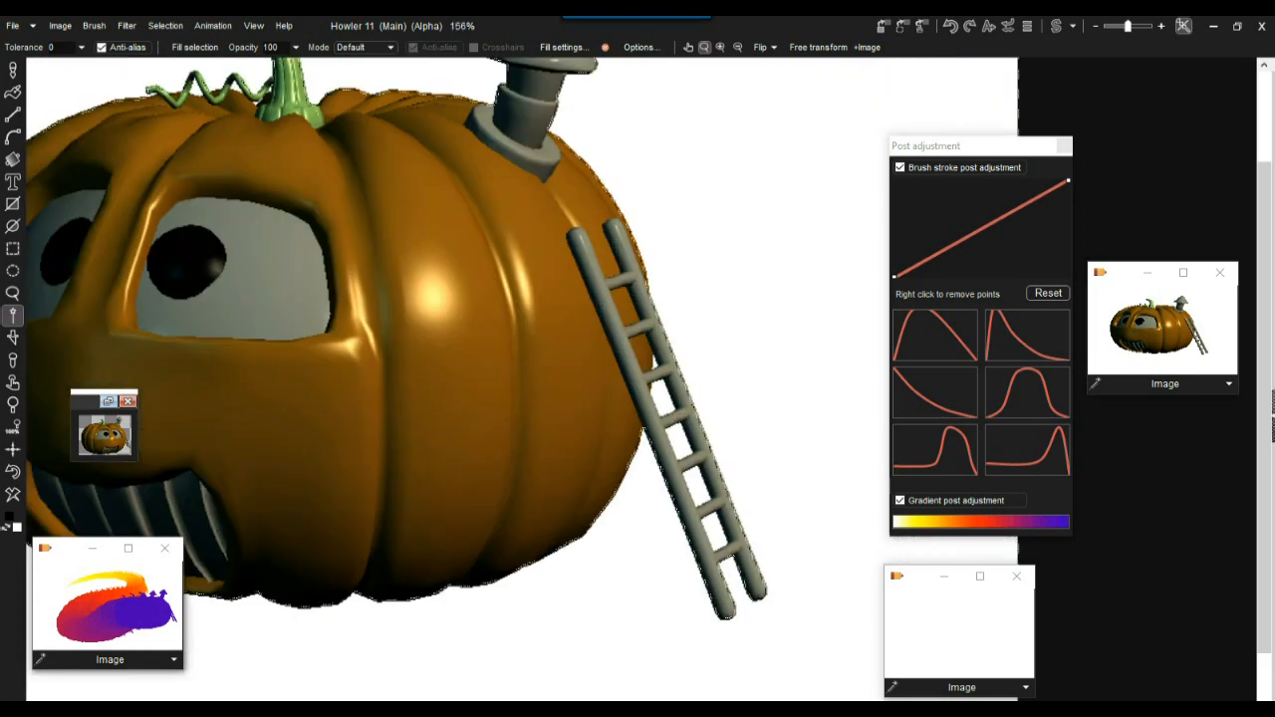
scroll(648, 394, down, 4)
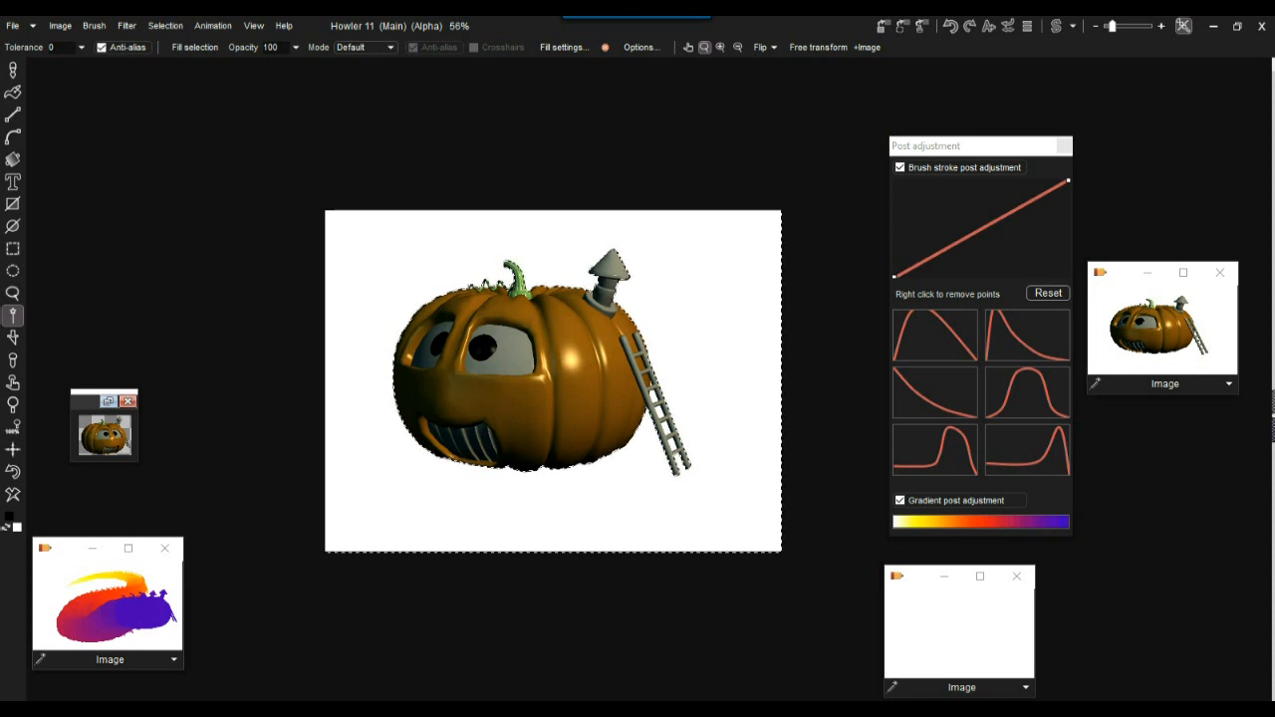
Hide the selection's marching ants and turn the selection overlay back on
click(165, 25)
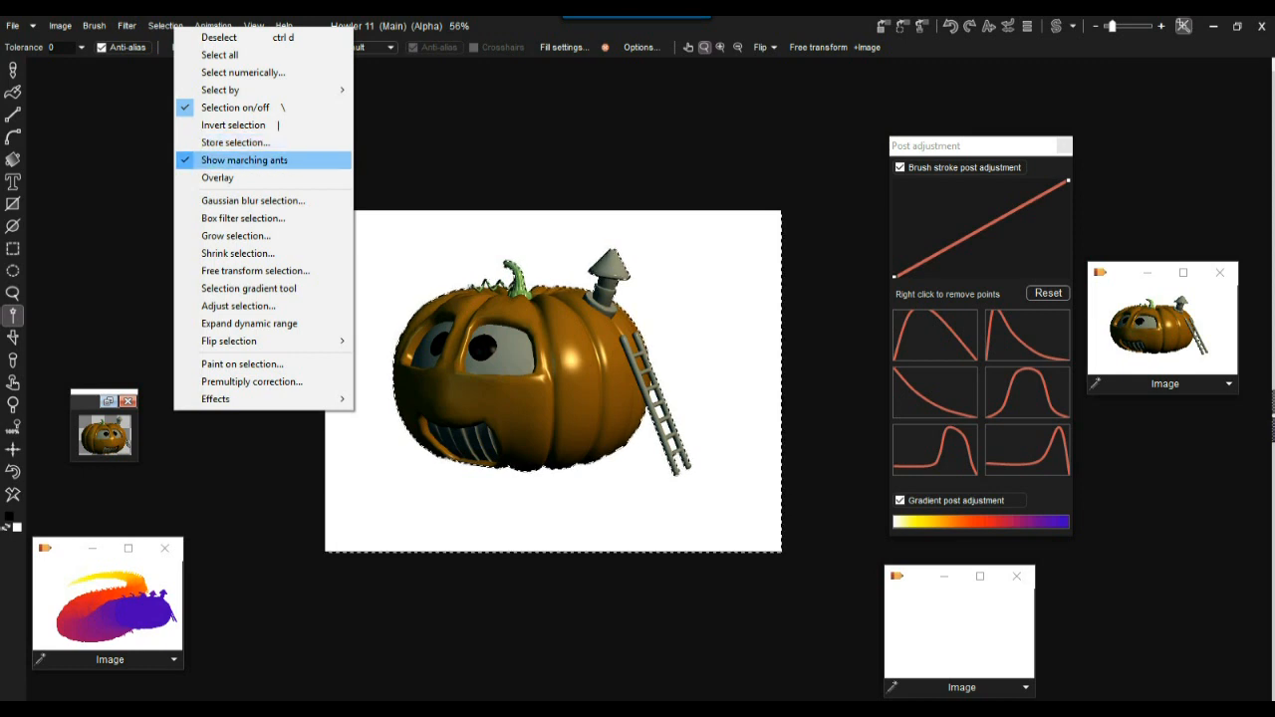
click(244, 159)
scroll(647, 395, up, 3)
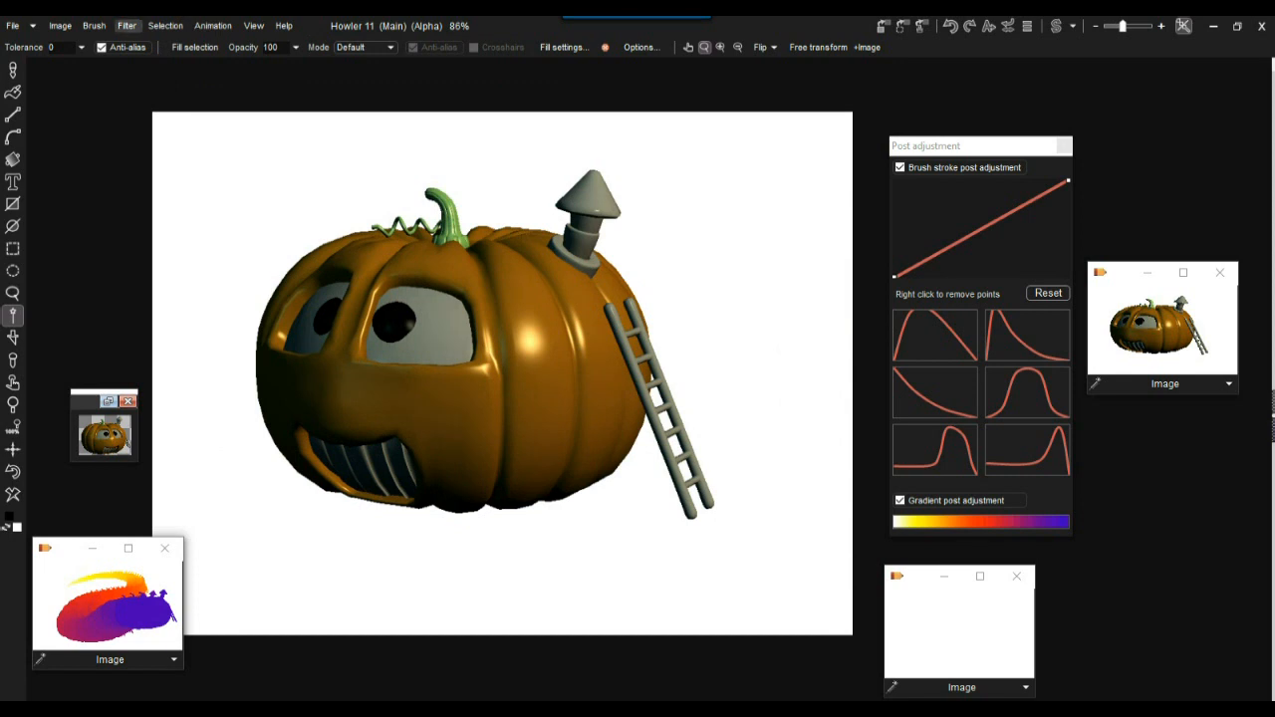
click(165, 25)
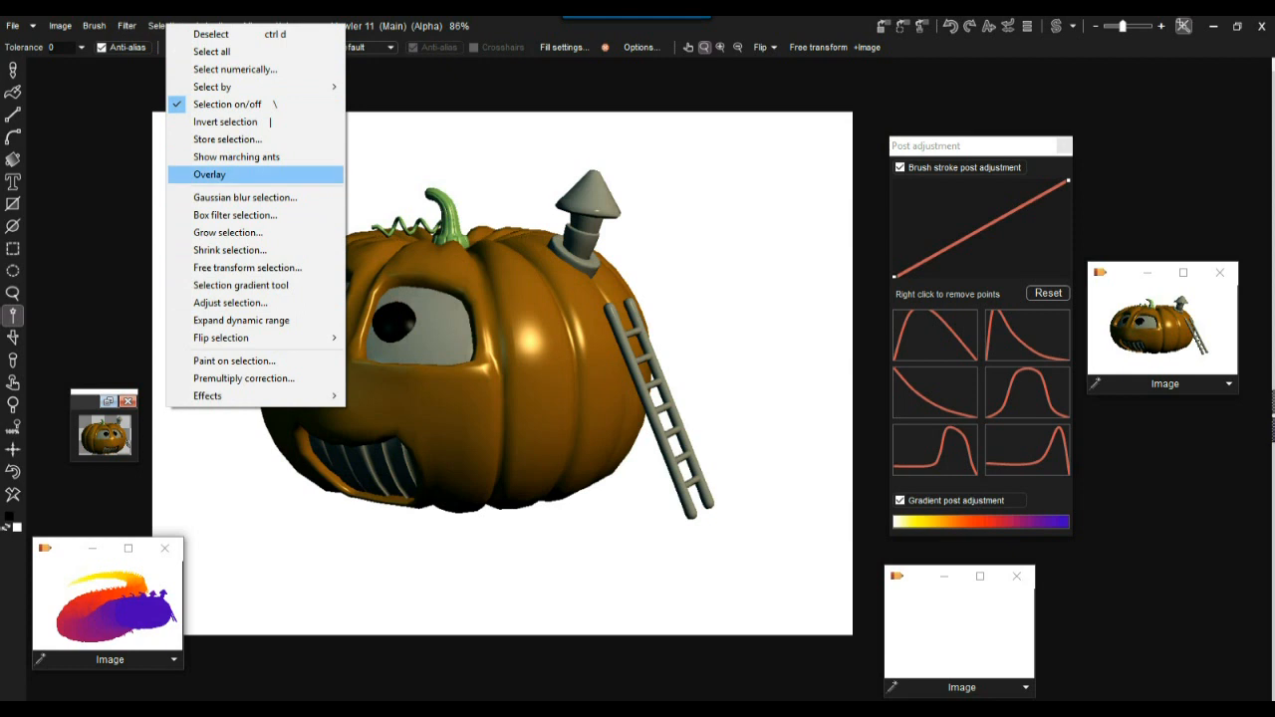
click(209, 174)
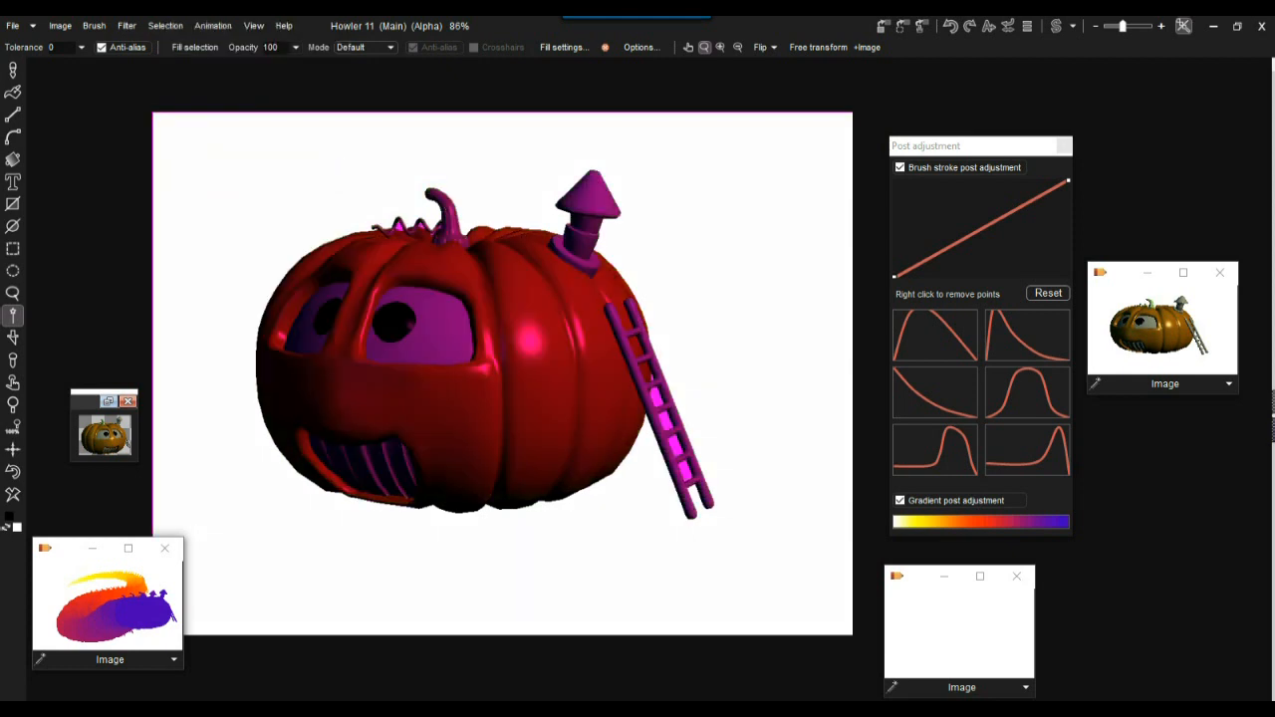
Select the small gaps around the curly tendril and stem together with the white background using the magic wand
scroll(362, 209, up, 7)
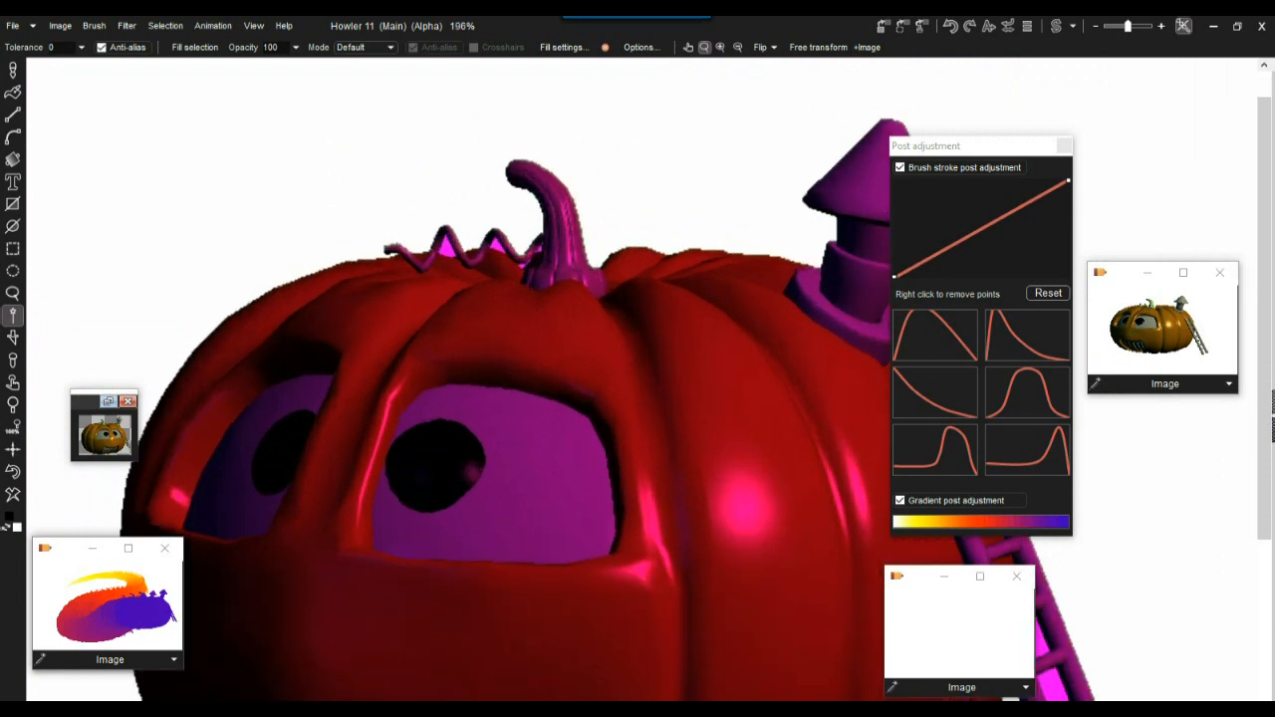
scroll(358, 213, up, 3)
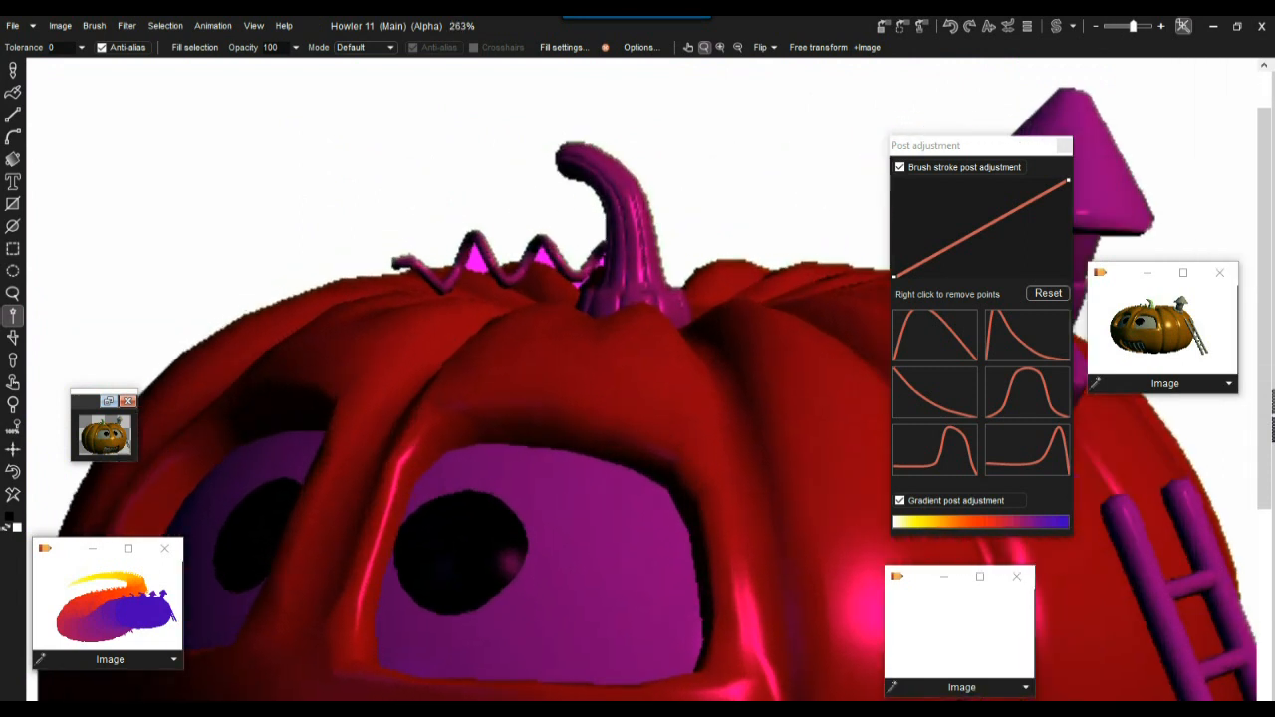
scroll(478, 249, up, 2)
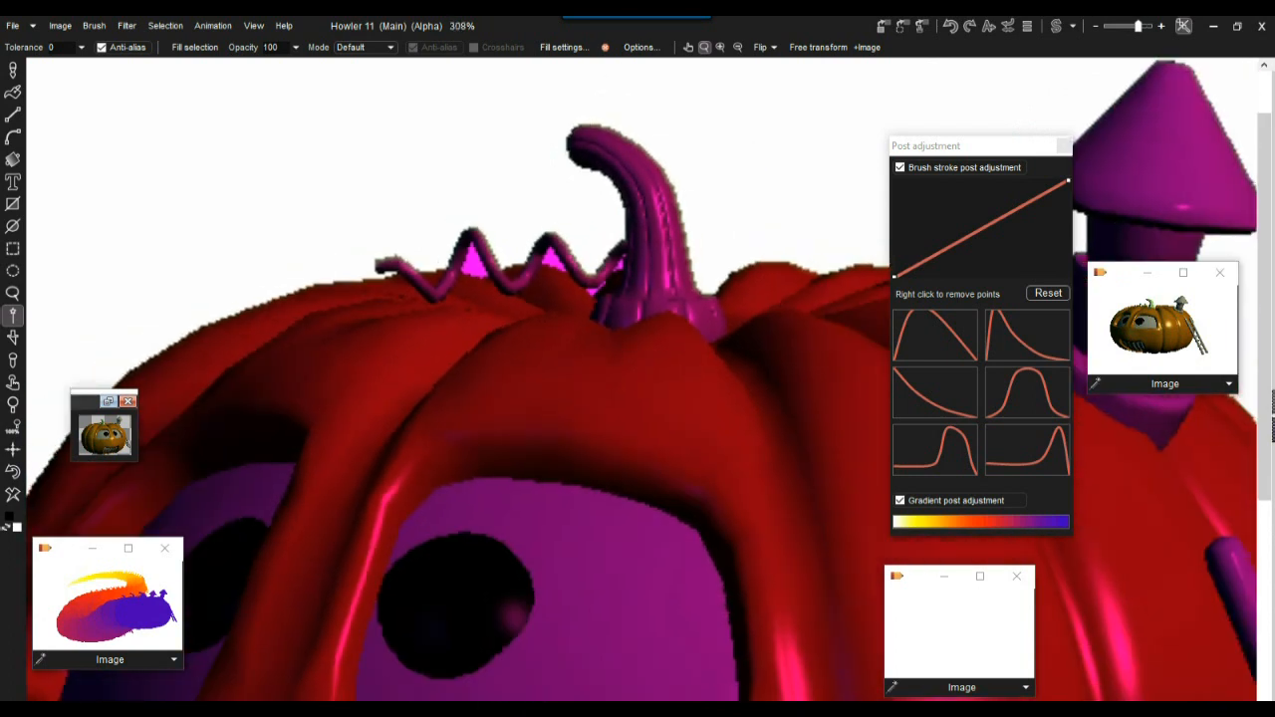
scroll(516, 249, up, 5)
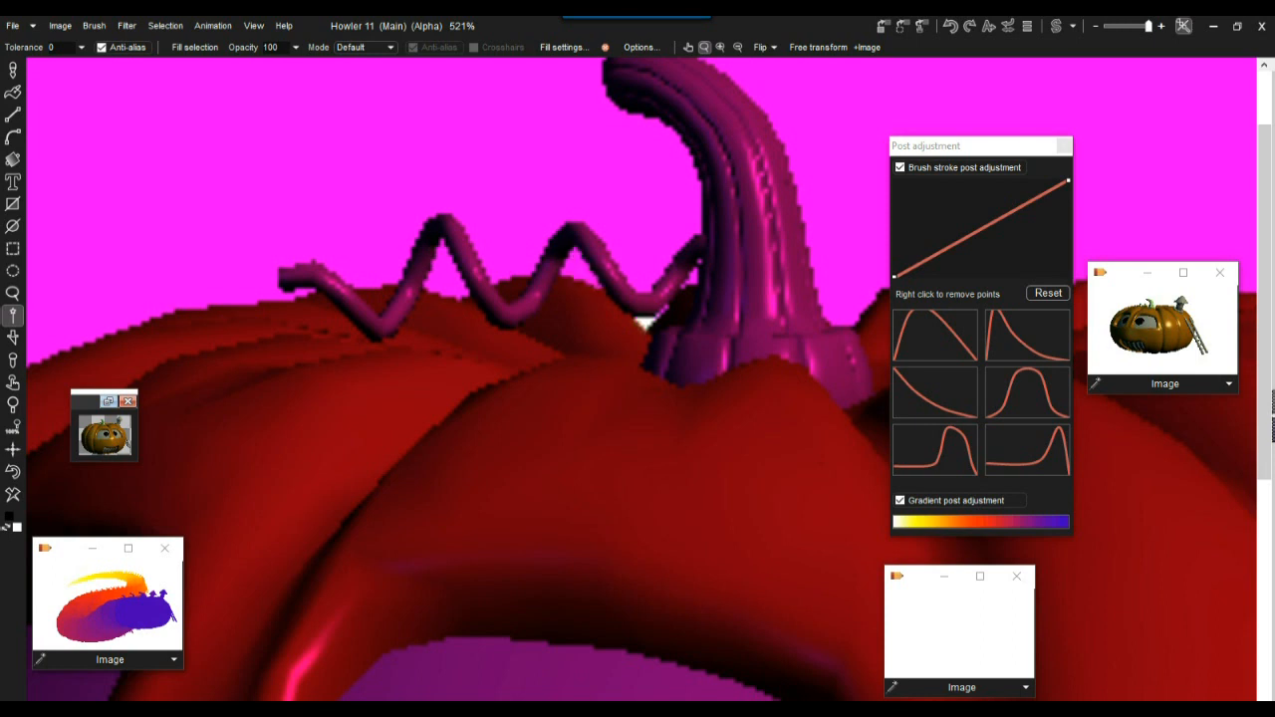
scroll(646, 321, up, 3)
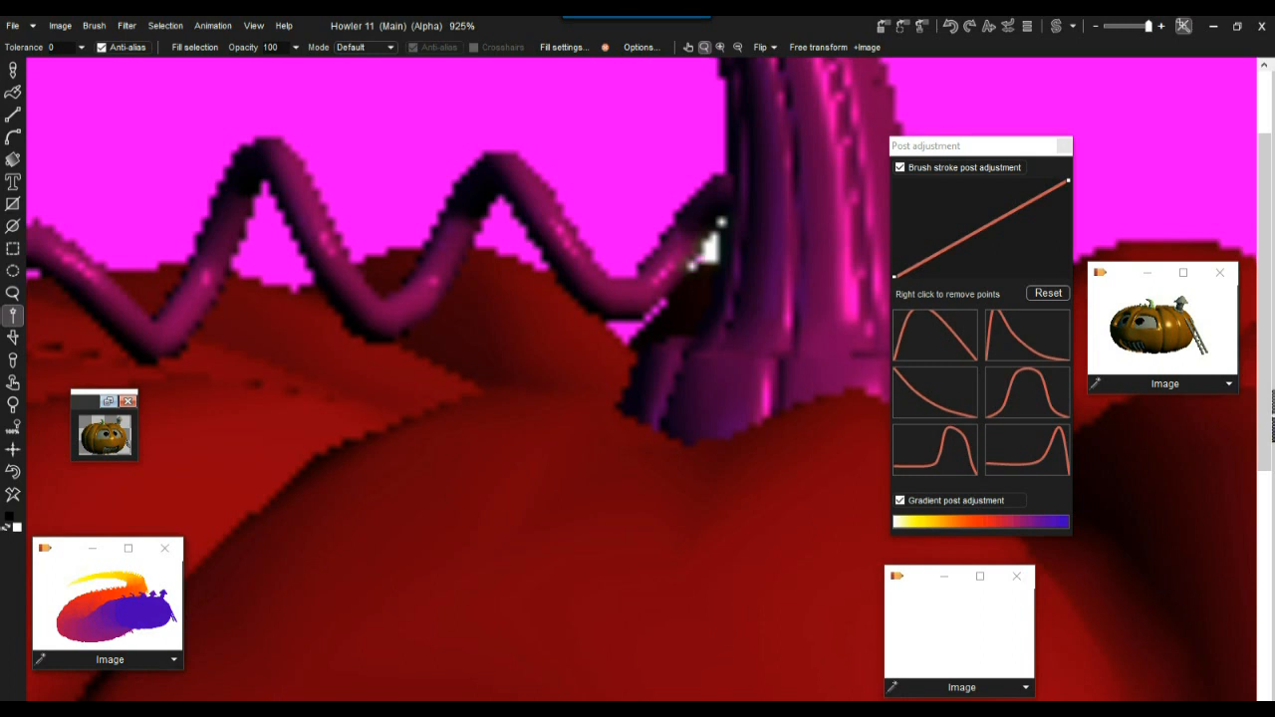
click(625, 329)
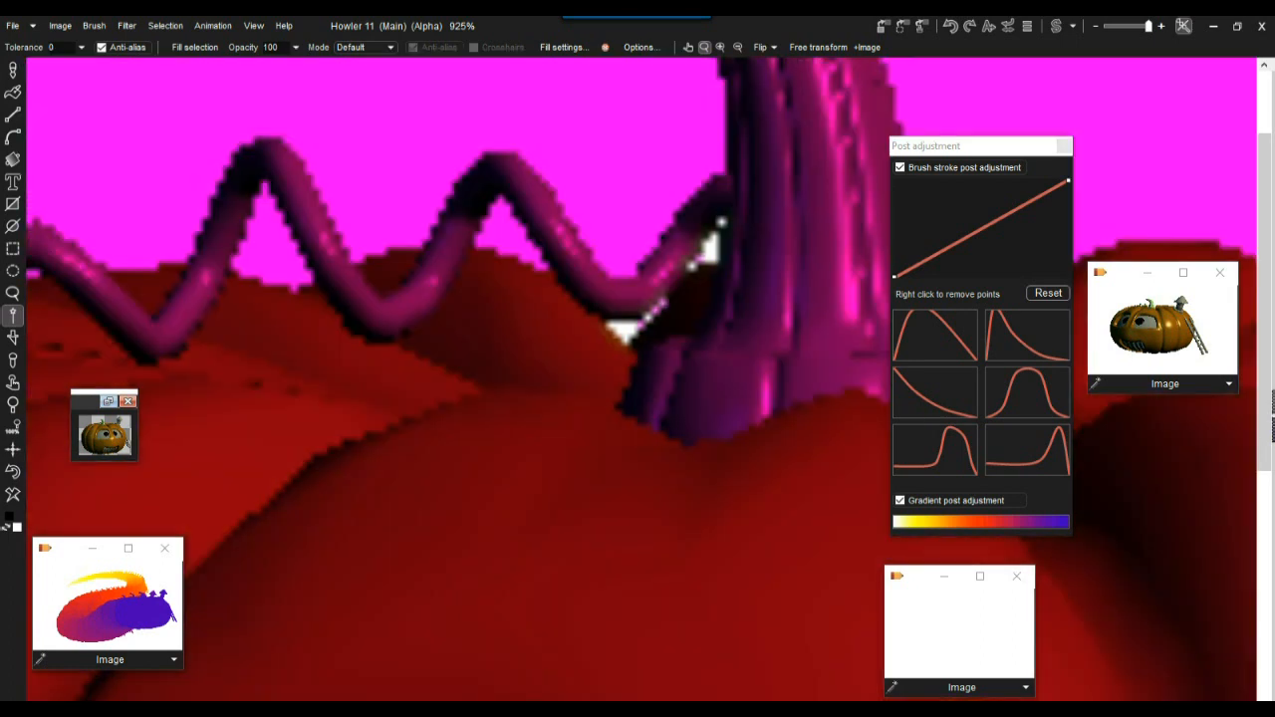
click(607, 169)
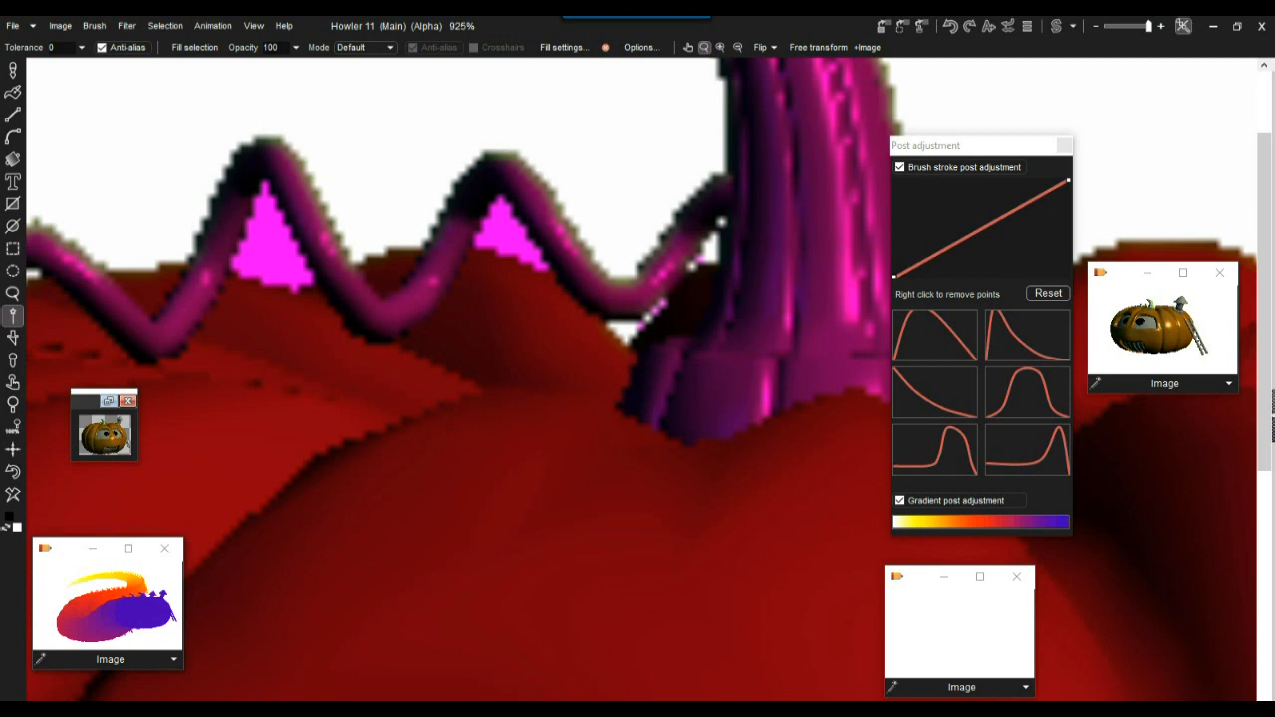
click(506, 237)
click(267, 247)
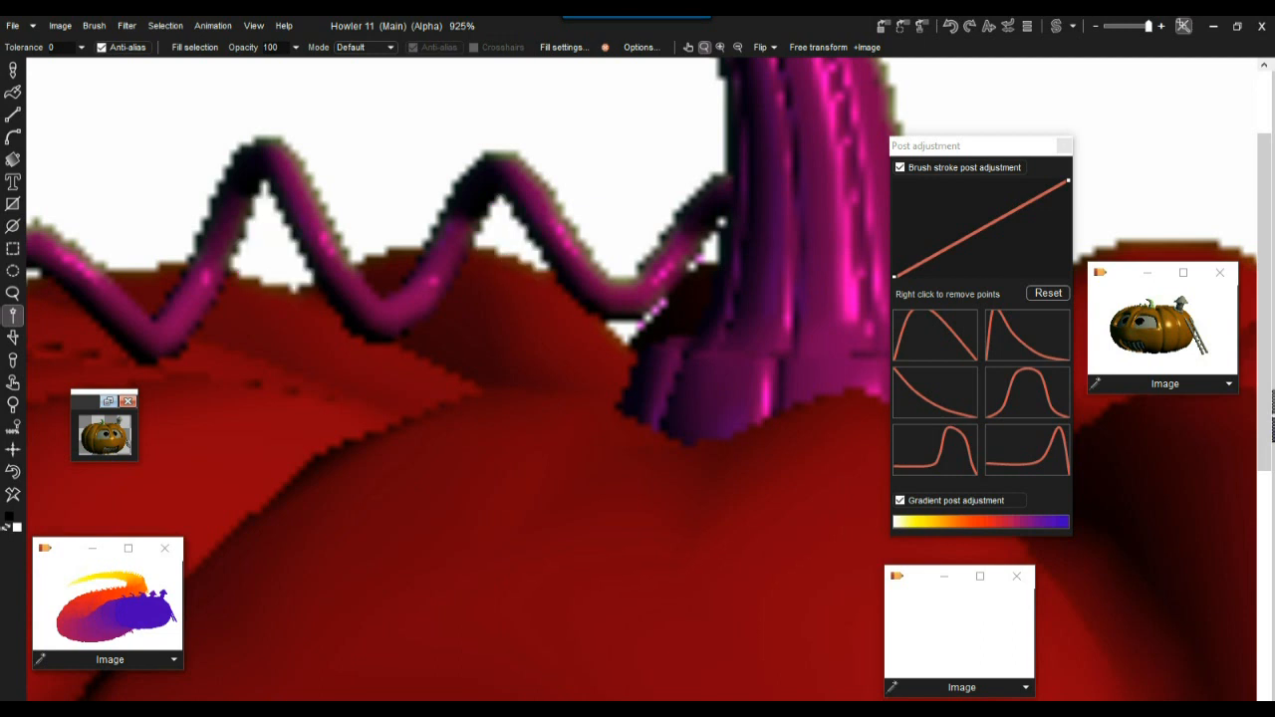
Add the white gaps between the ladder's rungs to the selection
key(space)
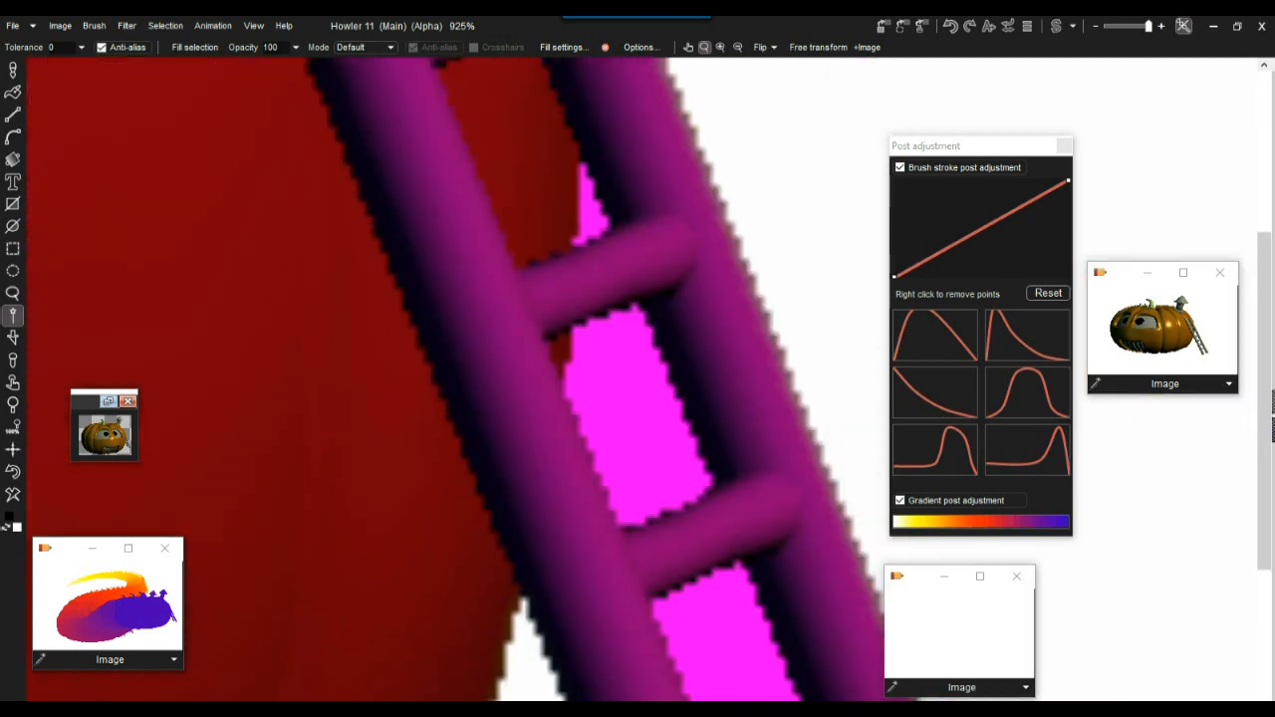
scroll(602, 267, down, 10)
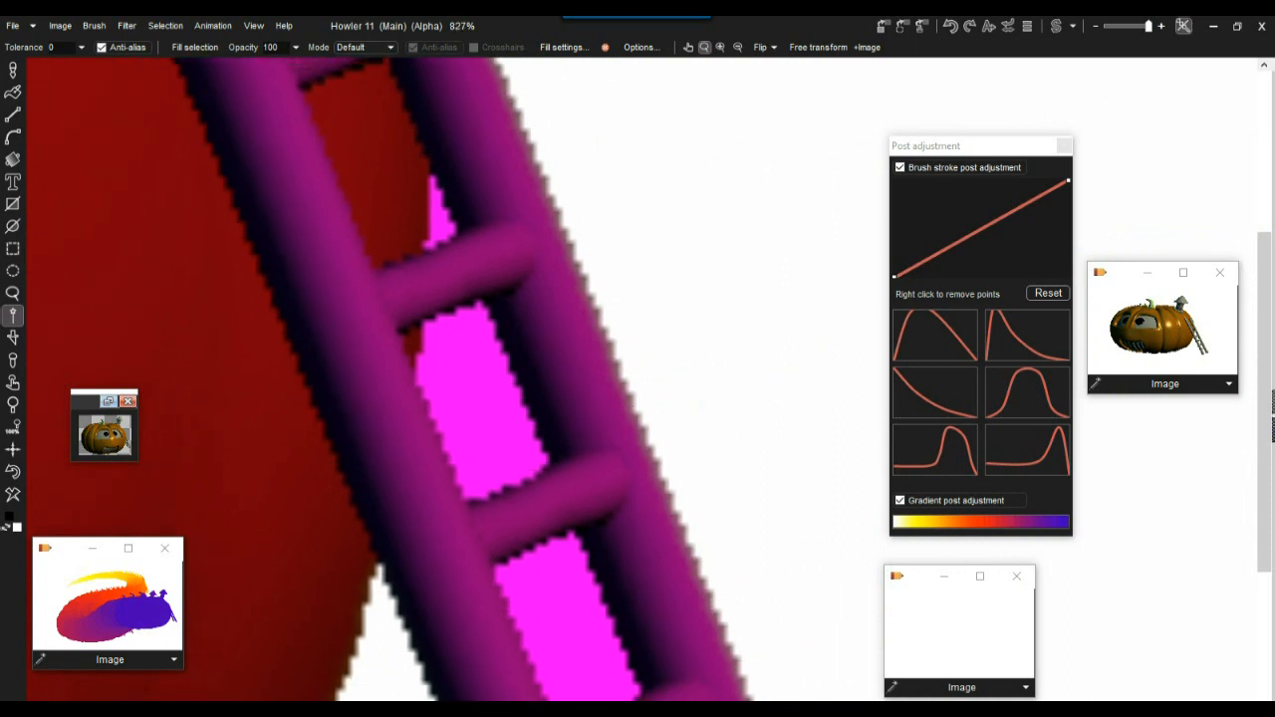
scroll(598, 259, up, 8)
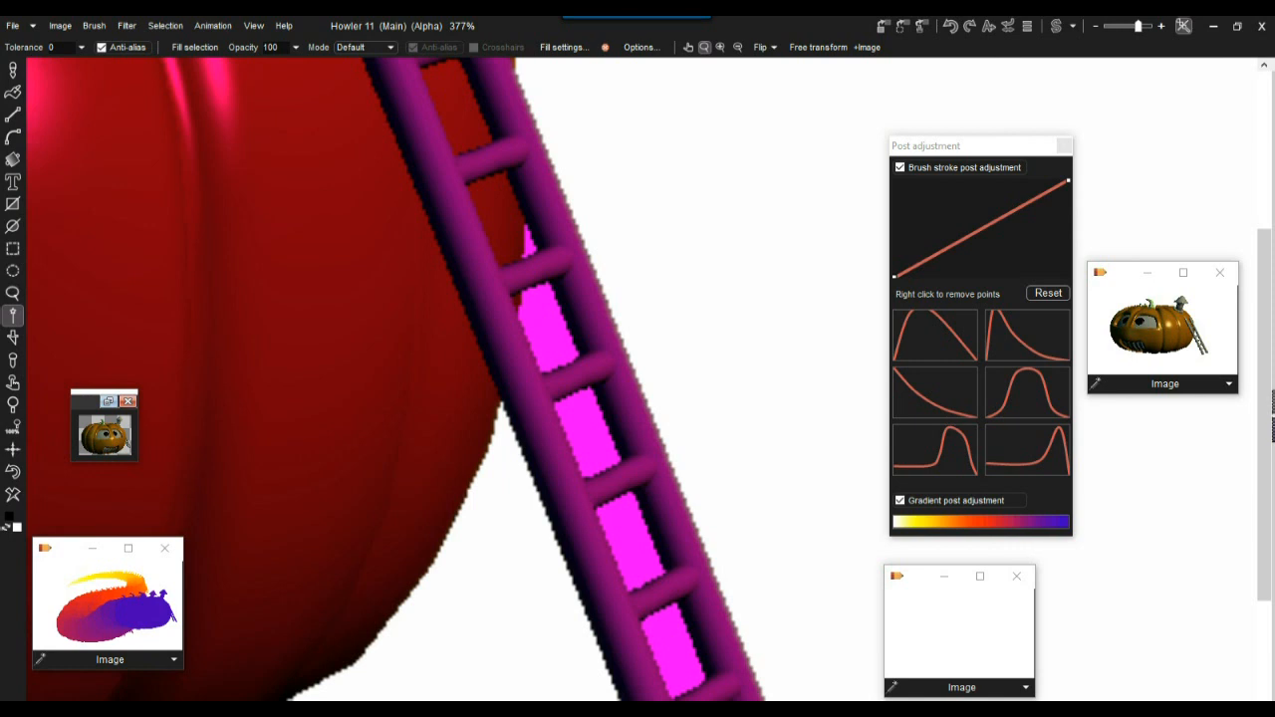
click(529, 245)
click(547, 327)
click(588, 435)
click(630, 544)
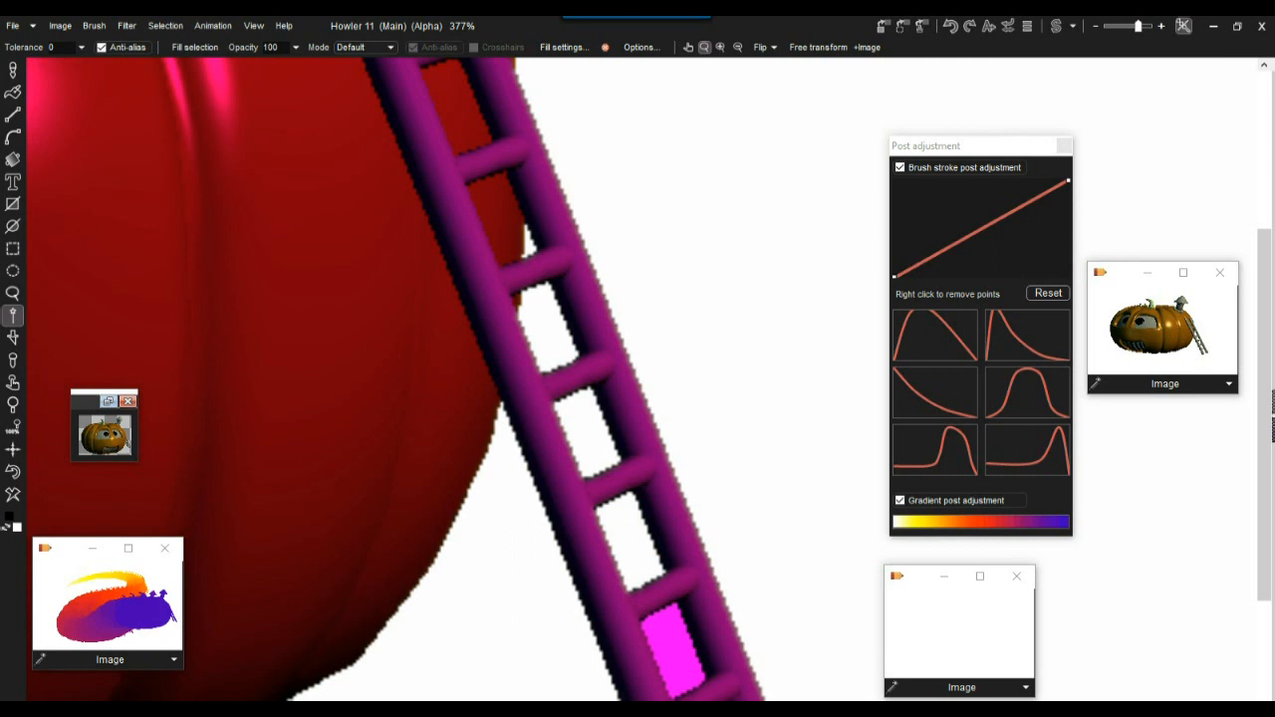
click(672, 650)
mouse_move(658, 598)
mouse_down()
mouse_move(685, 659)
mouse_move(732, 353)
mouse_up()
Try adding small areas of the pumpkin's larger eye to the selection, and undo both additions
drag(496, 242, 981, 558)
scroll(711, 358, down, 3)
scroll(732, 334, down, 1)
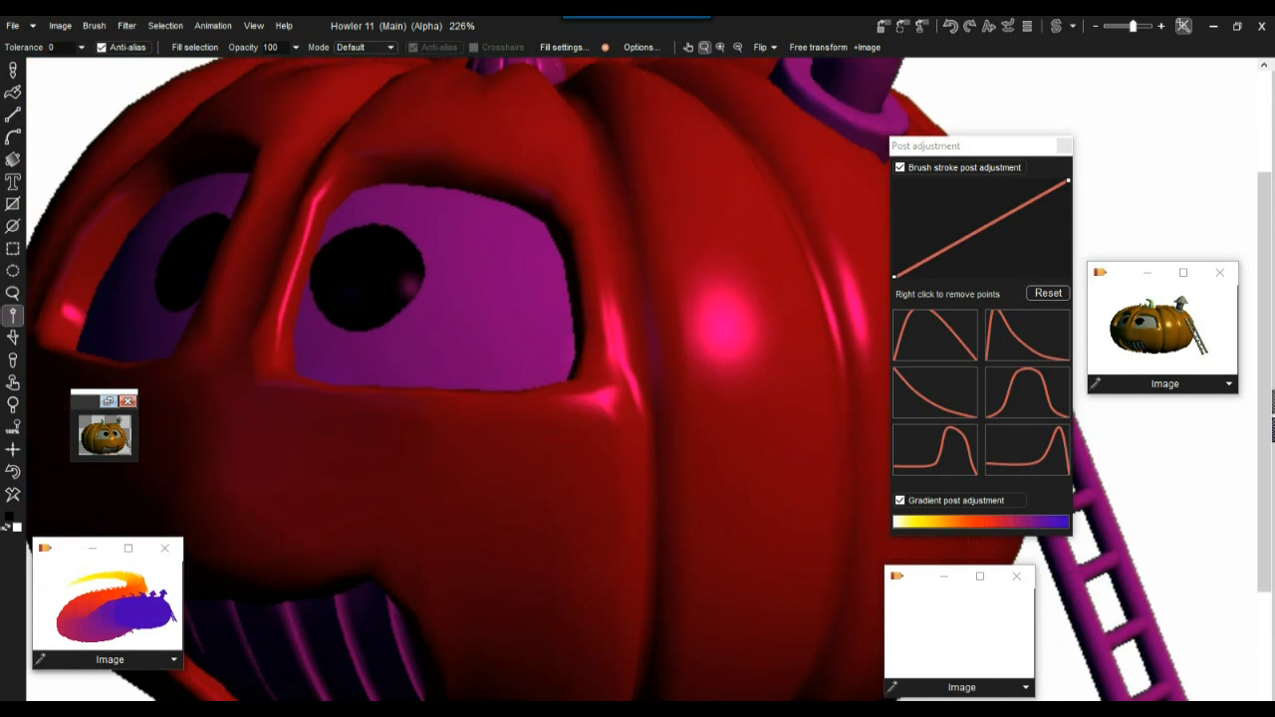
scroll(747, 438, down, 1)
mouse_move(503, 254)
mouse_down()
mouse_move(516, 319)
mouse_move(573, 356)
mouse_up()
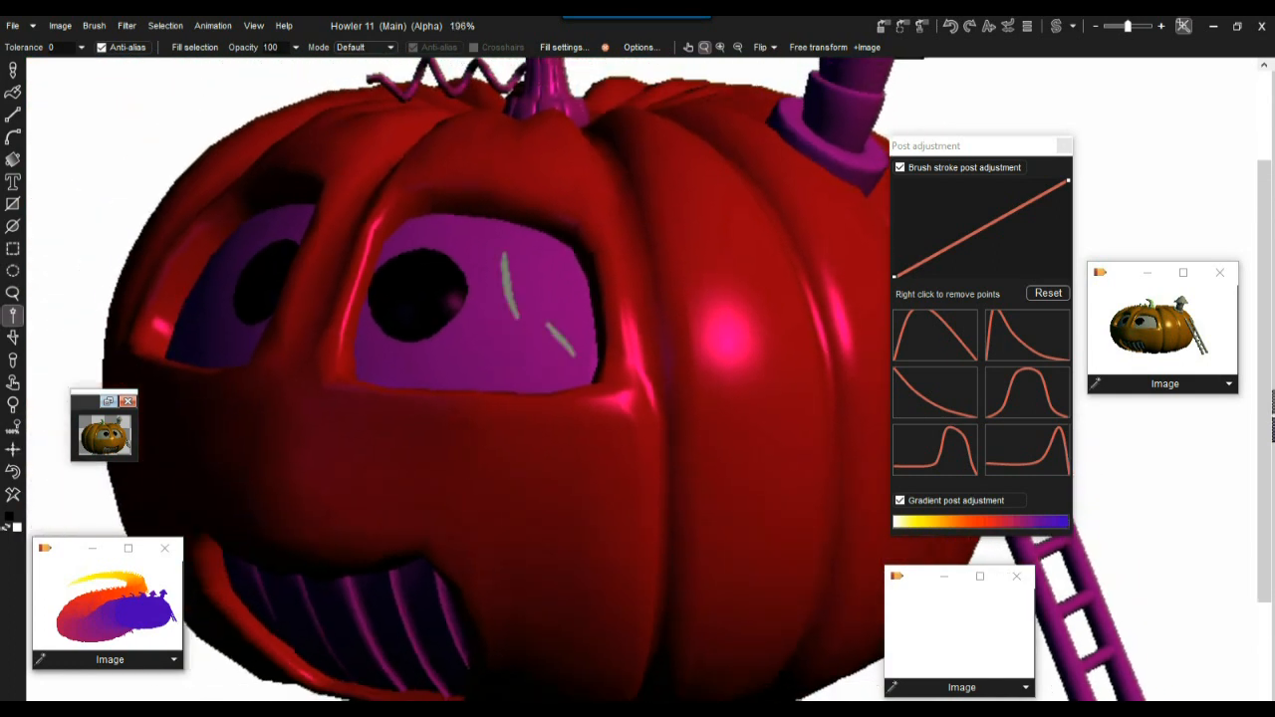
key(ctrl+z)
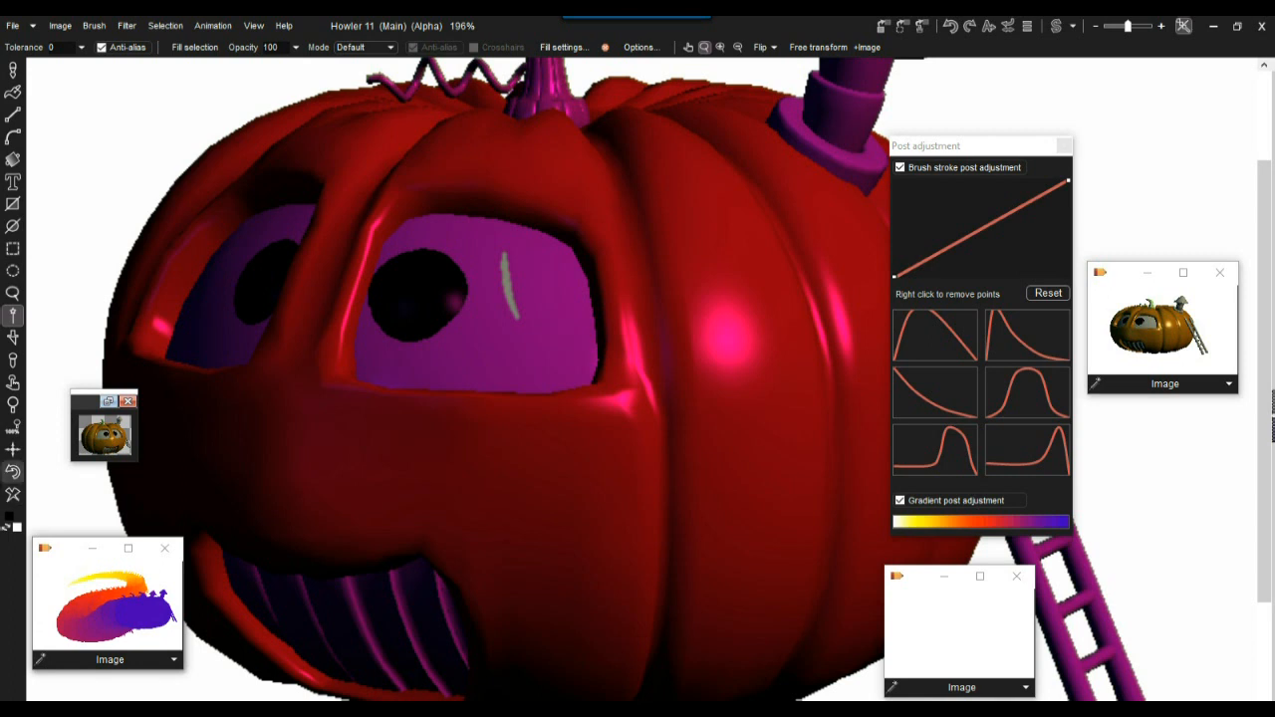
key(ctrl+z)
Store the selection as a separate alpha and keep its window small and clear of the pumpkin
scroll(574, 296, down, 5)
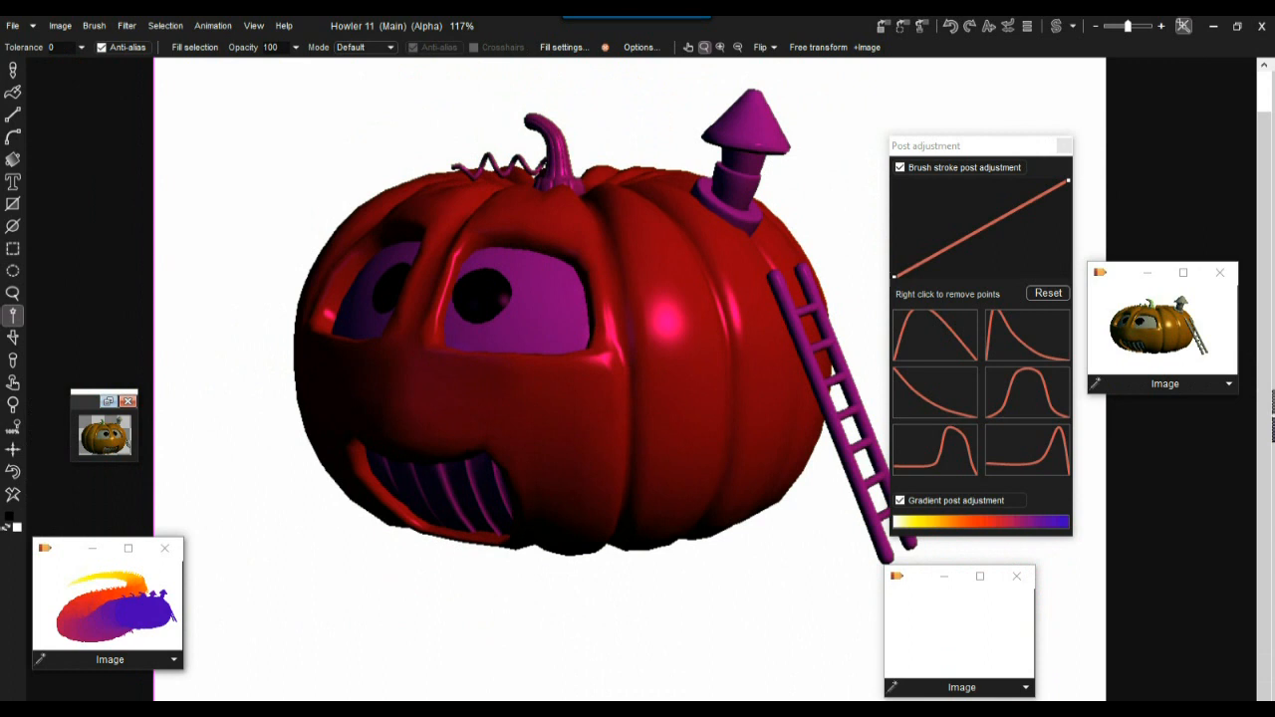
drag(575, 295, 557, 369)
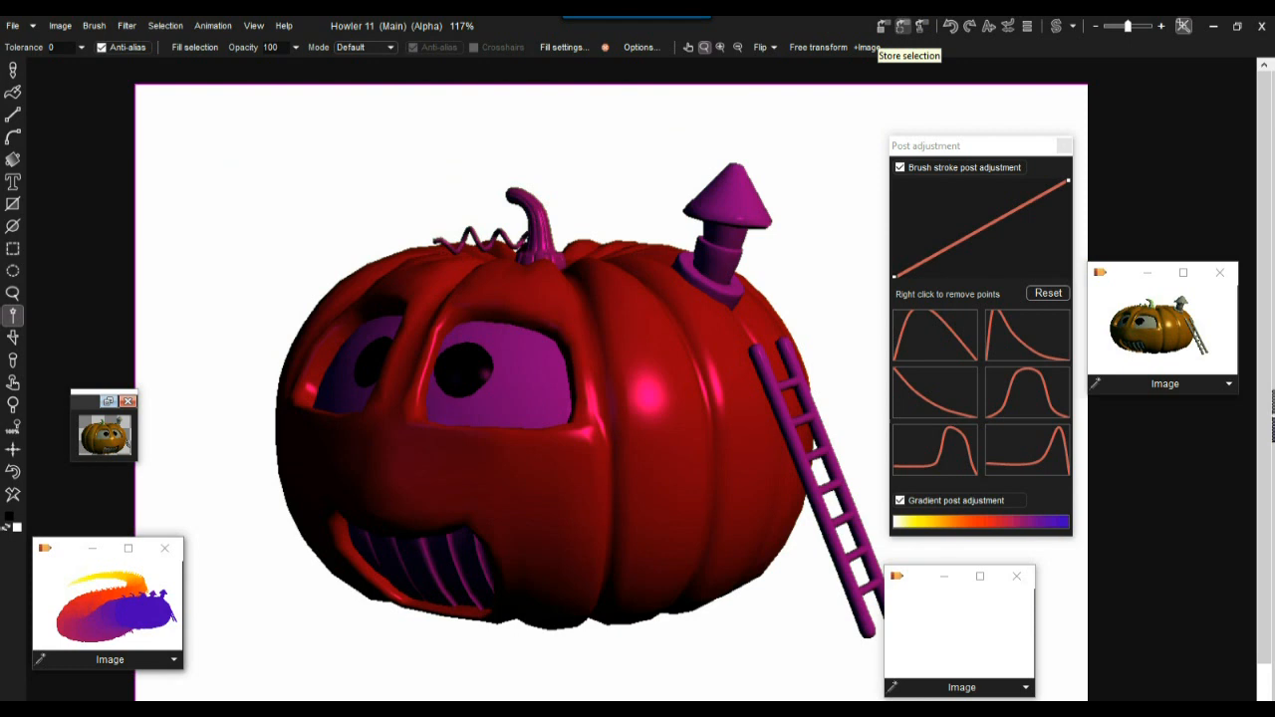
click(902, 27)
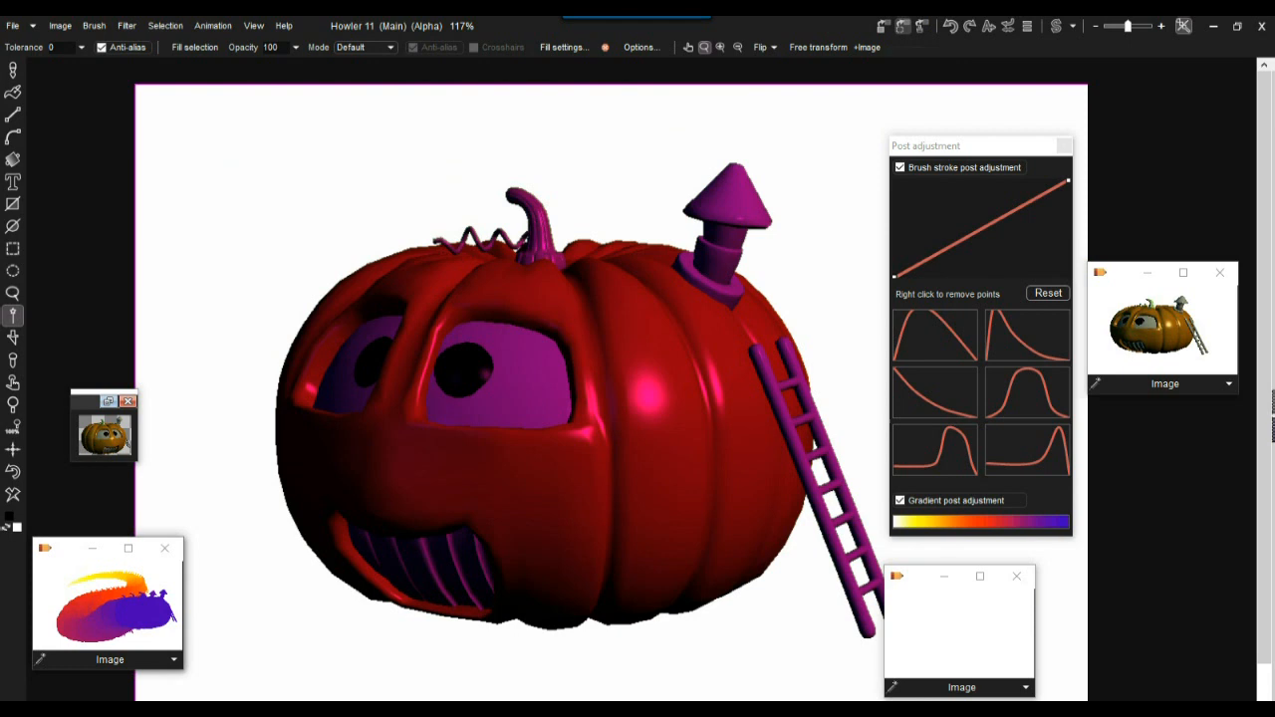
drag(139, 401, 88, 95)
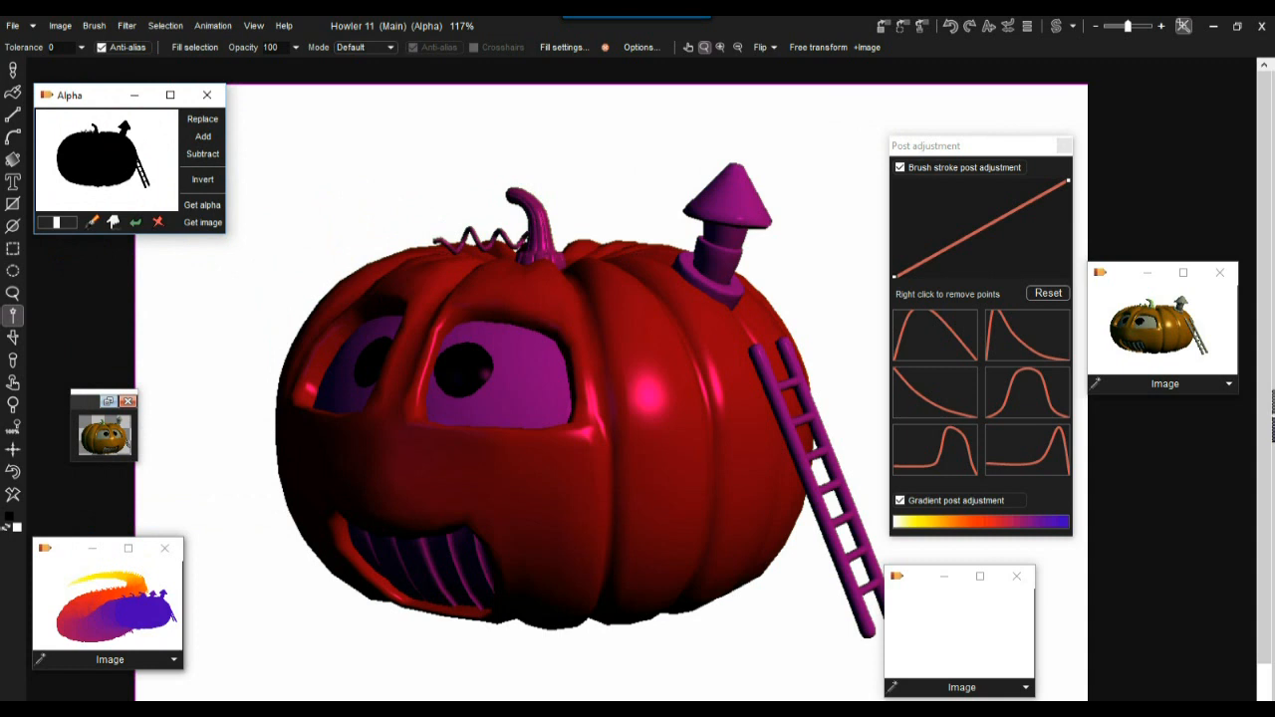
click(169, 95)
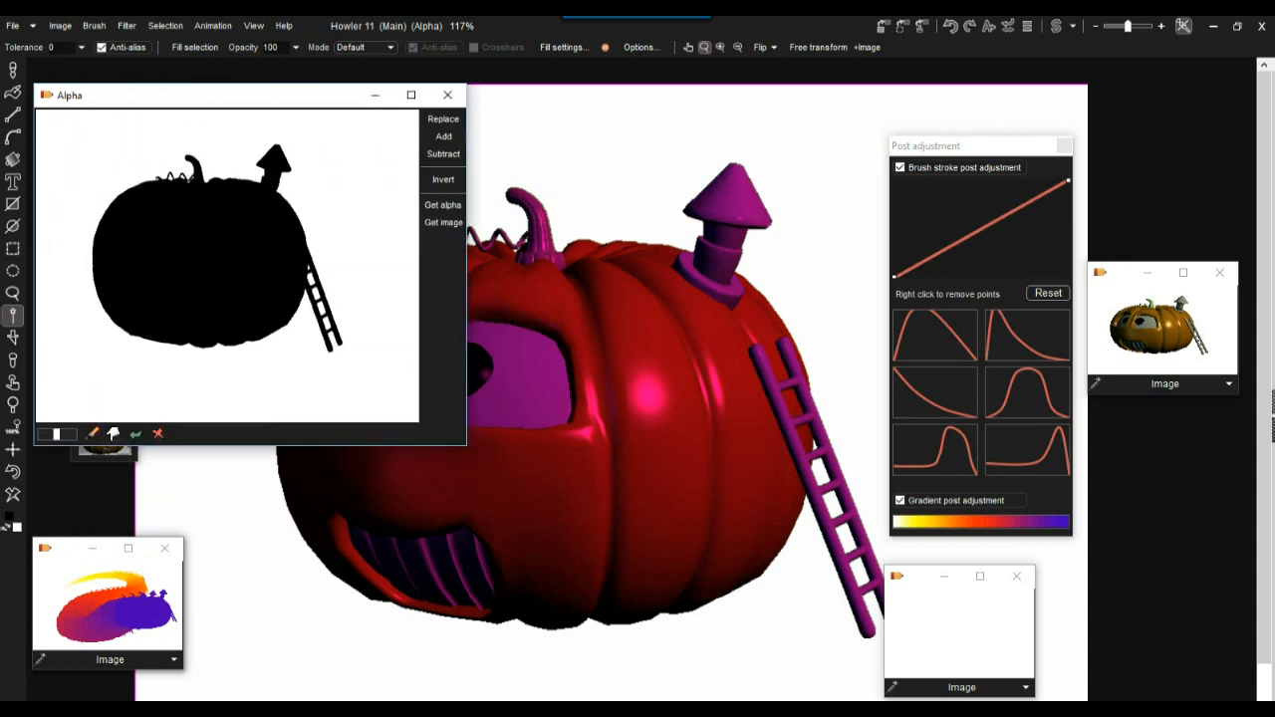
drag(466, 444, 230, 243)
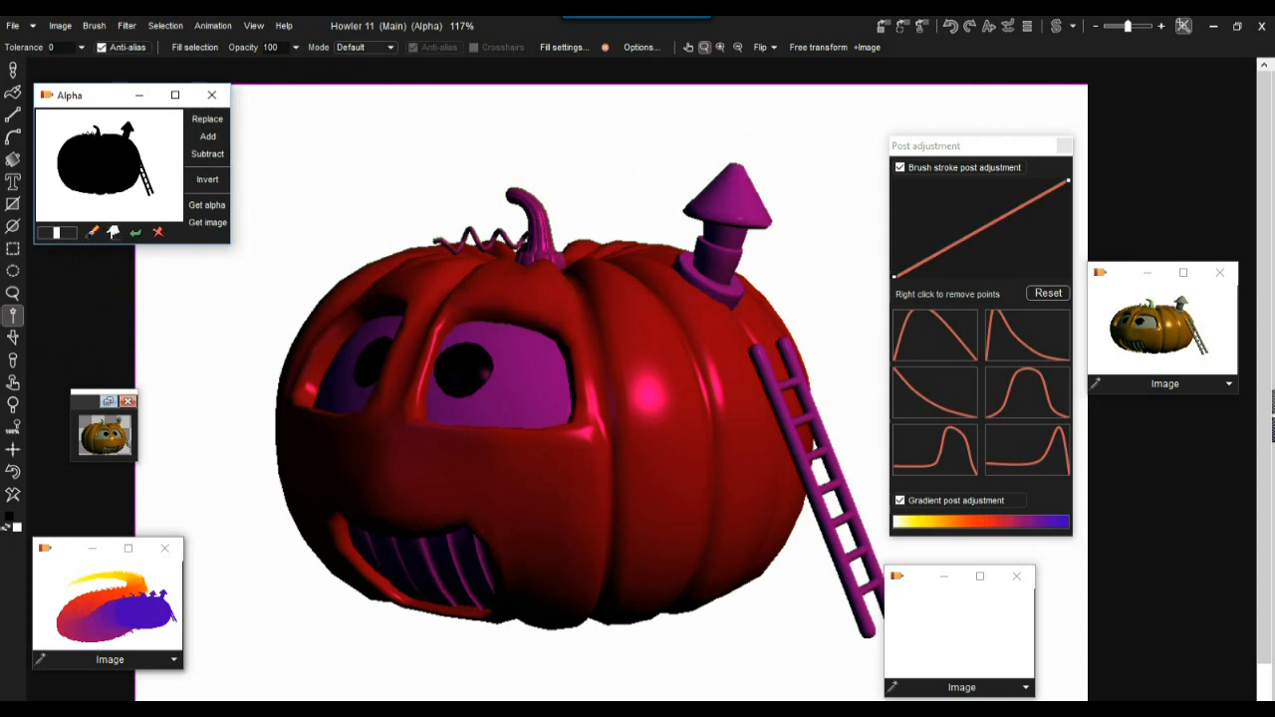
Deselect everything and recall the selection from the stored alpha with Replace
click(166, 24)
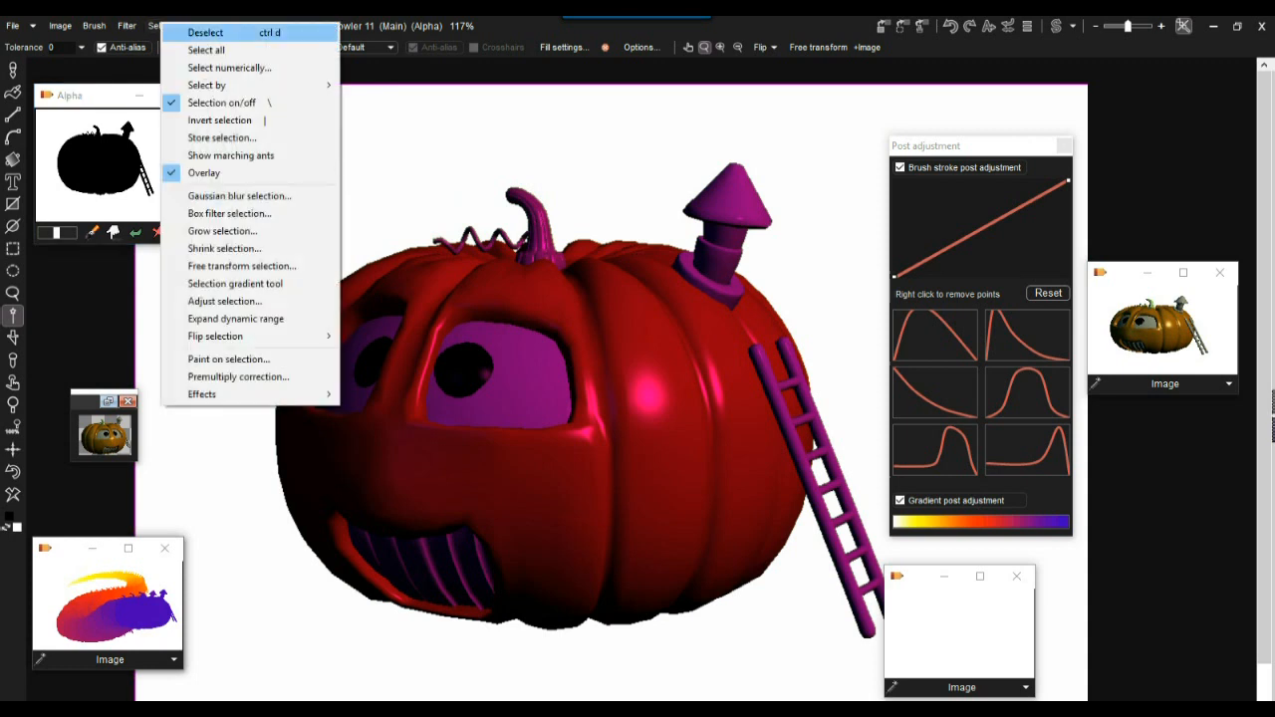
click(190, 29)
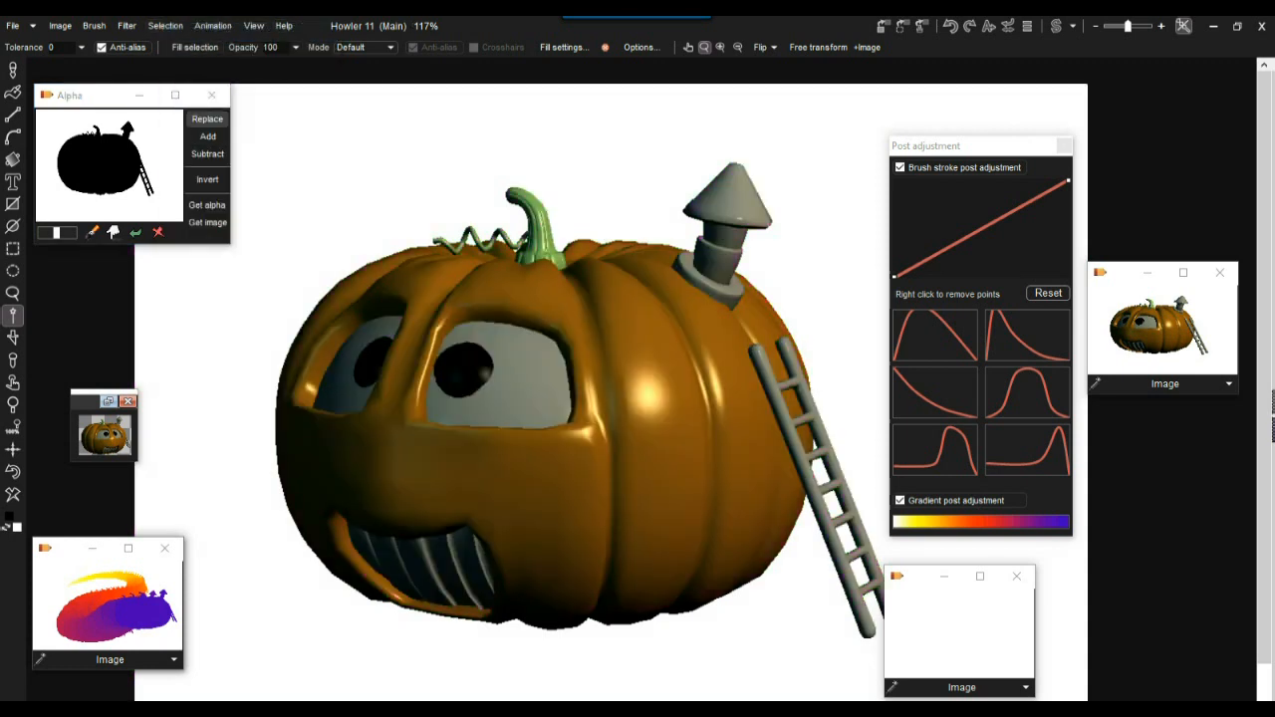
click(207, 118)
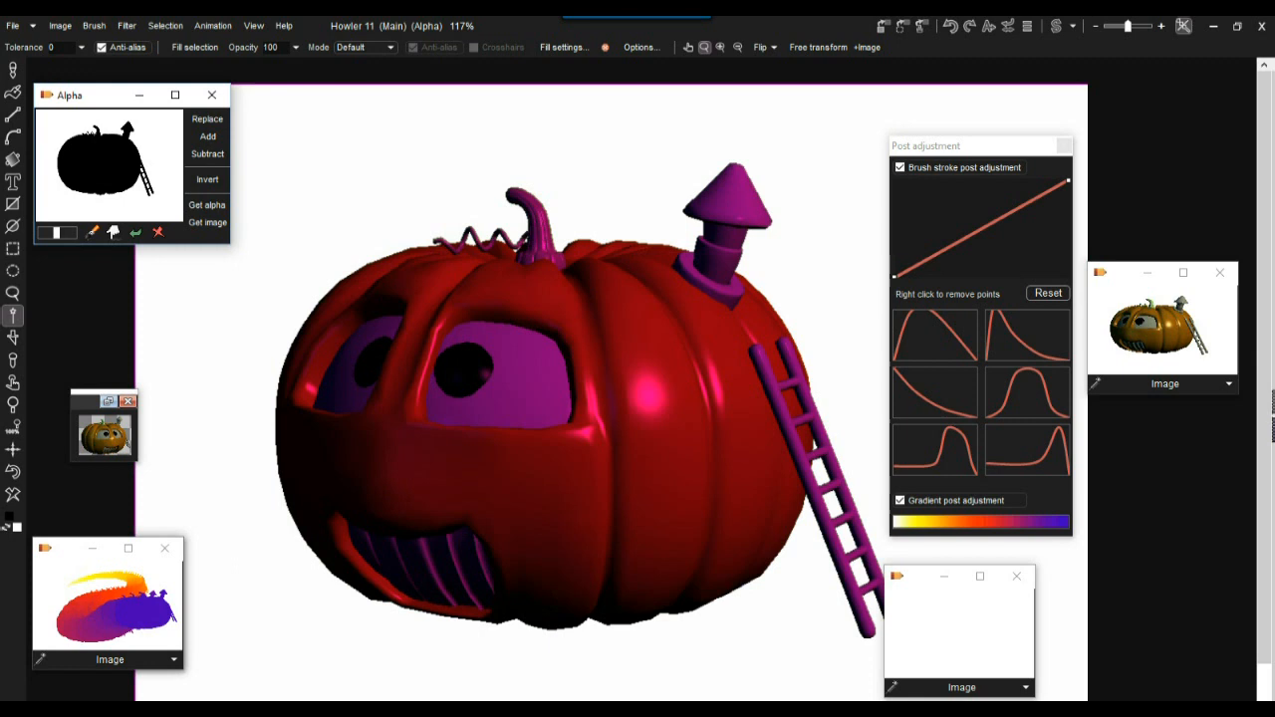
Close the Post adjustment panel
click(1064, 146)
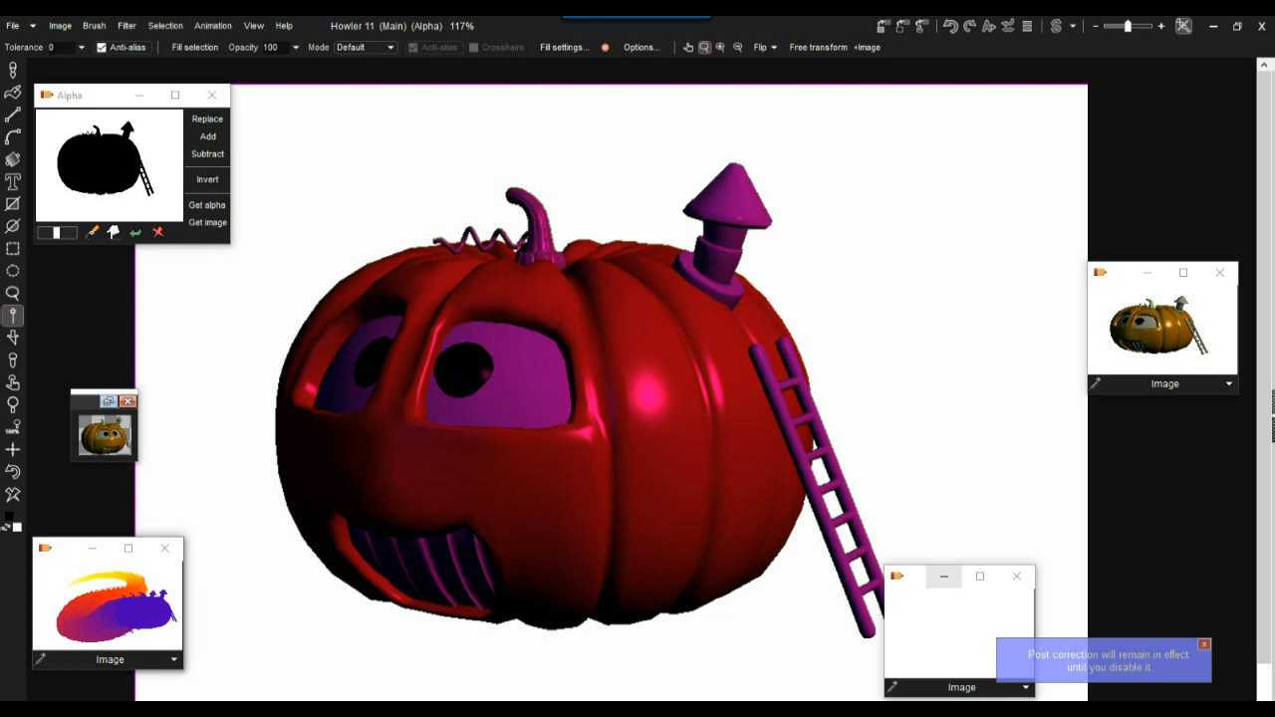
Move the blank stored image's window clear of the pumpkin's ladder
drag(913, 576, 1143, 474)
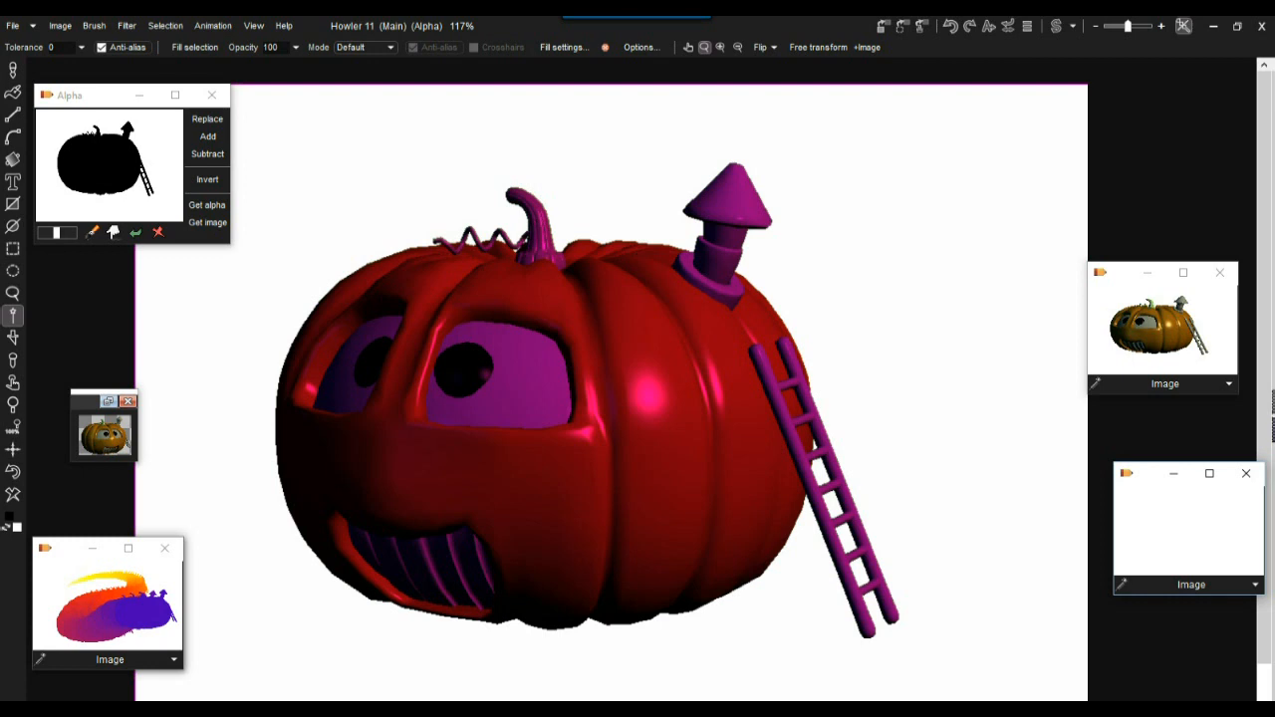
Try inverting the selection directly on the canvas, and undo the inversion
click(165, 26)
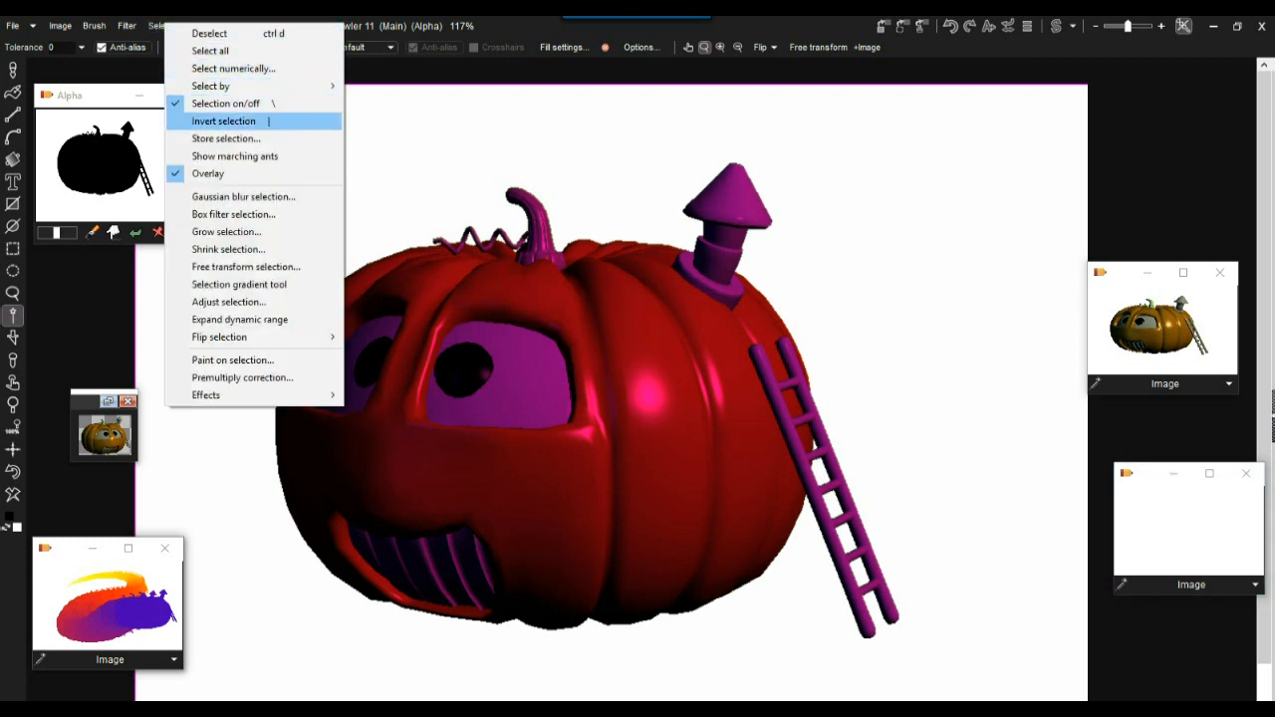
click(268, 121)
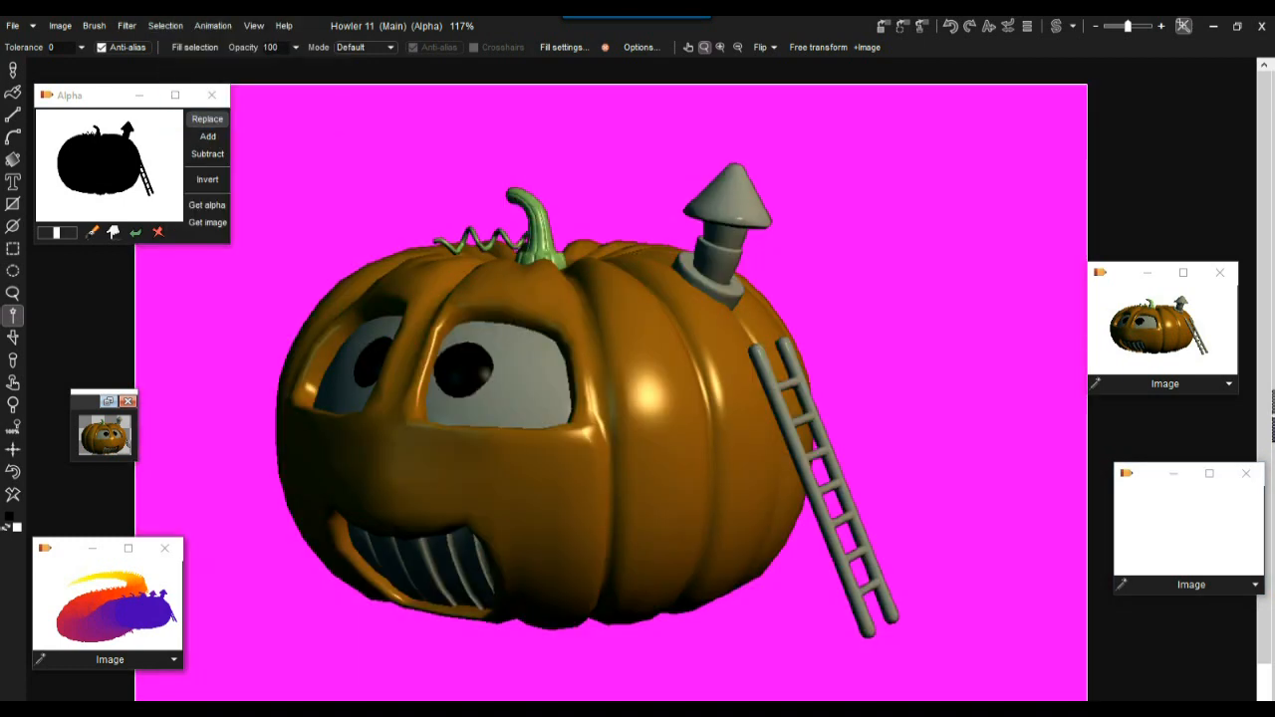
click(12, 472)
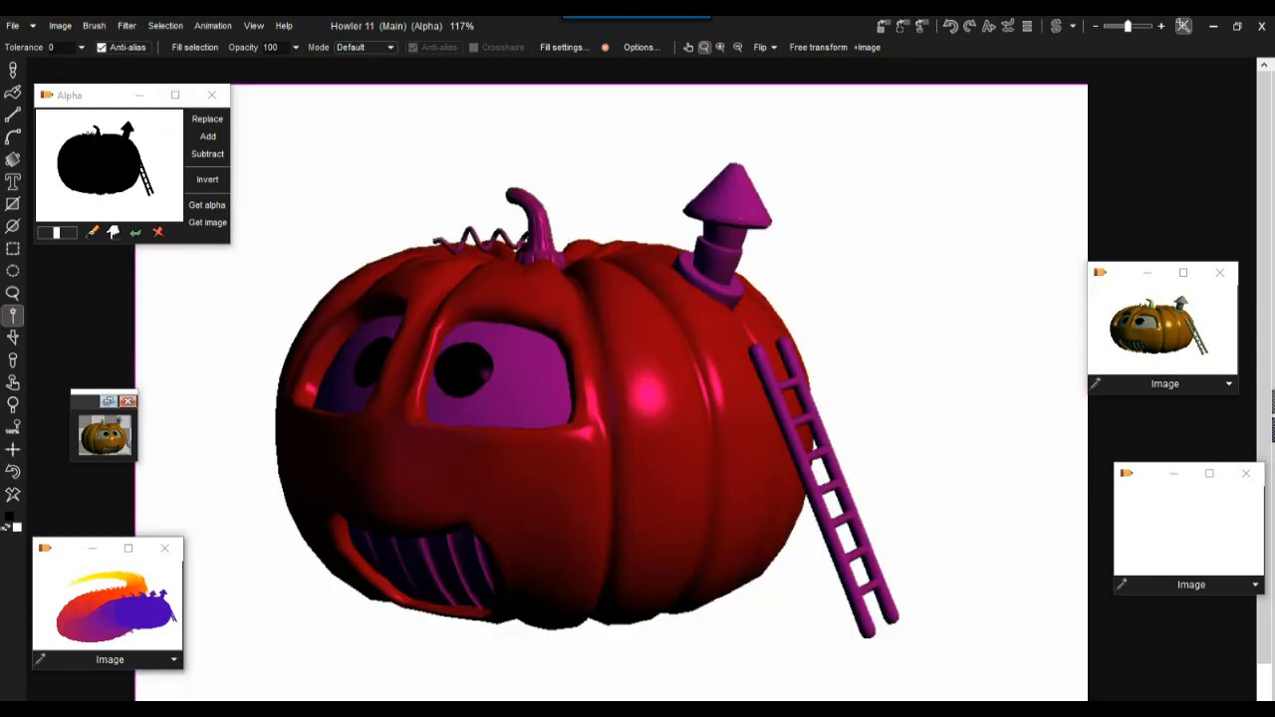
Invert the stored alpha and recall the selection from it with Replace
mouse_move(108, 95)
mouse_down()
mouse_move(97, 105)
mouse_move(125, 89)
mouse_move(127, 109)
mouse_up()
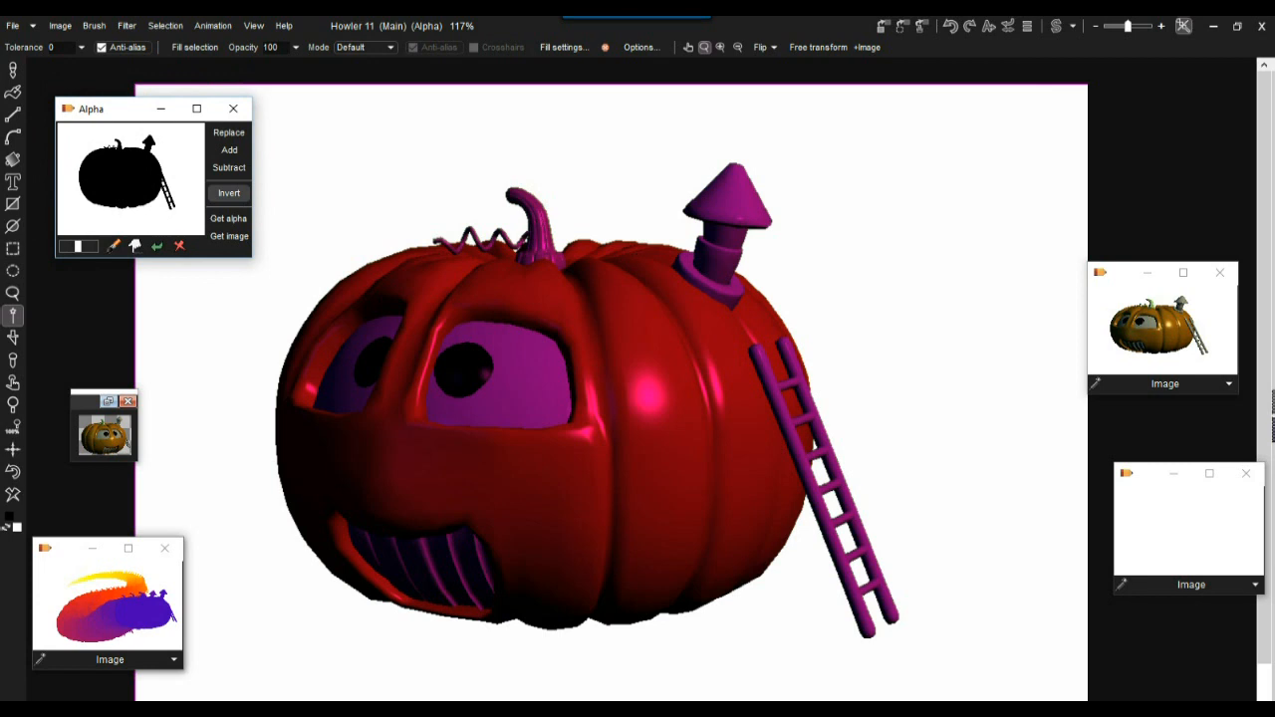
click(228, 192)
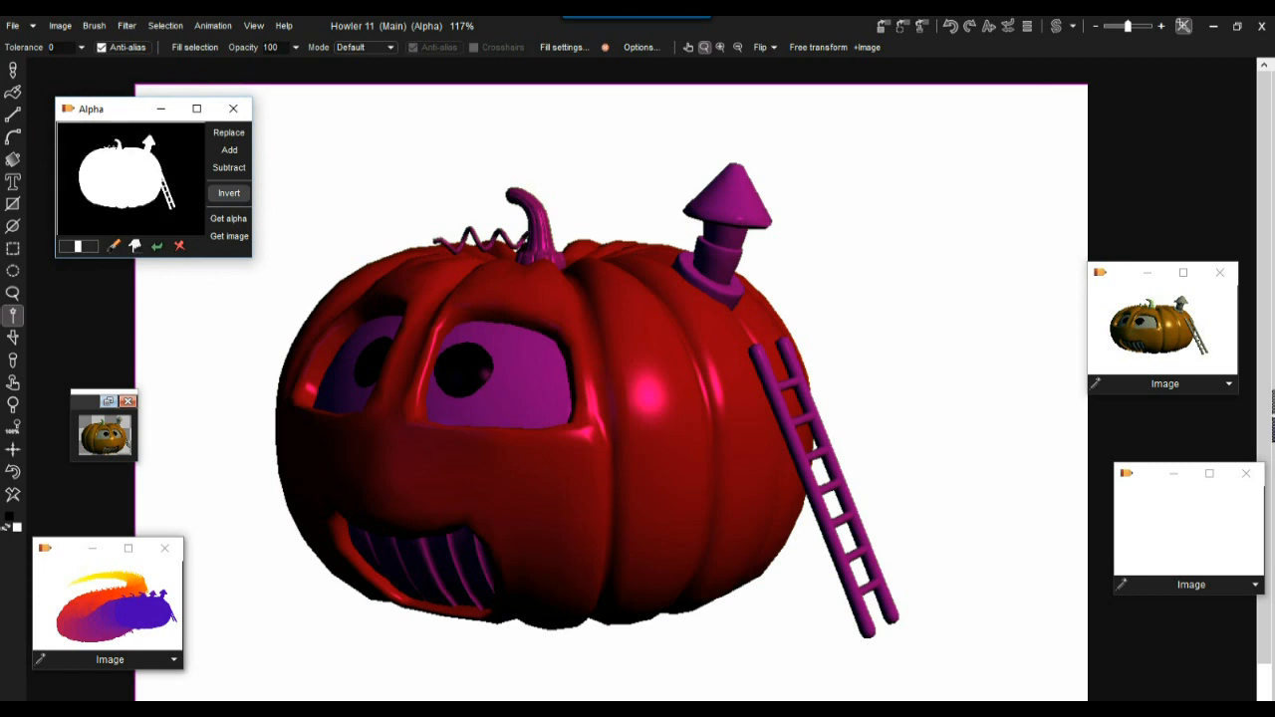
click(228, 132)
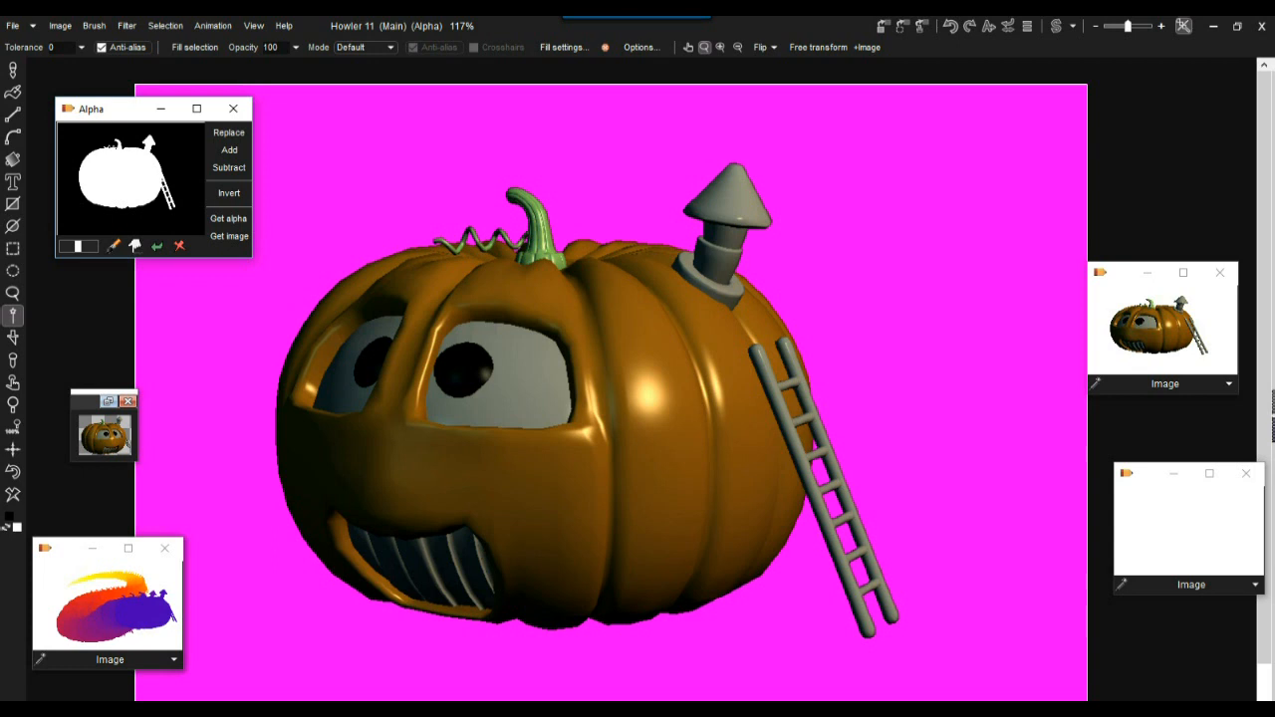
Pick up the whole pumpkin with the brush selector, paint a diagonal test stroke across it, and undo the stroke
scroll(647, 395, down, 3)
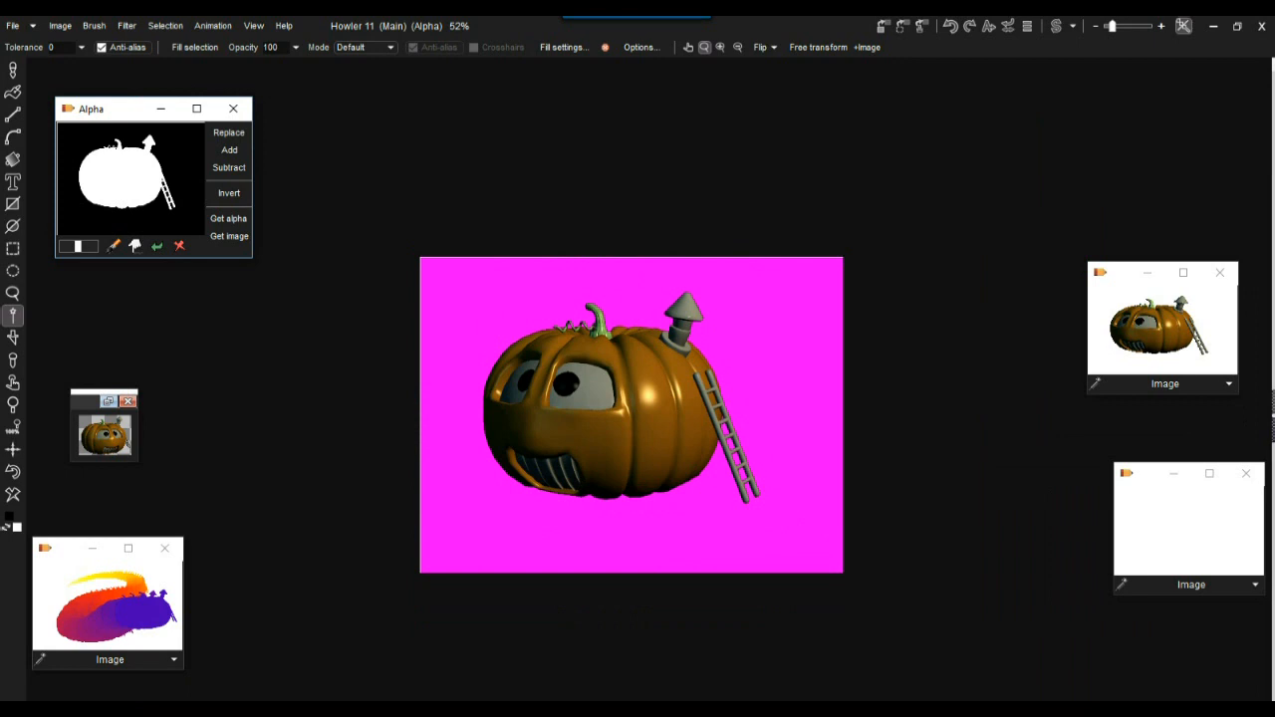
scroll(647, 396, up, 2)
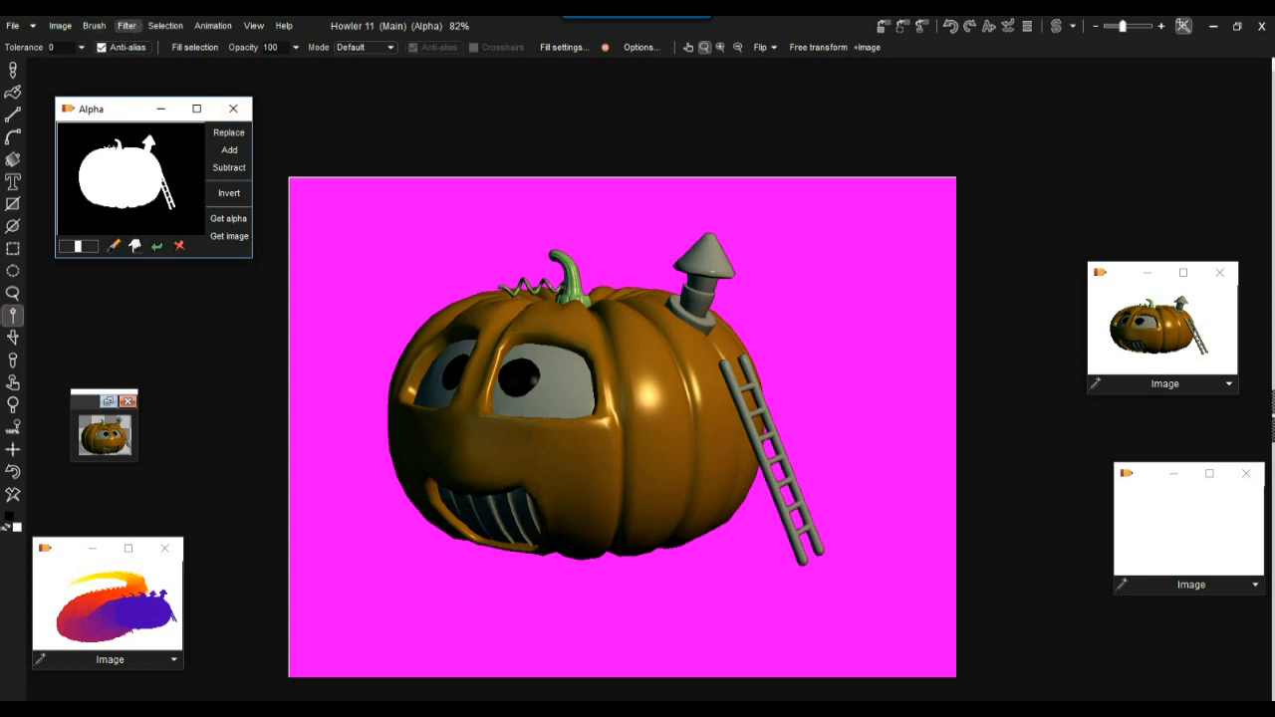
click(94, 25)
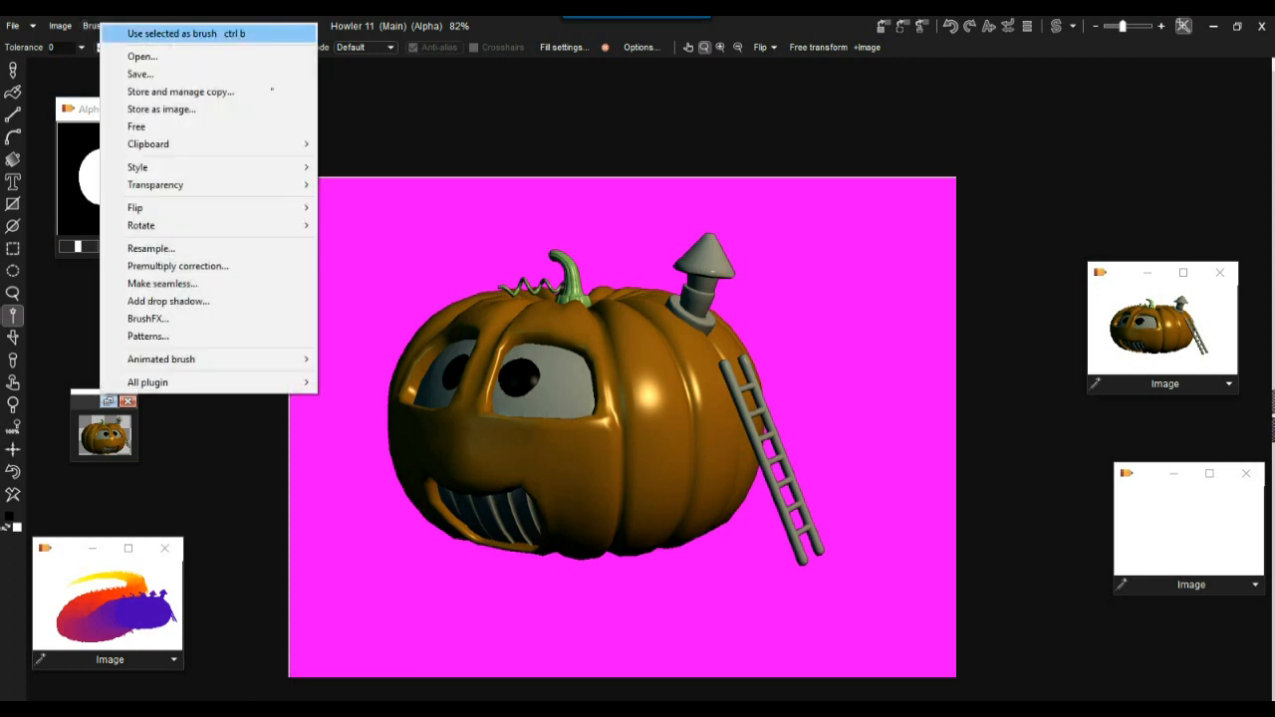
key(Escape)
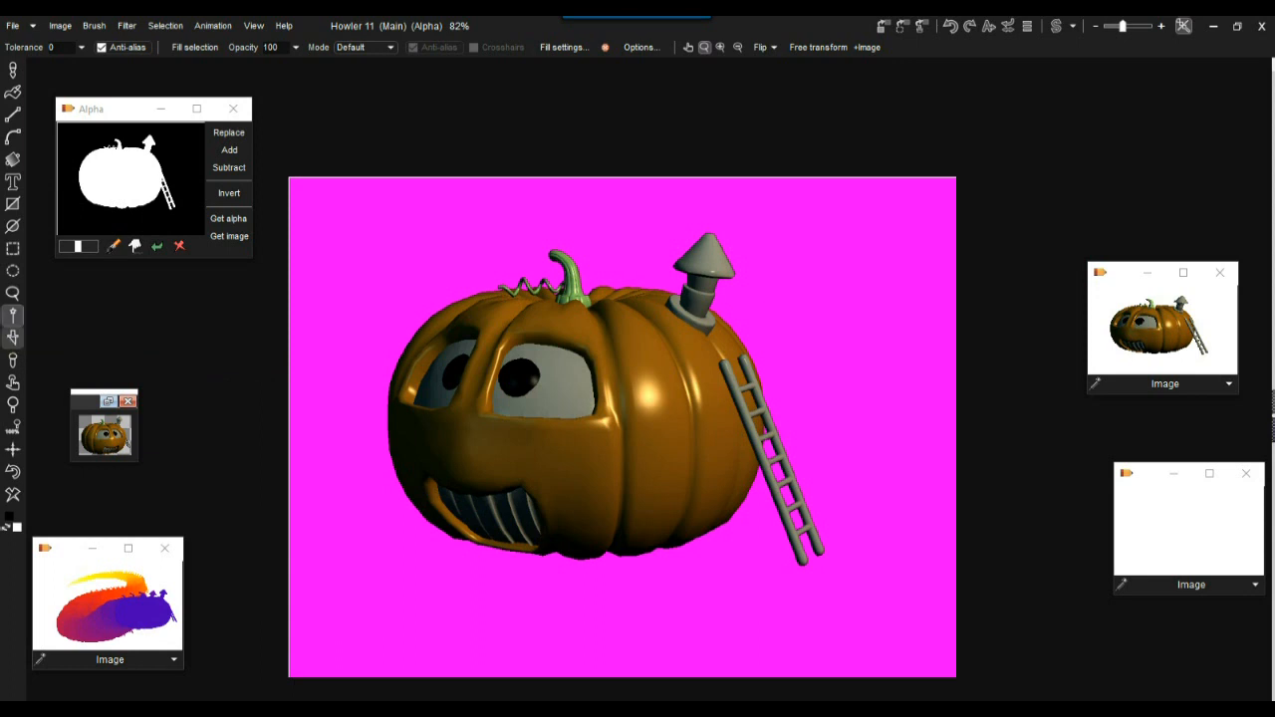
click(13, 336)
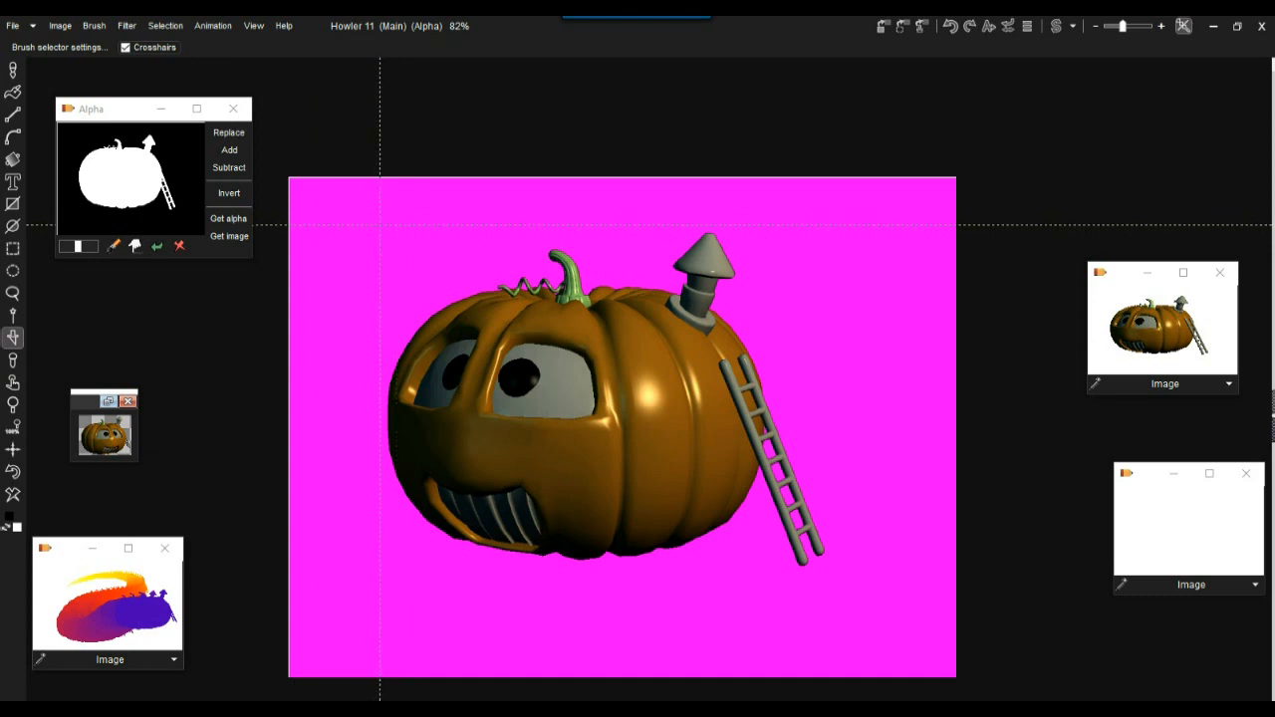
drag(379, 225, 833, 601)
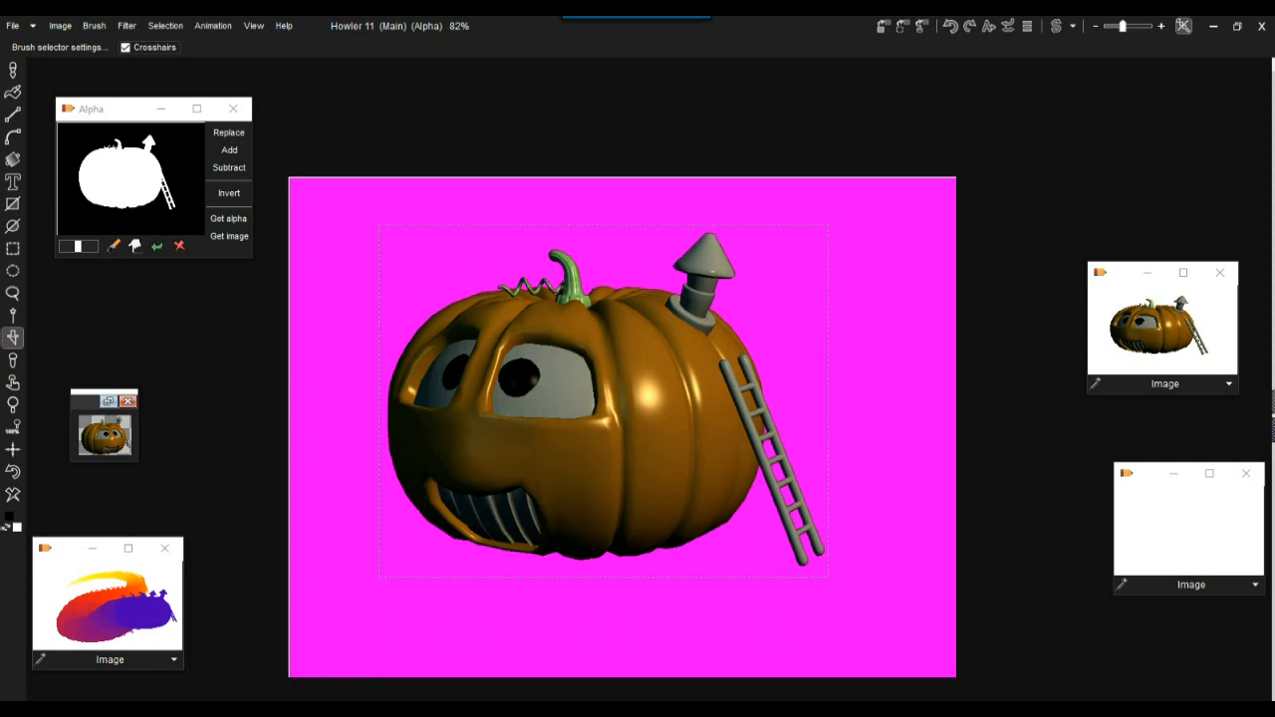
drag(829, 577, 829, 576)
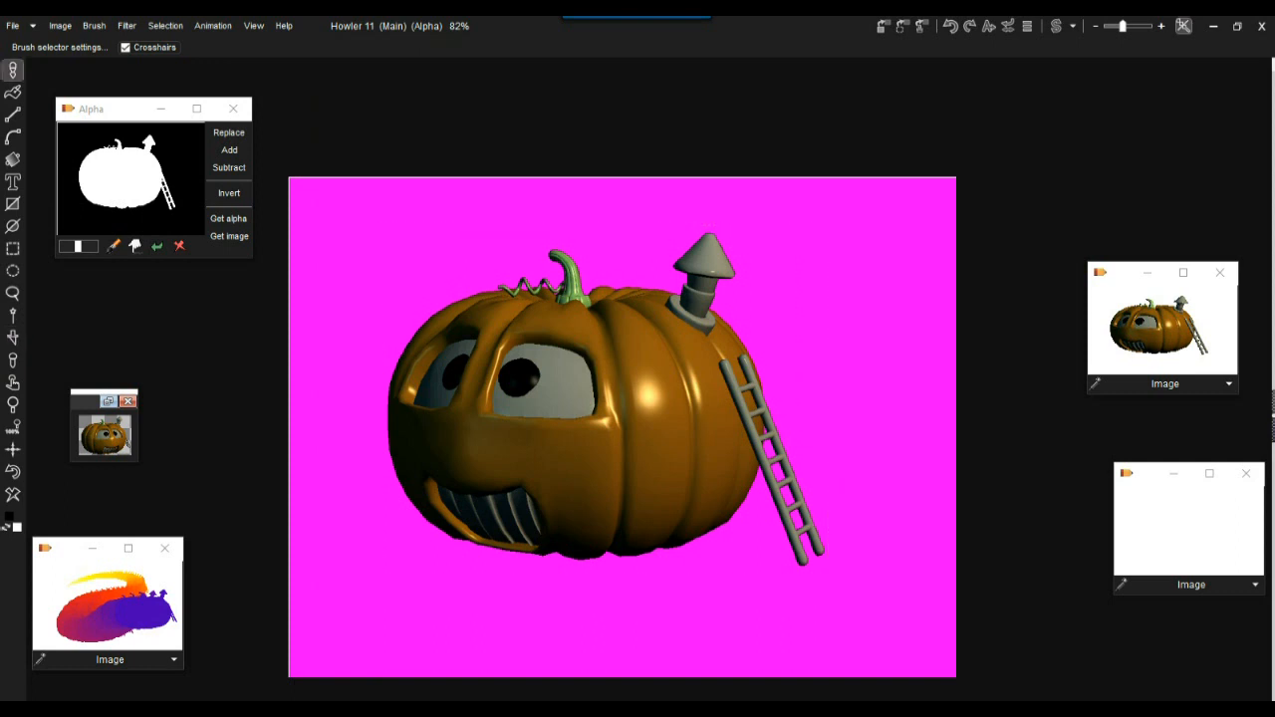
drag(438, 321, 787, 557)
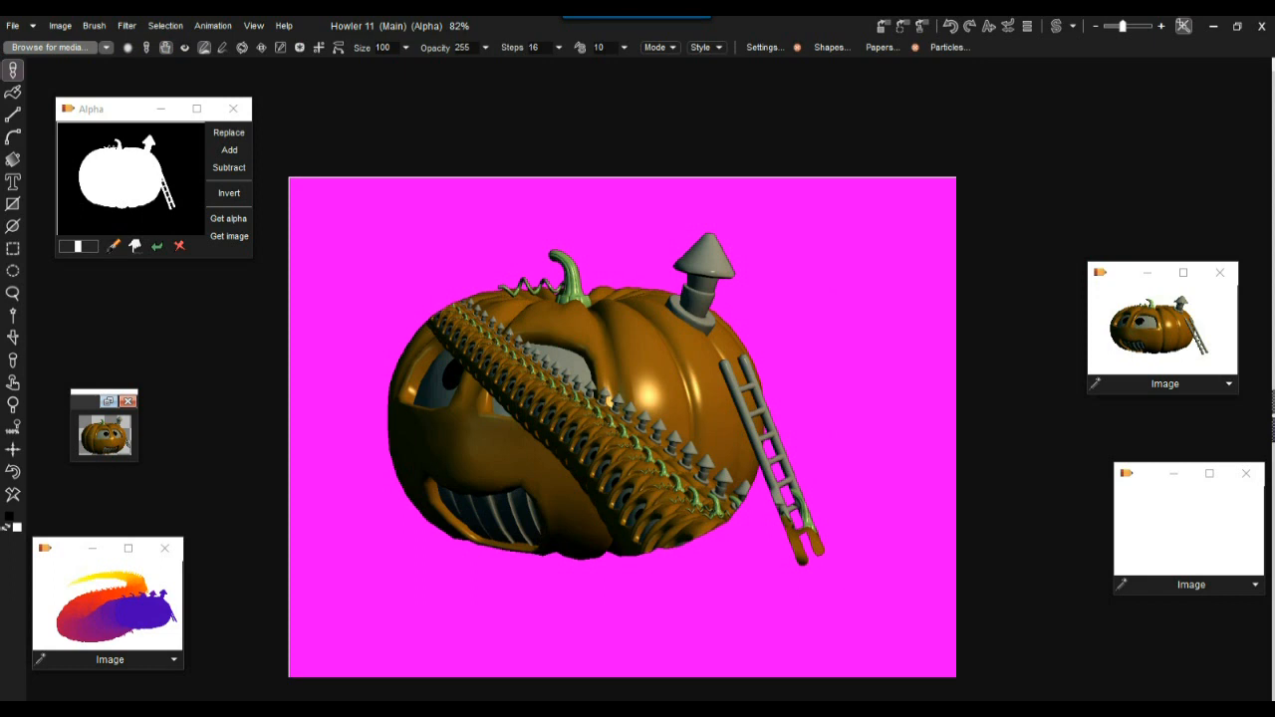
click(13, 472)
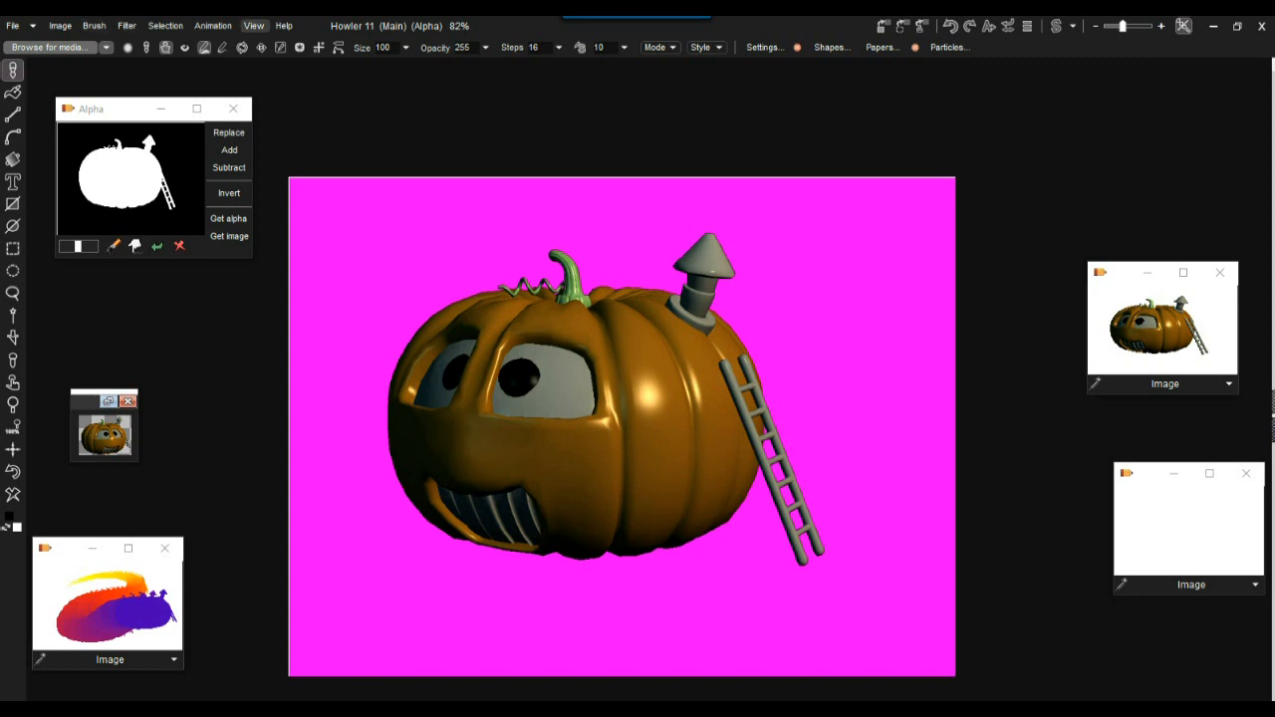
Turn off Brush stroke post adjustment in the Post adjustment panel and place the panel clear of the canvas
click(213, 25)
click(212, 25)
click(258, 25)
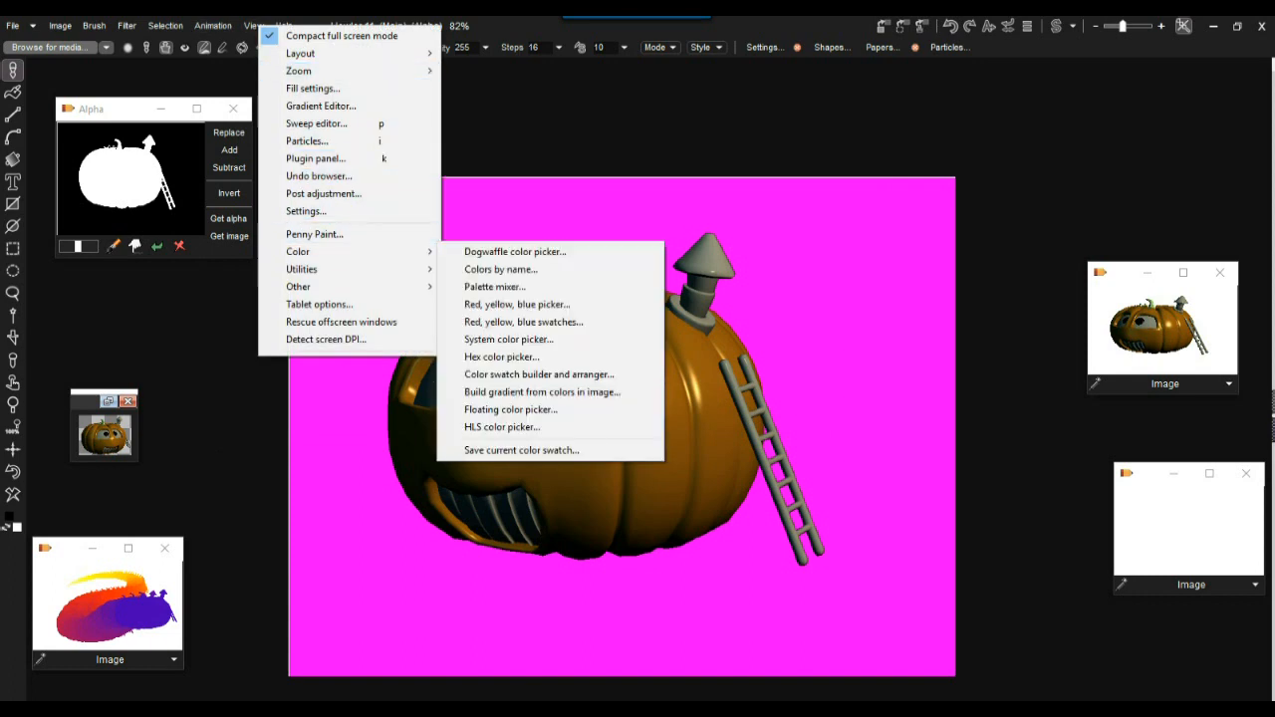
click(324, 194)
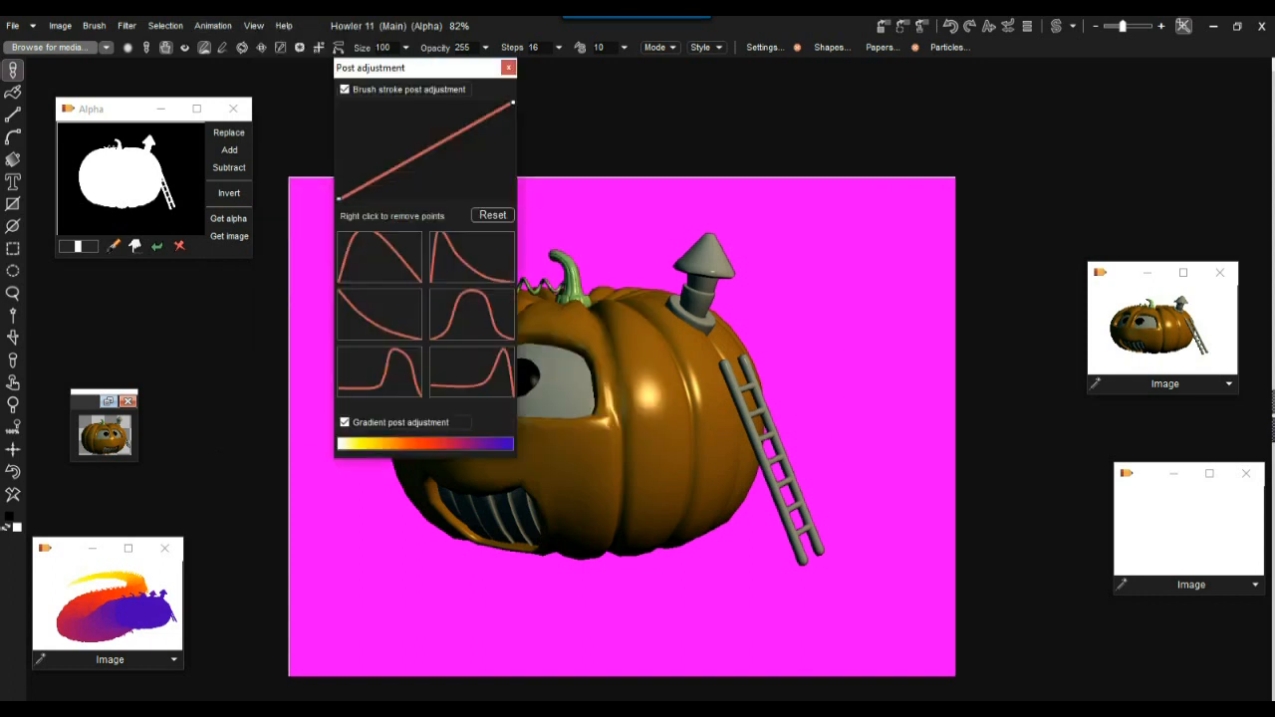
click(345, 88)
mouse_move(399, 68)
mouse_down()
mouse_move(1026, 129)
mouse_move(1079, 123)
mouse_up()
Undo the recent changes and recall the pumpkin selection from the stored alpha with Replace
click(13, 472)
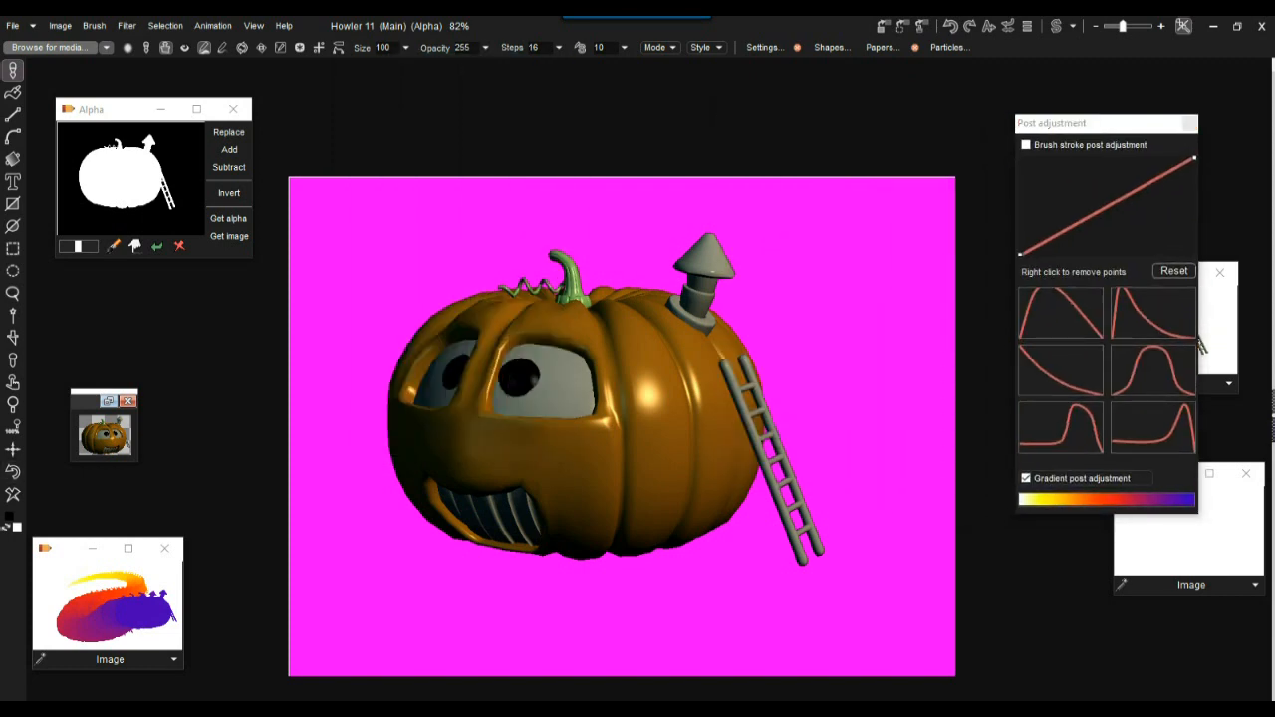
click(13, 472)
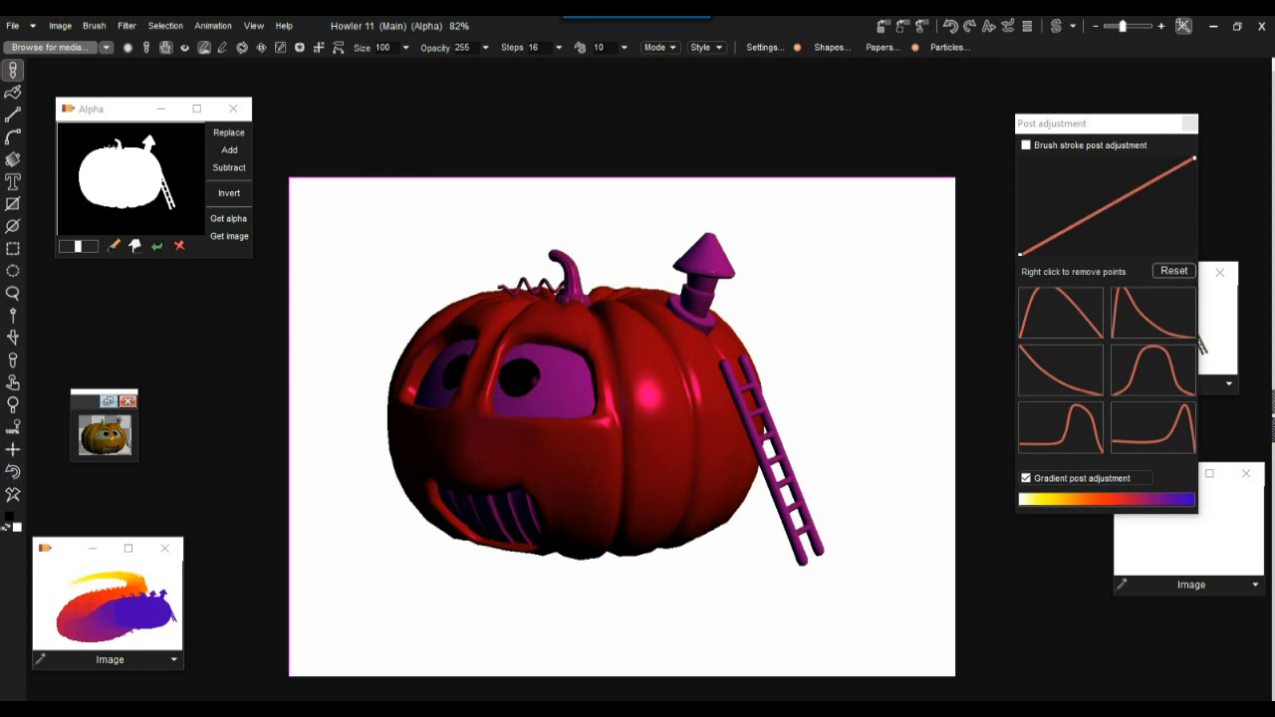
click(228, 132)
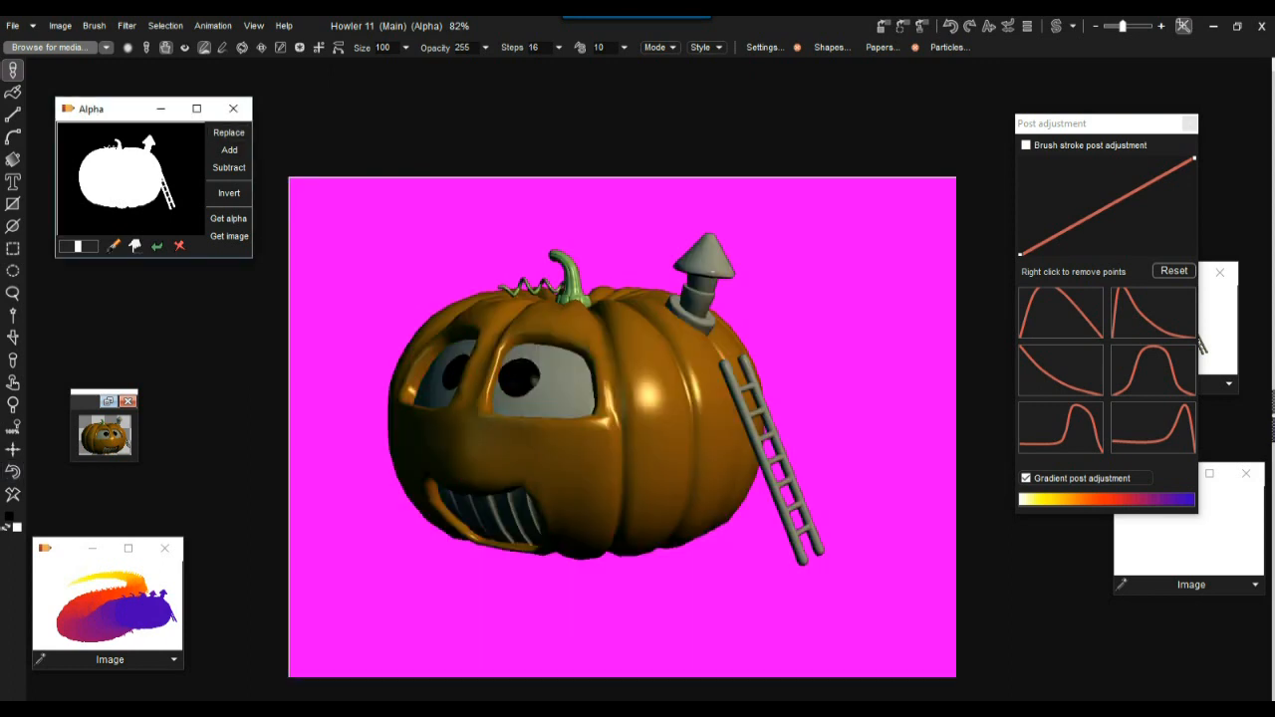
Pick up the whole pumpkin and ladder with the brush selector and try a stroke over the pumpkin
click(13, 337)
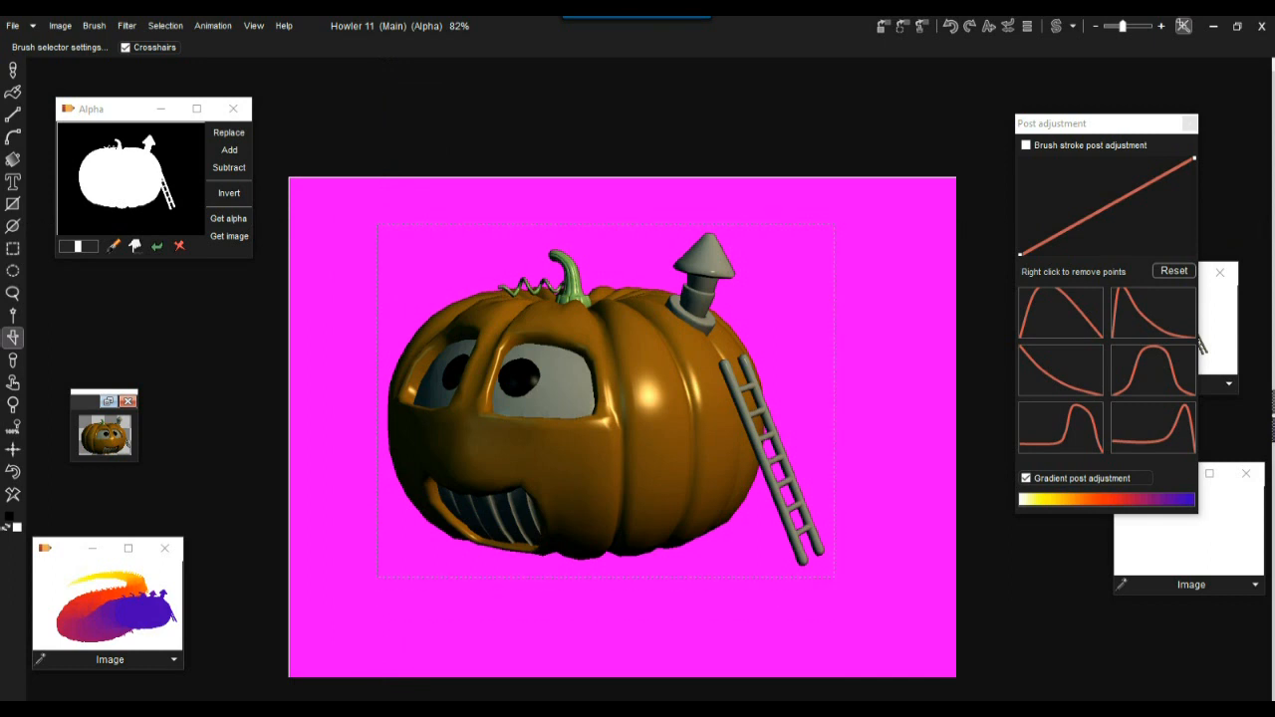
drag(835, 577, 835, 577)
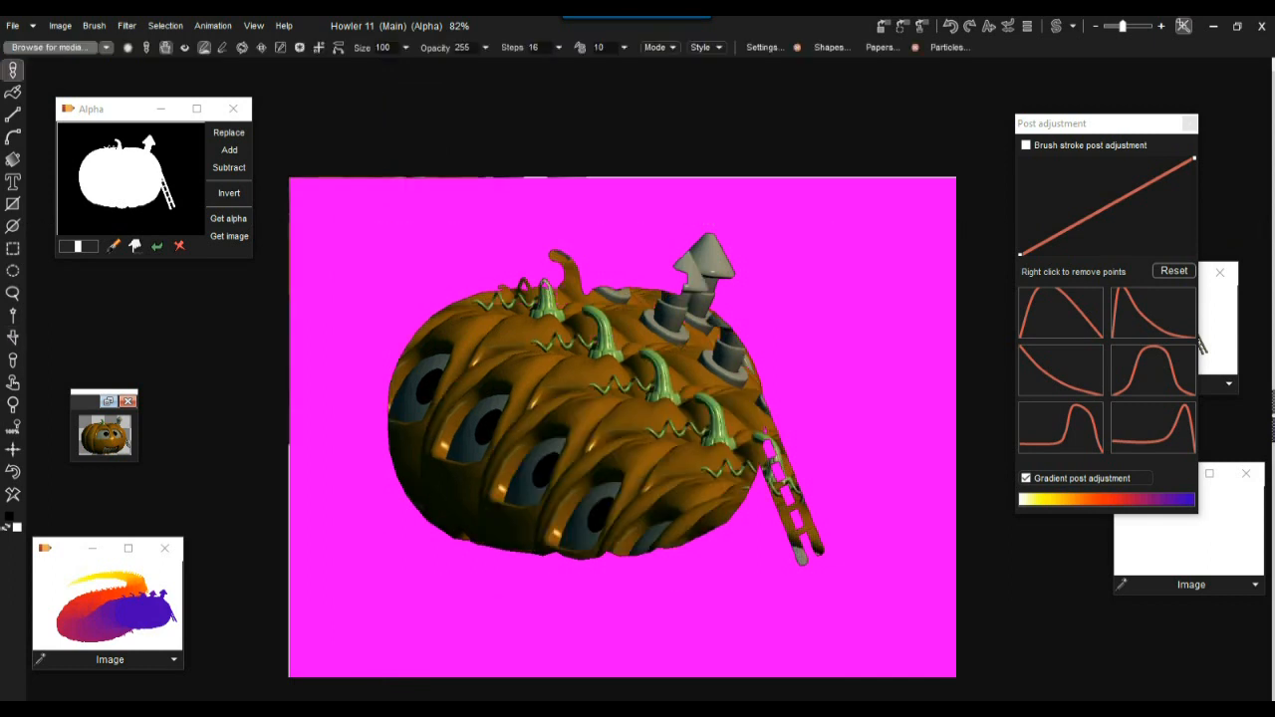
Turn off Gradient post adjustment and undo the test stroke over the pumpkin
click(1026, 478)
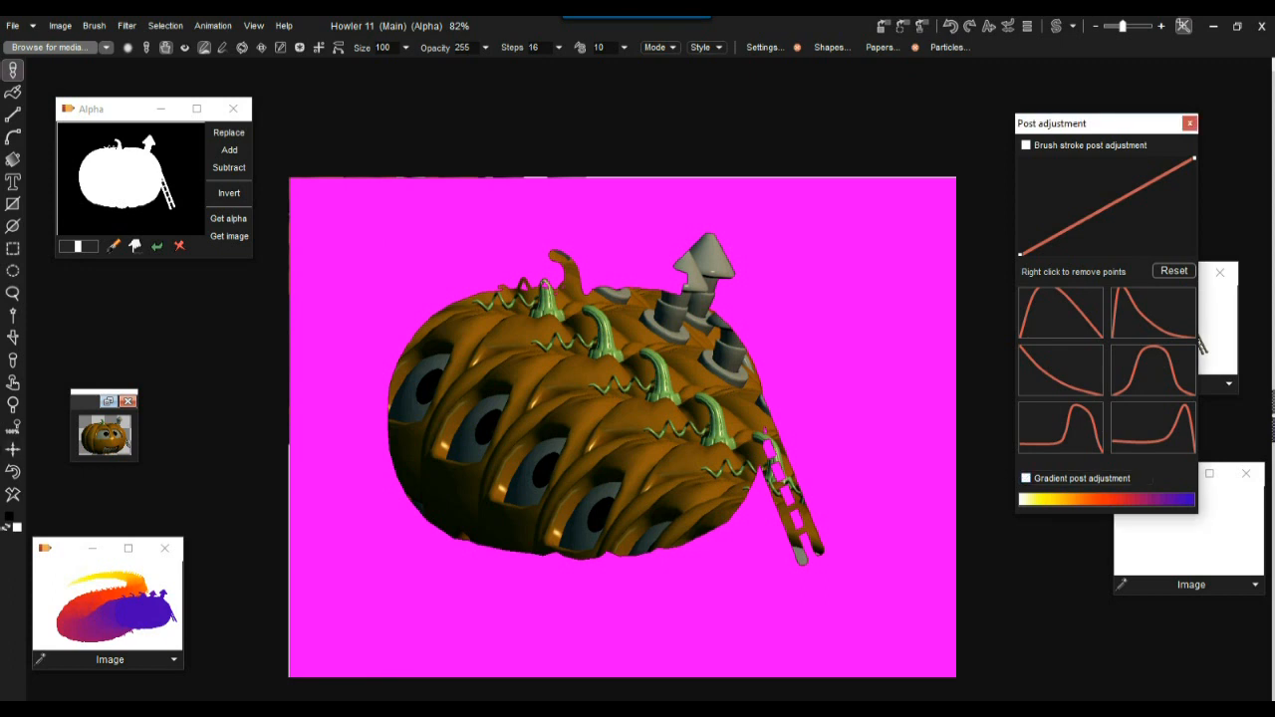
click(13, 472)
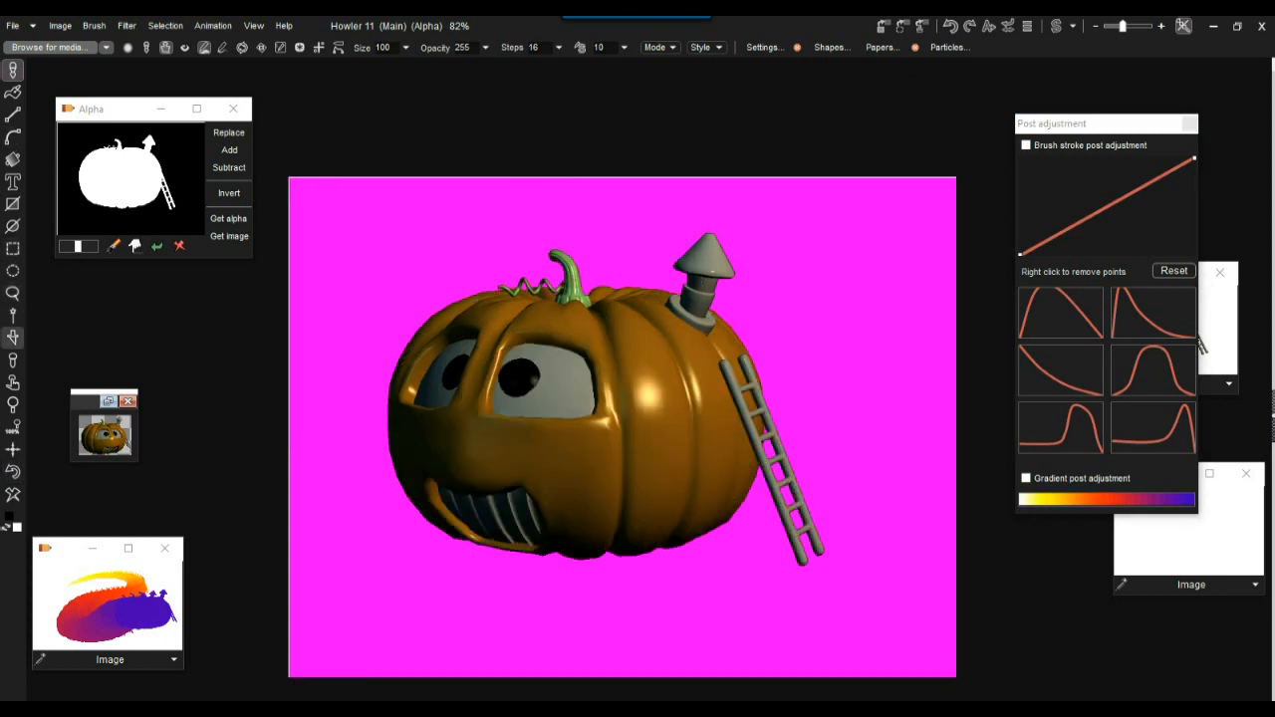
Pick up the complete pumpkin, including chimney and ladder, as a brush and store a managed copy of it beside the canvas
click(13, 337)
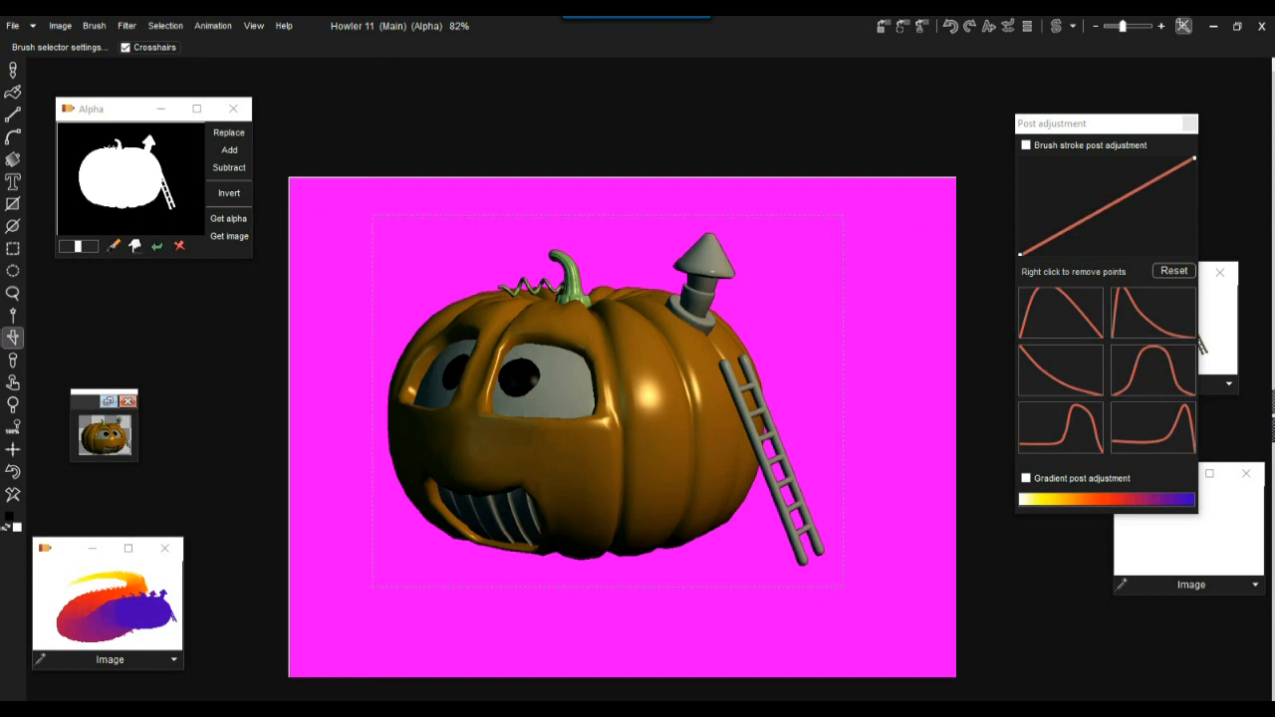
drag(372, 216, 843, 587)
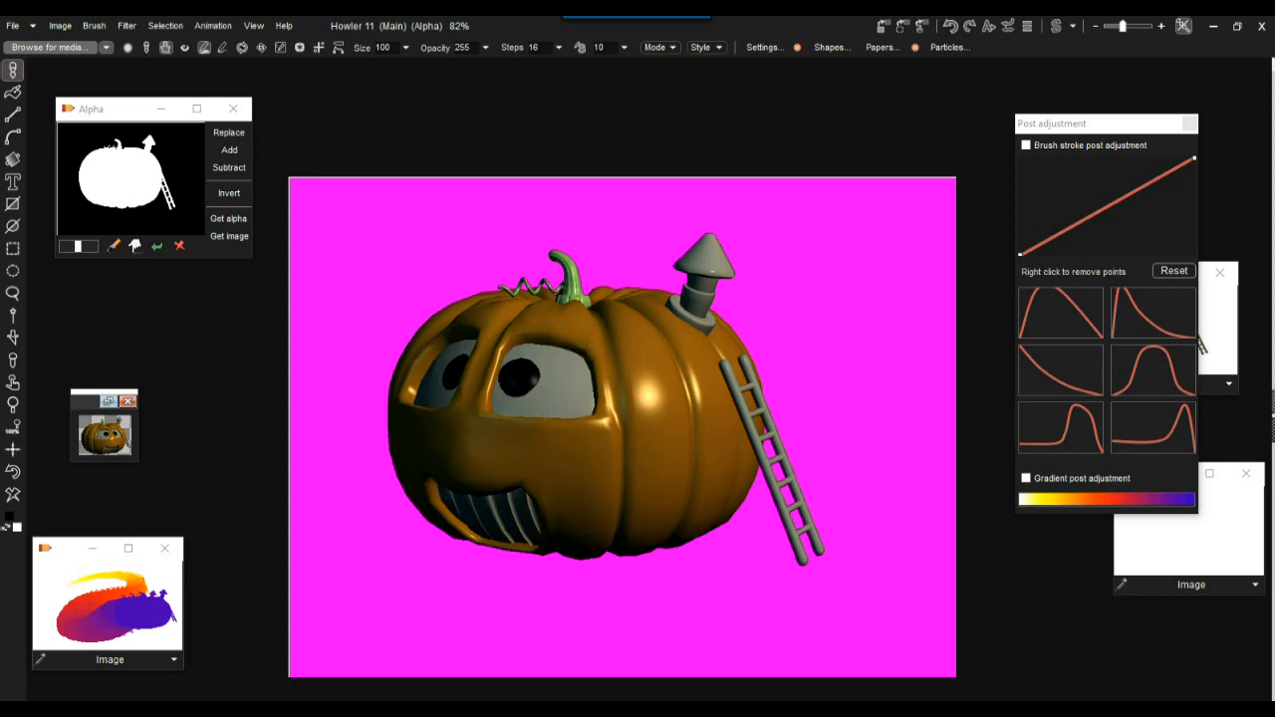
click(93, 25)
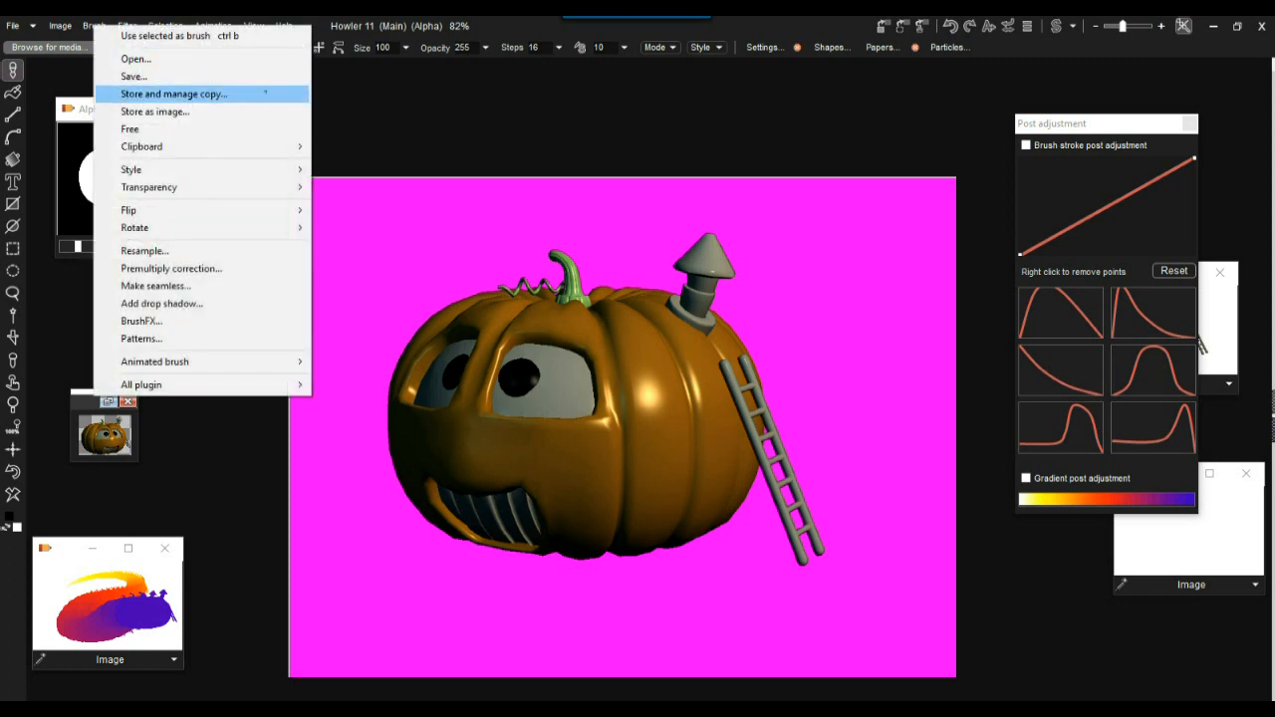
click(265, 94)
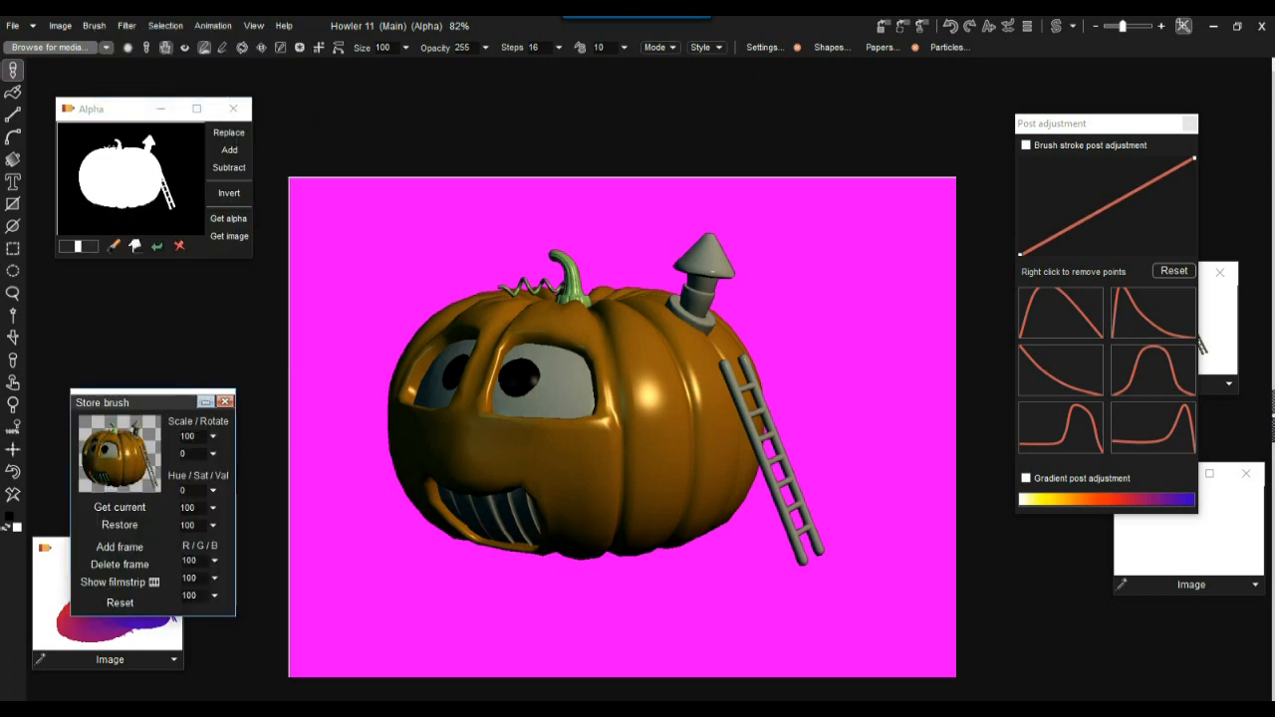
mouse_move(134, 403)
mouse_down()
mouse_move(183, 290)
mouse_move(214, 296)
mouse_up()
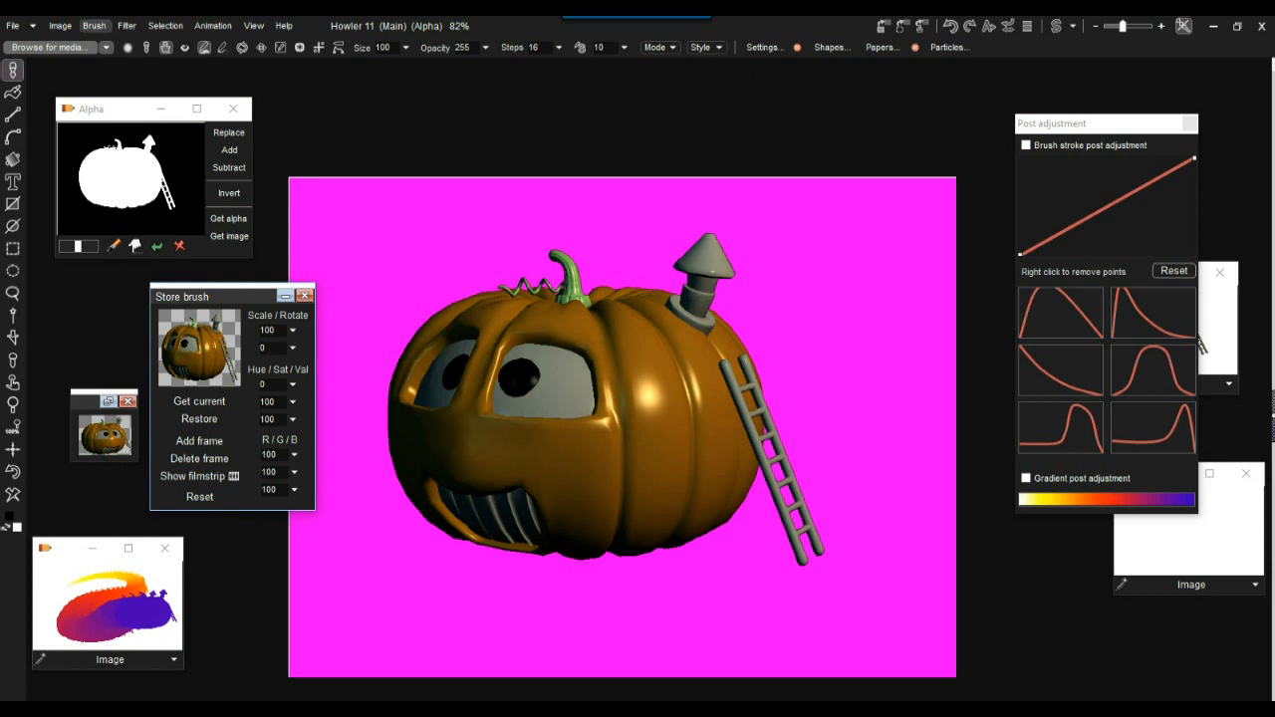
Store the pumpkin brush as an image and enlarge its window slightly
click(94, 24)
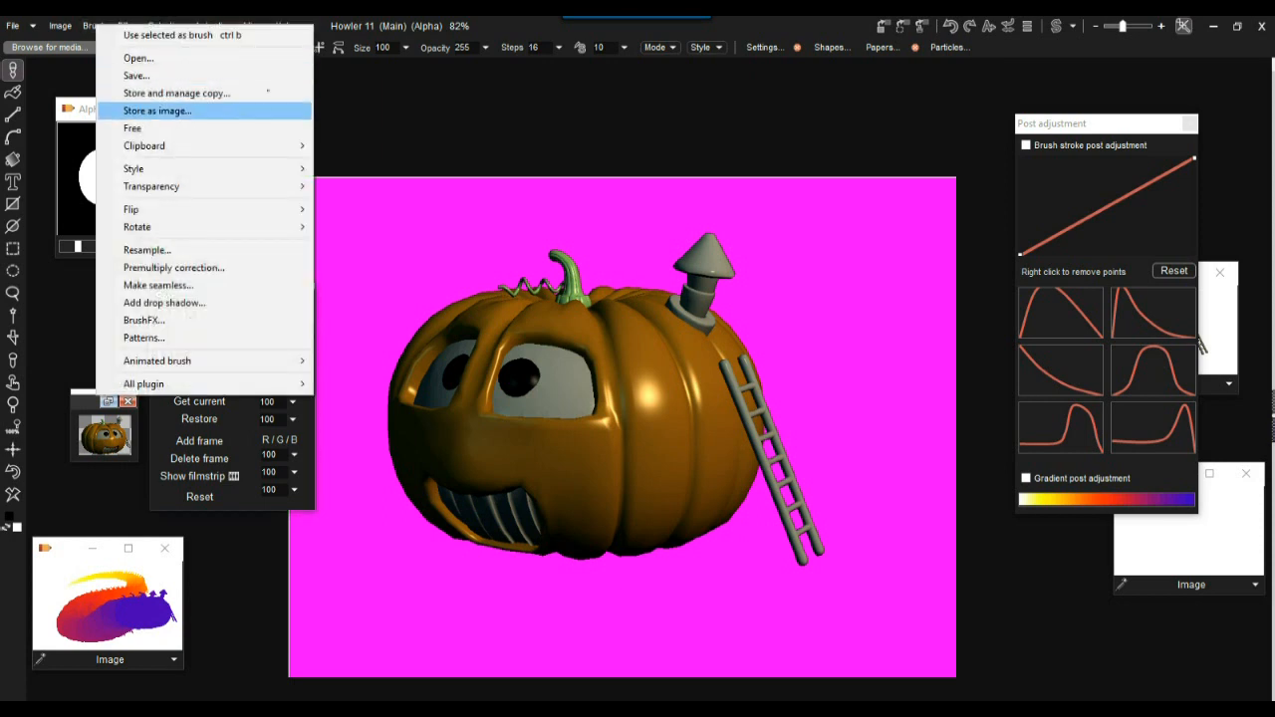
click(157, 111)
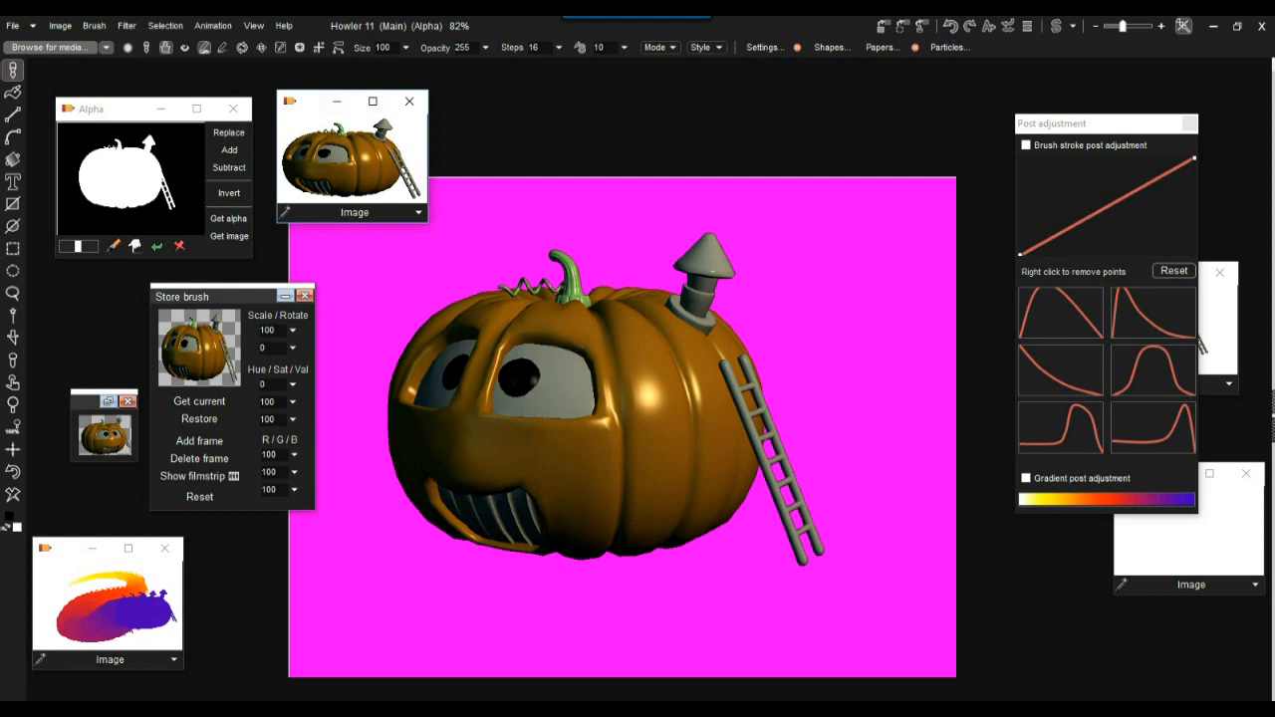
mouse_move(428, 222)
mouse_down()
mouse_move(532, 316)
mouse_move(444, 226)
mouse_move(452, 233)
mouse_up()
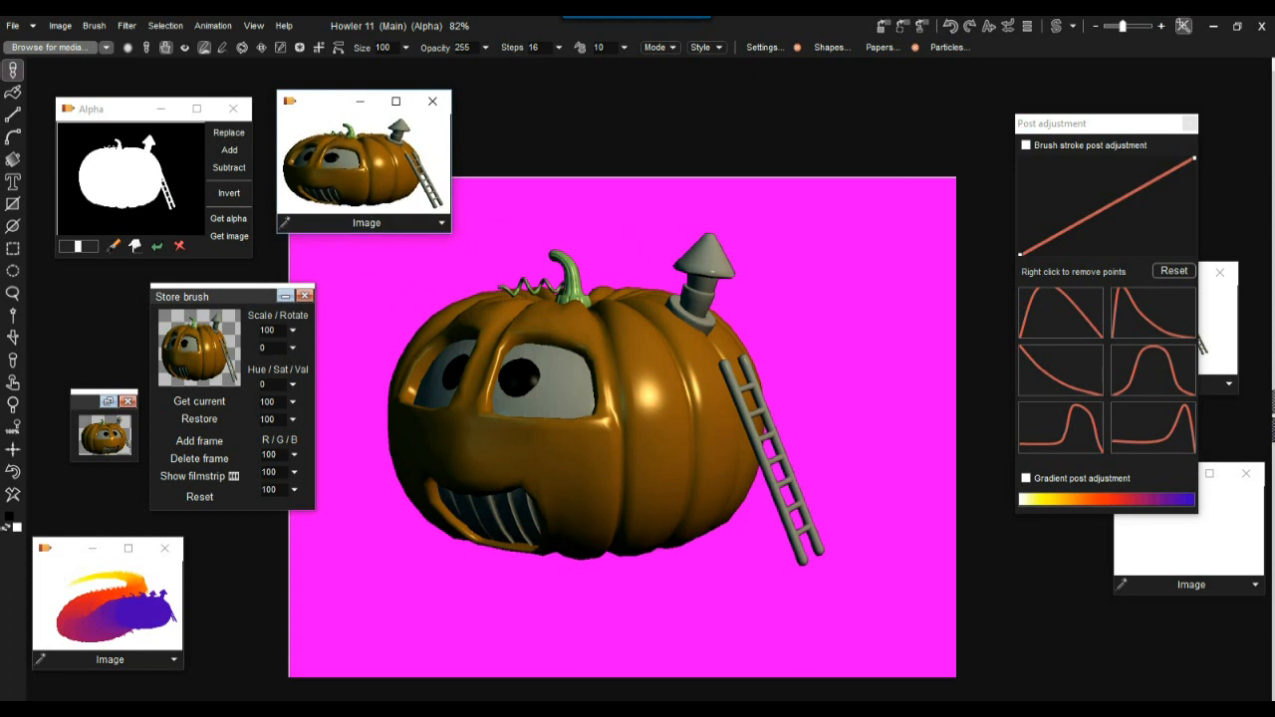
Paint with the pumpkin brush inside the selection, and after deselecting everything, cover the canvas with overlapping pumpkins
mouse_move(649, 454)
mouse_down()
mouse_move(618, 459)
mouse_move(854, 441)
mouse_move(630, 517)
mouse_up()
click(165, 26)
click(219, 38)
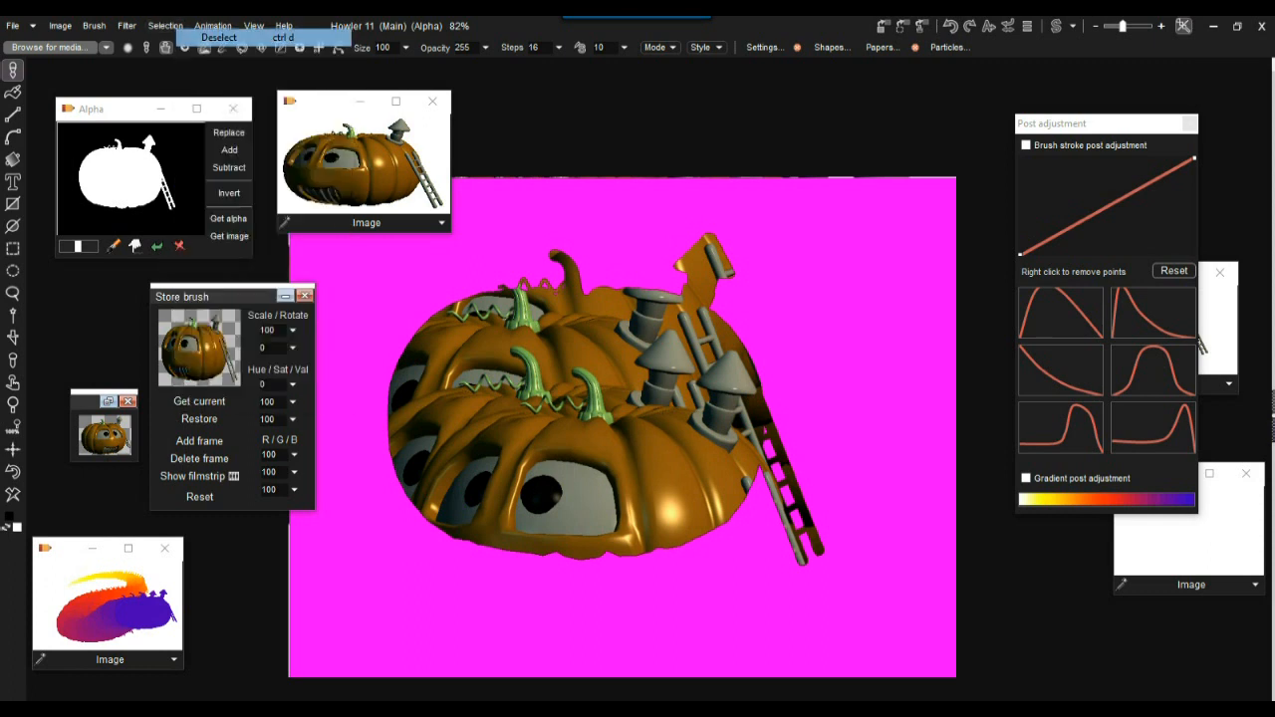
mouse_move(502, 354)
mouse_down()
mouse_move(828, 250)
mouse_move(665, 456)
mouse_move(591, 369)
mouse_move(411, 475)
mouse_move(497, 418)
mouse_move(704, 449)
mouse_up()
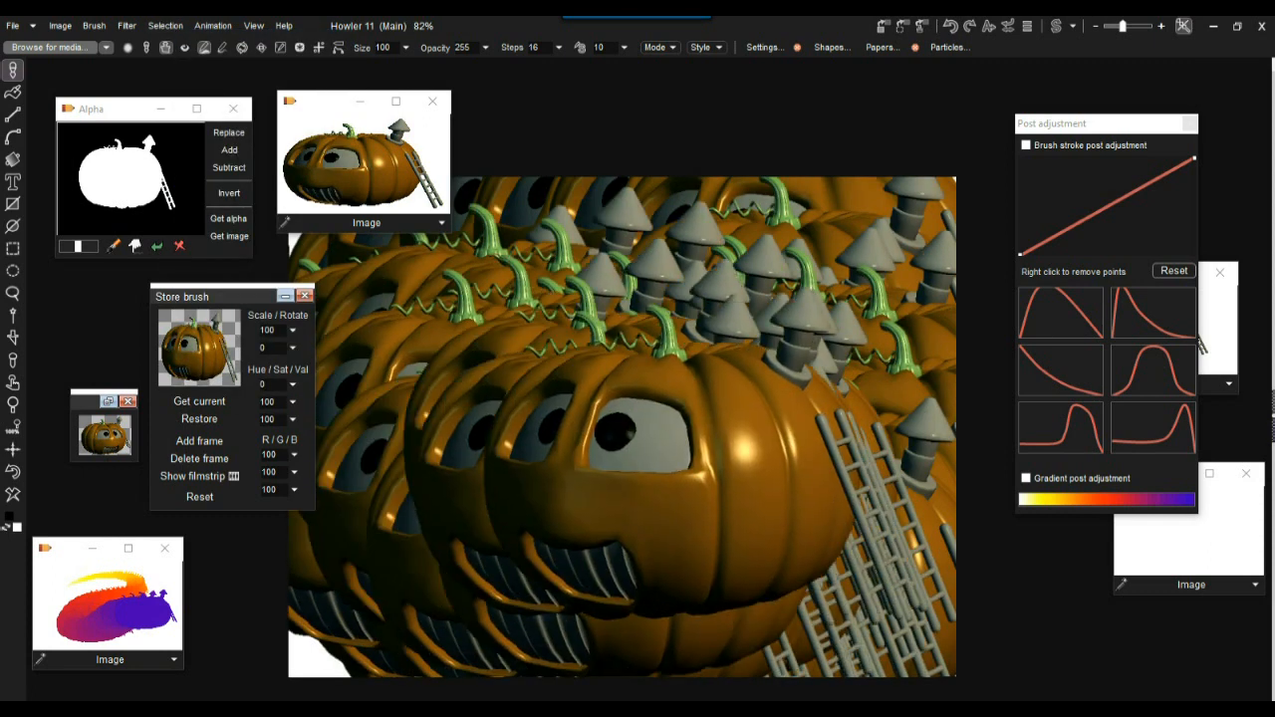
Paste the stored pumpkin image onto the canvas scaled to fit, and undo the paste
click(365, 165)
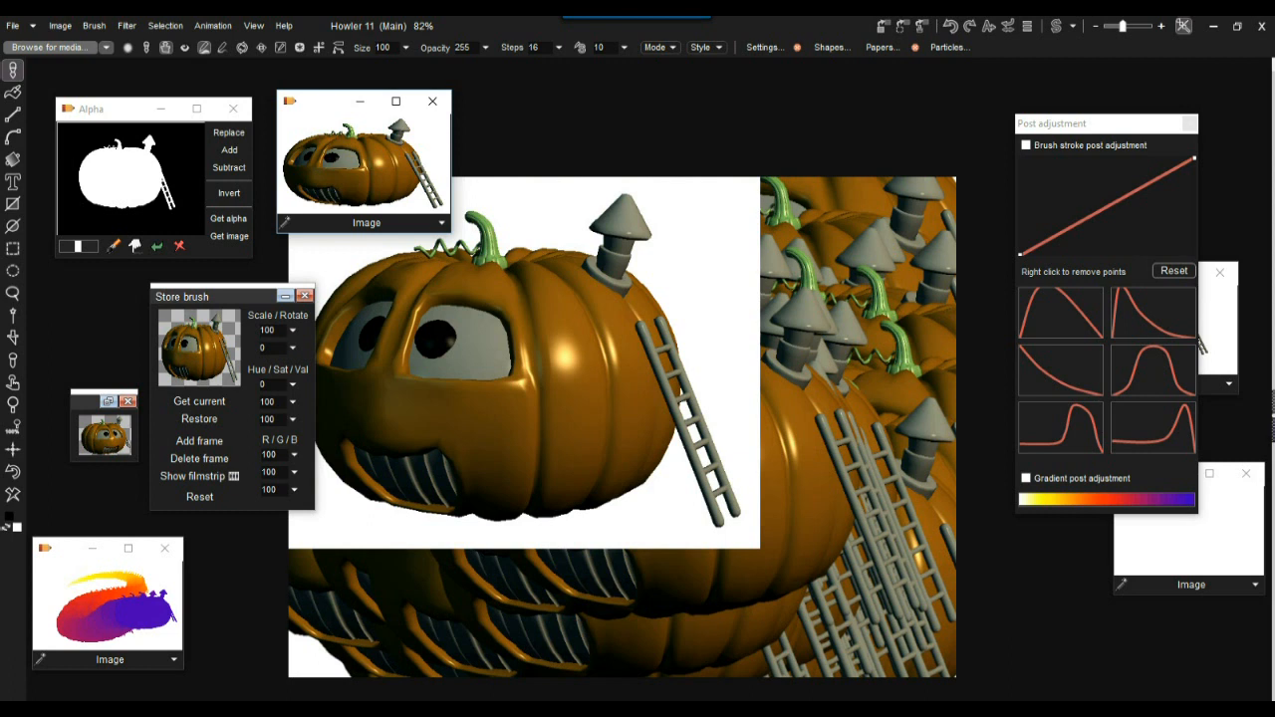
click(441, 222)
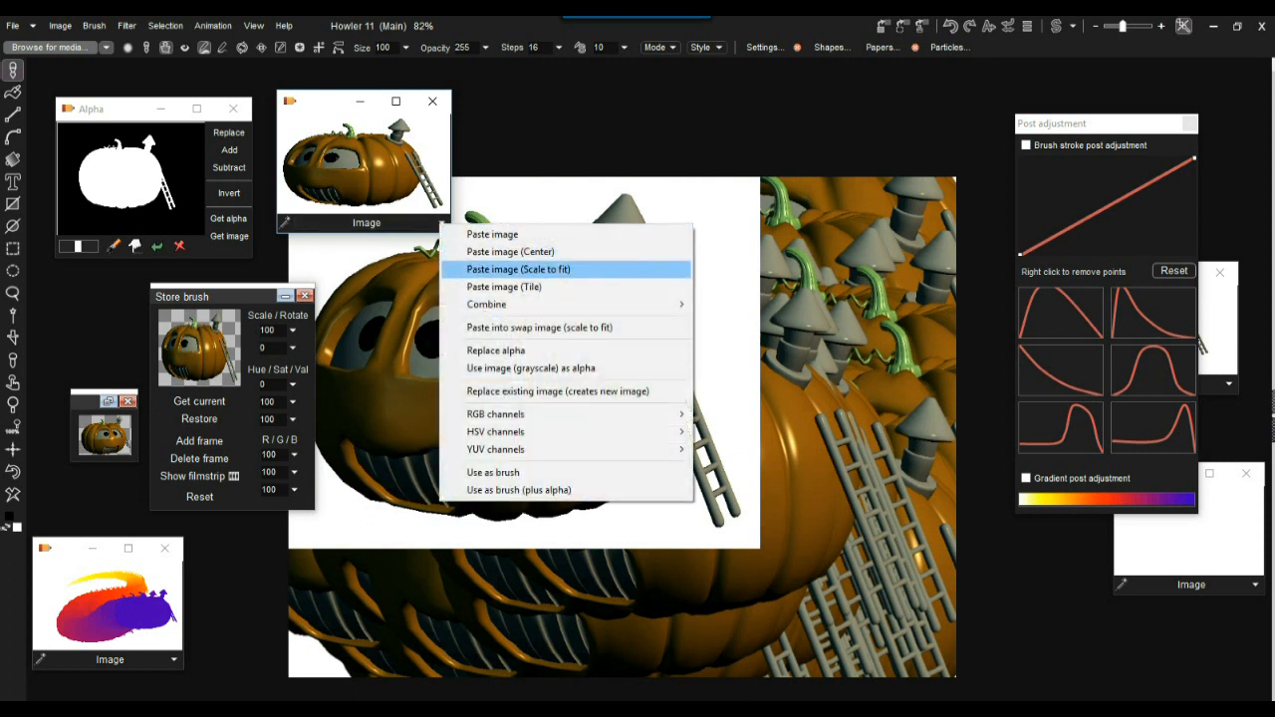
key(Return)
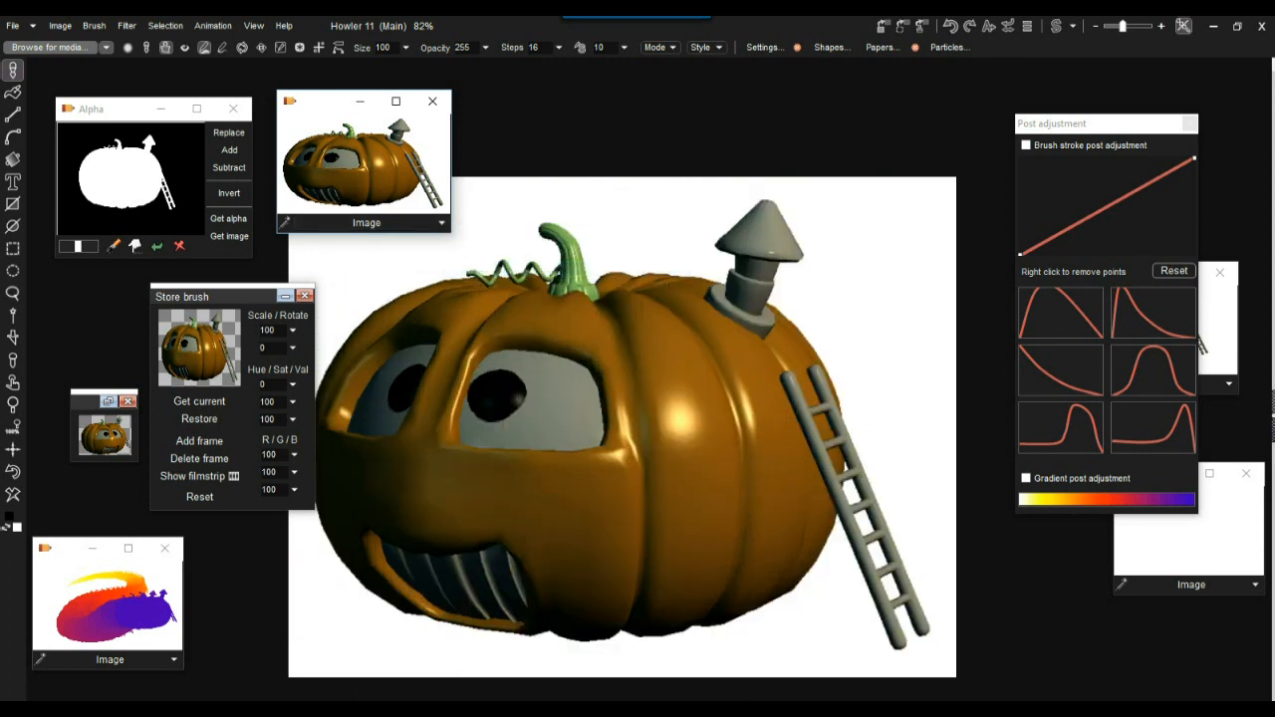
click(443, 224)
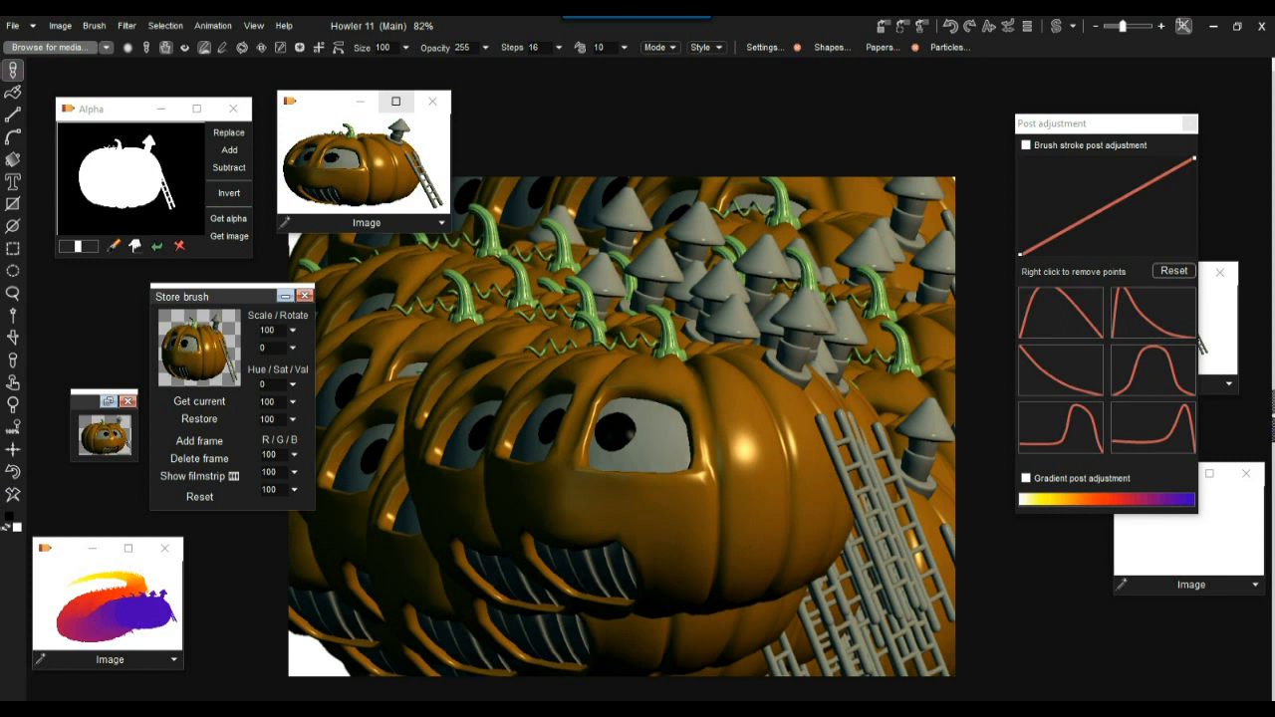
Tidy the workspace by moving the stored pumpkin image and Store brush windows clear of the canvas and minimizing the Alpha window
drag(326, 101, 143, 577)
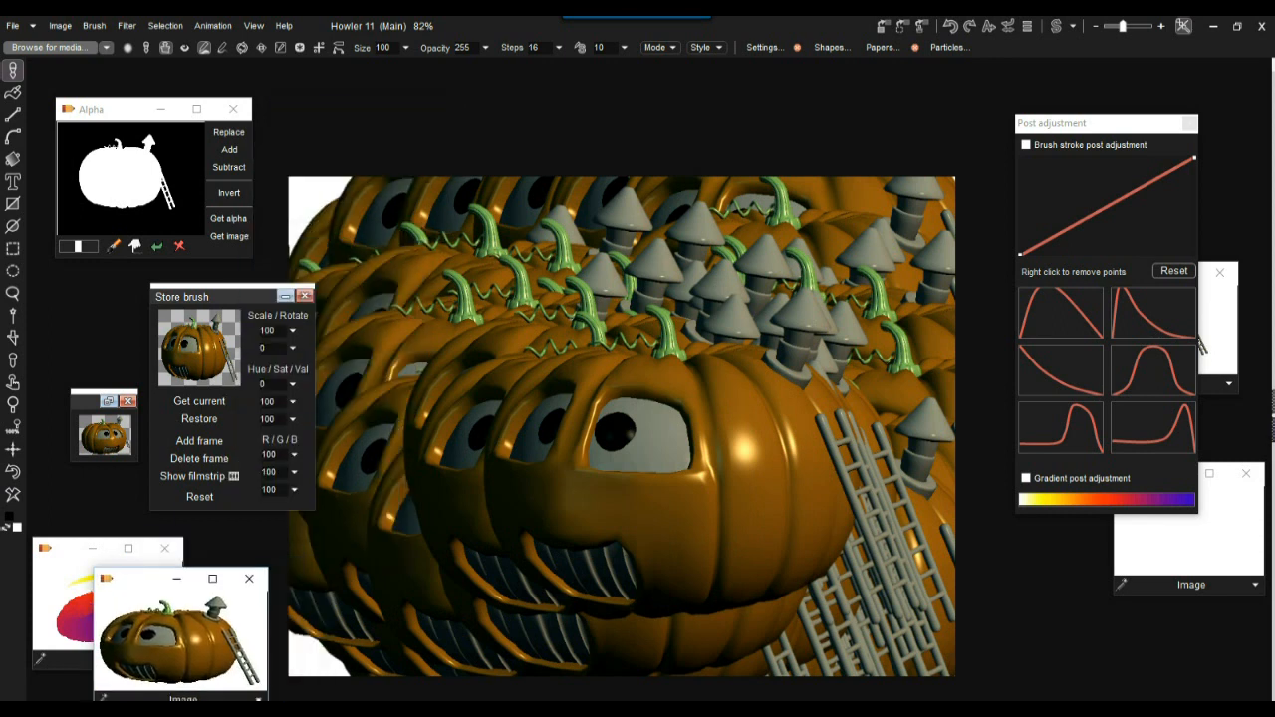
mouse_move(200, 296)
mouse_down()
mouse_move(309, 207)
mouse_move(192, 156)
mouse_move(186, 208)
mouse_up()
click(160, 108)
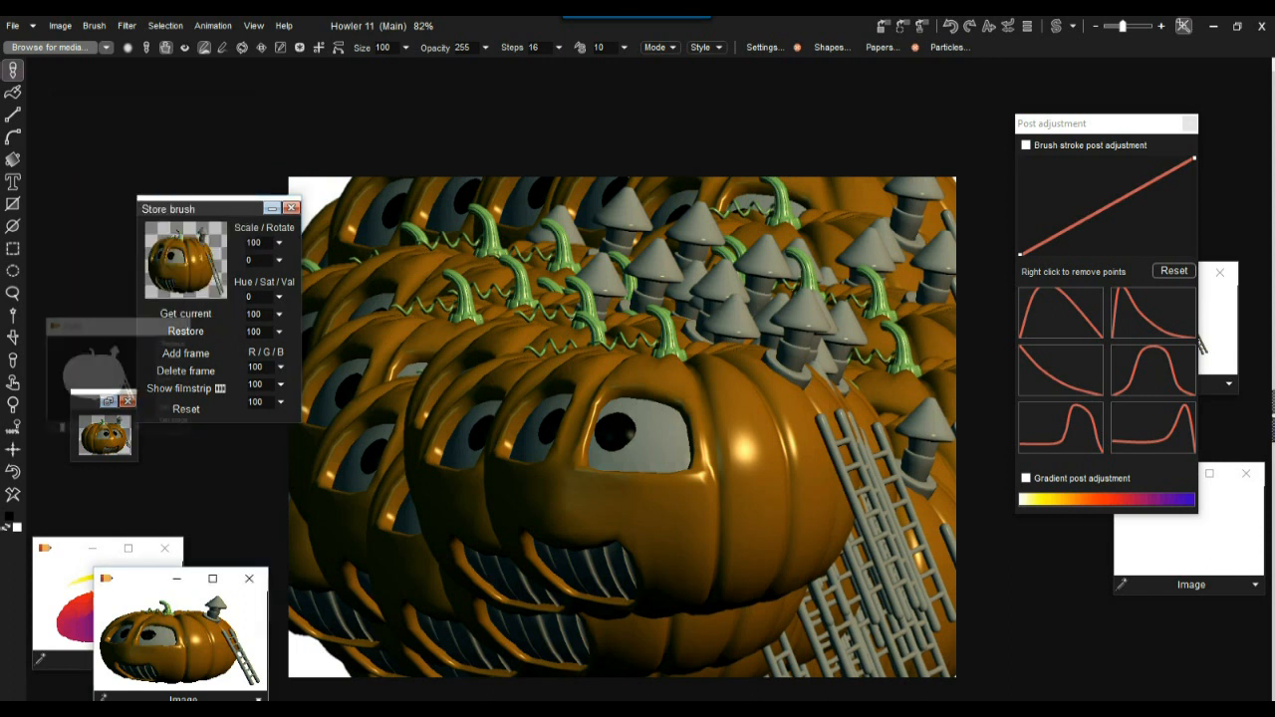
drag(189, 208, 100, 97)
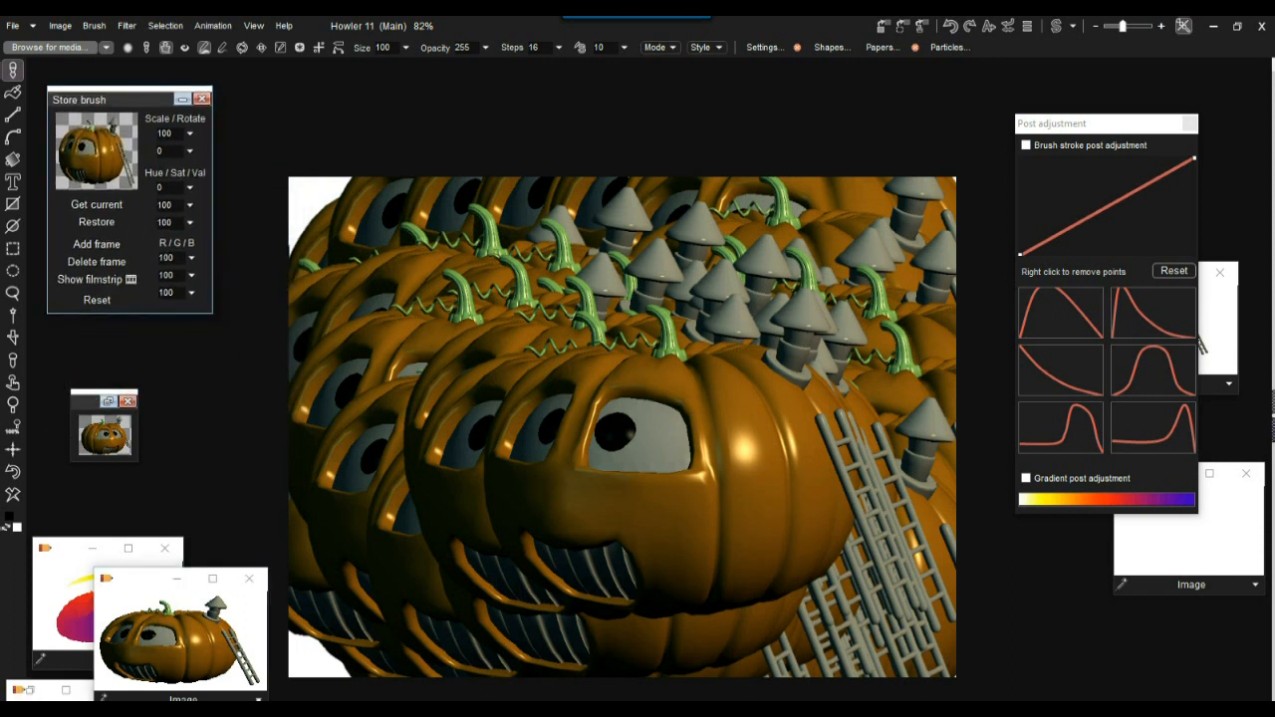
drag(99, 99, 118, 89)
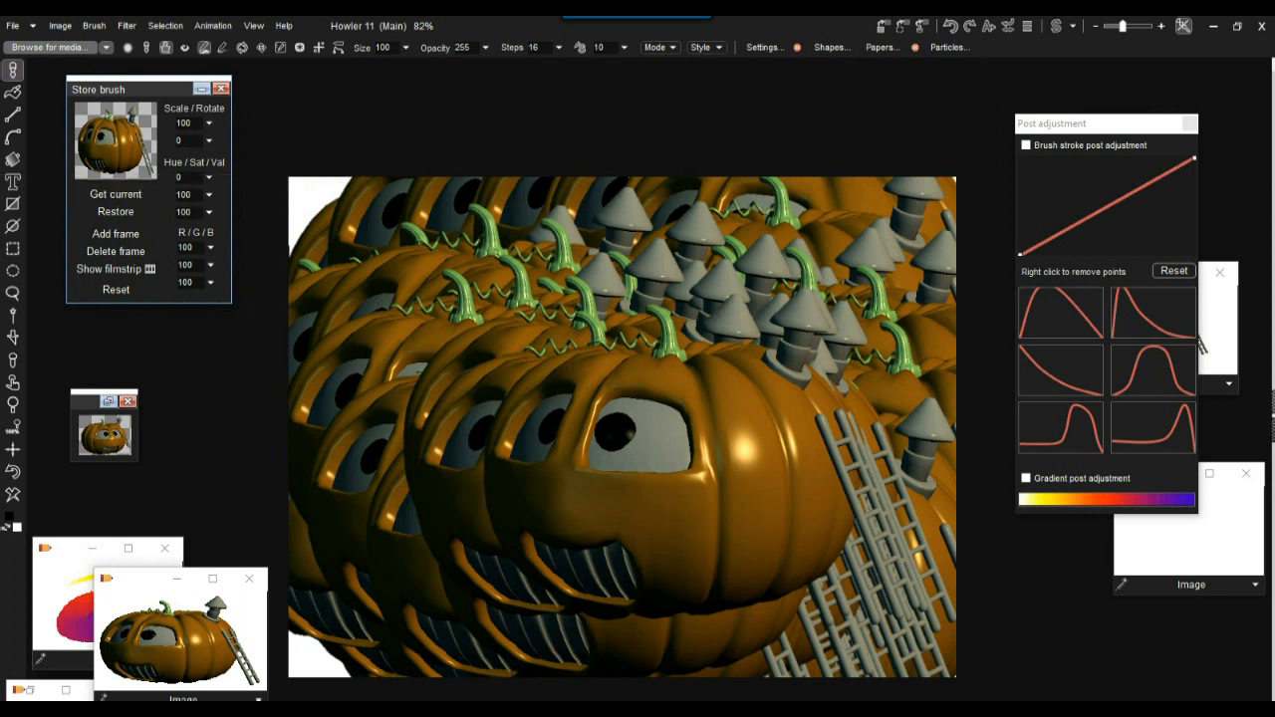
Recolour the stored pumpkin brush blue with hue -180, saturation 72 and value 148
click(209, 212)
drag(166, 233, 192, 233)
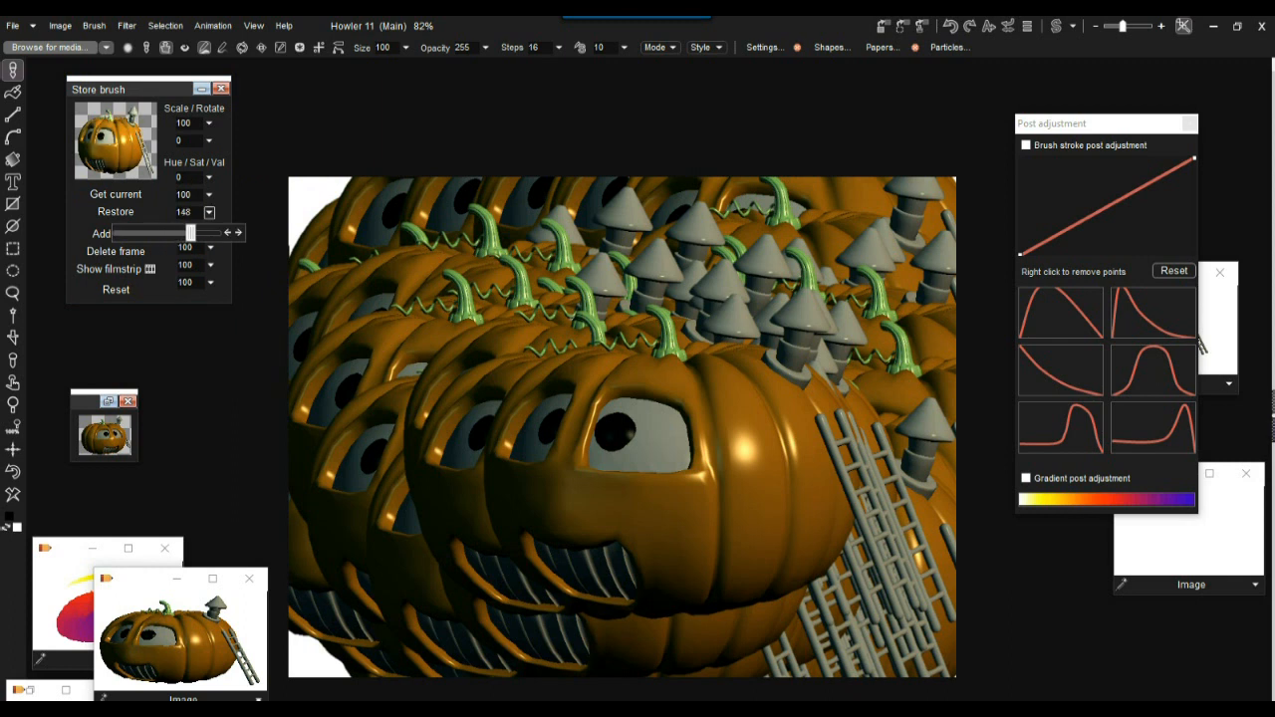
click(209, 177)
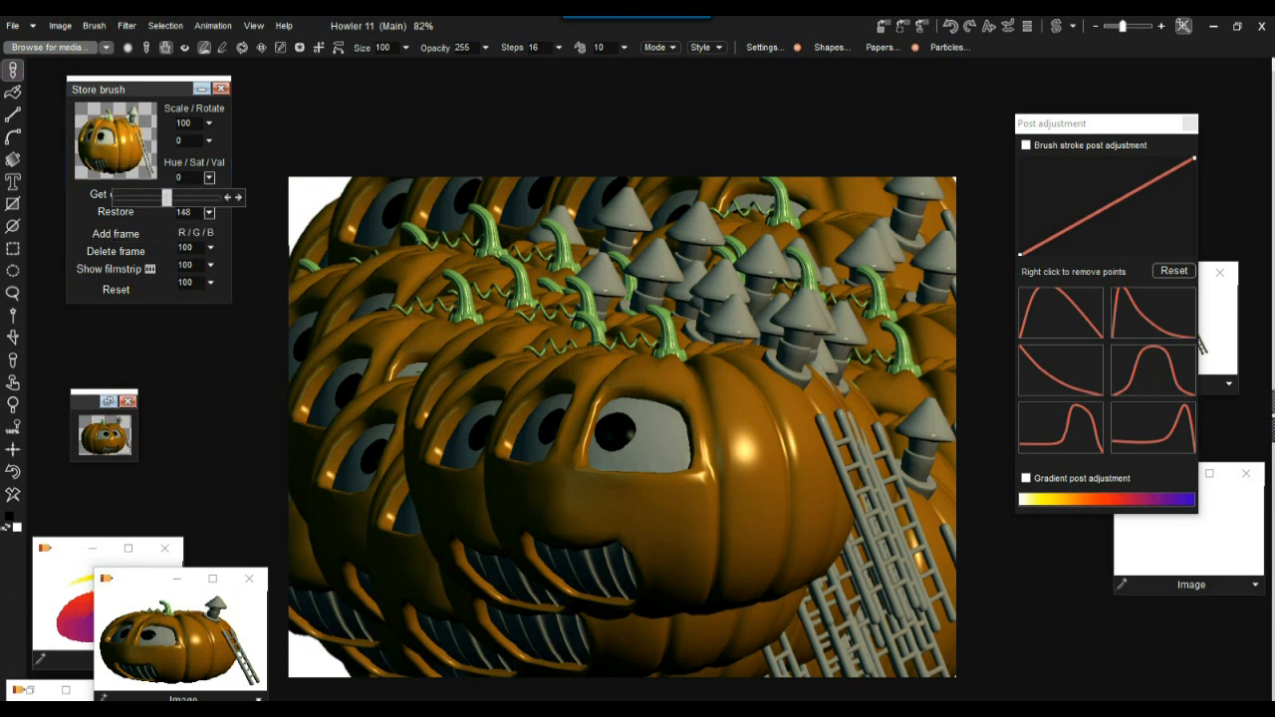
mouse_move(166, 197)
mouse_down()
mouse_move(191, 197)
mouse_move(117, 197)
mouse_up()
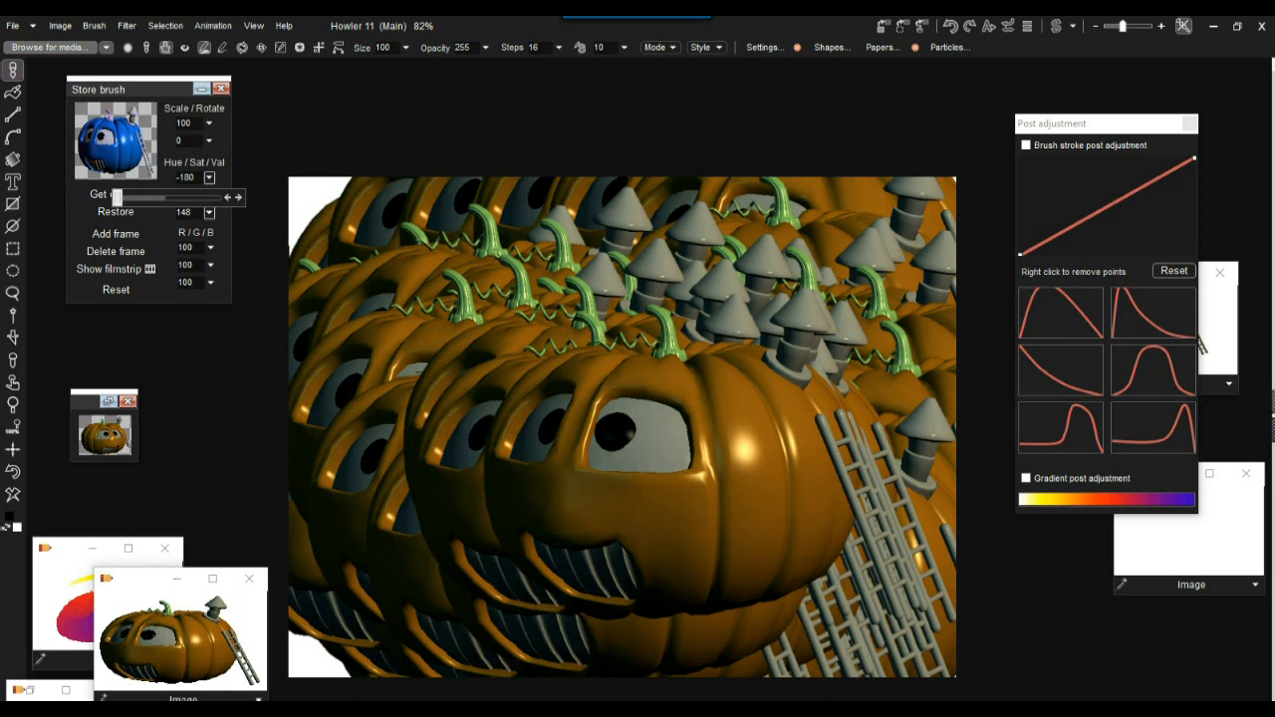
click(209, 194)
mouse_move(166, 214)
mouse_down()
mouse_move(178, 215)
mouse_move(151, 214)
mouse_up()
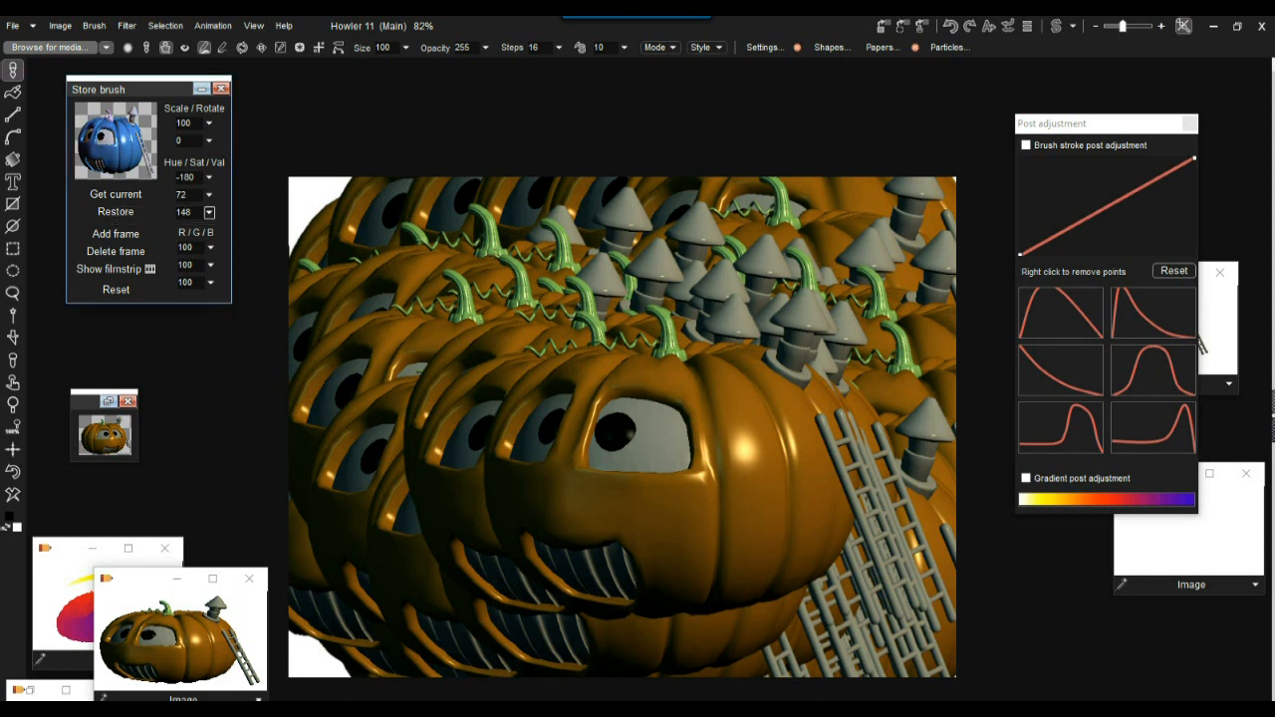
Rotate the stored brush by 7, then restore it as the current brush and paint overlapping blue pumpkins on the canvas
drag(130, 90, 136, 95)
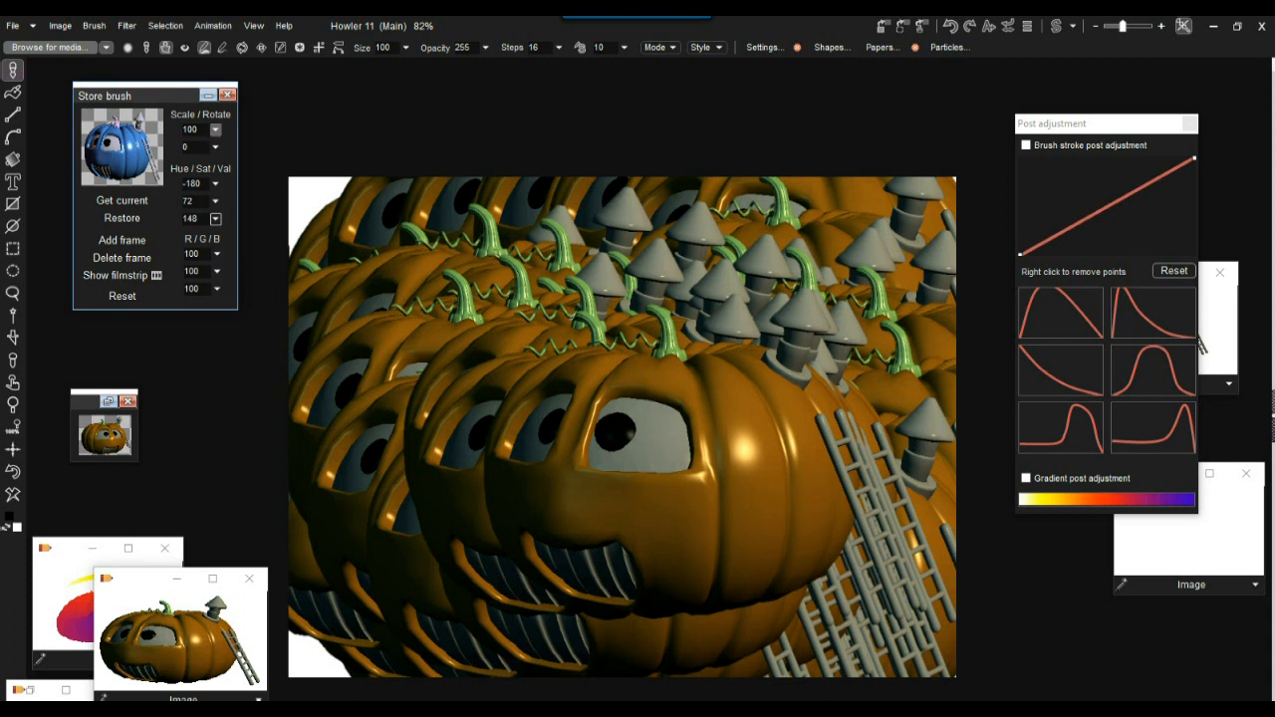
click(215, 147)
drag(173, 167, 173, 167)
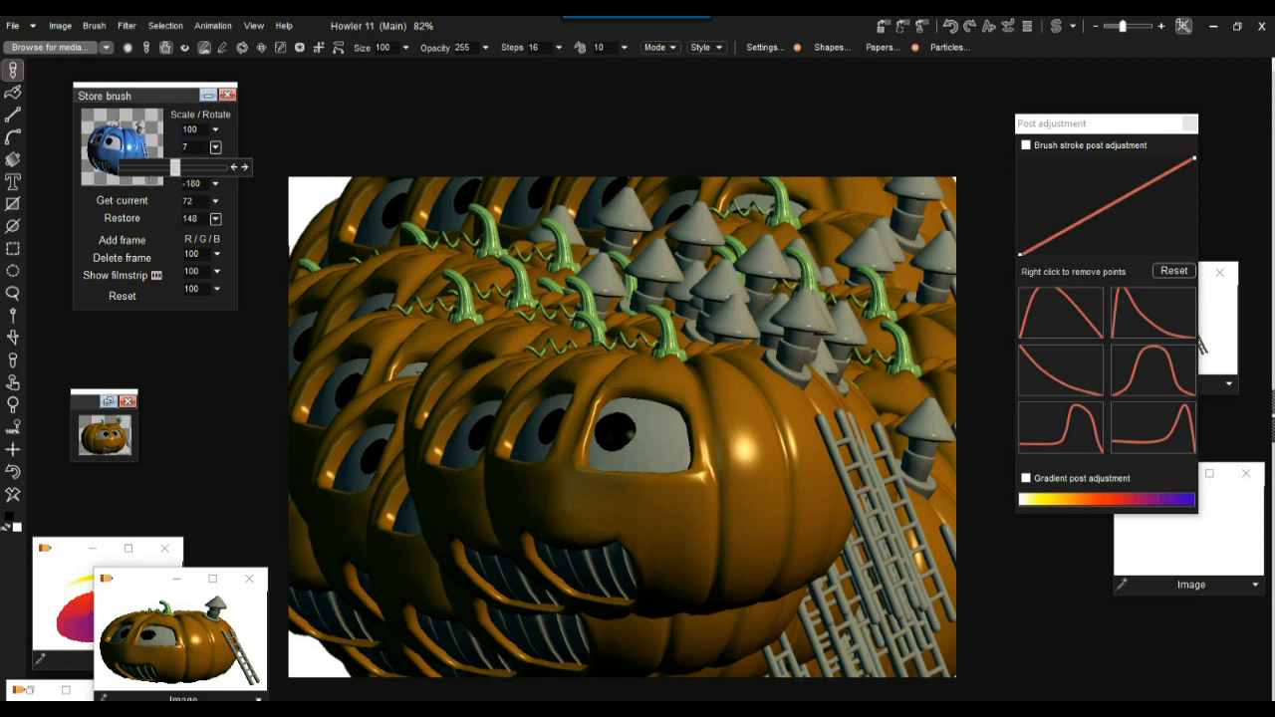
click(149, 229)
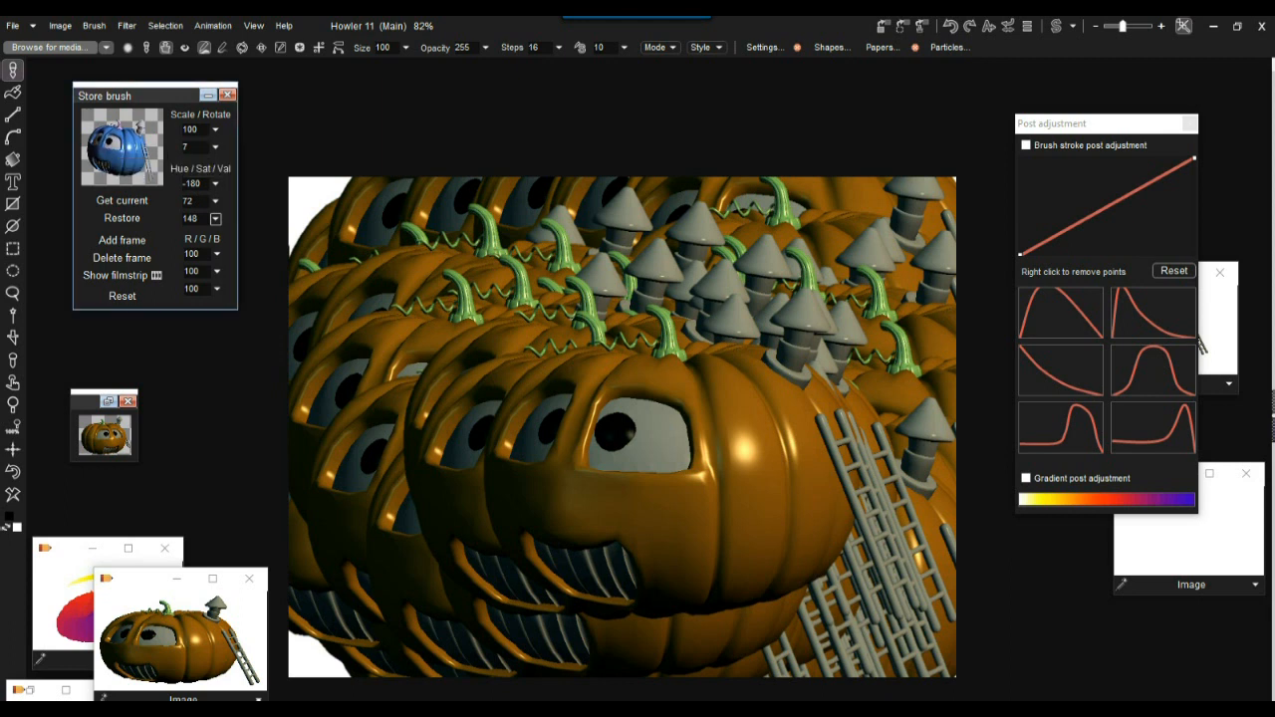
click(122, 218)
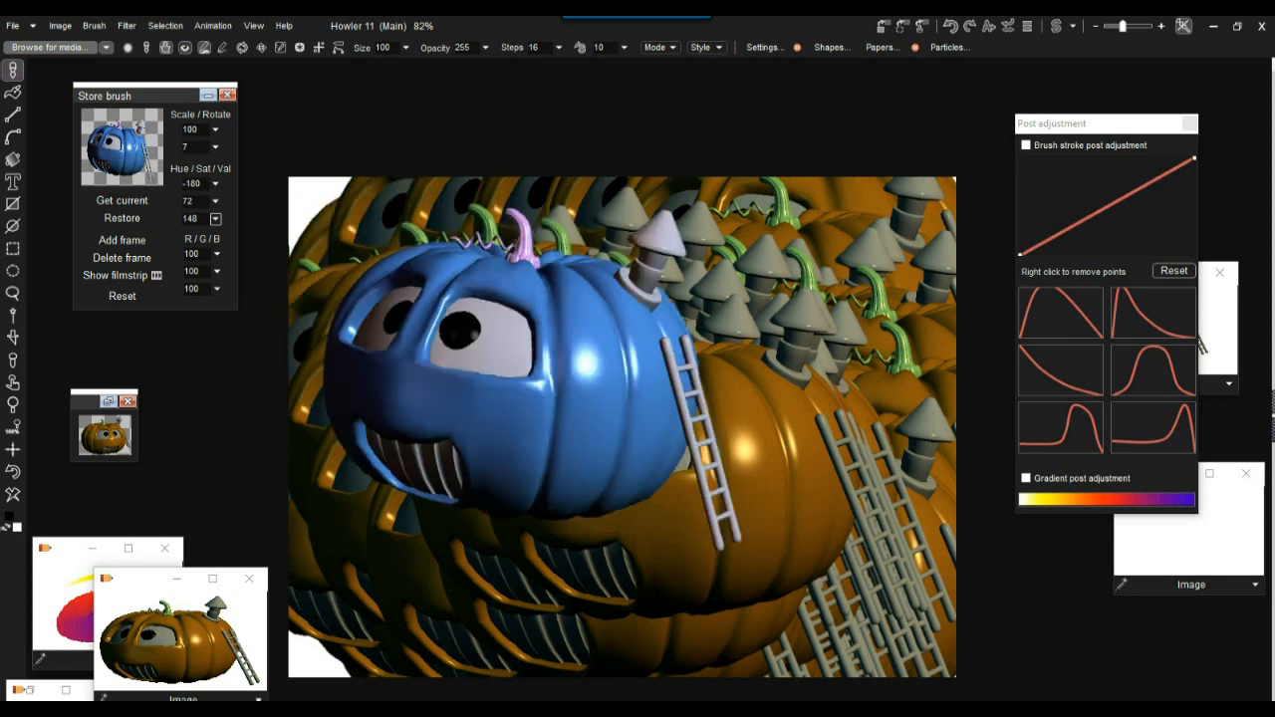
mouse_move(598, 416)
mouse_down()
mouse_move(609, 478)
mouse_move(551, 458)
mouse_move(639, 408)
mouse_move(646, 360)
mouse_move(611, 400)
mouse_move(563, 399)
mouse_move(566, 425)
mouse_move(516, 429)
mouse_move(777, 403)
mouse_move(697, 478)
mouse_move(610, 370)
mouse_up()
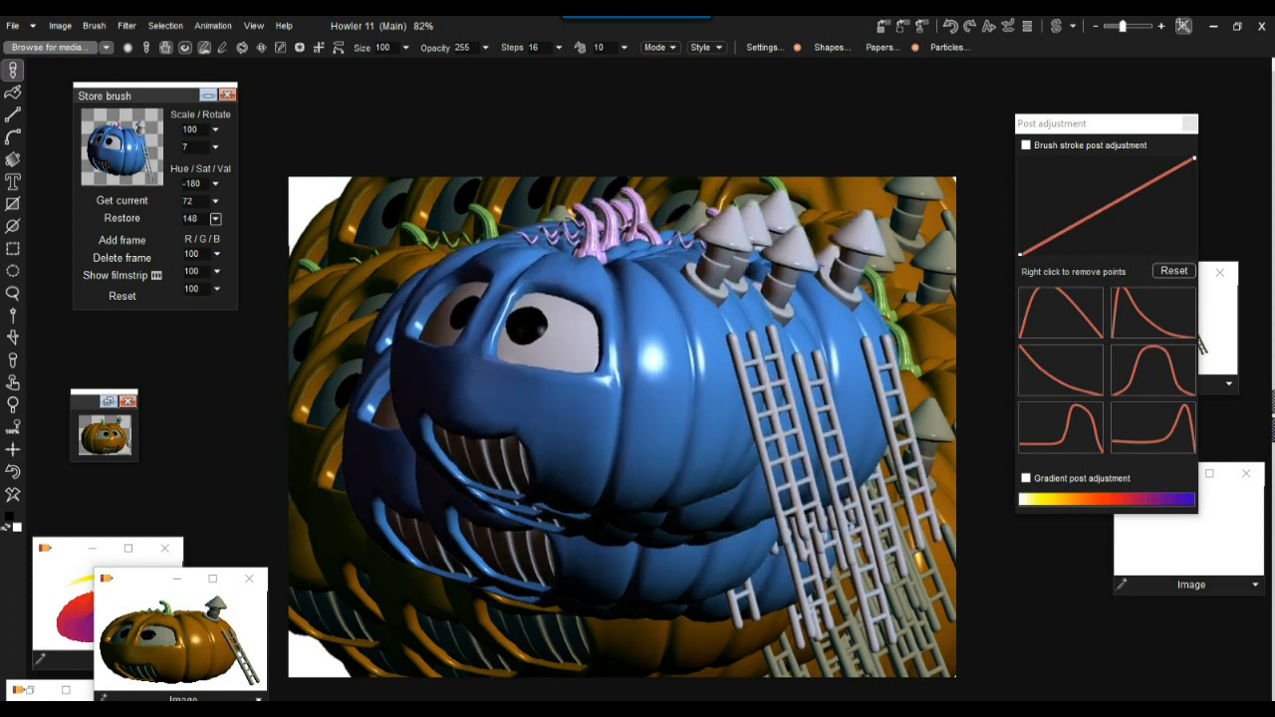
Flip the current blue pumpkin brush horizontally and paint mirrored pumpkins over the canvas
key(k)
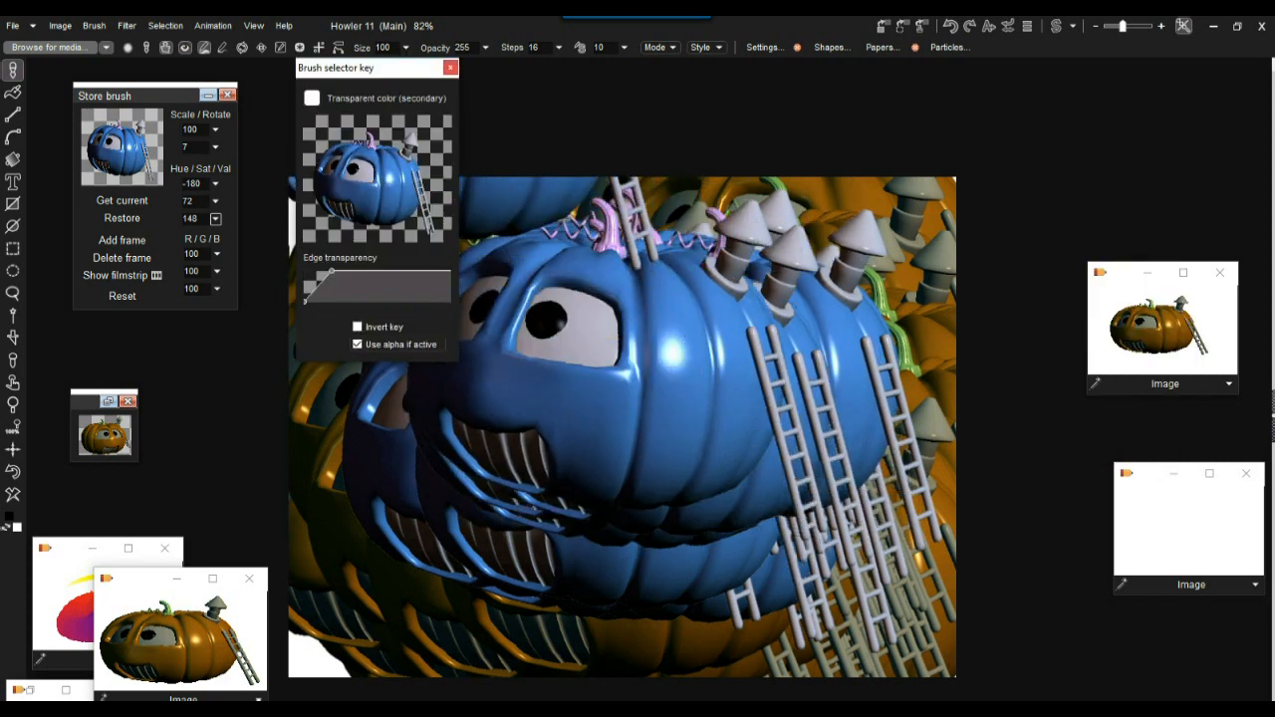
click(450, 68)
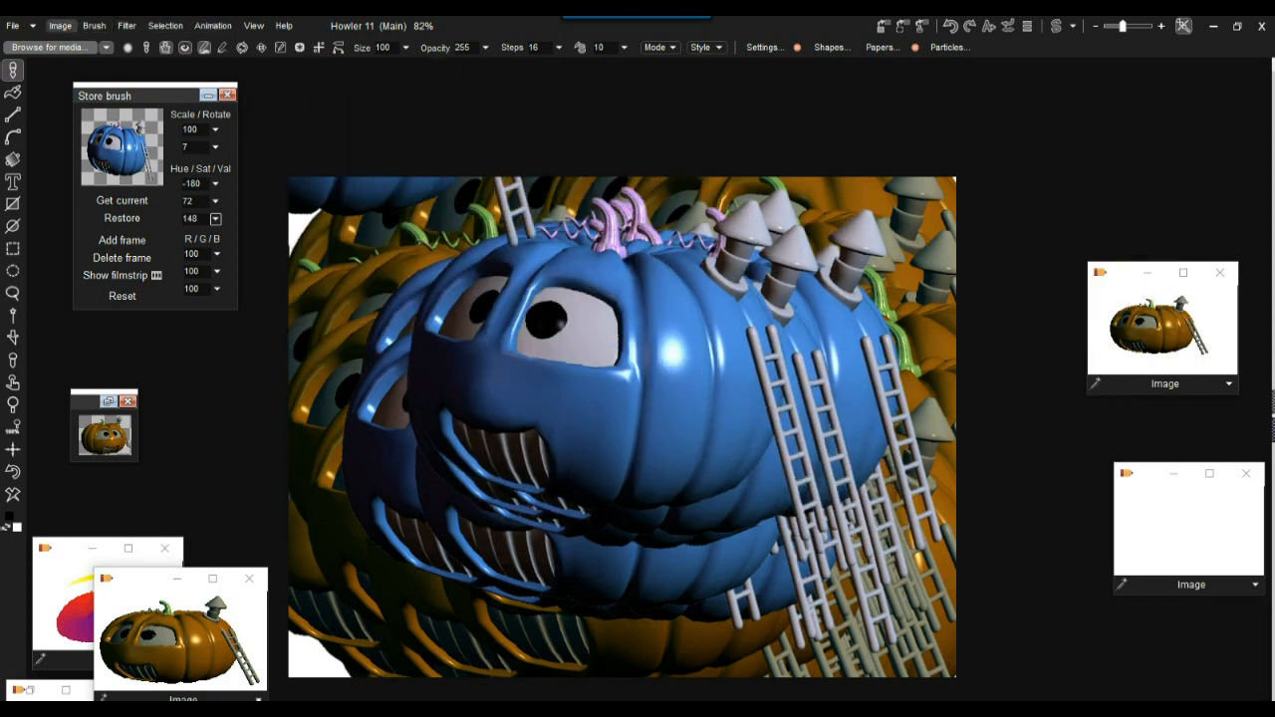
click(95, 25)
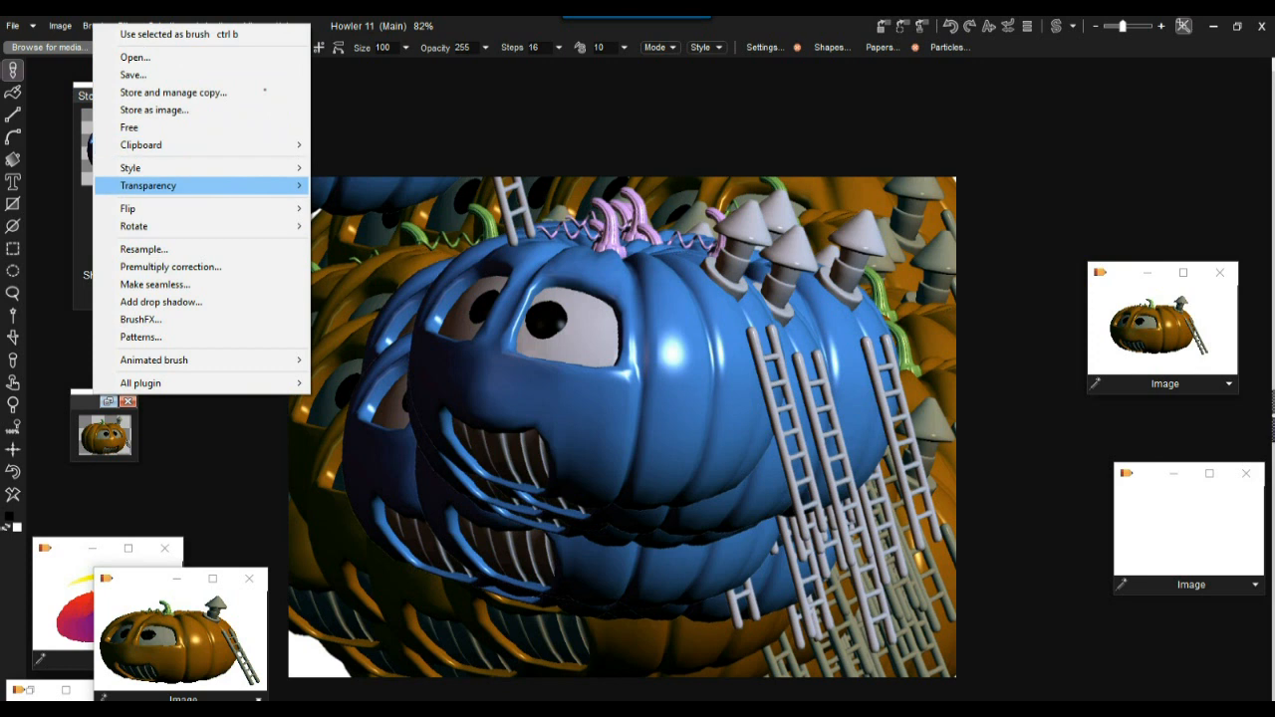
mouse_move(201, 209)
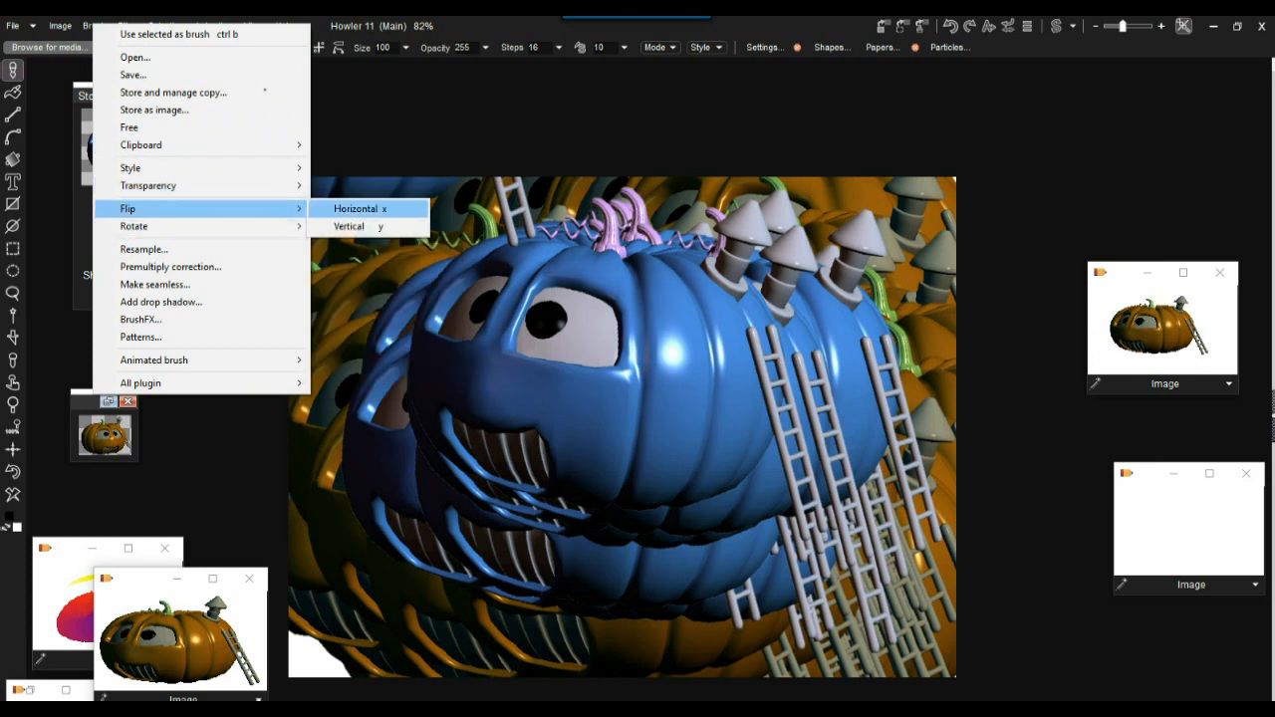
click(356, 208)
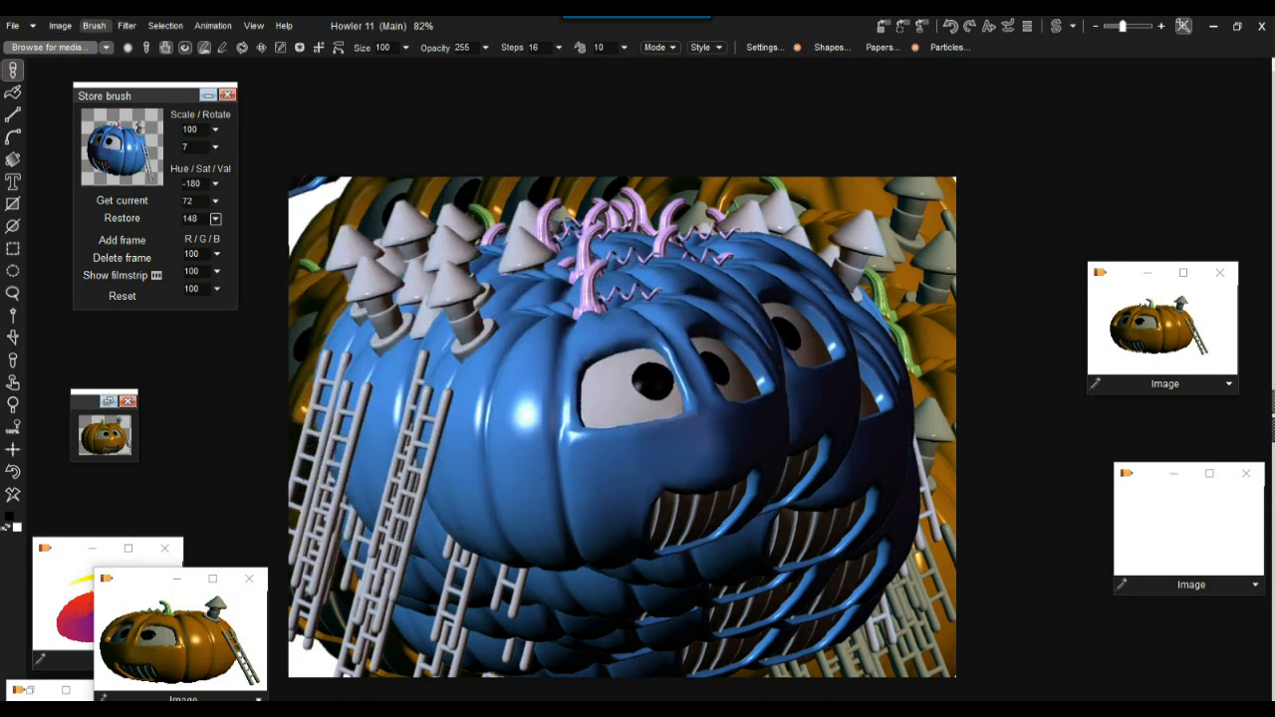
Store a managed copy of the flipped blue brush and place it beside the first stored brush
click(95, 25)
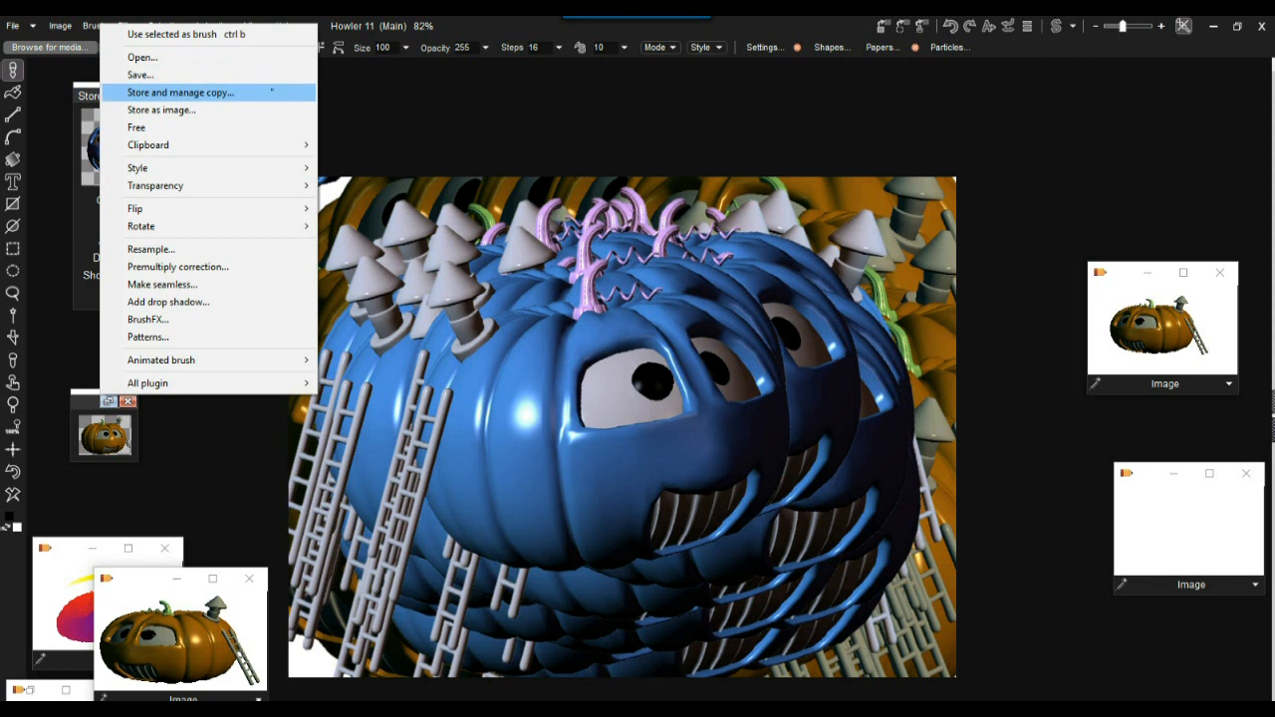
click(271, 92)
mouse_move(142, 403)
mouse_down()
mouse_move(183, 364)
mouse_move(314, 72)
mouse_move(318, 96)
mouse_up()
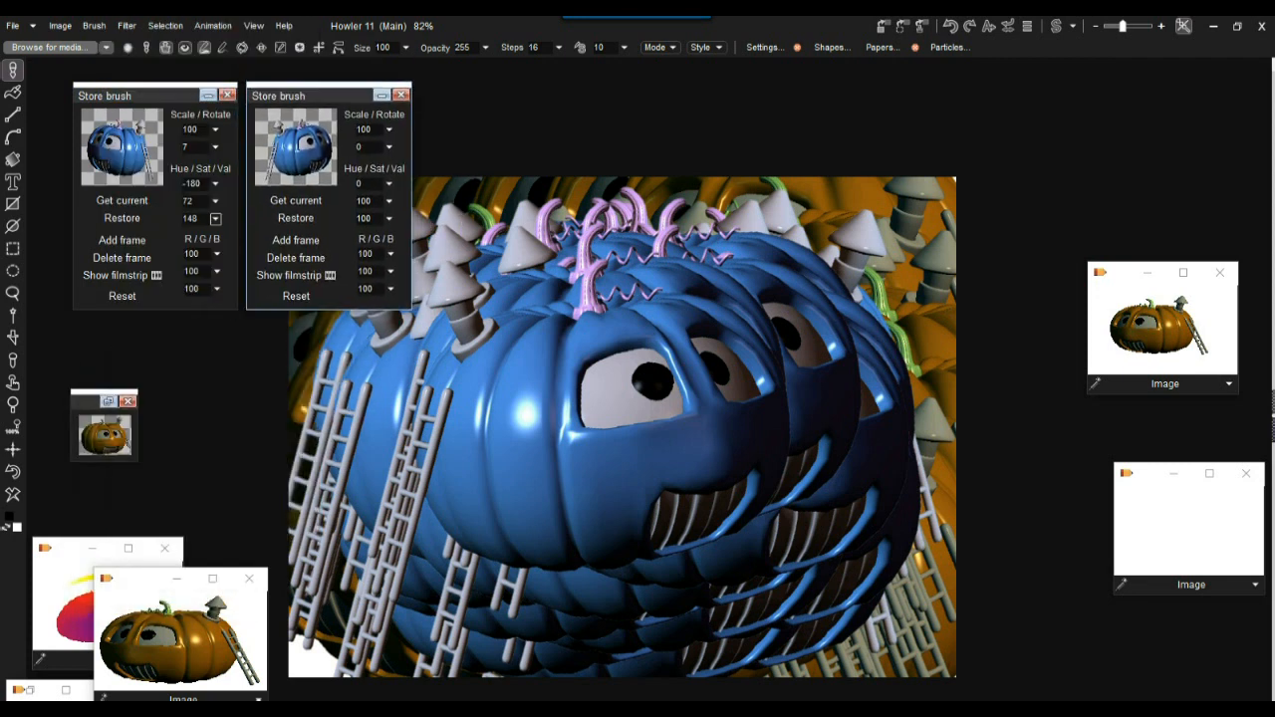
Reset the first stored brush's adjustments and line up both stored-brush windows beside the canvas
click(123, 296)
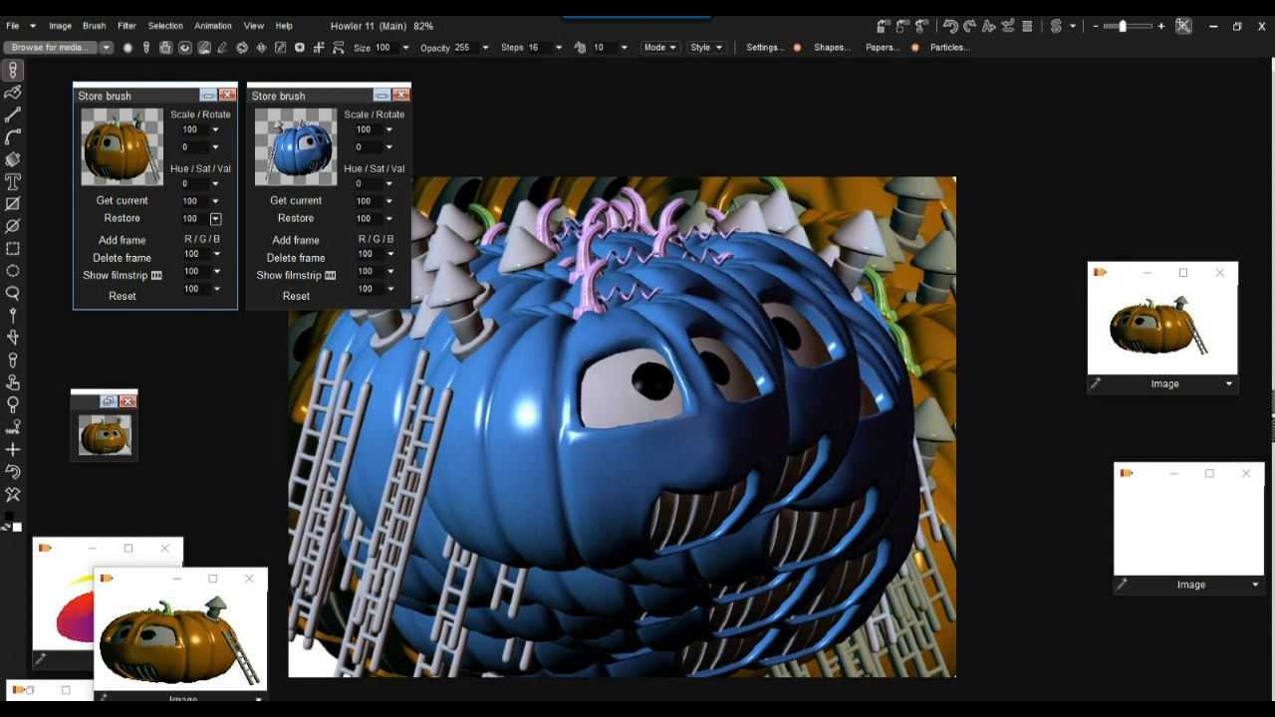
drag(130, 96, 96, 82)
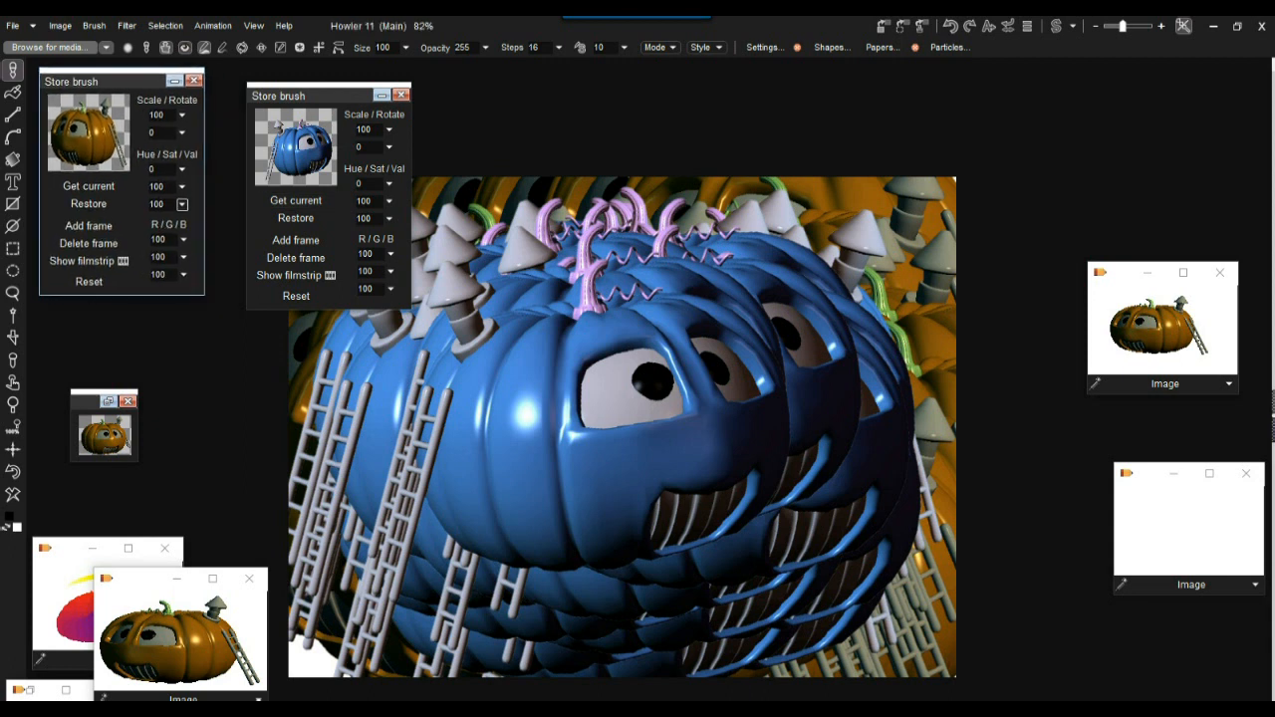
drag(320, 95, 287, 83)
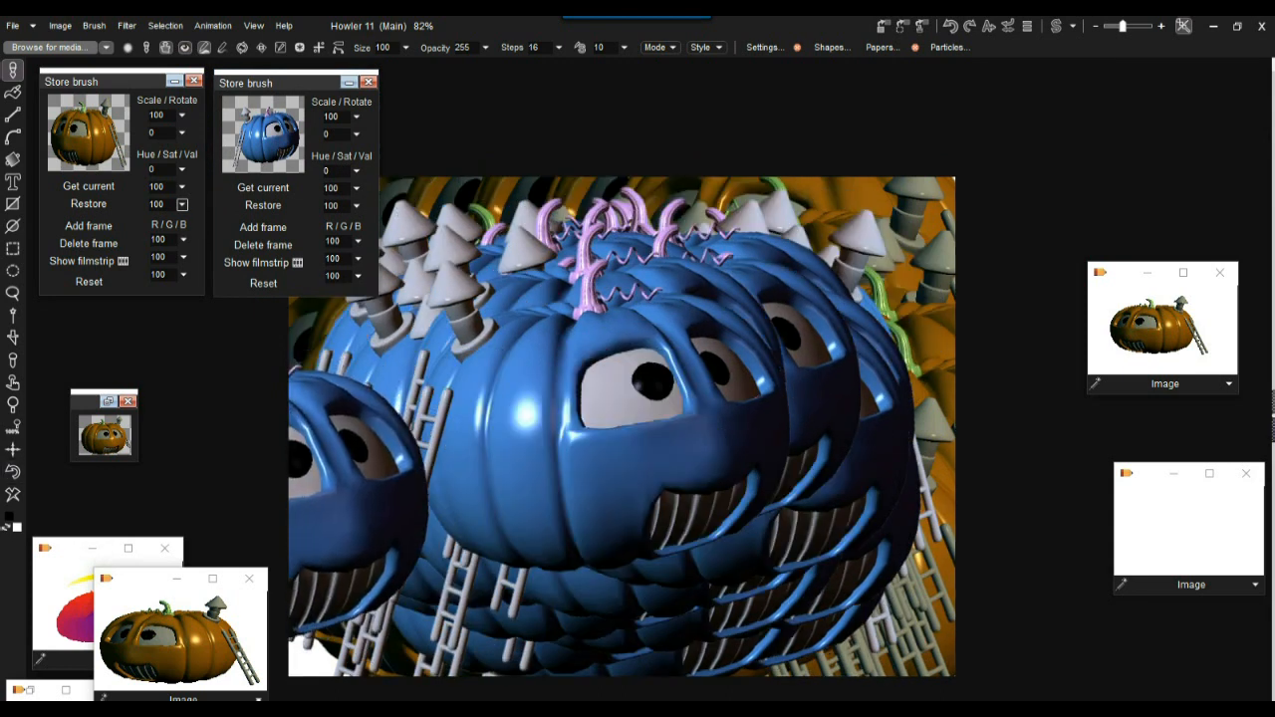
Clear the canvas and paint a diagonal run of large flipped blue pumpkins across it
click(13, 495)
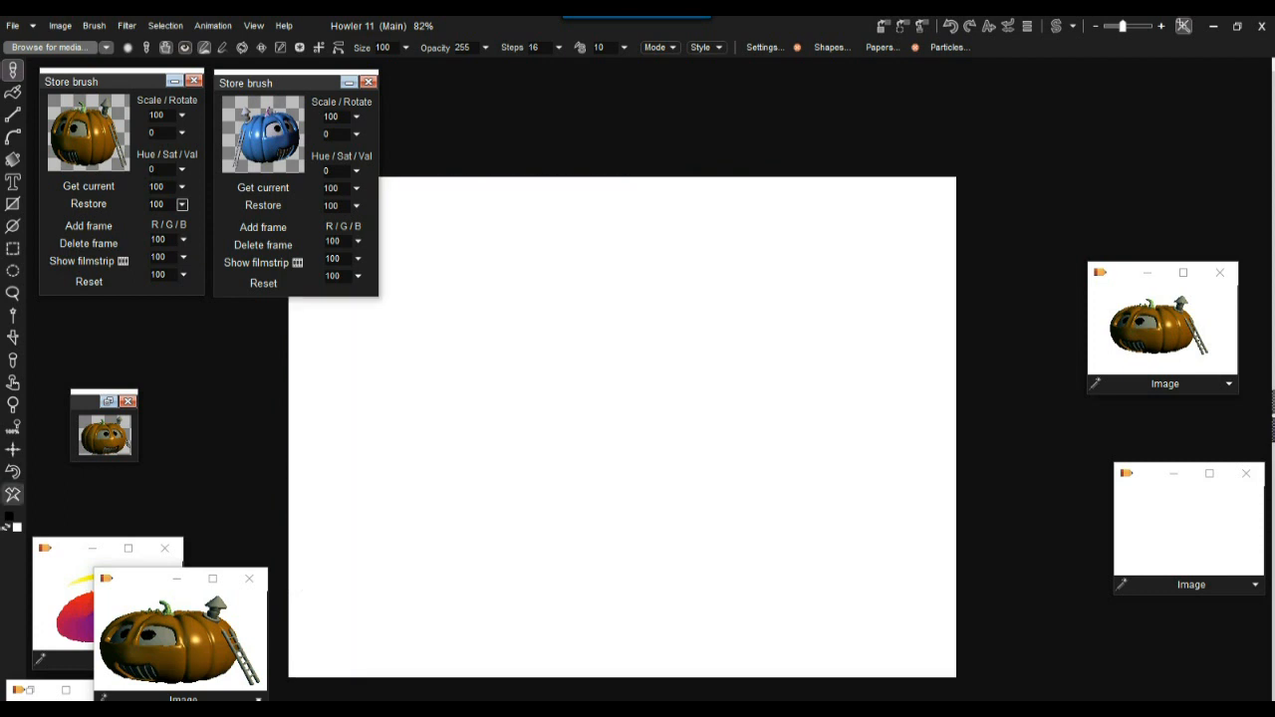
mouse_move(593, 374)
mouse_down()
mouse_move(699, 334)
mouse_move(709, 317)
mouse_up()
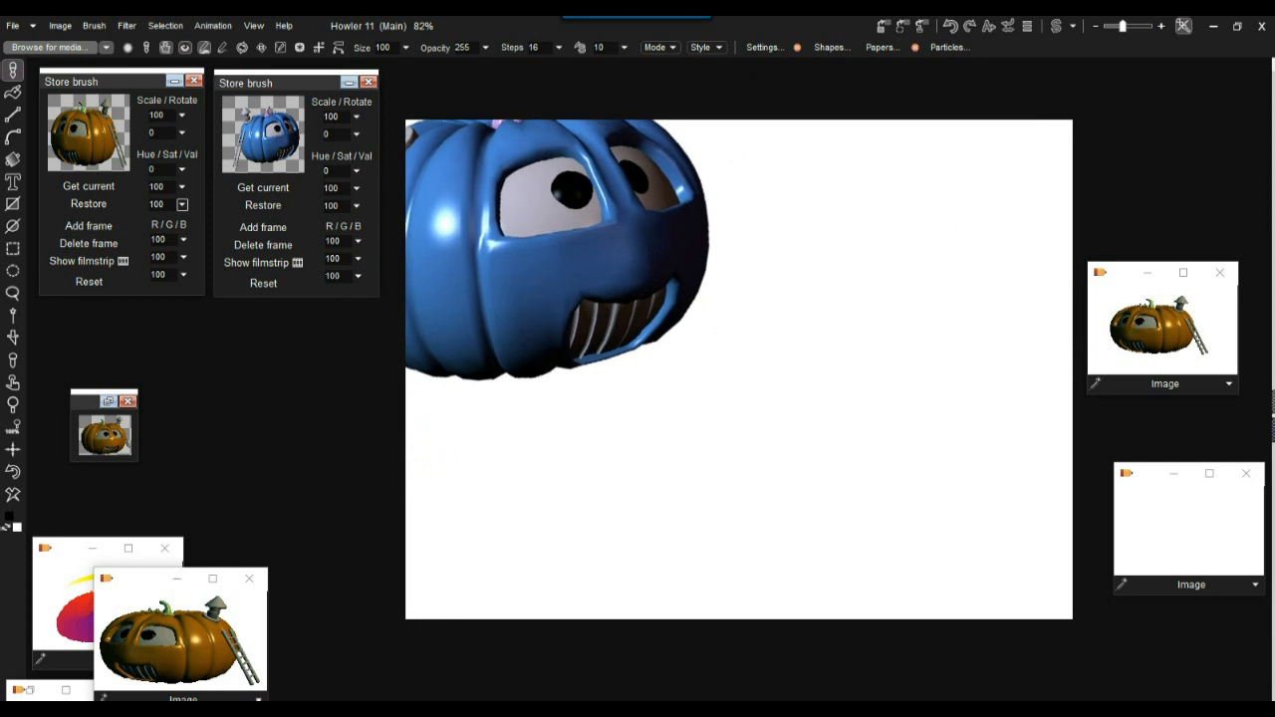
mouse_move(543, 254)
mouse_down()
mouse_move(677, 398)
mouse_move(926, 453)
mouse_up()
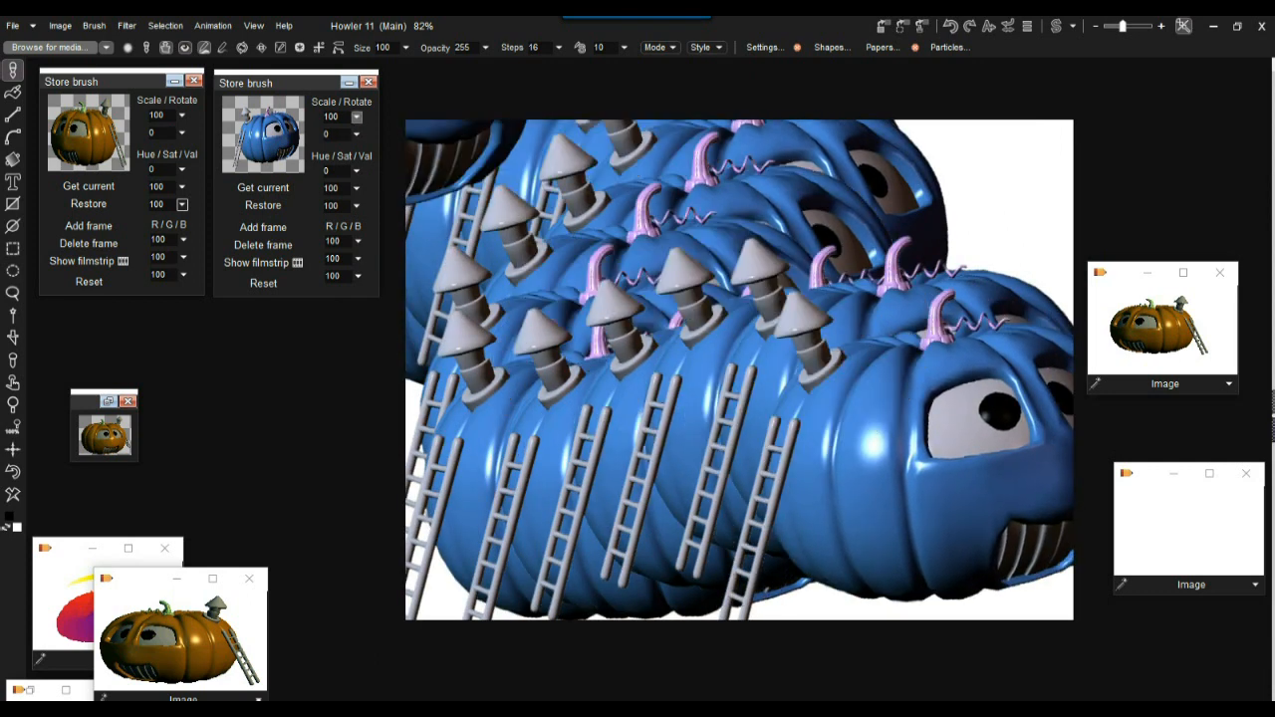
Scale the stored blue brush to 49 and paint smaller pumpkins over the large ones
click(356, 117)
drag(320, 136, 293, 137)
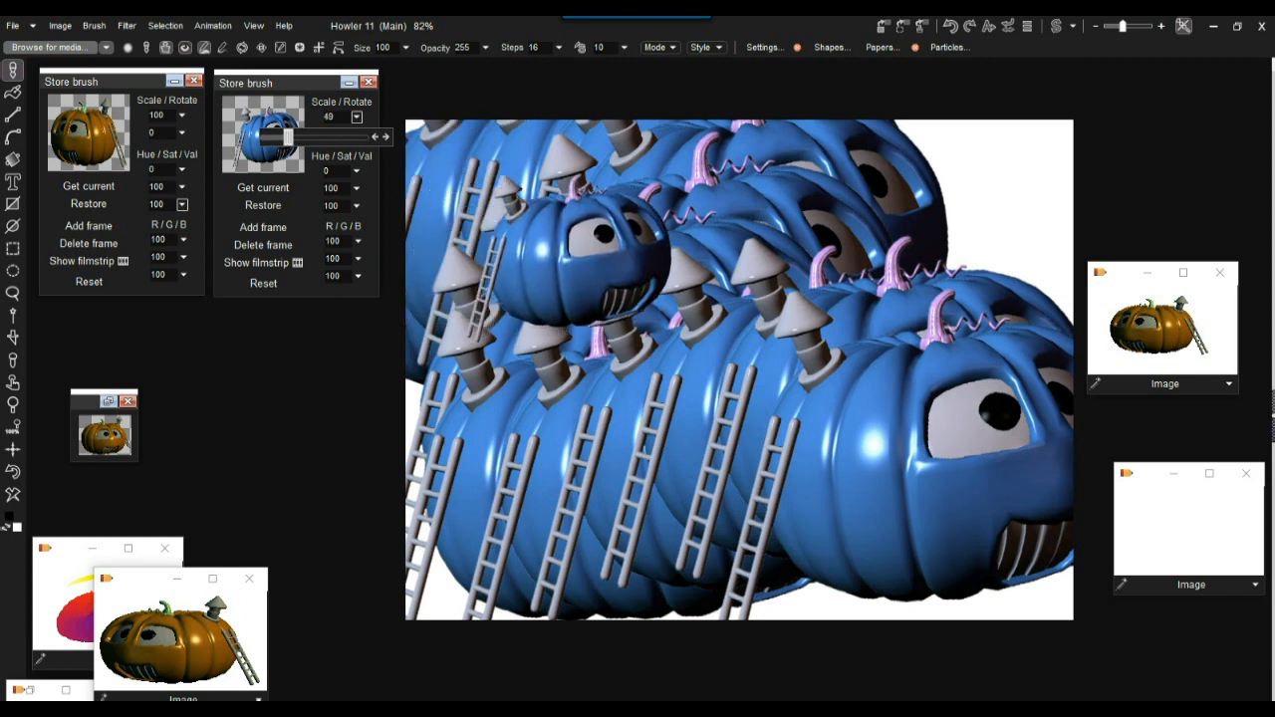
mouse_move(492, 235)
mouse_down()
mouse_move(565, 441)
mouse_move(819, 499)
mouse_up()
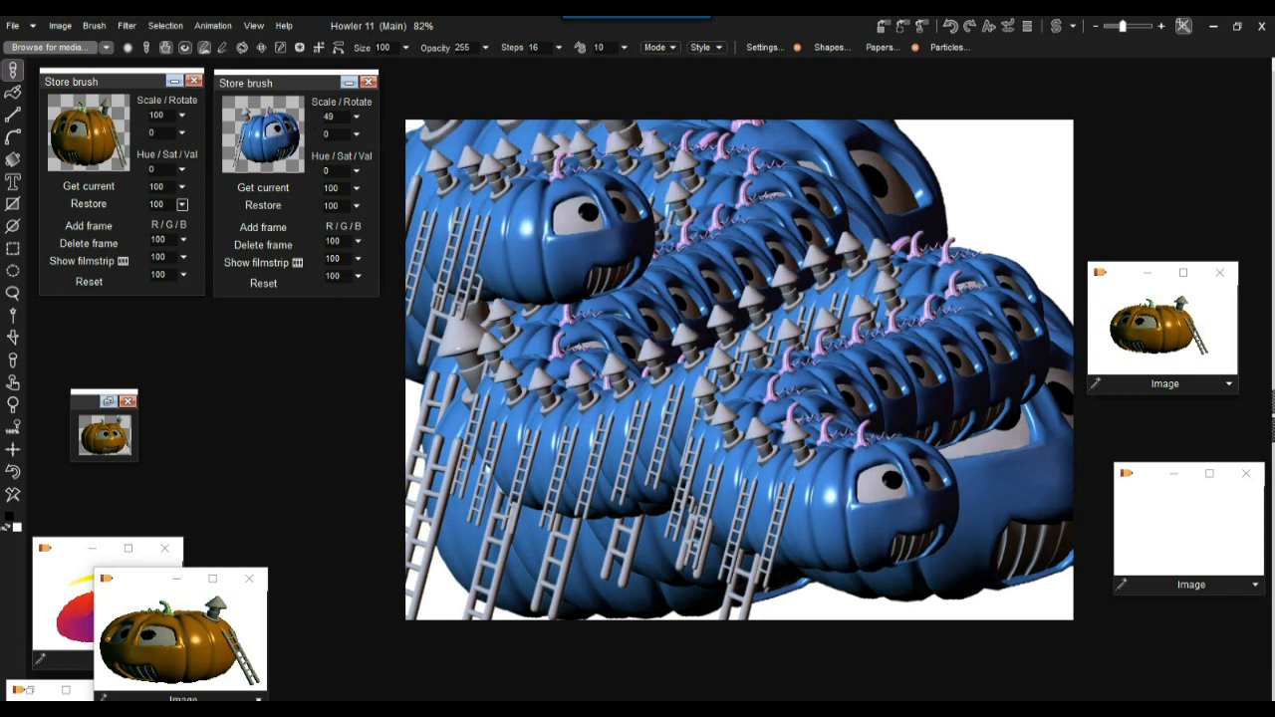
Reduce the brush steps to 8 and paint a dense winding trail of blue pumpkins on a cleared canvas
click(12, 494)
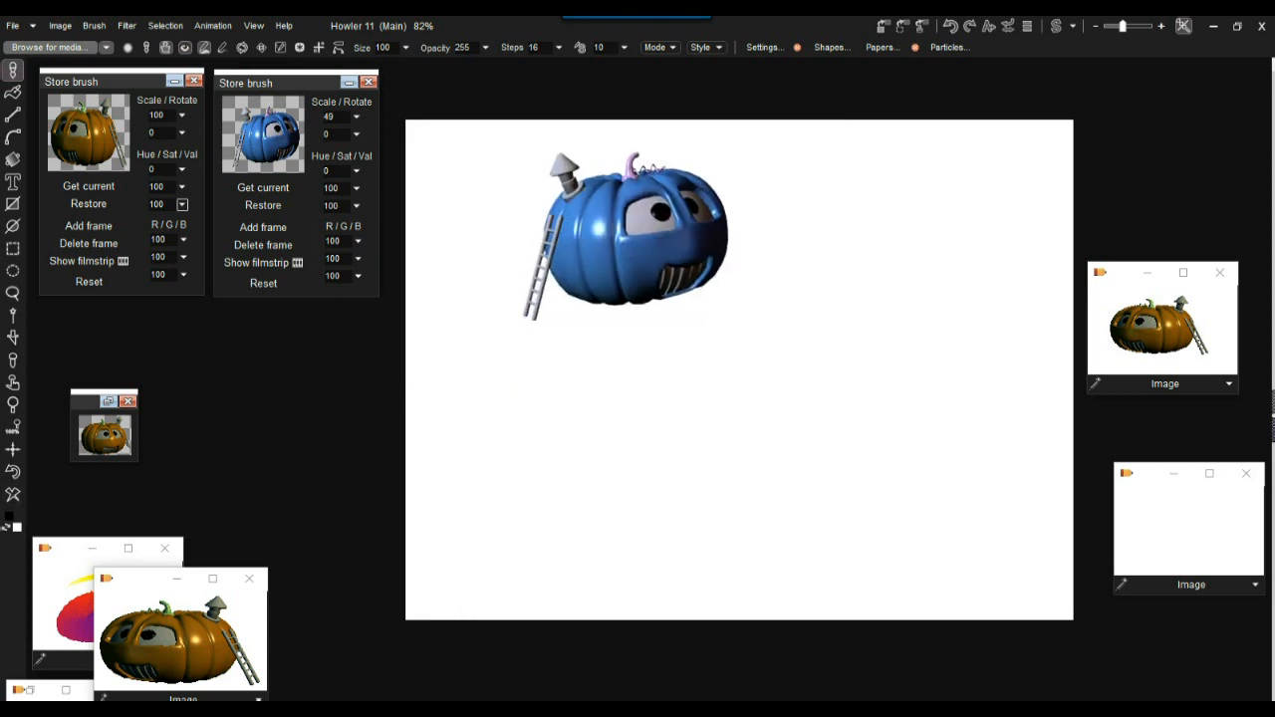
mouse_move(517, 234)
mouse_down()
mouse_move(650, 296)
mouse_move(672, 478)
mouse_move(947, 399)
mouse_up()
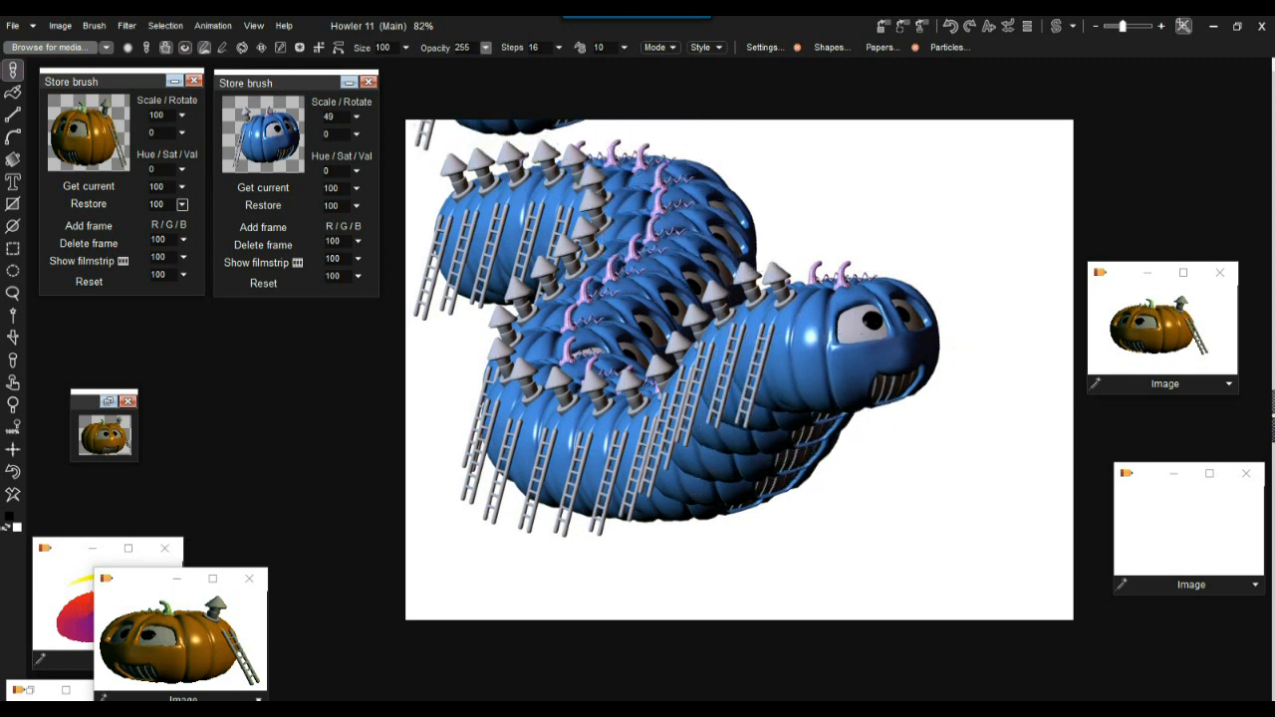
drag(559, 48, 551, 49)
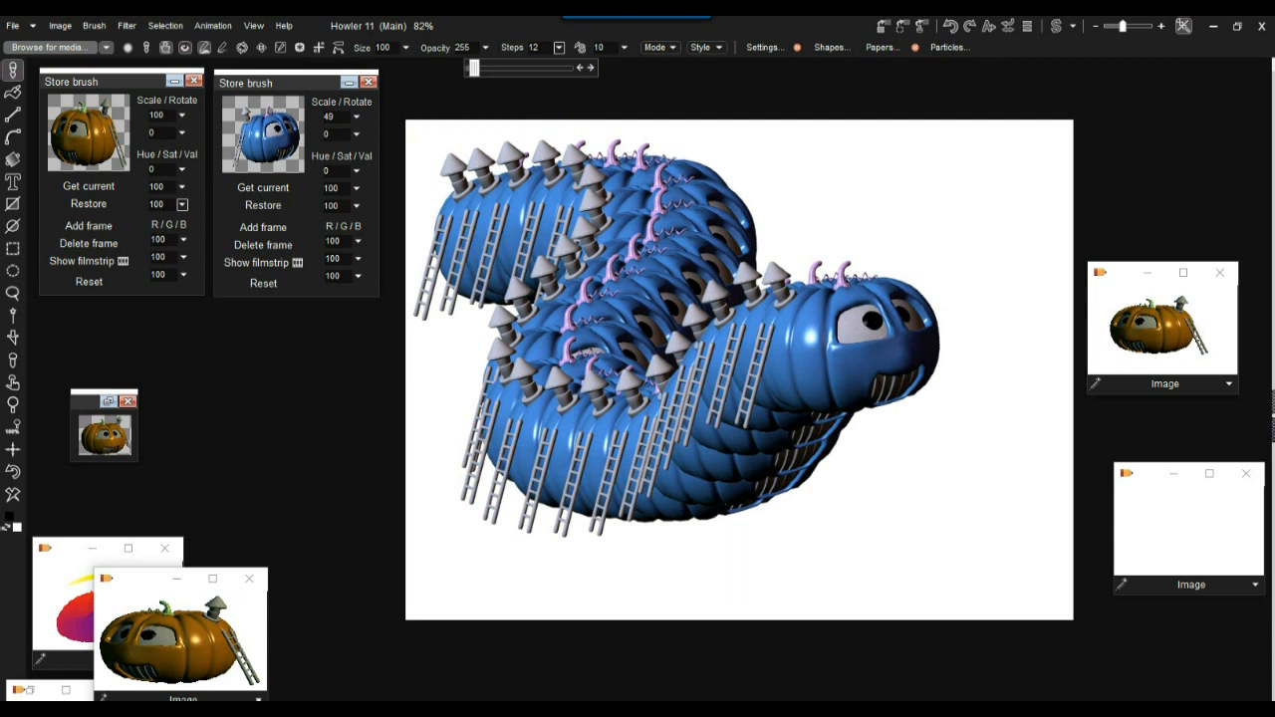
mouse_move(802, 217)
mouse_down()
mouse_move(890, 259)
mouse_move(869, 500)
mouse_move(901, 504)
mouse_up()
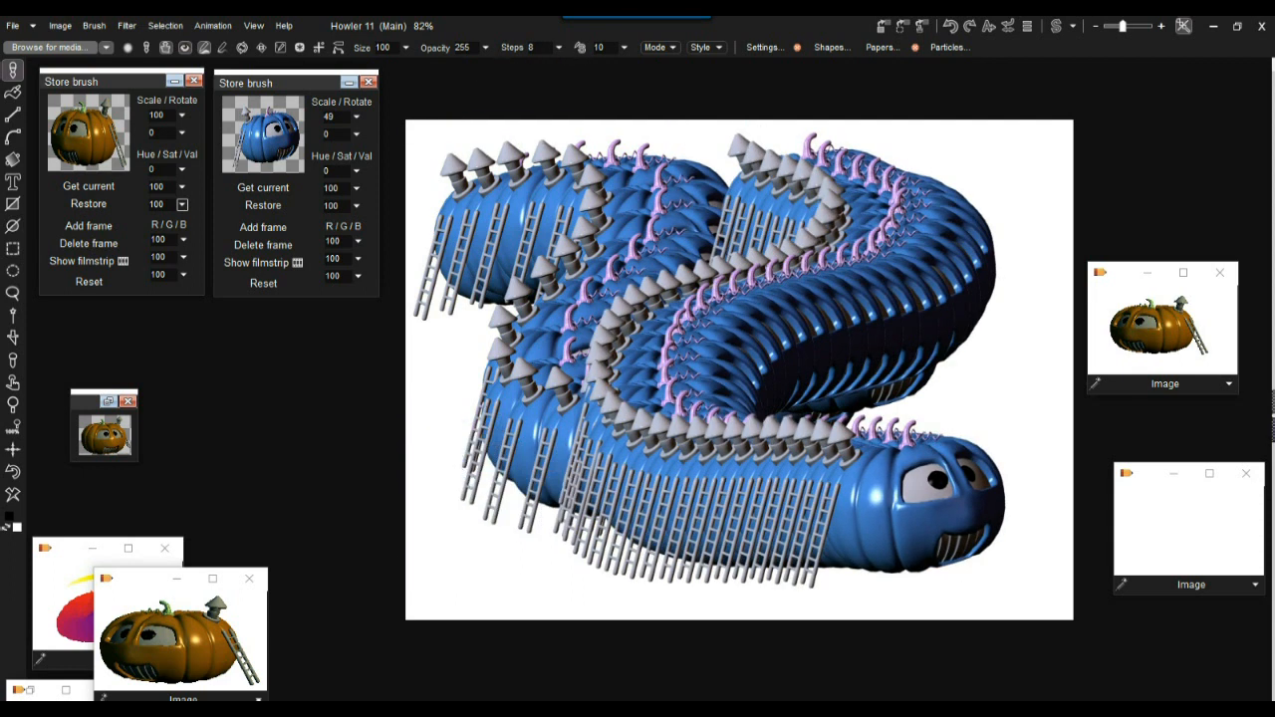
click(13, 494)
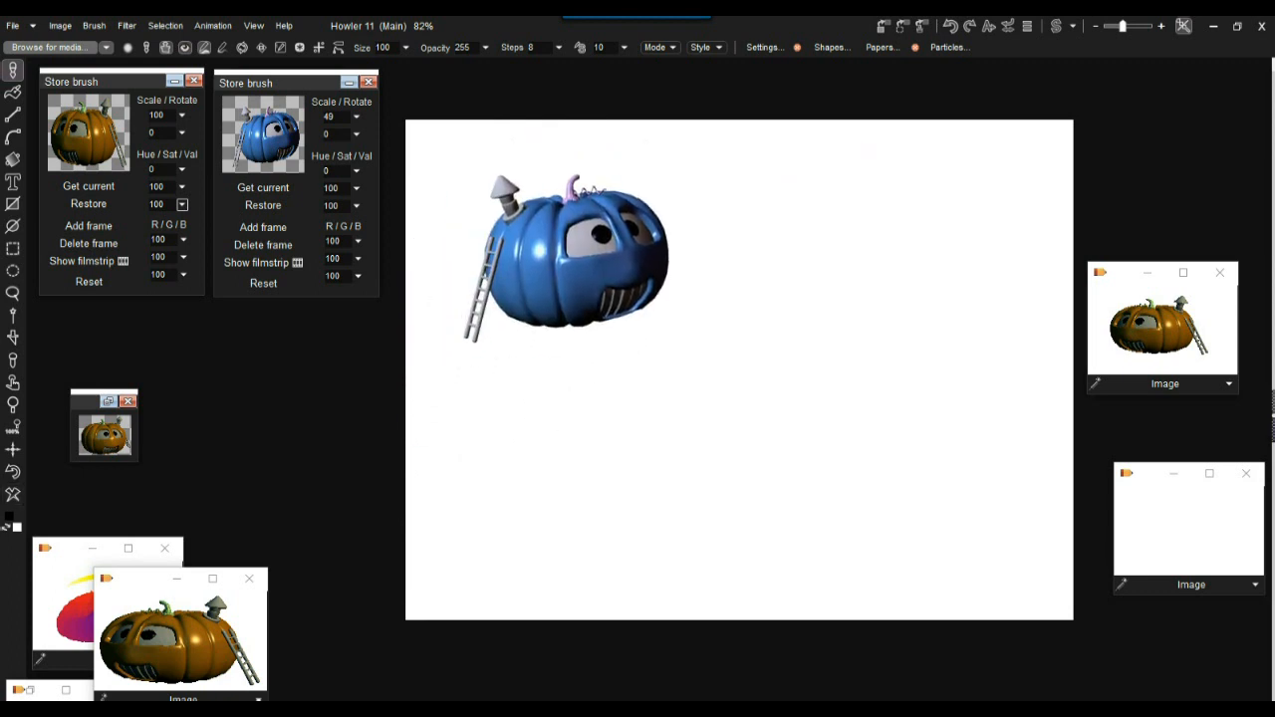
mouse_move(527, 222)
mouse_down()
mouse_move(683, 233)
mouse_move(896, 388)
mouse_move(835, 364)
mouse_move(582, 369)
mouse_up()
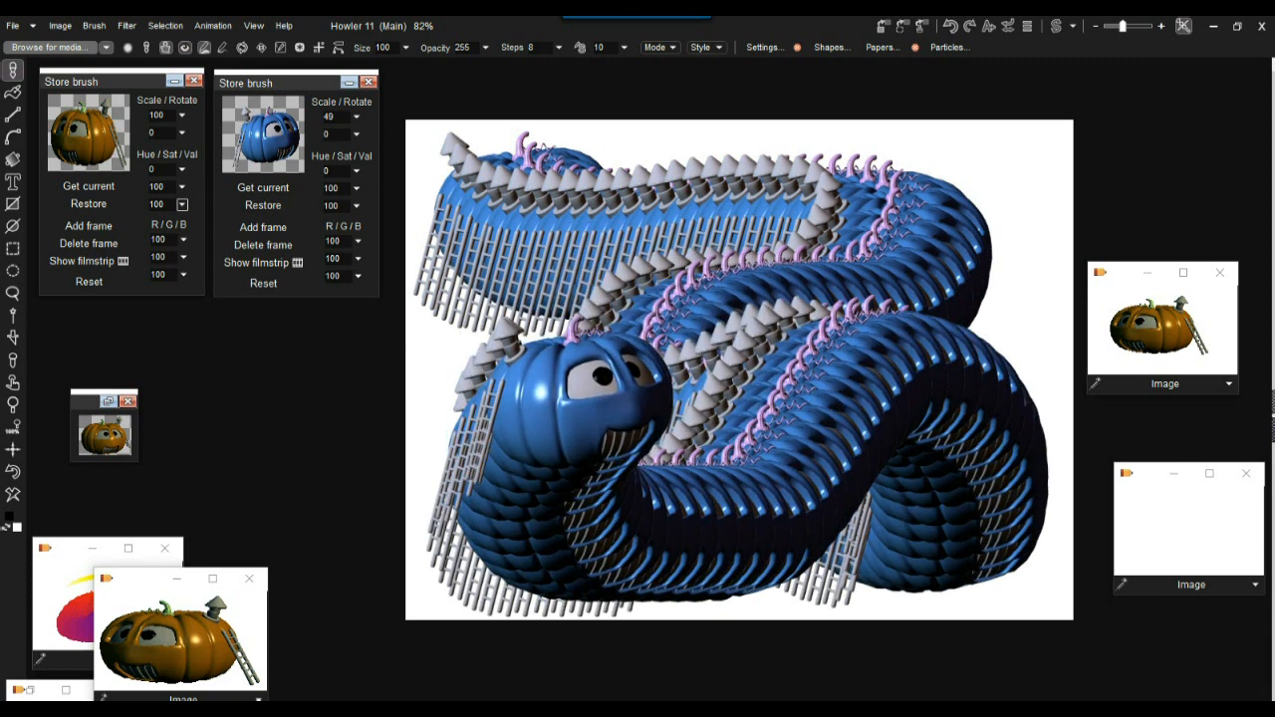
Scale the stored blue brush to 76, clear the canvas and paint a winding trail of larger pumpkins
click(355, 116)
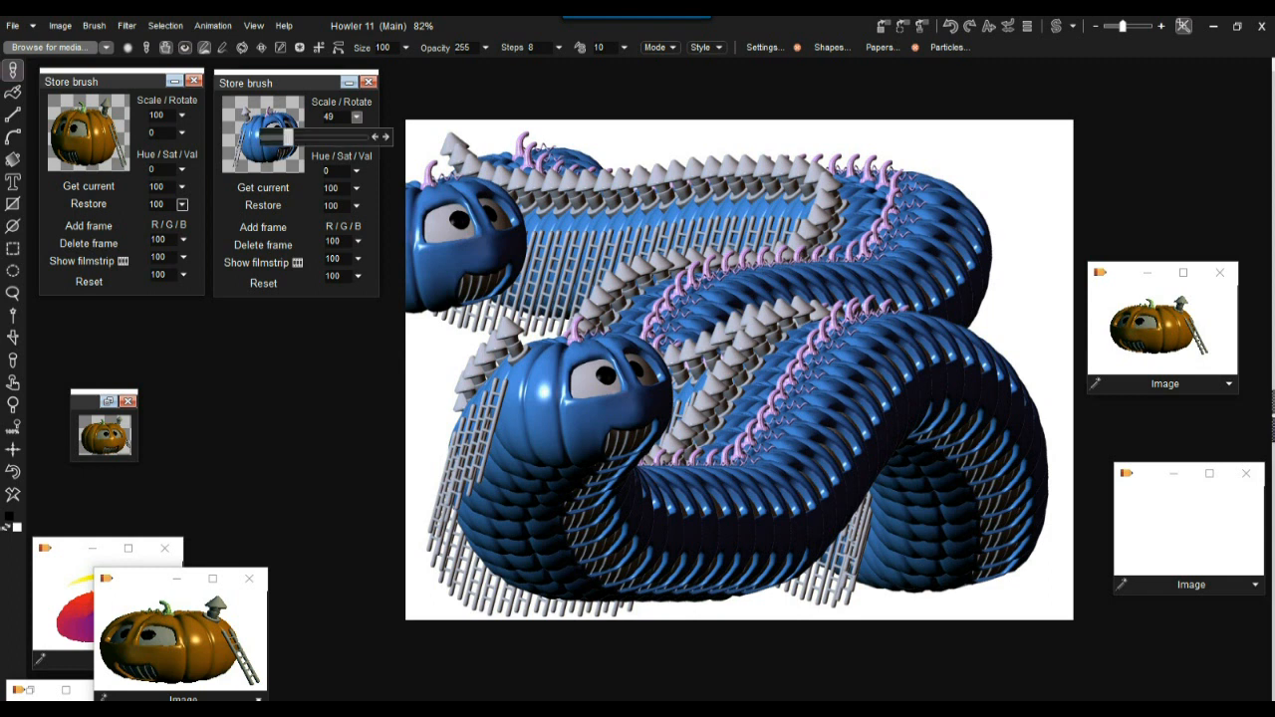
drag(287, 136, 320, 137)
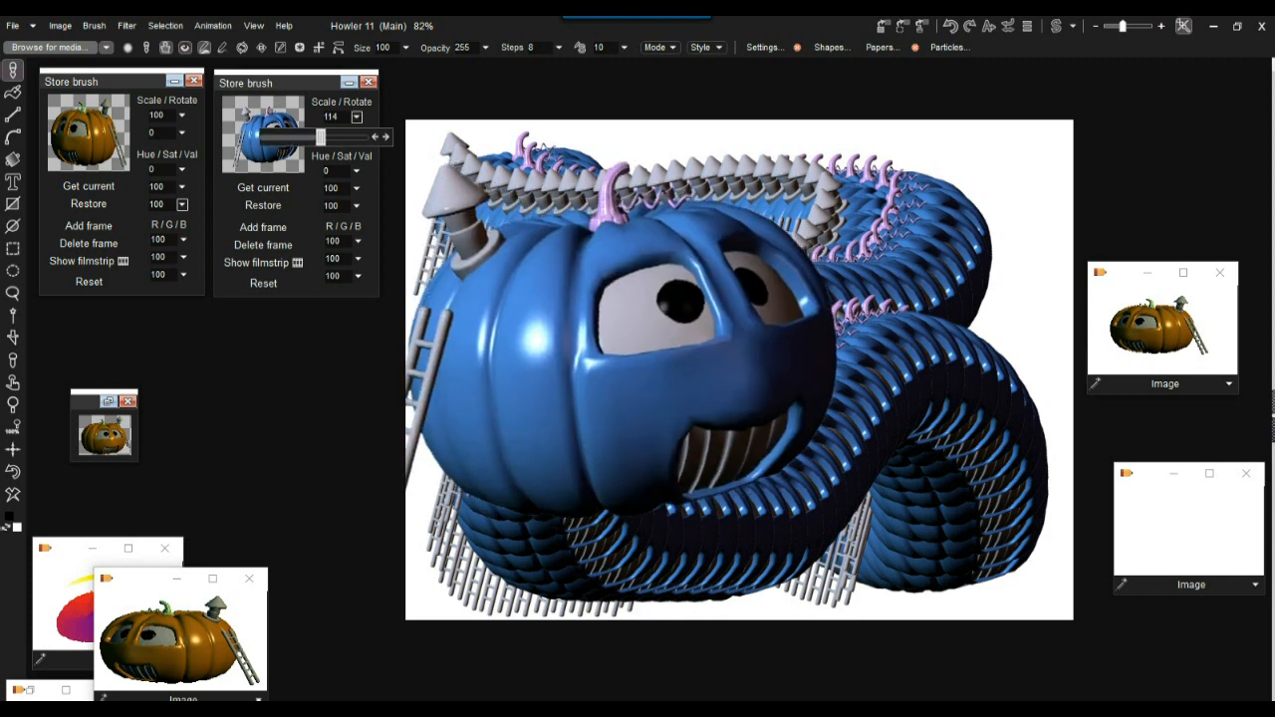
drag(302, 136, 297, 136)
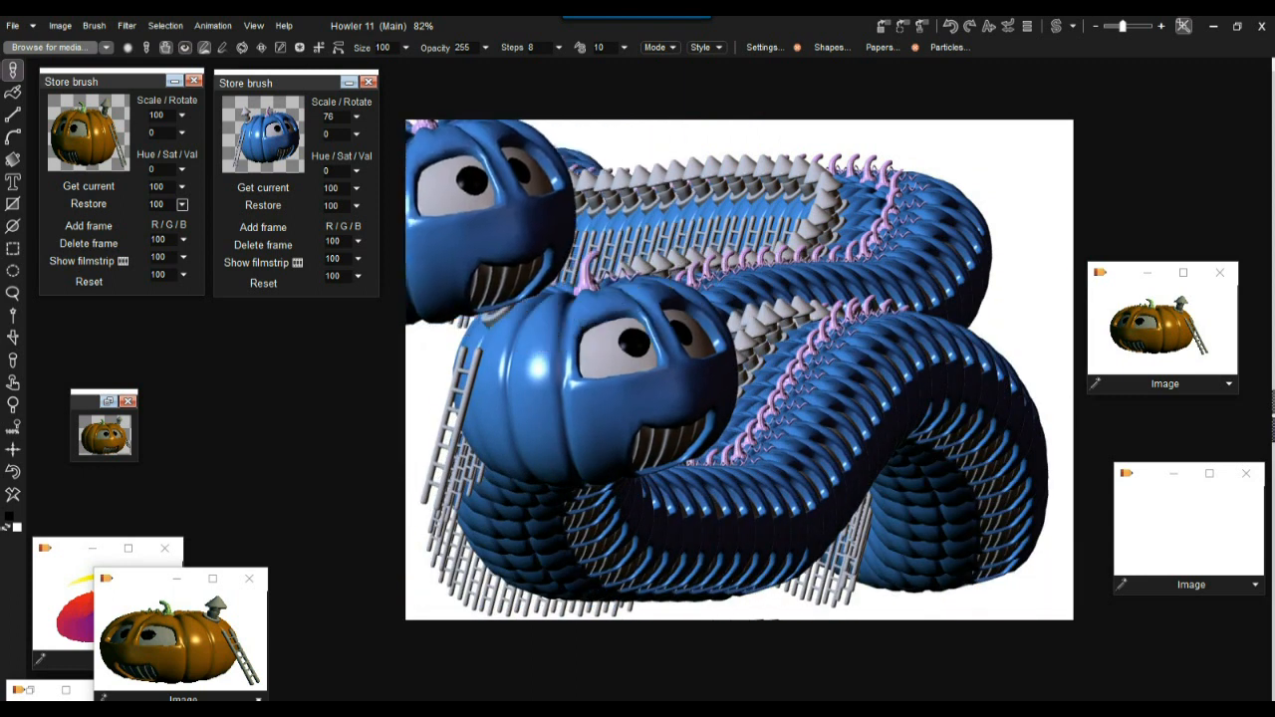
click(13, 472)
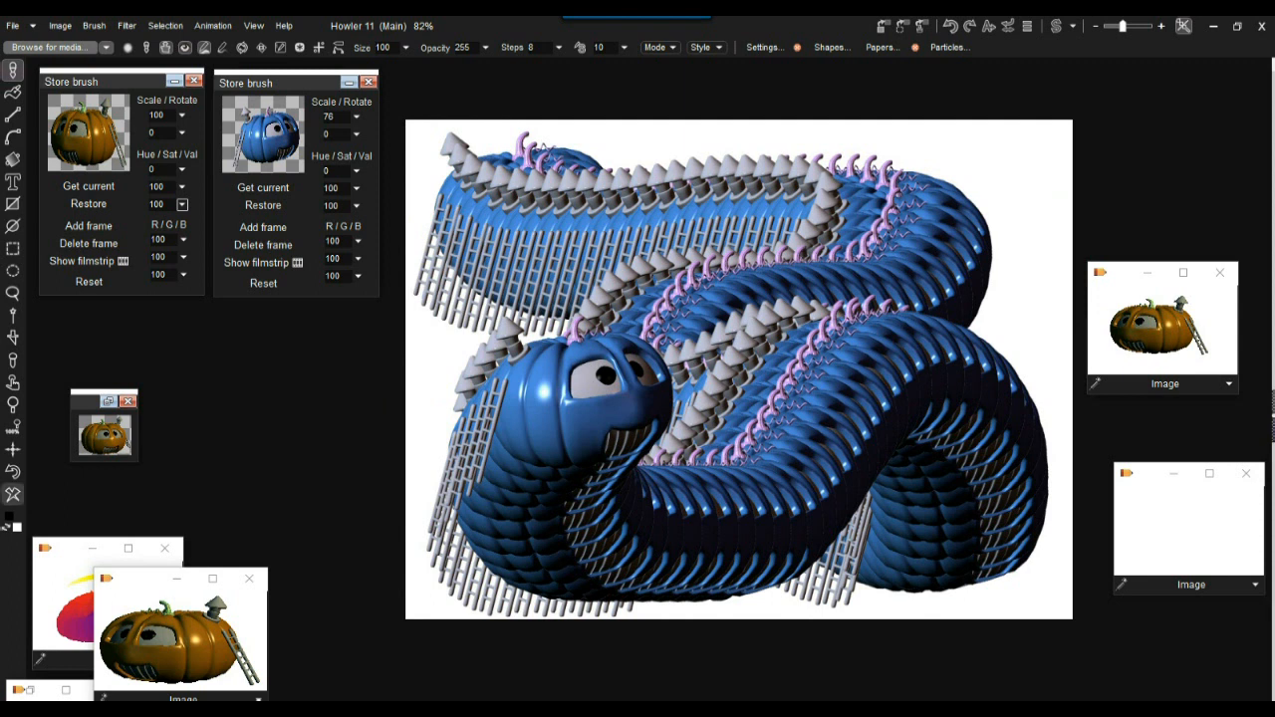
click(13, 494)
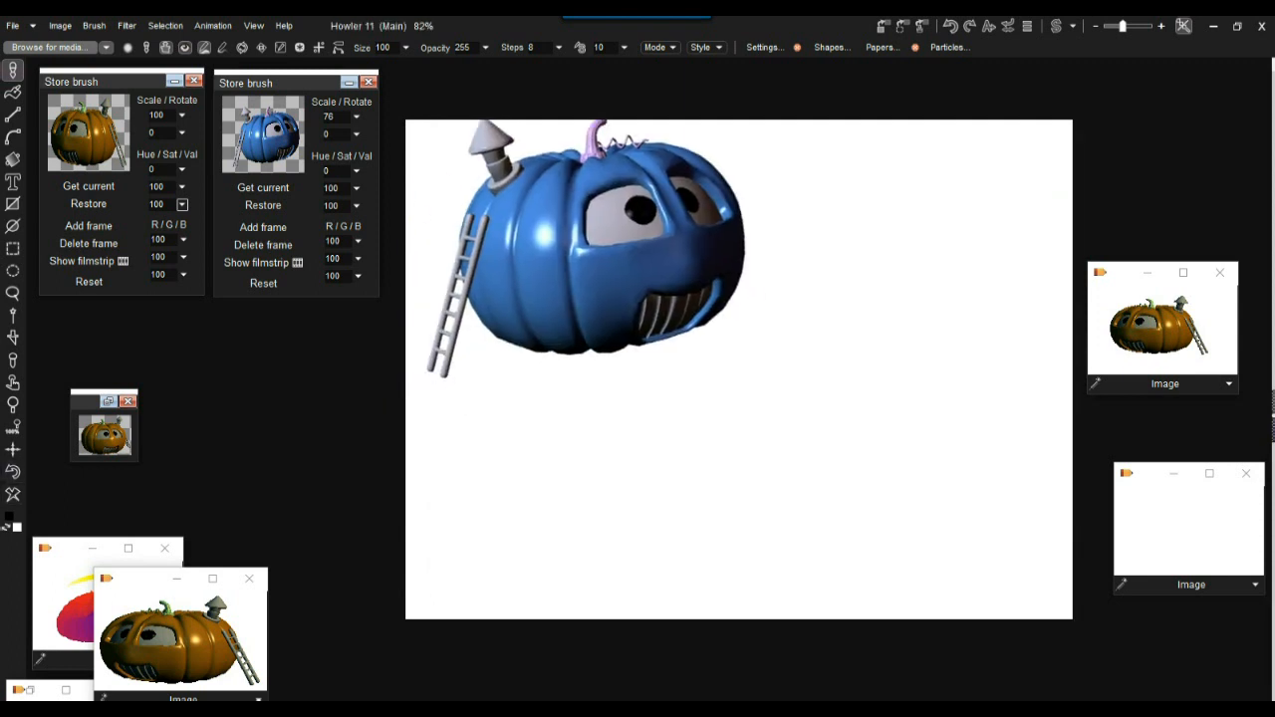
mouse_move(536, 229)
mouse_down()
mouse_move(900, 332)
mouse_move(909, 539)
mouse_up()
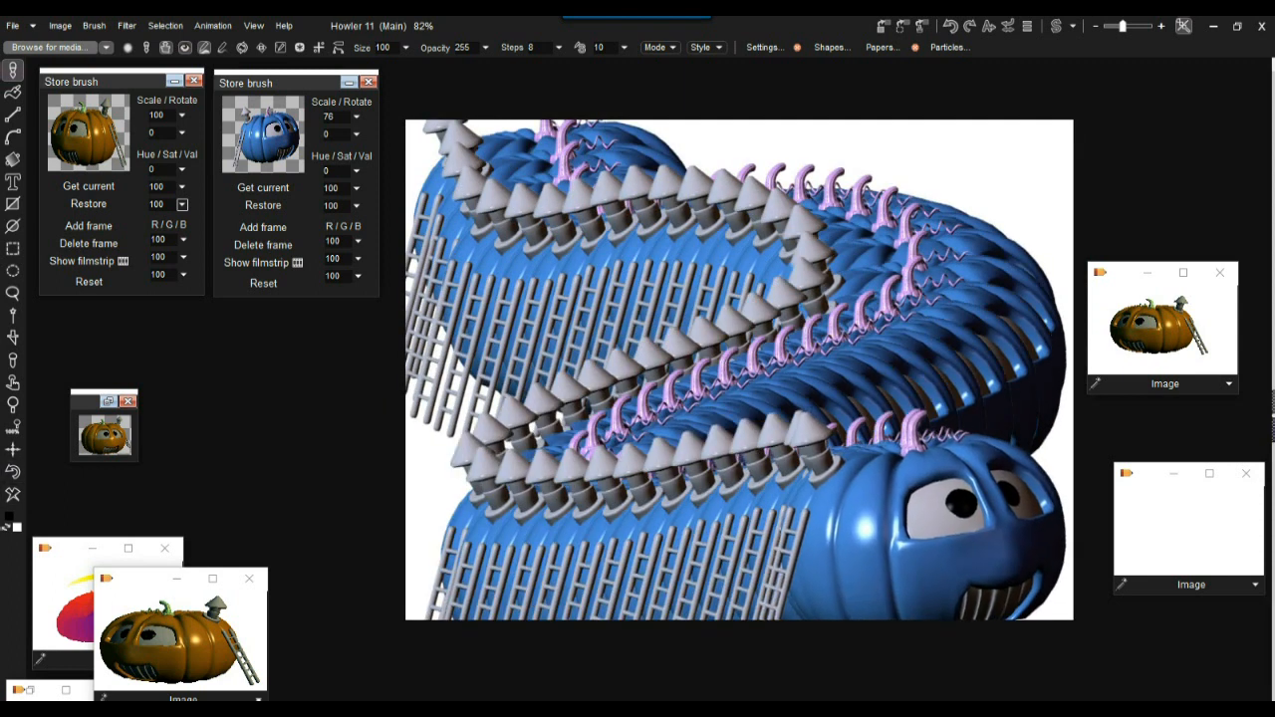
Clear the canvas, enable brush stroke post adjustment and place its settings beside the canvas
click(13, 494)
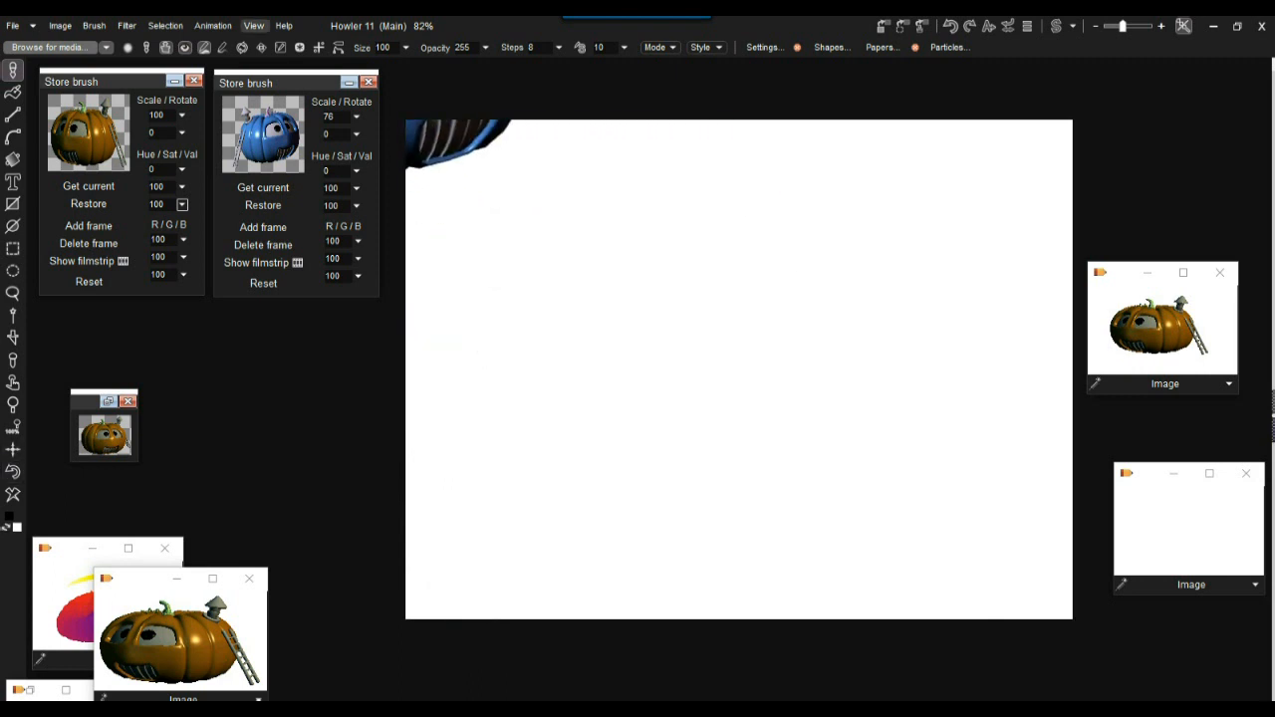
click(254, 25)
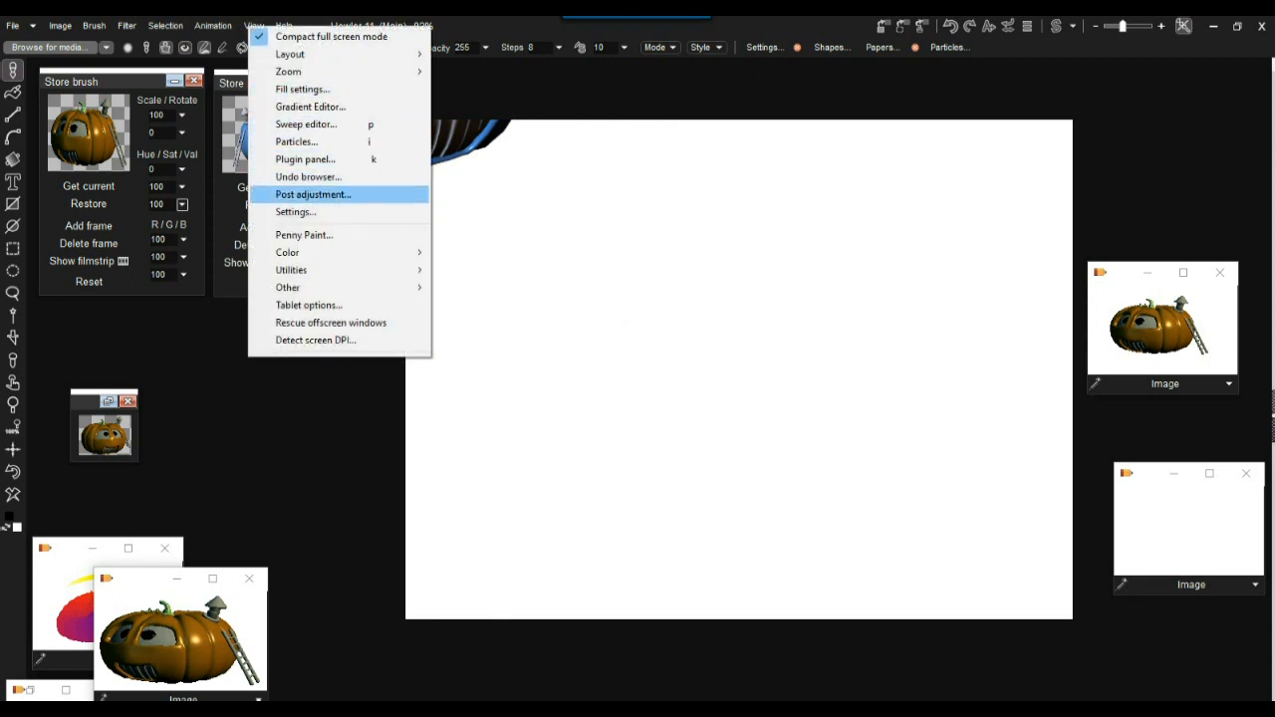
click(313, 195)
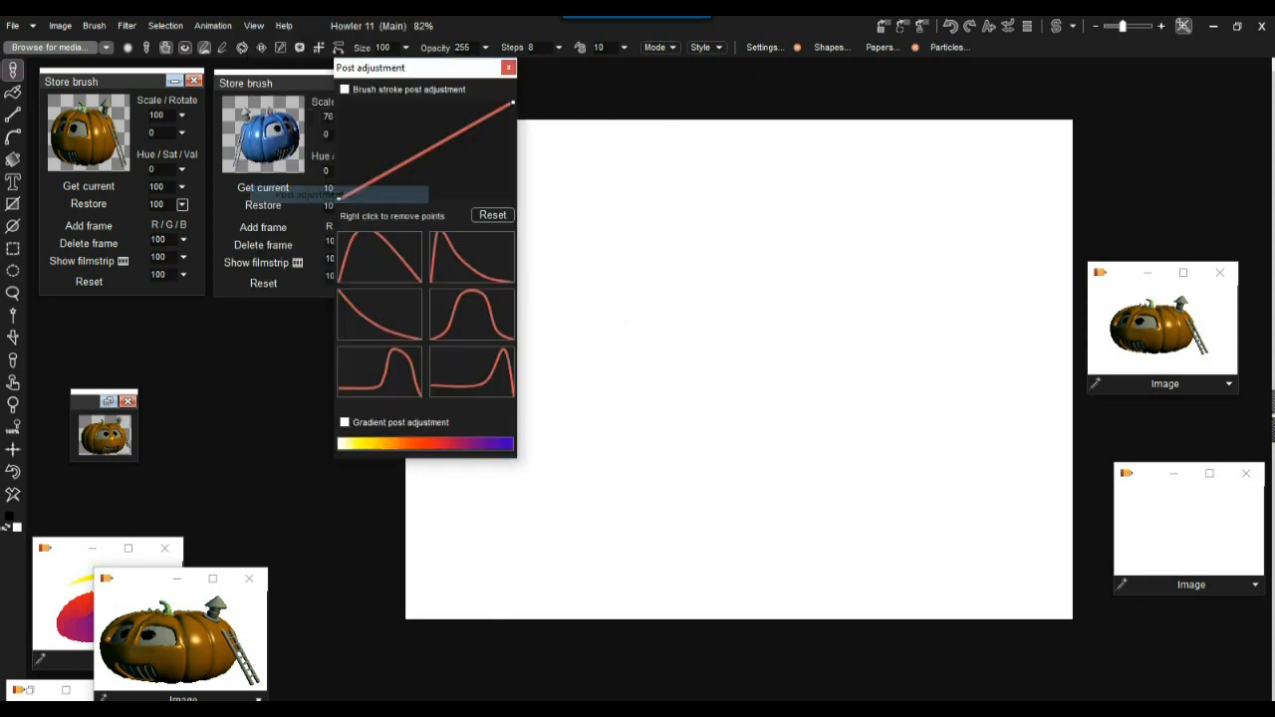
mouse_move(398, 67)
mouse_down()
mouse_move(1067, 123)
mouse_move(1111, 154)
mouse_move(1125, 145)
mouse_up()
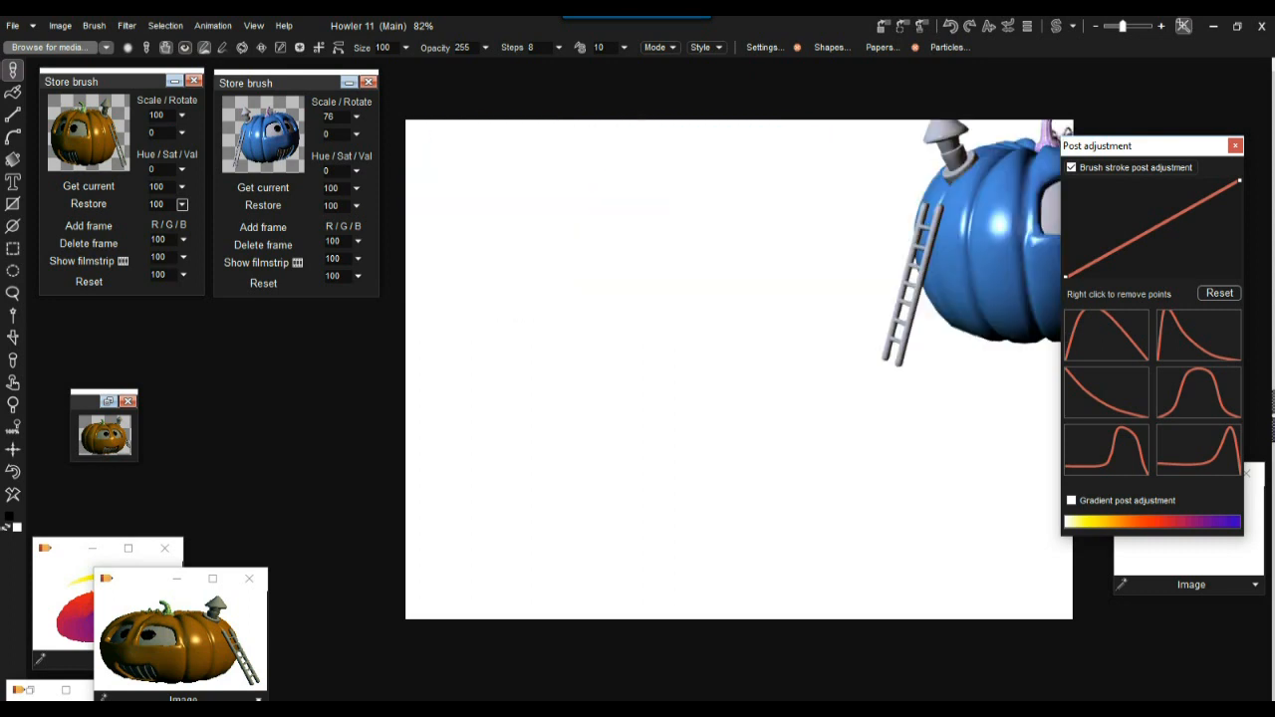
Paint a shrinking pumpkin trail with a descending post-adjustment line and growing trails with an ascending one
click(1219, 293)
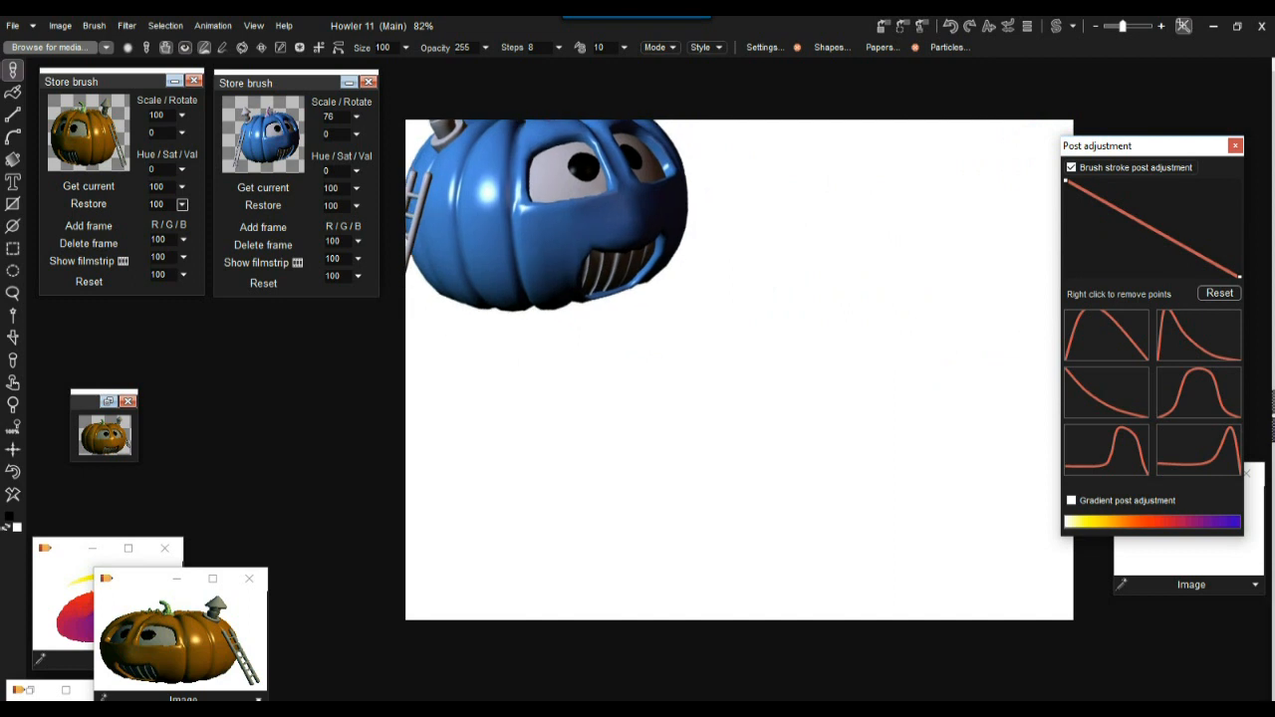
mouse_move(531, 229)
mouse_down()
mouse_move(576, 236)
mouse_move(827, 448)
mouse_move(902, 459)
mouse_move(912, 513)
mouse_up()
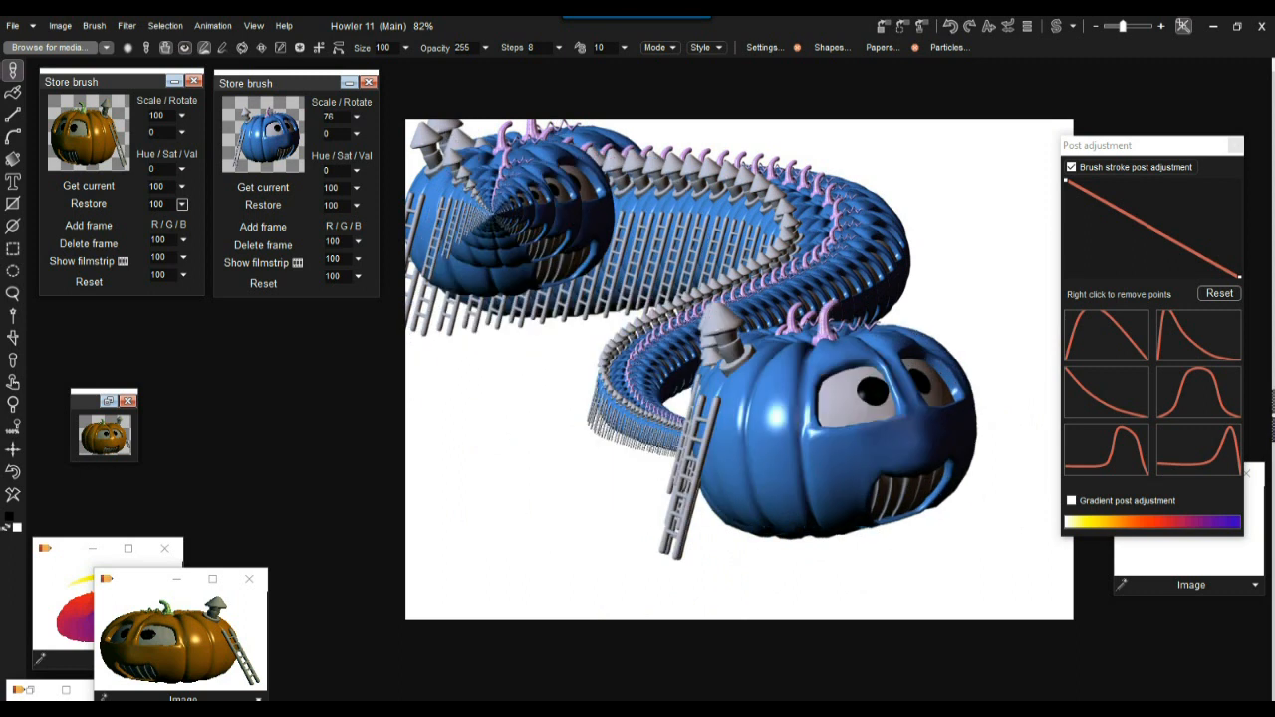
drag(1066, 181, 1067, 264)
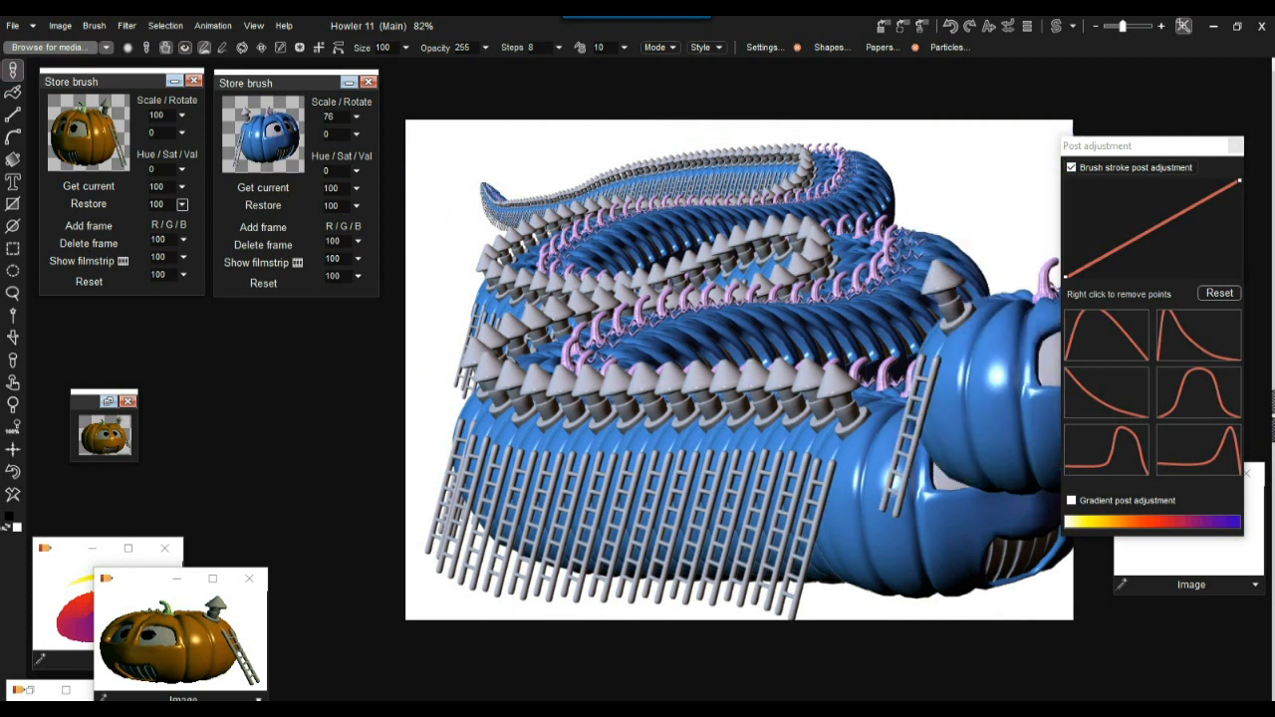
Add points to the stroke curve so it stays low and rises steeply at its end, and paint a snake-like trail on a cleared canvas
click(1131, 243)
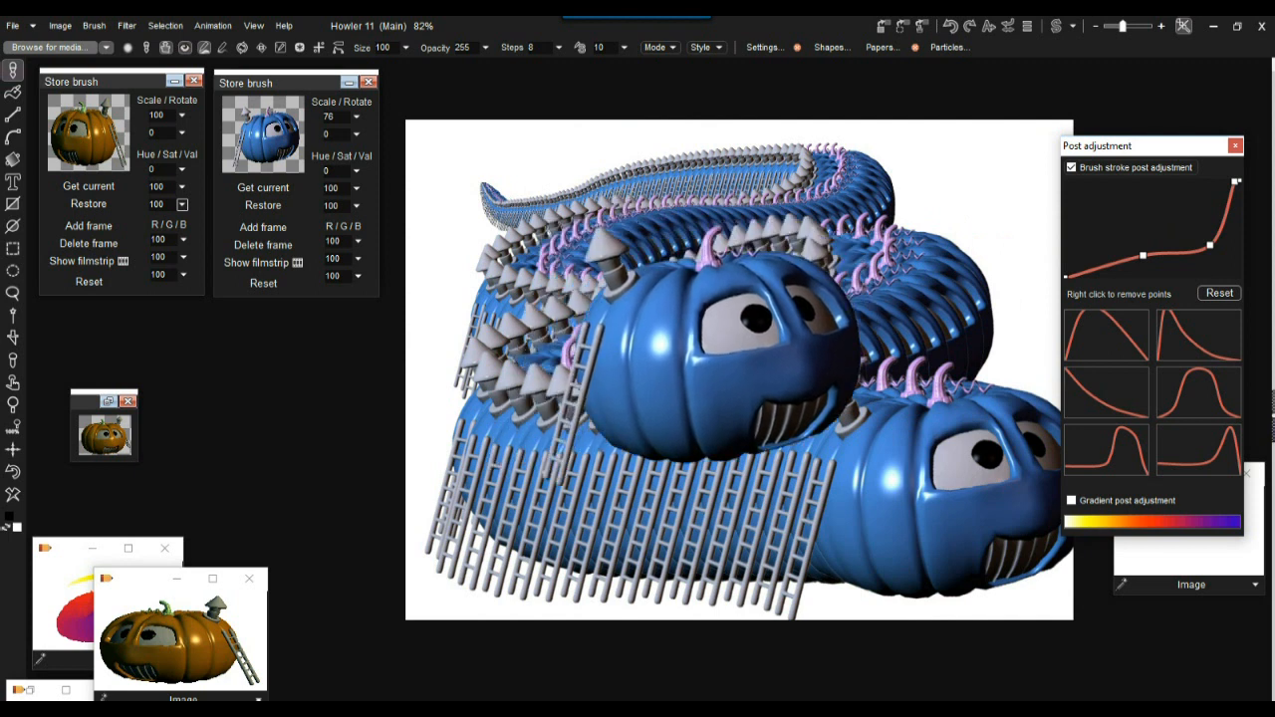
mouse_move(543, 259)
mouse_down()
mouse_move(652, 344)
mouse_move(788, 419)
mouse_up()
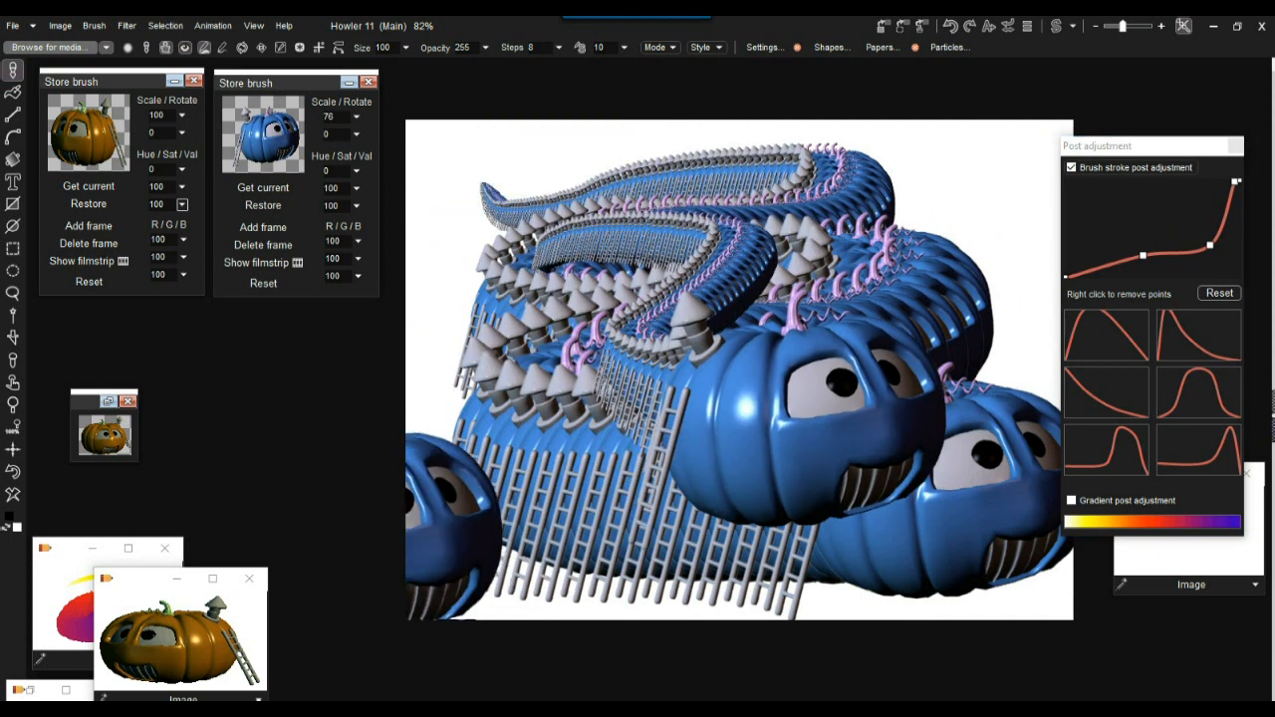
click(13, 494)
mouse_move(443, 179)
mouse_down()
mouse_move(634, 206)
mouse_move(530, 422)
mouse_move(882, 441)
mouse_move(842, 469)
mouse_up()
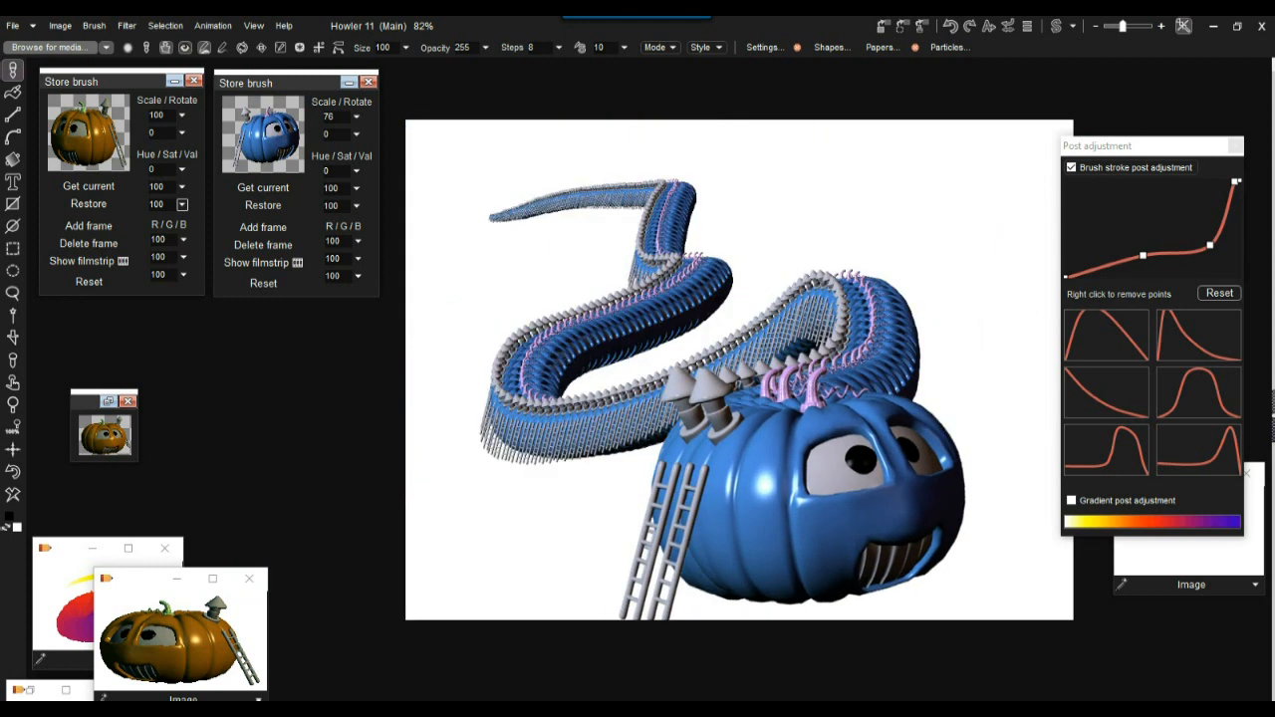
Paint several more curving pumpkin snakes that swell into a large head, clearing the canvas between attempts
click(13, 494)
mouse_move(902, 206)
mouse_down()
mouse_move(621, 199)
mouse_move(883, 403)
mouse_up()
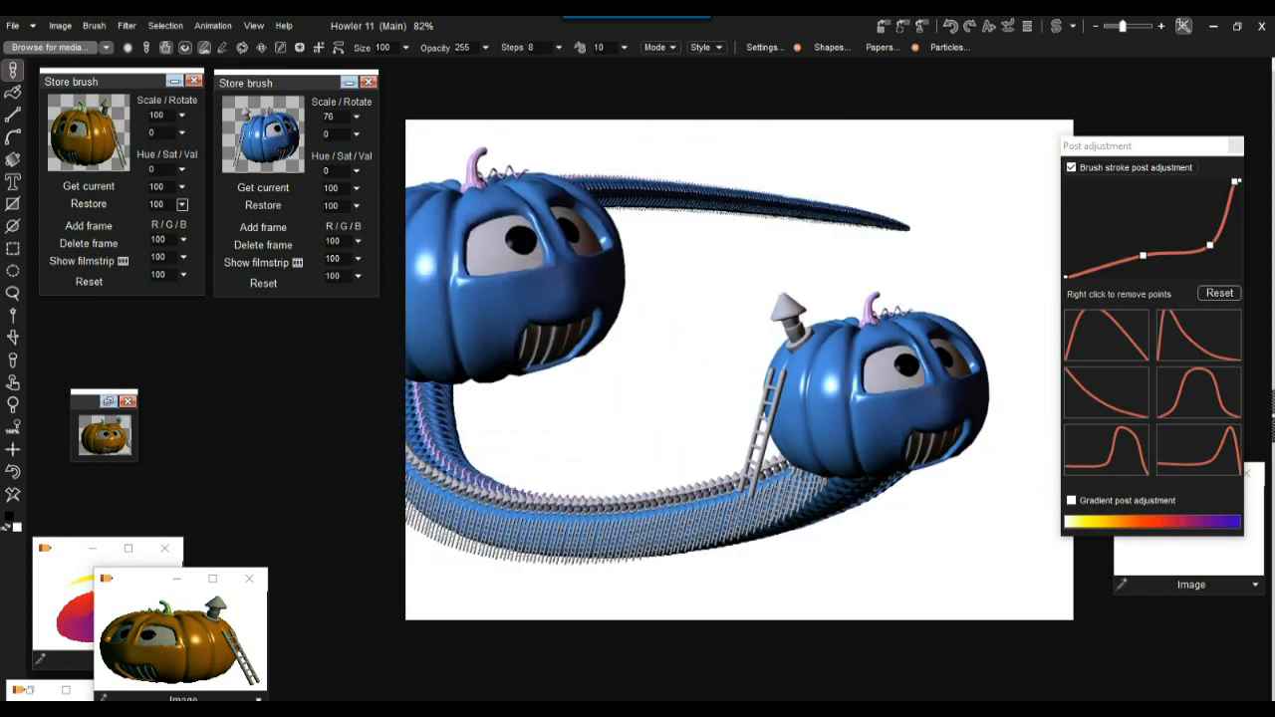
mouse_move(471, 257)
mouse_down()
mouse_move(550, 416)
mouse_move(773, 289)
mouse_up()
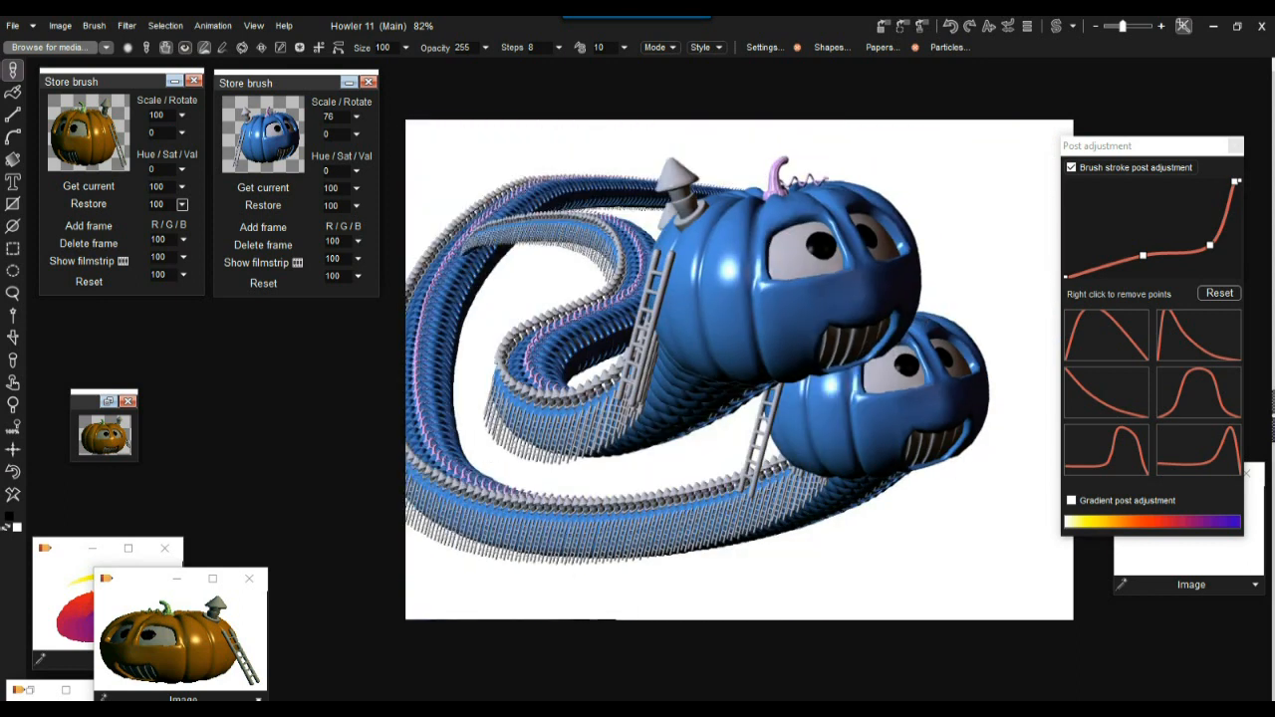
click(13, 494)
mouse_move(516, 375)
mouse_down()
mouse_move(683, 378)
mouse_move(848, 345)
mouse_up()
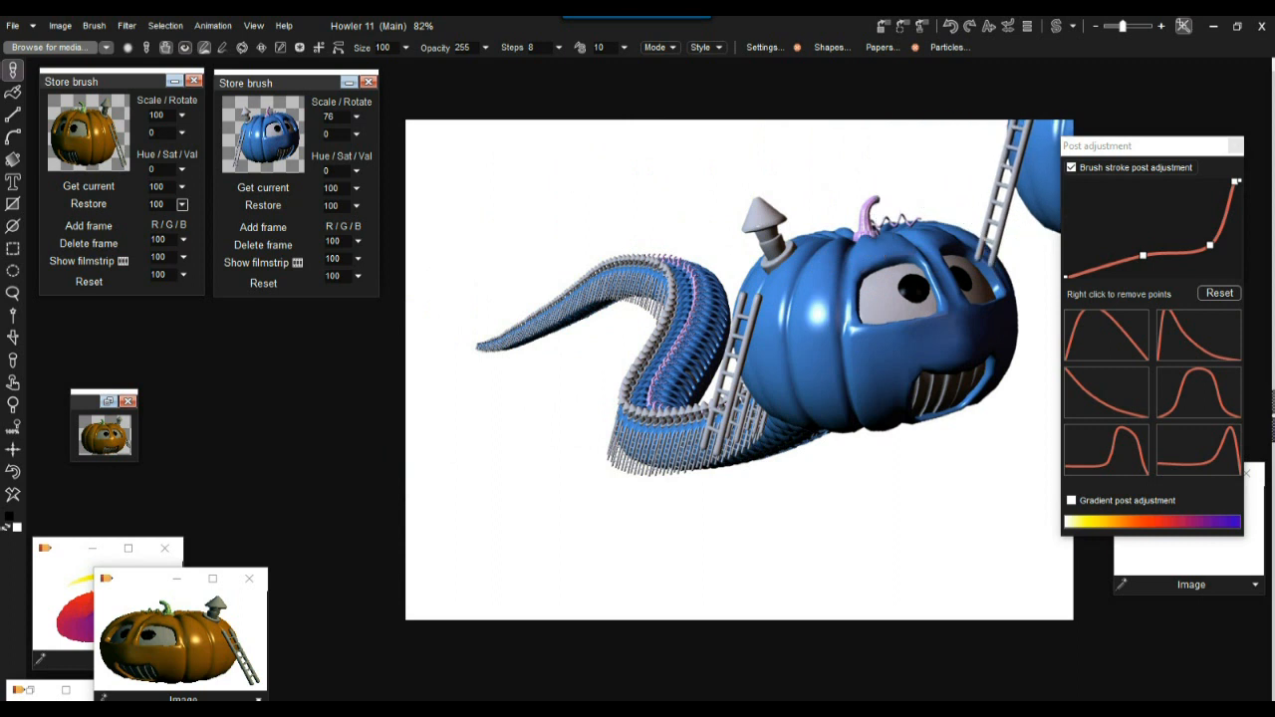
Move the Post adjustment window clear of the drawing area, enable gradient post adjustment and paint a fresh growing pumpkin trail
mouse_move(1096, 145)
mouse_down()
mouse_move(996, 152)
mouse_move(1064, 214)
mouse_move(1070, 95)
mouse_move(469, 96)
mouse_up()
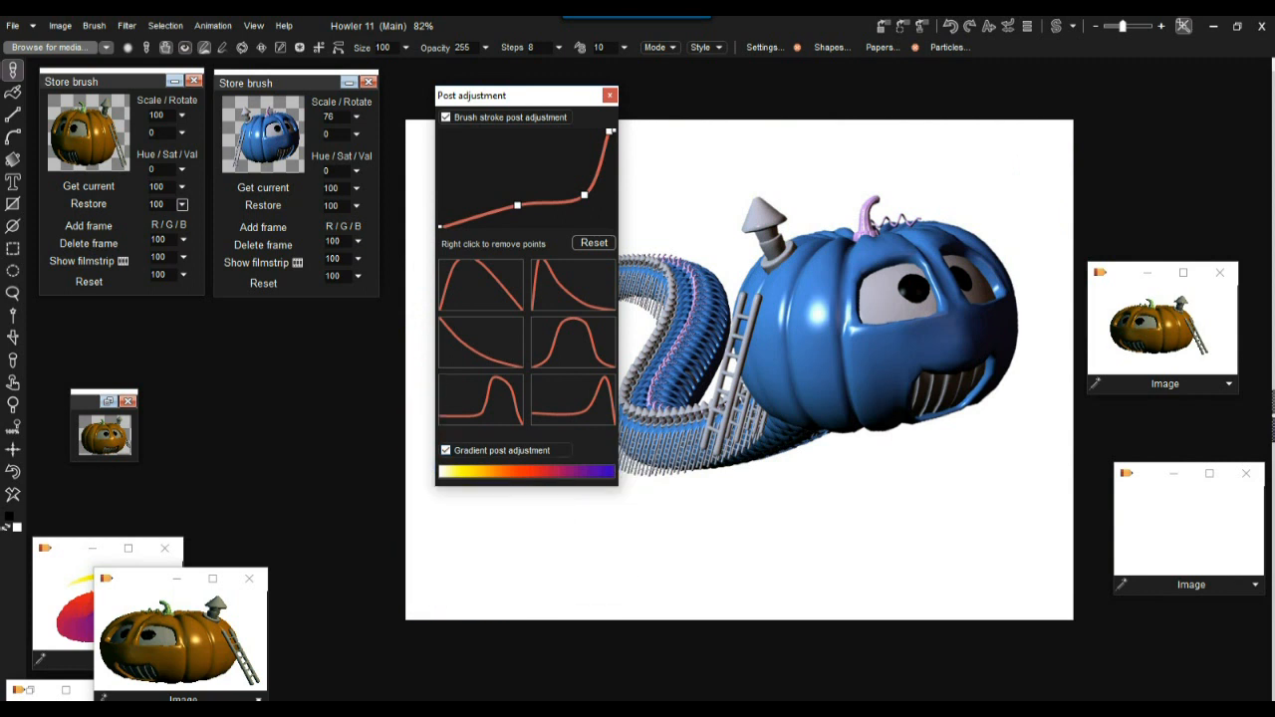
click(13, 494)
mouse_move(754, 214)
mouse_down()
mouse_move(799, 522)
mouse_move(926, 479)
mouse_up()
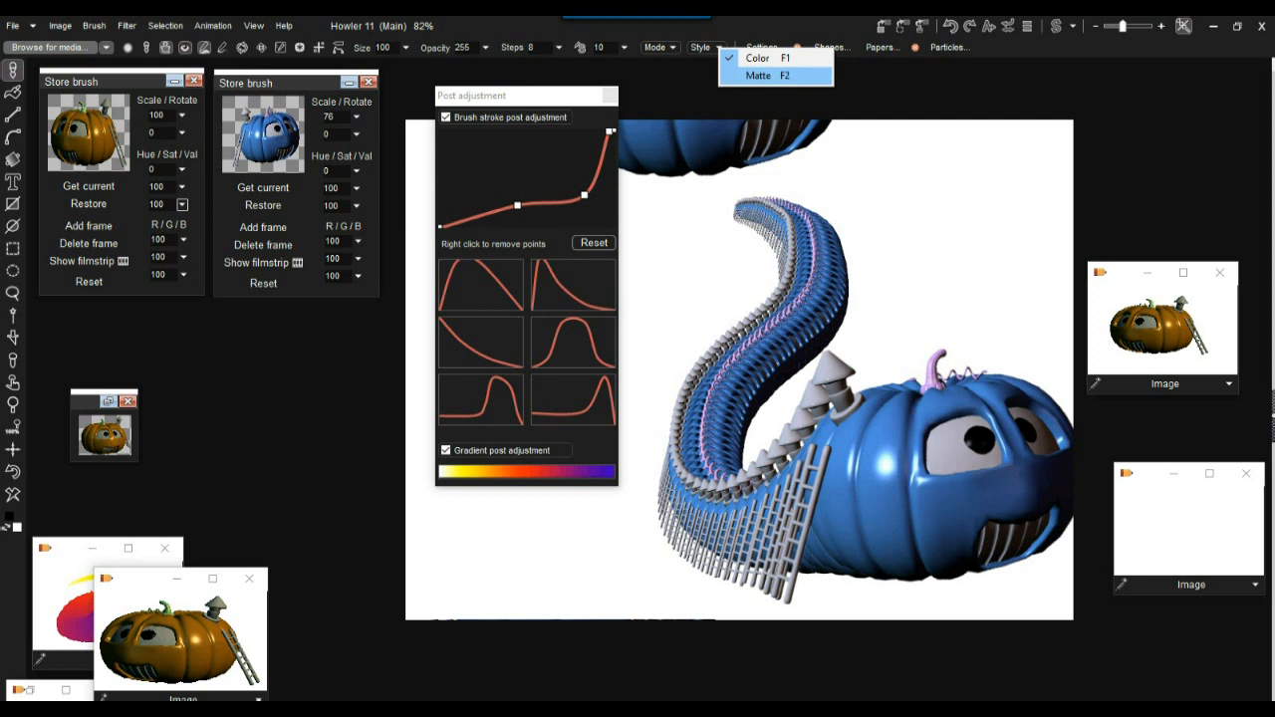
Switch the brush style to Matte and paint a solid black trail and a gradient-coloured trail on a cleared canvas
click(759, 76)
click(13, 494)
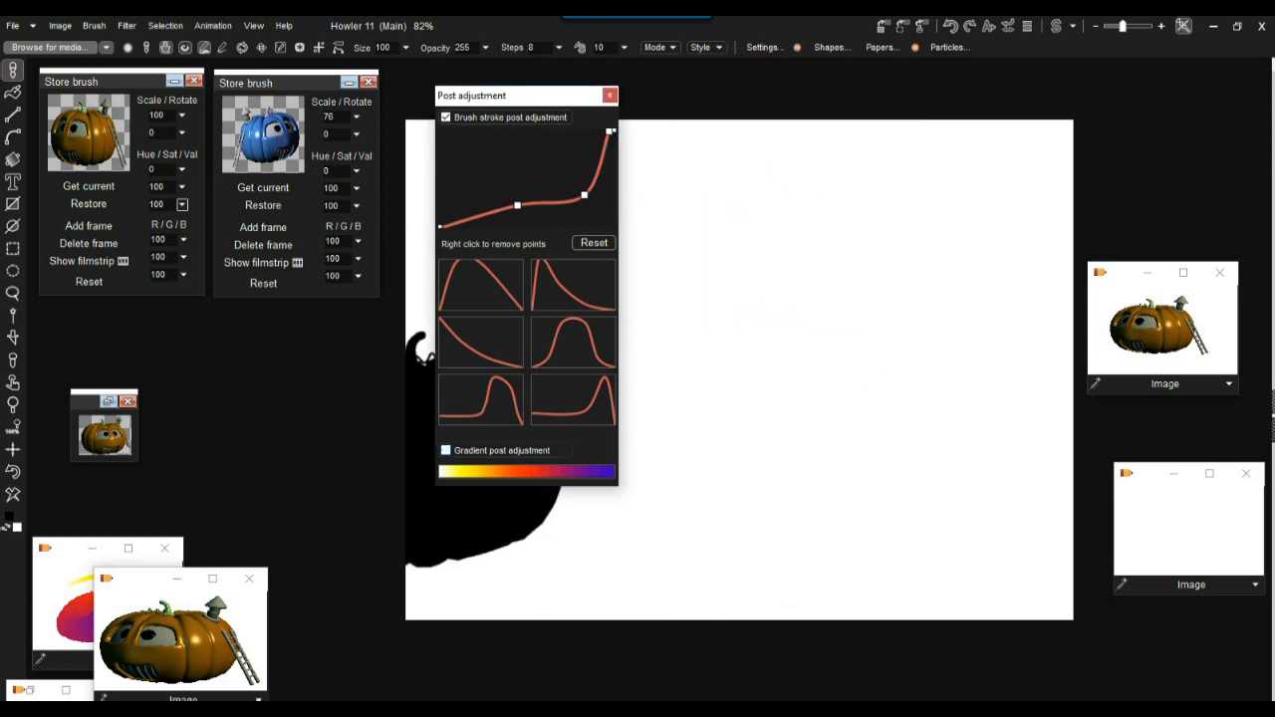
mouse_move(739, 202)
mouse_down()
mouse_move(825, 244)
mouse_move(678, 458)
mouse_move(729, 476)
mouse_up()
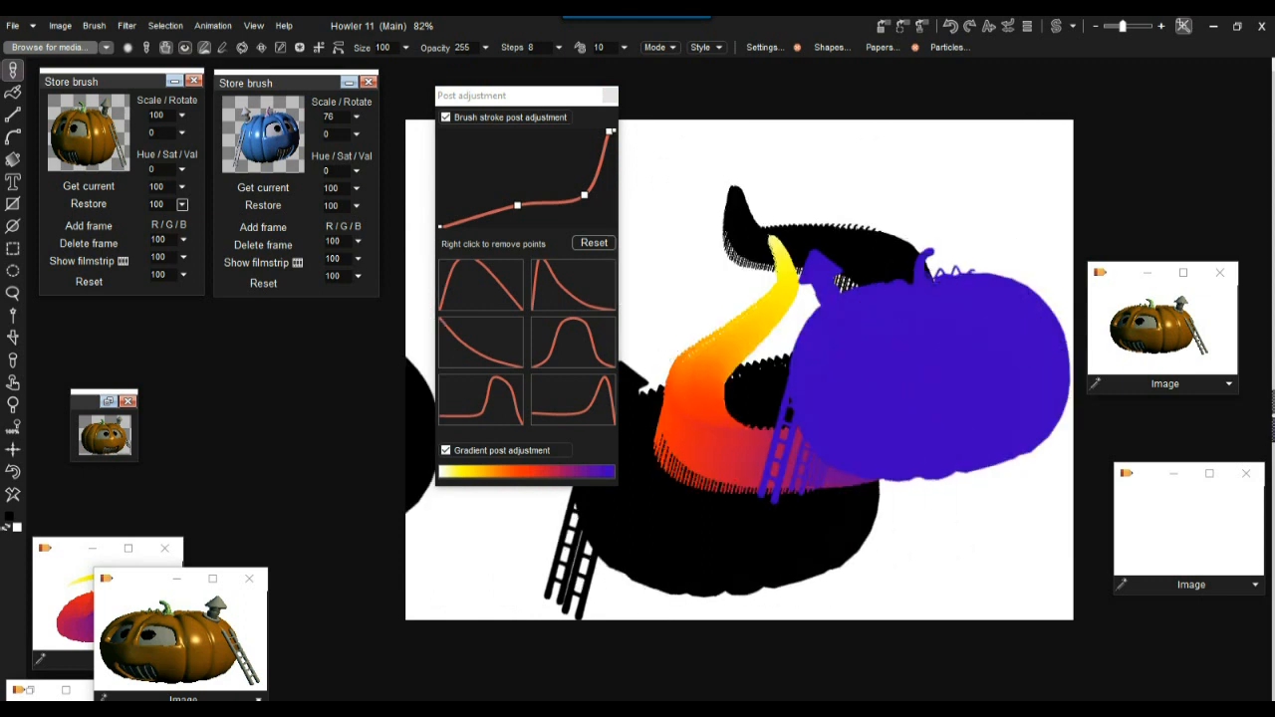
Clear the canvas, paint a tapering gradient trail, and paint a full-size gradient trail with brush stroke post adjustment disabled
click(12, 494)
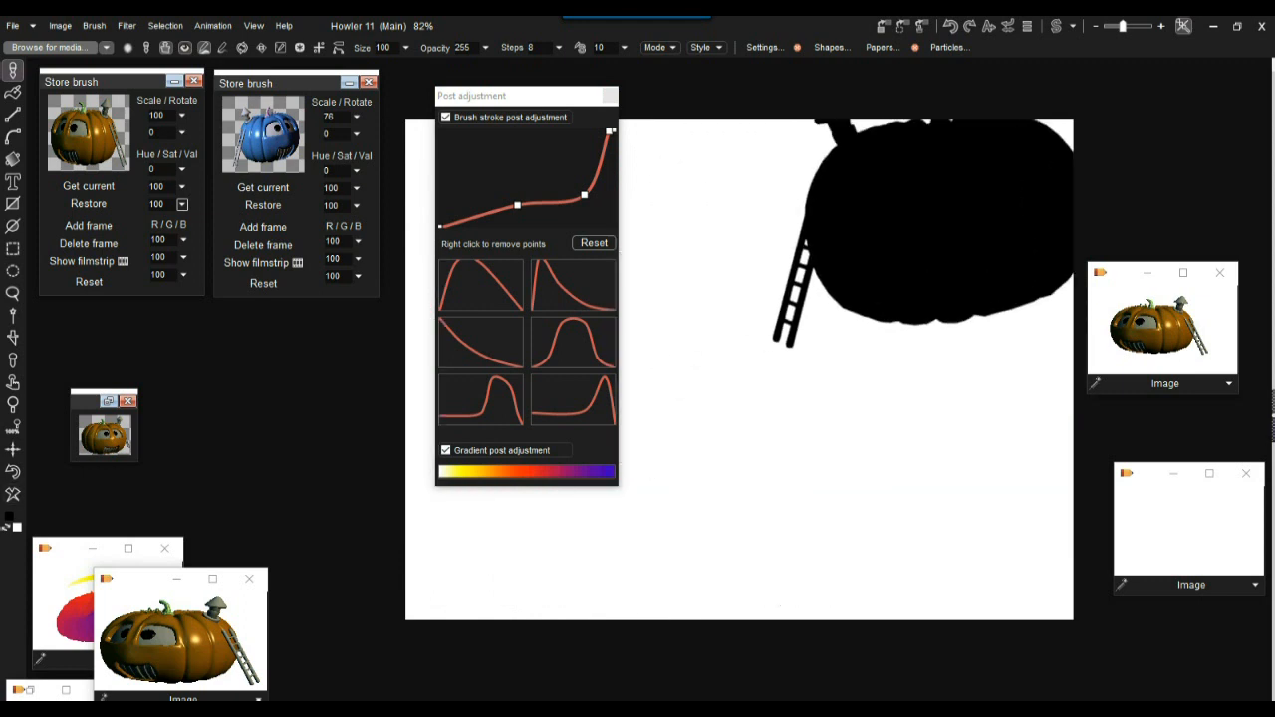
mouse_move(961, 214)
mouse_down()
mouse_move(718, 229)
mouse_move(837, 428)
mouse_move(906, 439)
mouse_up()
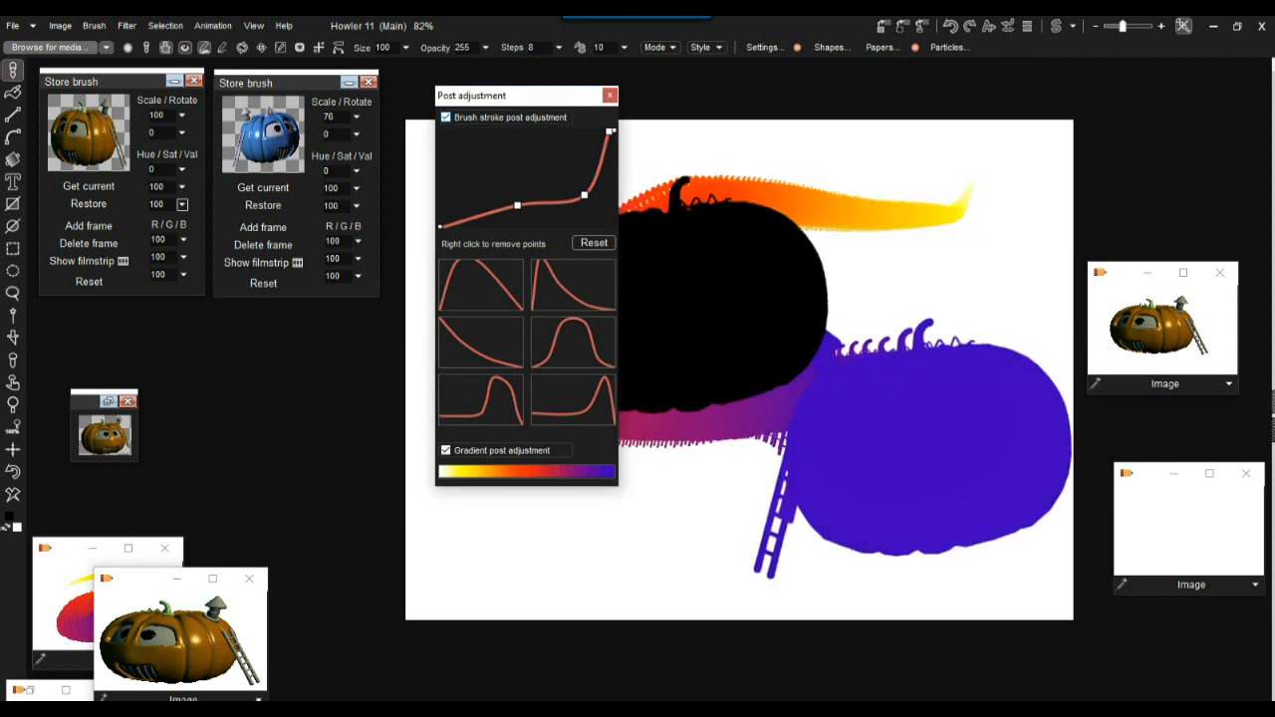
mouse_move(893, 247)
mouse_down()
mouse_move(857, 249)
mouse_move(742, 478)
mouse_move(911, 439)
mouse_up()
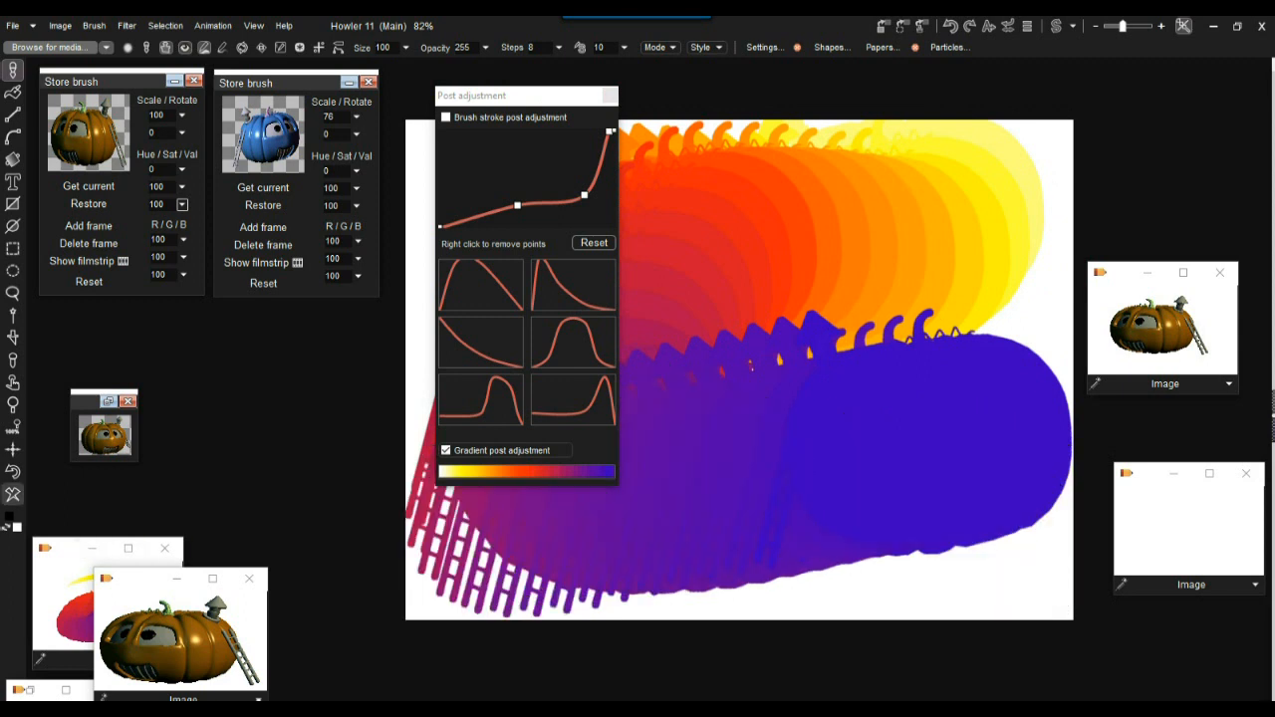
Clear the canvas and change the post-adjustment gradient to the black-to-light-blue preset
click(13, 494)
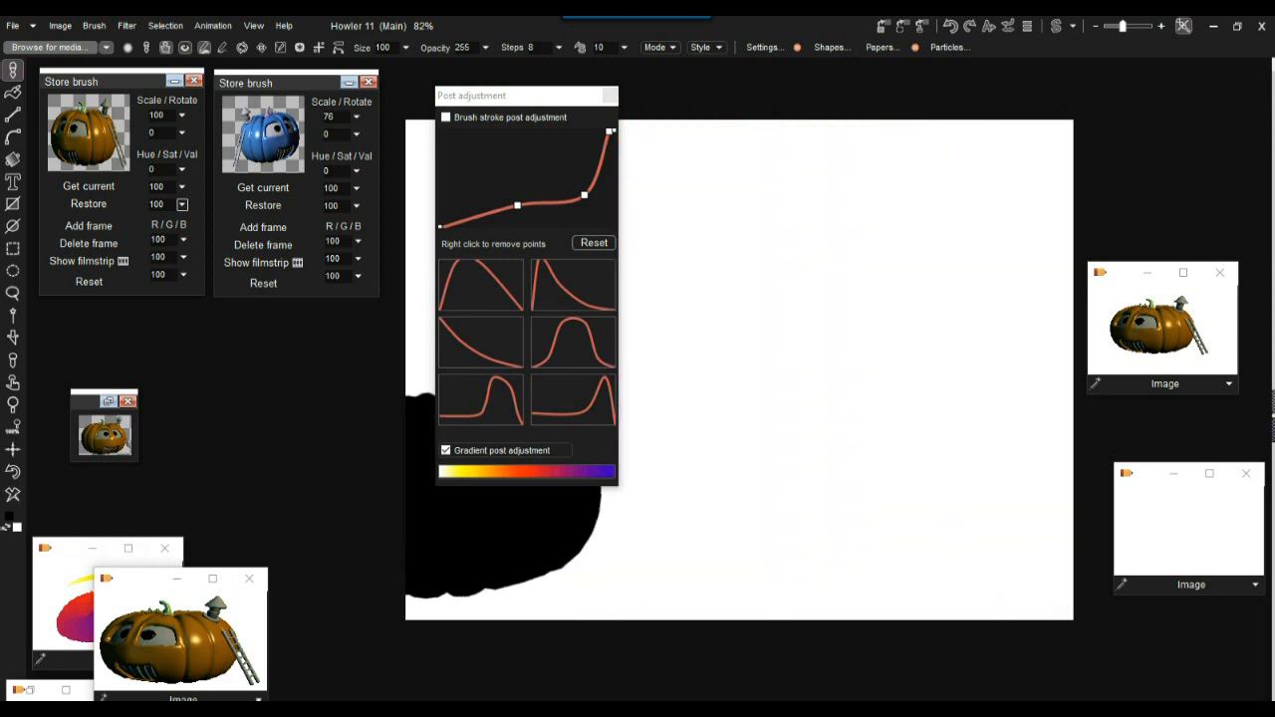
click(527, 471)
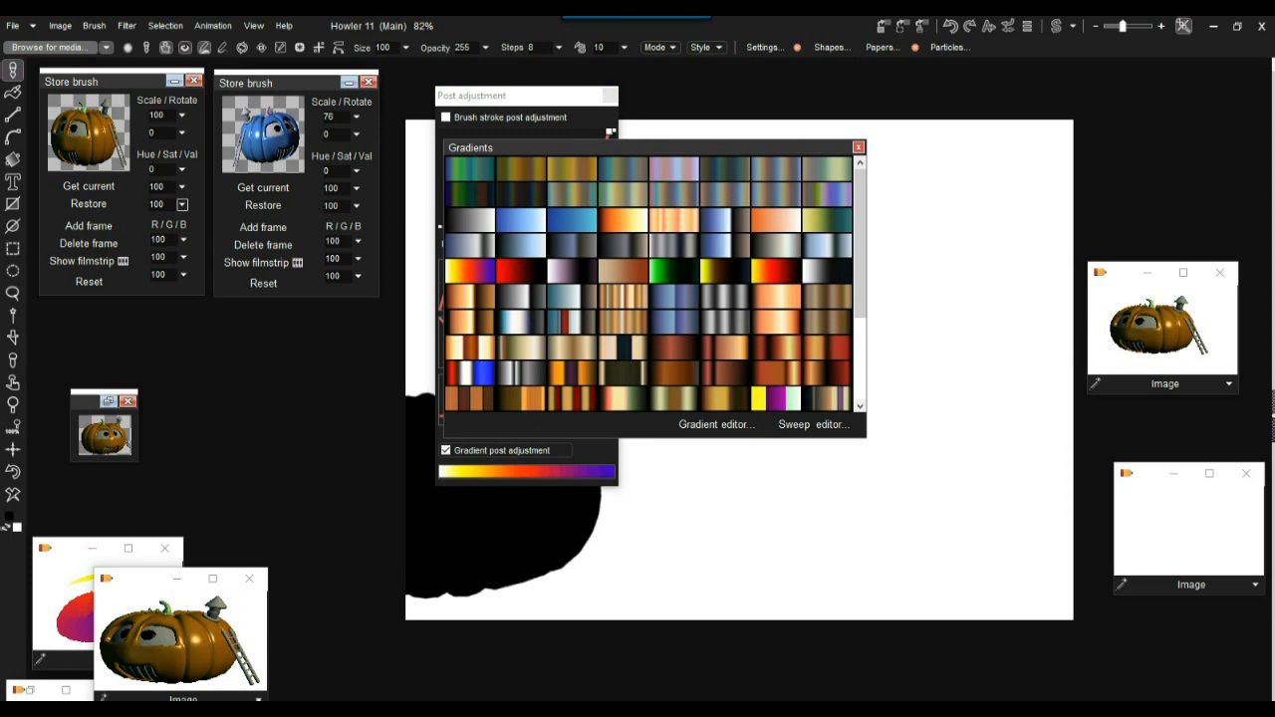
click(521, 246)
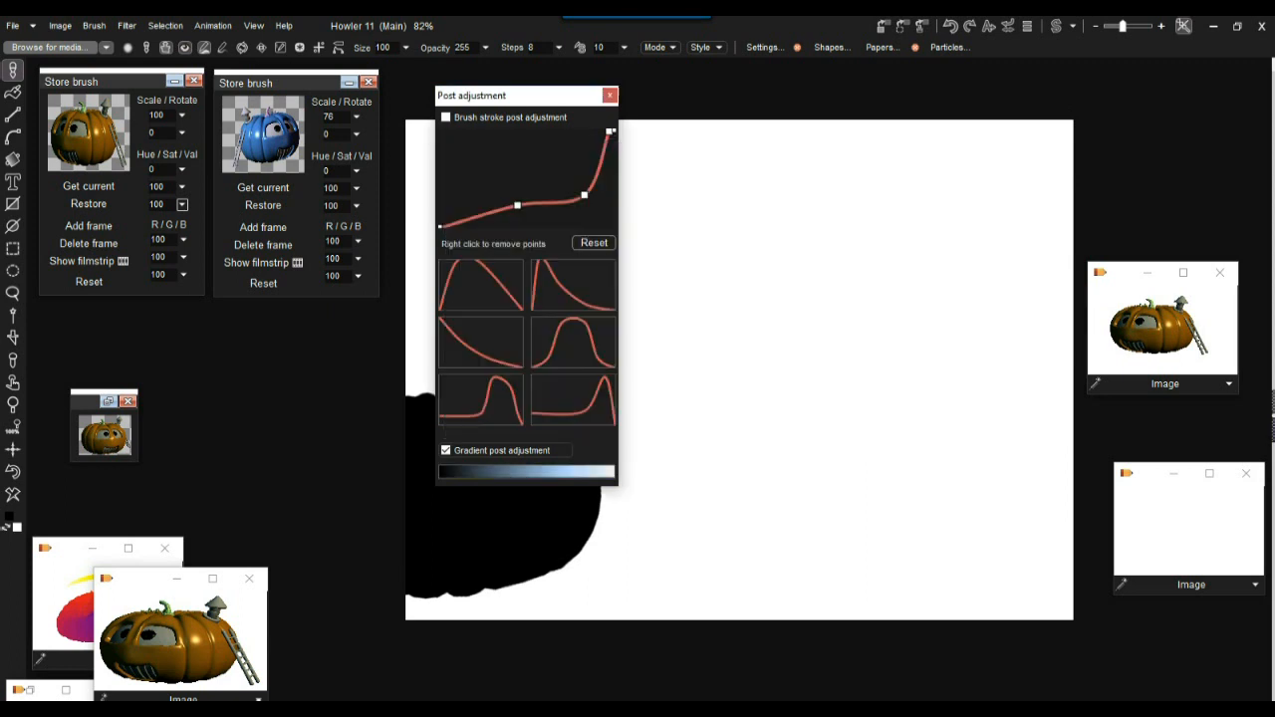
Paint a full-size trail with the black-to-light-blue gradient and another over it with the black, red-brown and yellow gradient preset
mouse_move(701, 234)
mouse_down()
mouse_move(811, 339)
mouse_move(870, 505)
mouse_up()
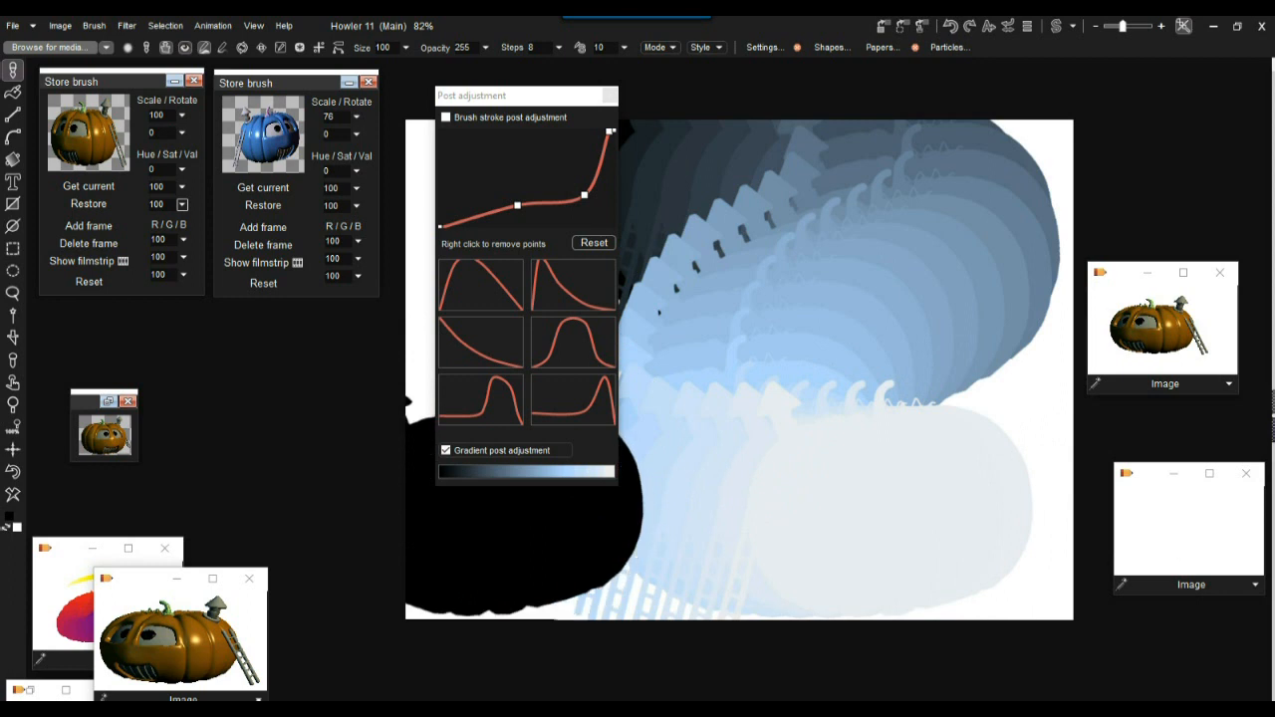
click(526, 471)
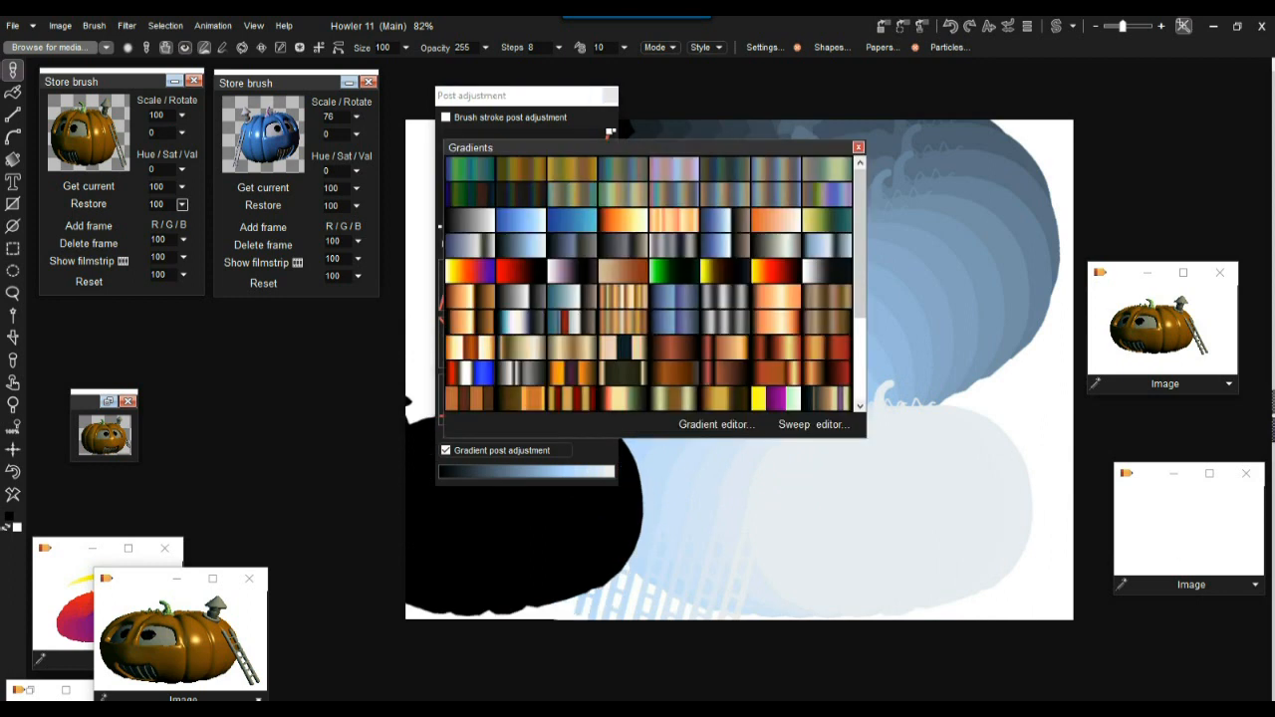
scroll(647, 284, down, 3)
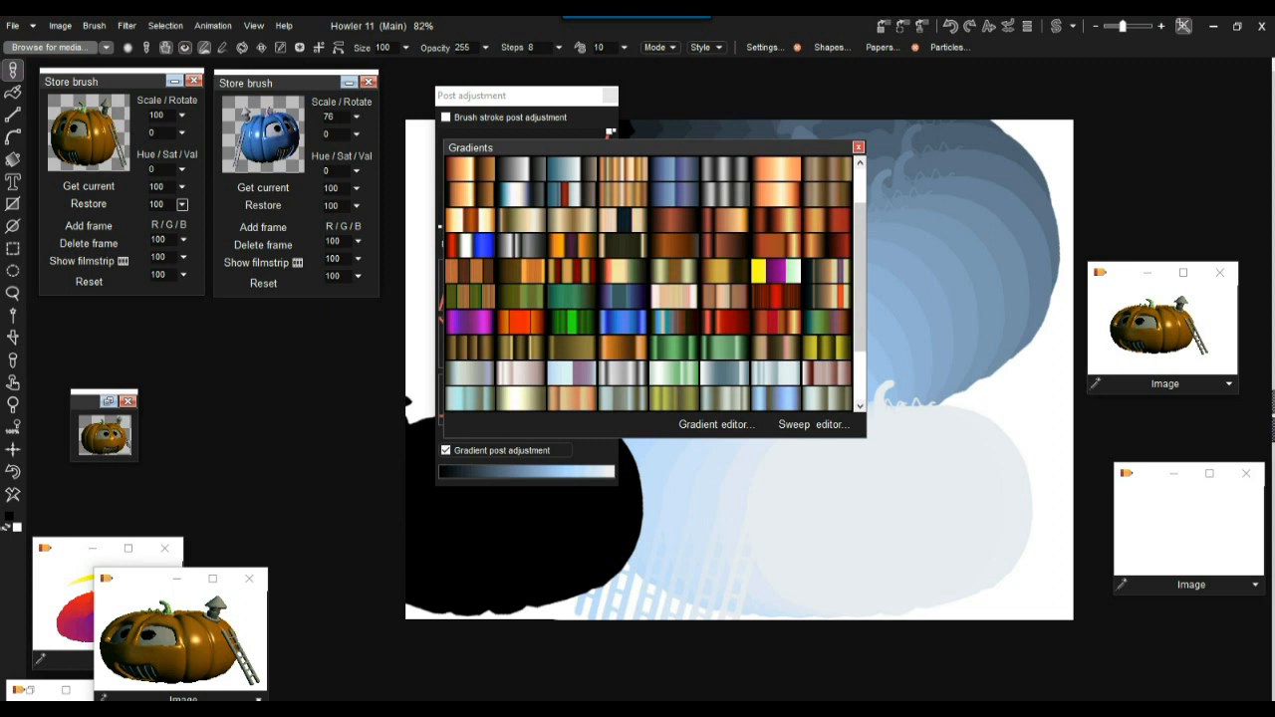
click(780, 220)
mouse_move(633, 363)
mouse_down()
mouse_move(868, 312)
mouse_move(935, 461)
mouse_up()
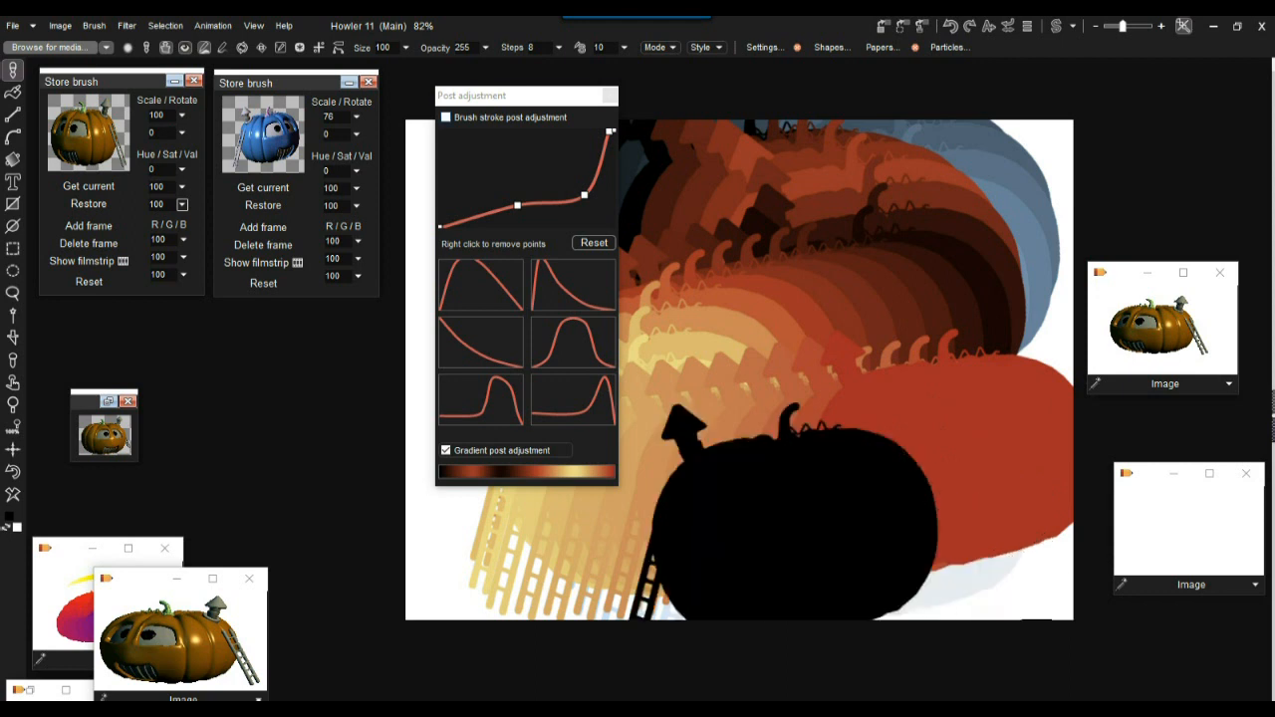
Enable brush stroke post adjustment and paint a curved, tapering gradient trail on a cleared canvas
click(446, 116)
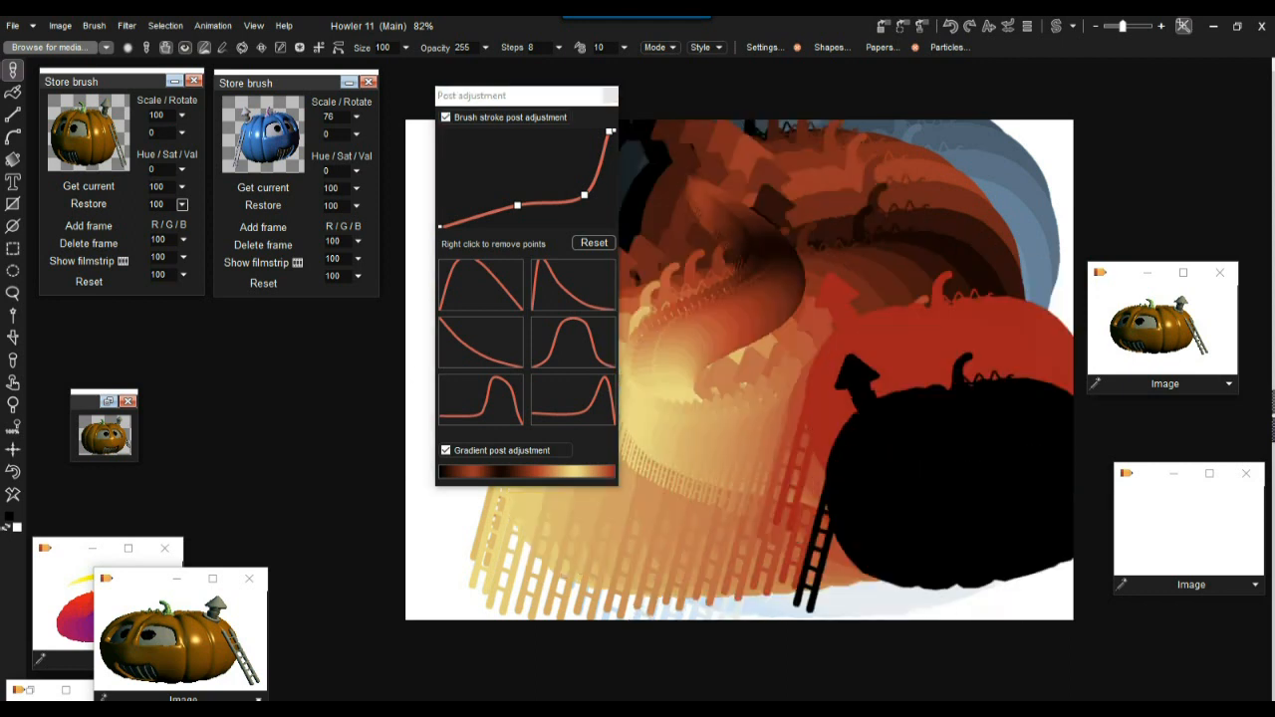
click(13, 495)
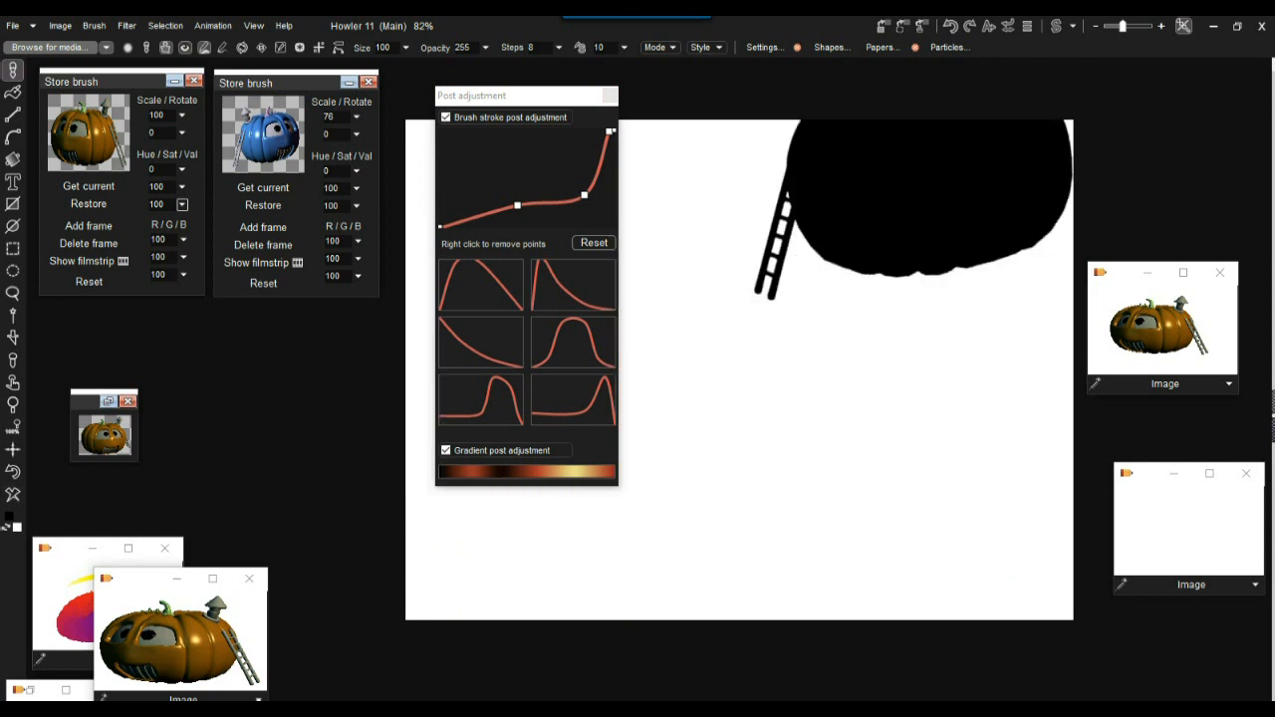
mouse_move(1011, 188)
mouse_down()
mouse_move(615, 314)
mouse_move(885, 488)
mouse_up()
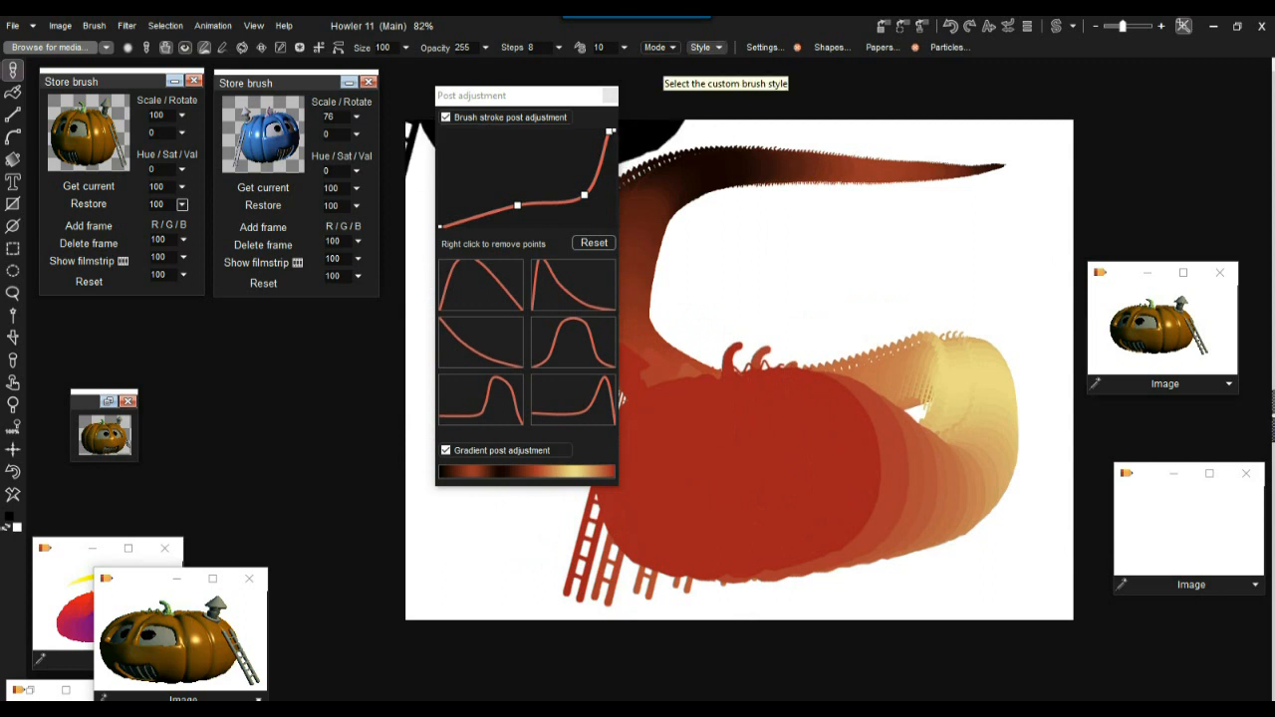
Switch the brush style to Color and paint a tapering blue pumpkin trail over the gradient trail
click(756, 58)
mouse_move(847, 196)
mouse_down()
mouse_move(657, 409)
mouse_move(795, 448)
mouse_up()
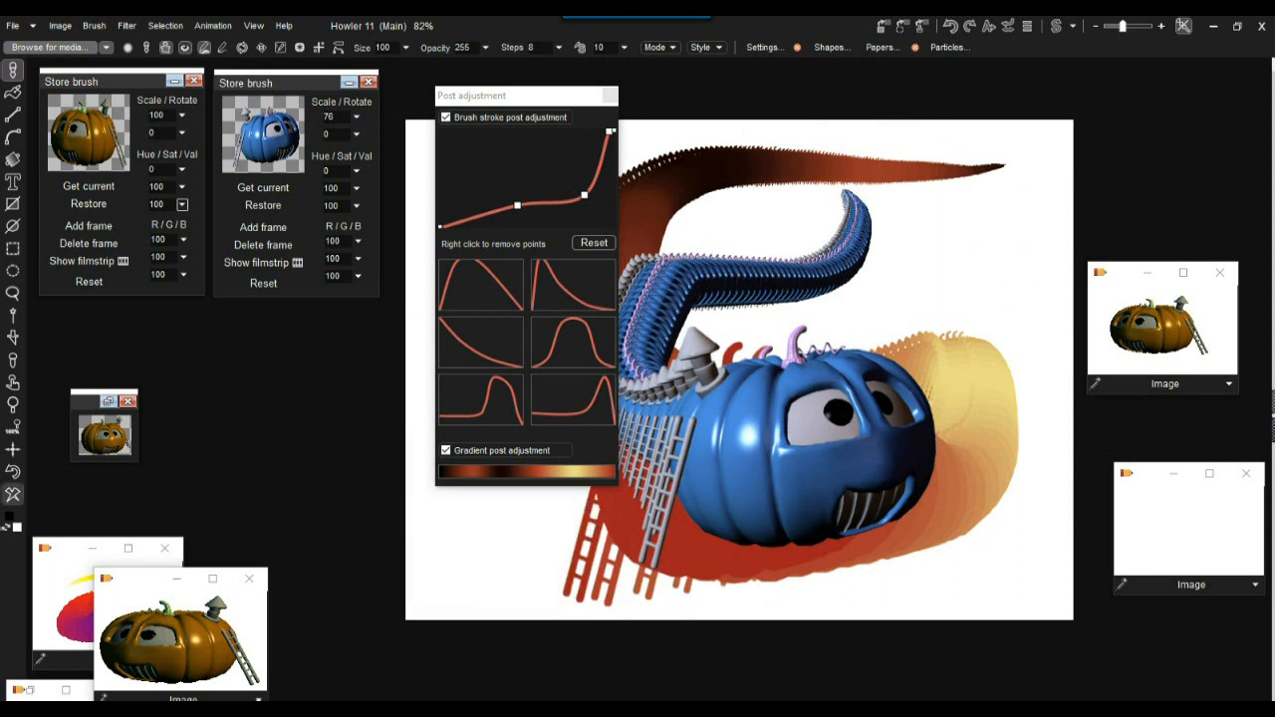
Move the Post adjustment window off the canvas and paint a long C-shaped blue pumpkin trail in Color style on a cleared canvas
click(12, 494)
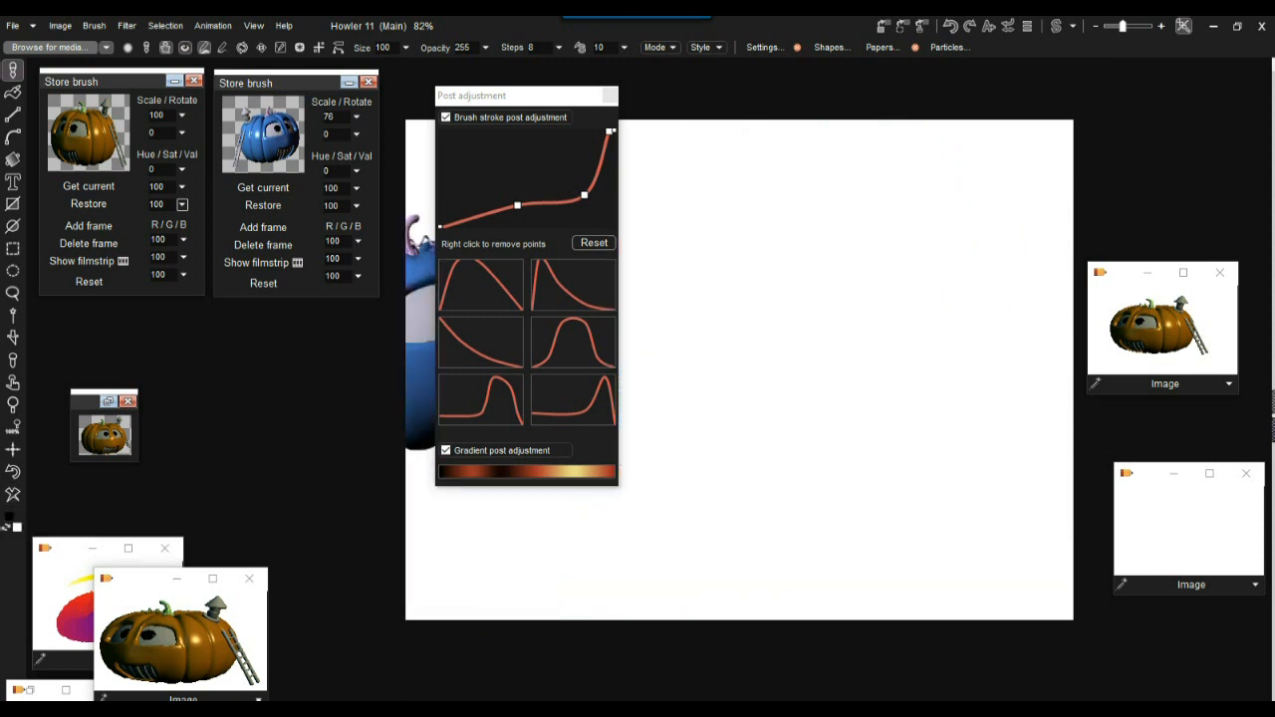
drag(518, 96, 284, 146)
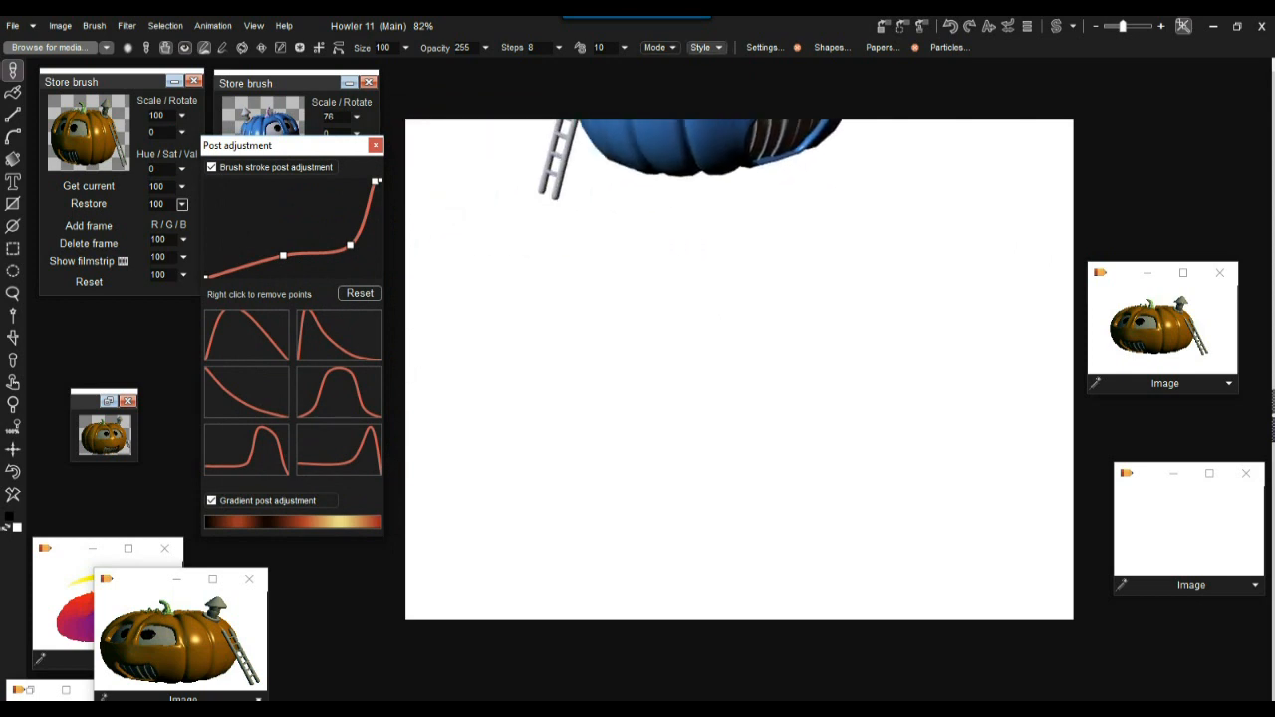
click(717, 46)
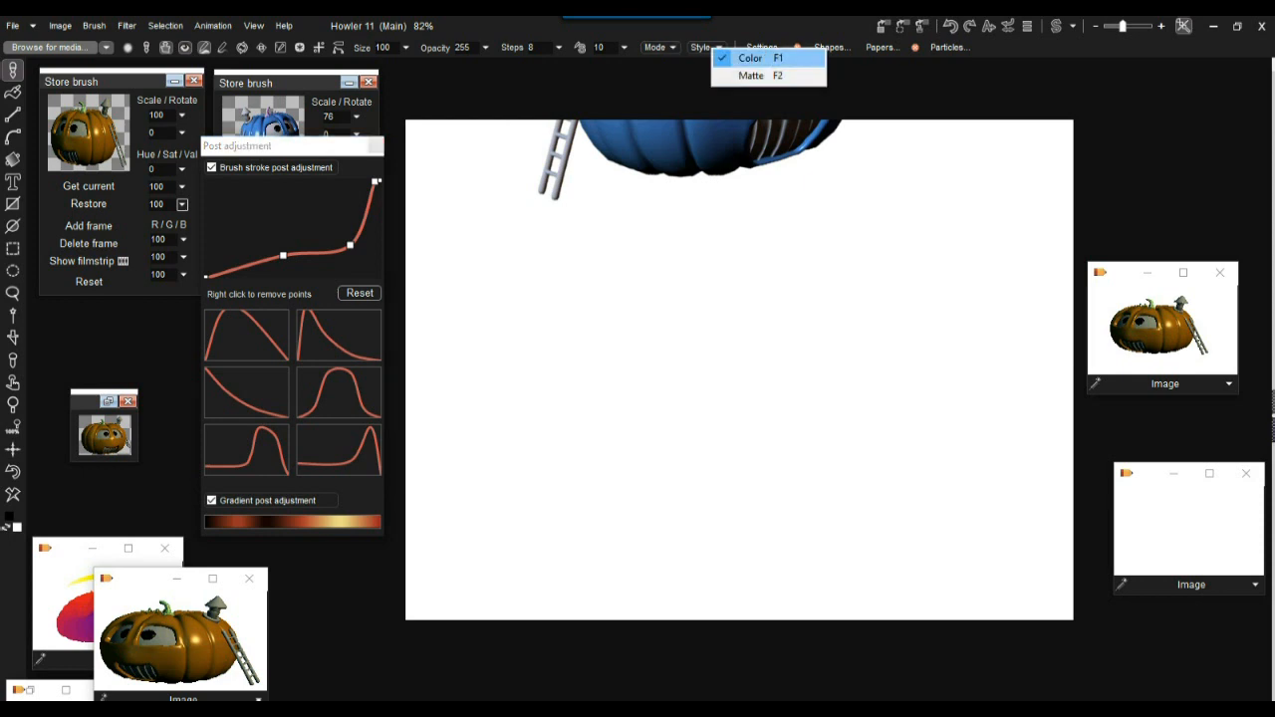
click(754, 58)
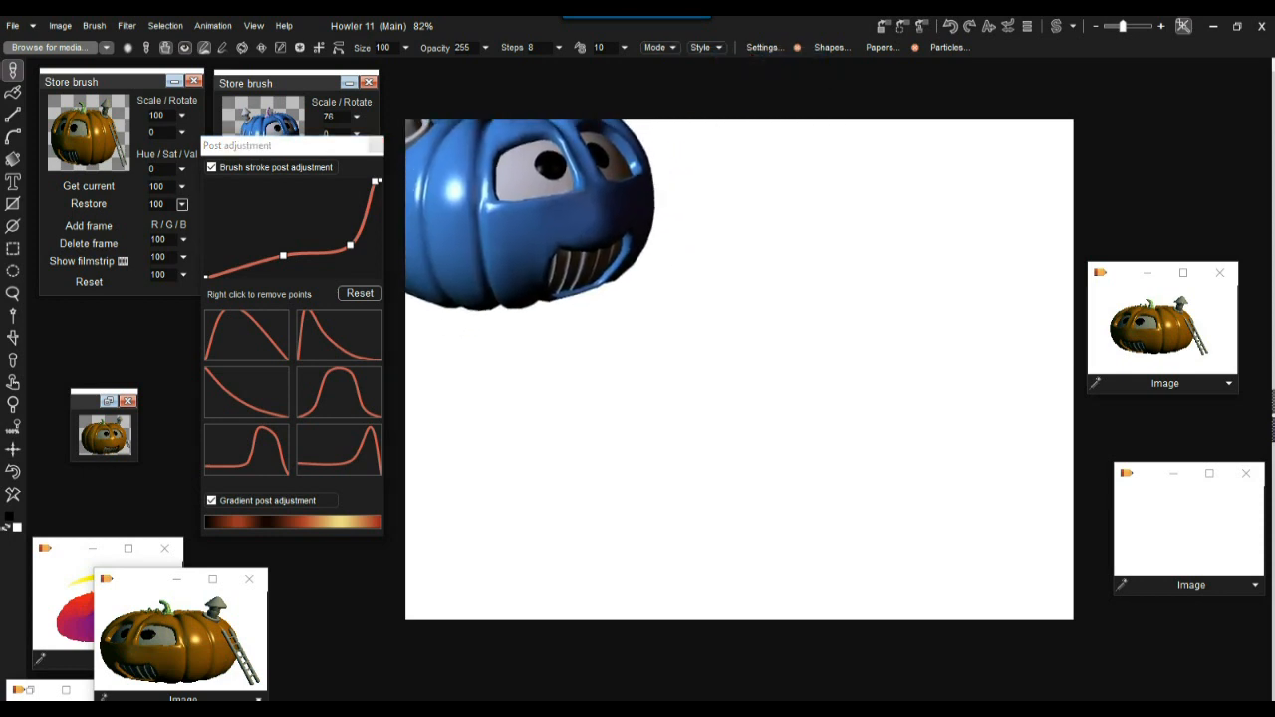
mouse_move(796, 118)
mouse_down()
mouse_move(503, 276)
mouse_move(627, 289)
mouse_move(857, 453)
mouse_move(782, 309)
mouse_move(757, 297)
mouse_up()
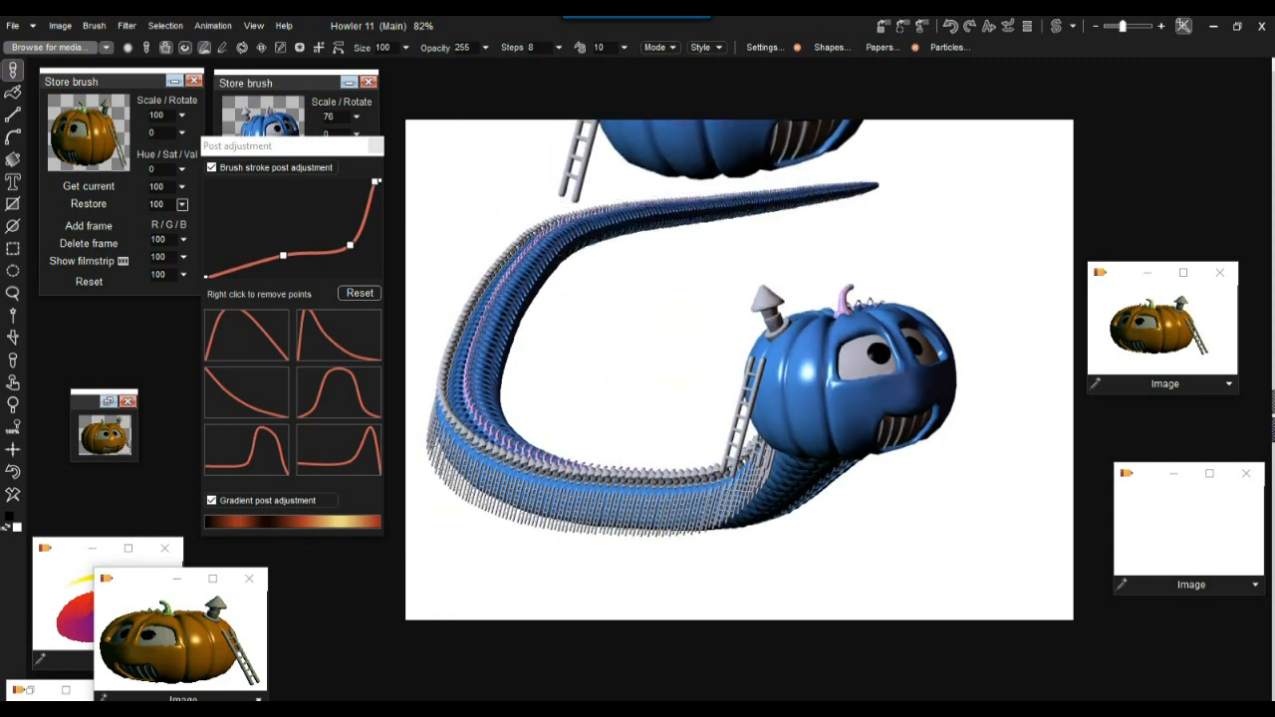
Switch the brush style to Matte and look through the available brush commands
click(709, 47)
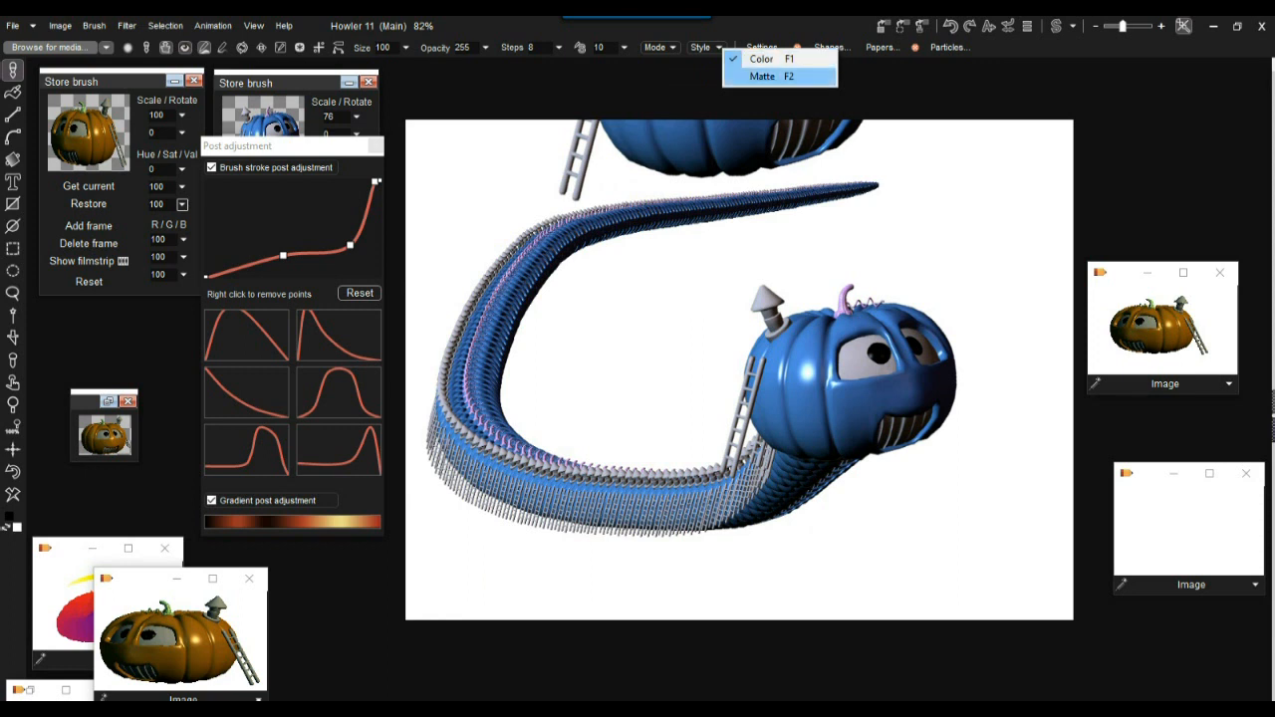
click(762, 77)
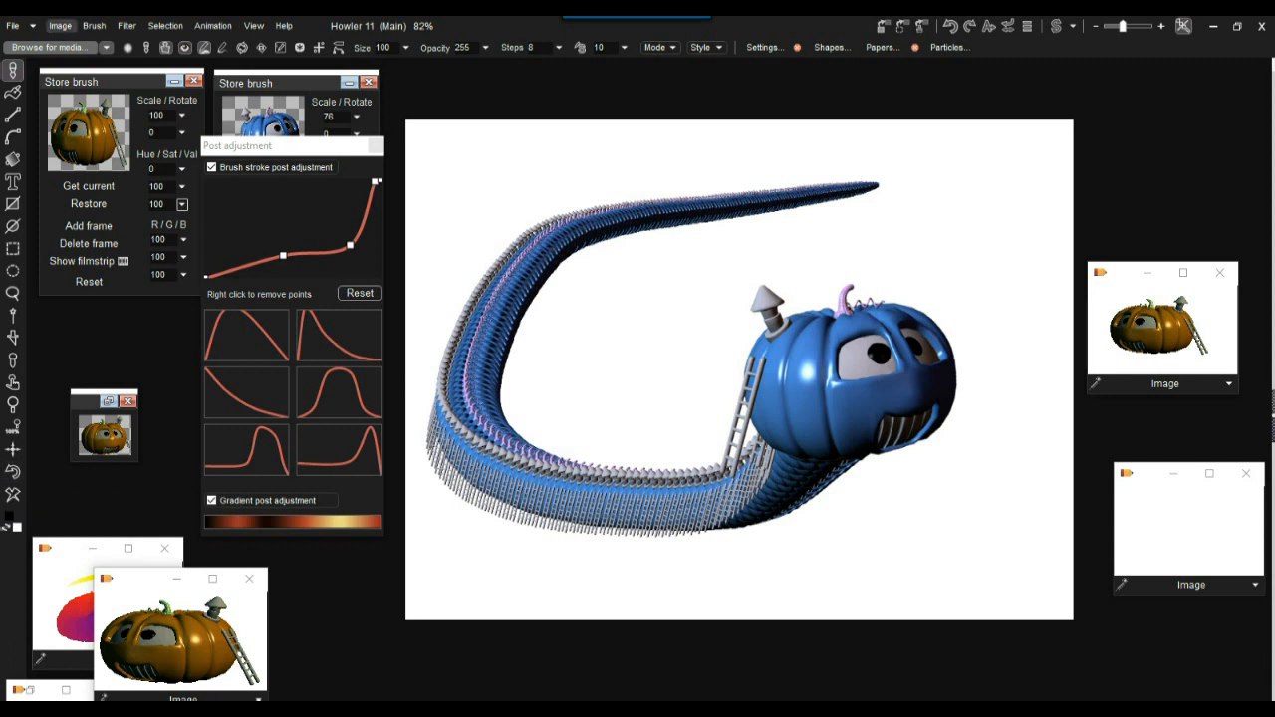
click(94, 25)
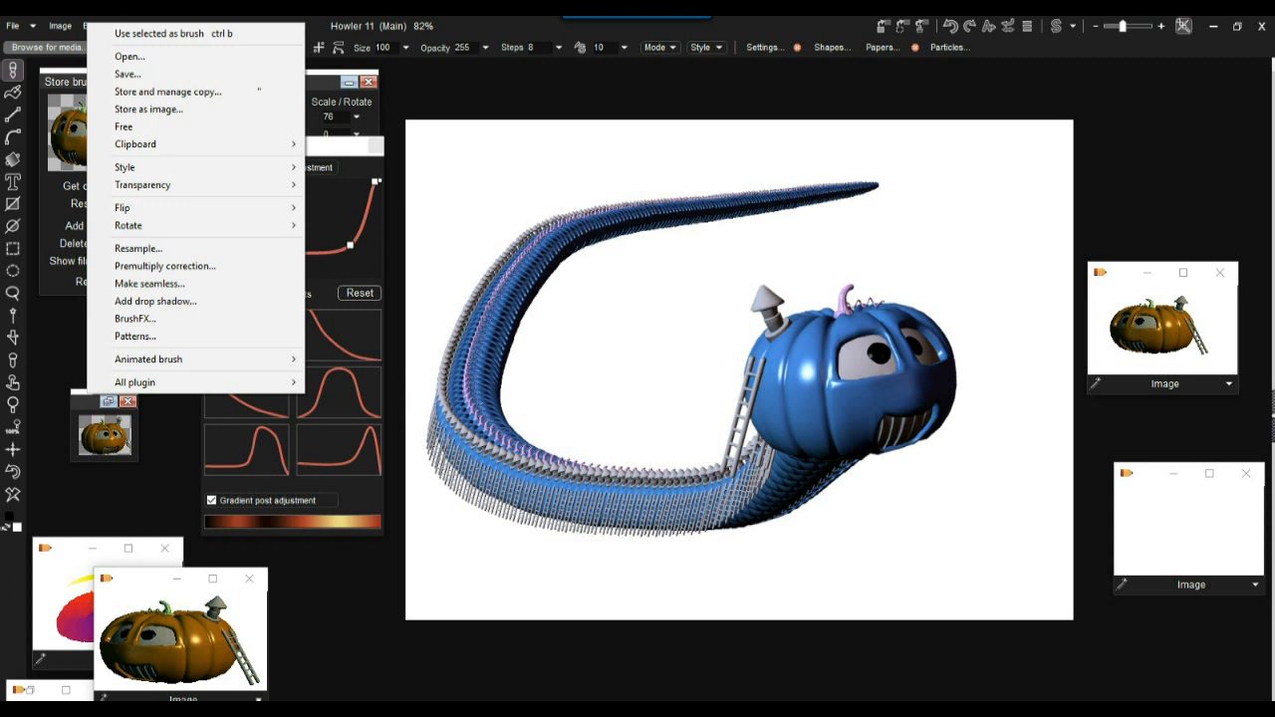
key(Escape)
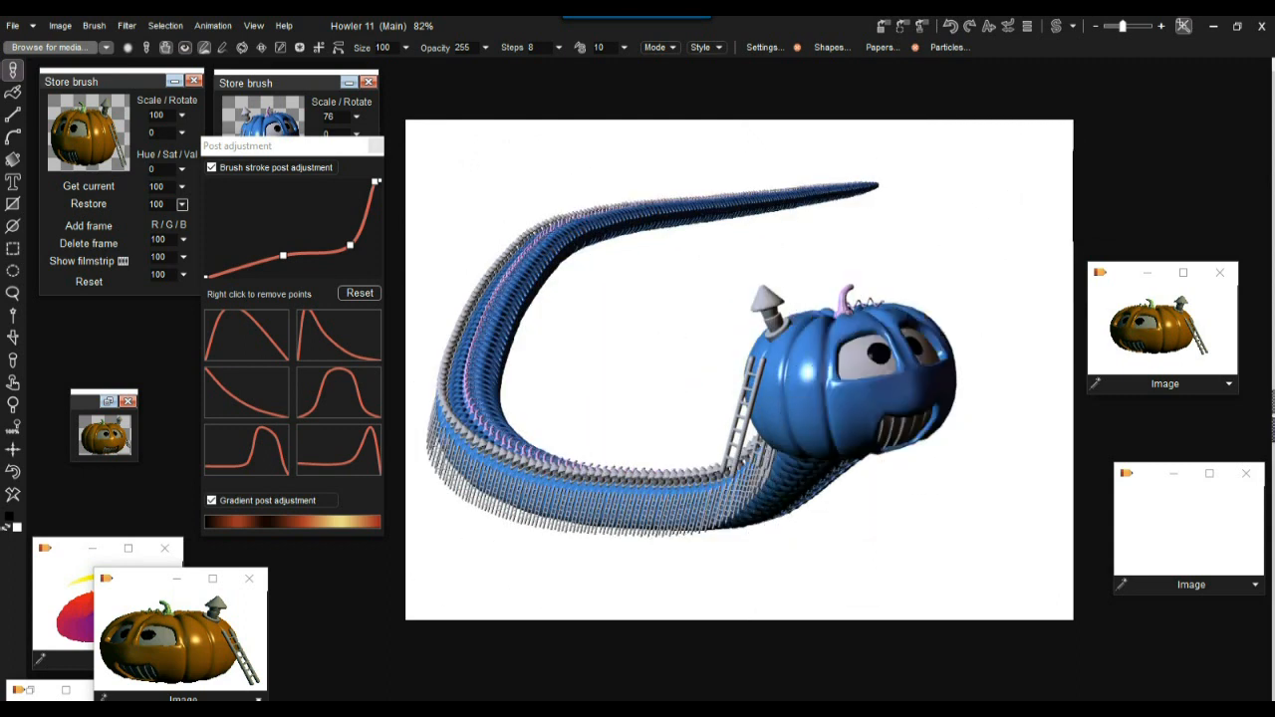
Expand the collapsed side panels and replace the C-shaped trail with two shorter blue pumpkin trails in Color style
drag(1271, 435, 1224, 452)
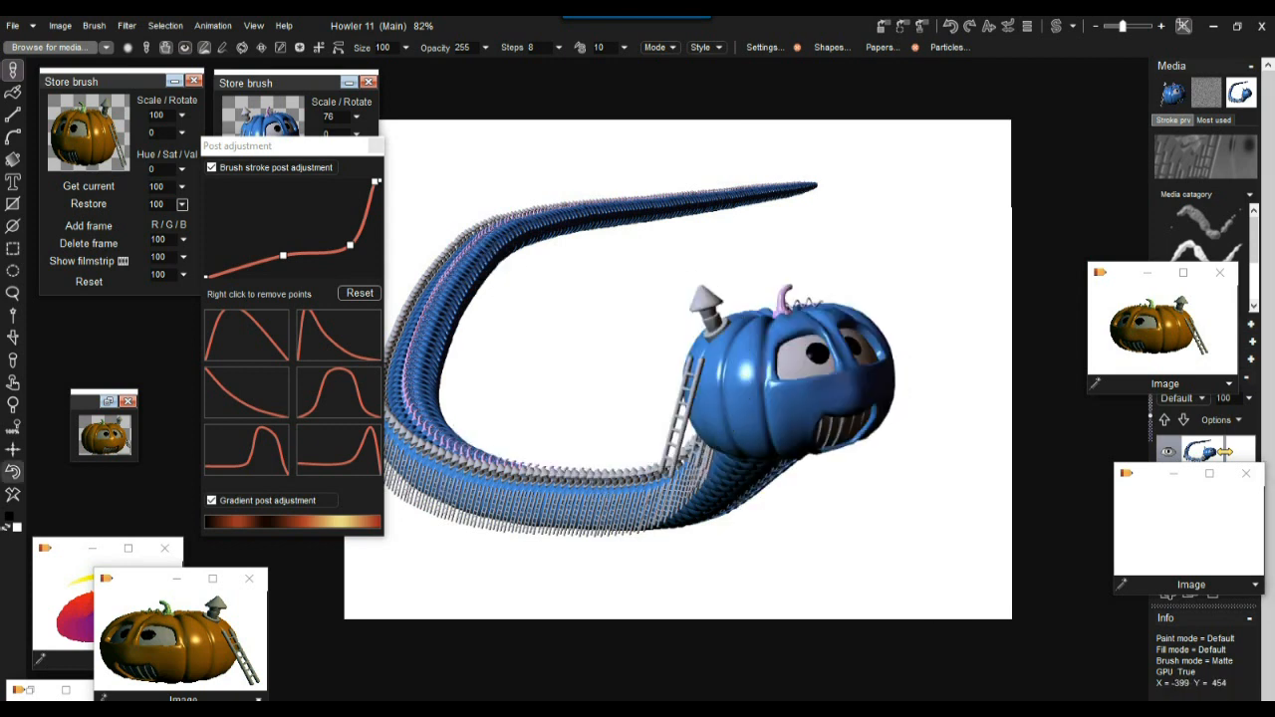
click(13, 472)
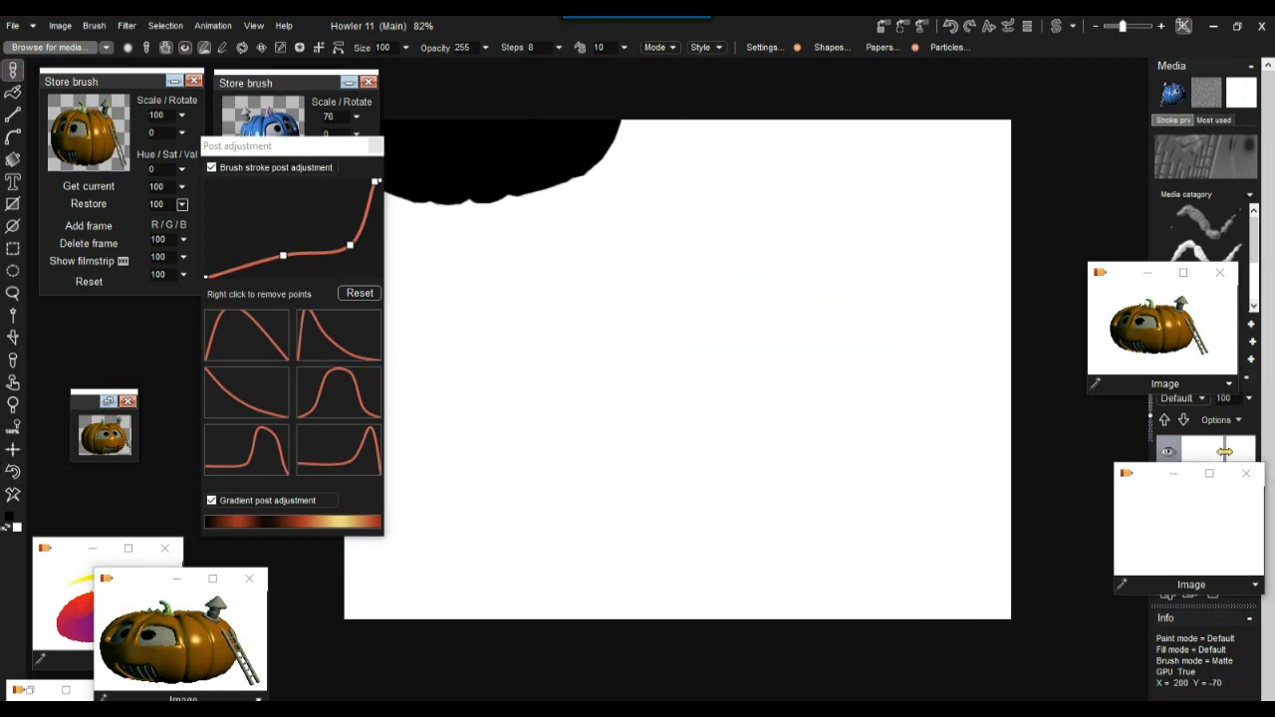
click(705, 46)
click(747, 51)
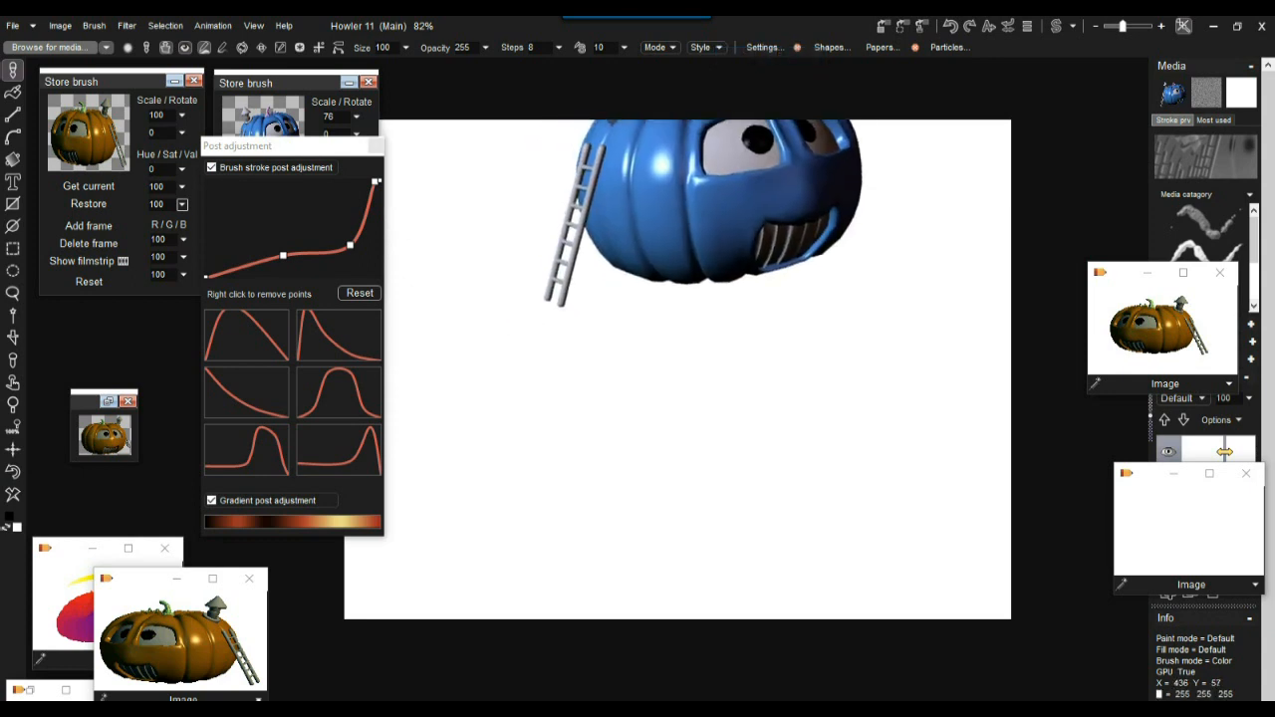
mouse_move(717, 164)
mouse_down()
mouse_move(598, 229)
mouse_move(709, 394)
mouse_move(889, 462)
mouse_up()
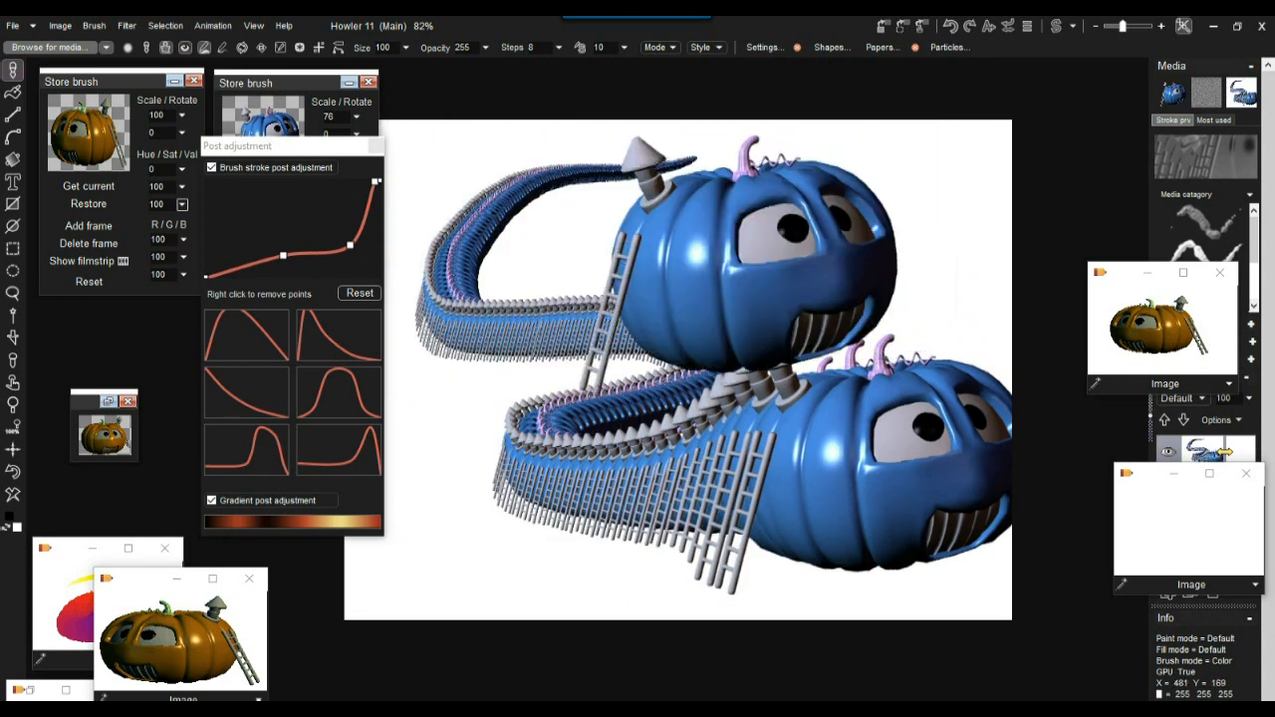
Remove both trails and paint a single winding S-shaped blue pumpkin trail ending in a large pumpkin
click(13, 472)
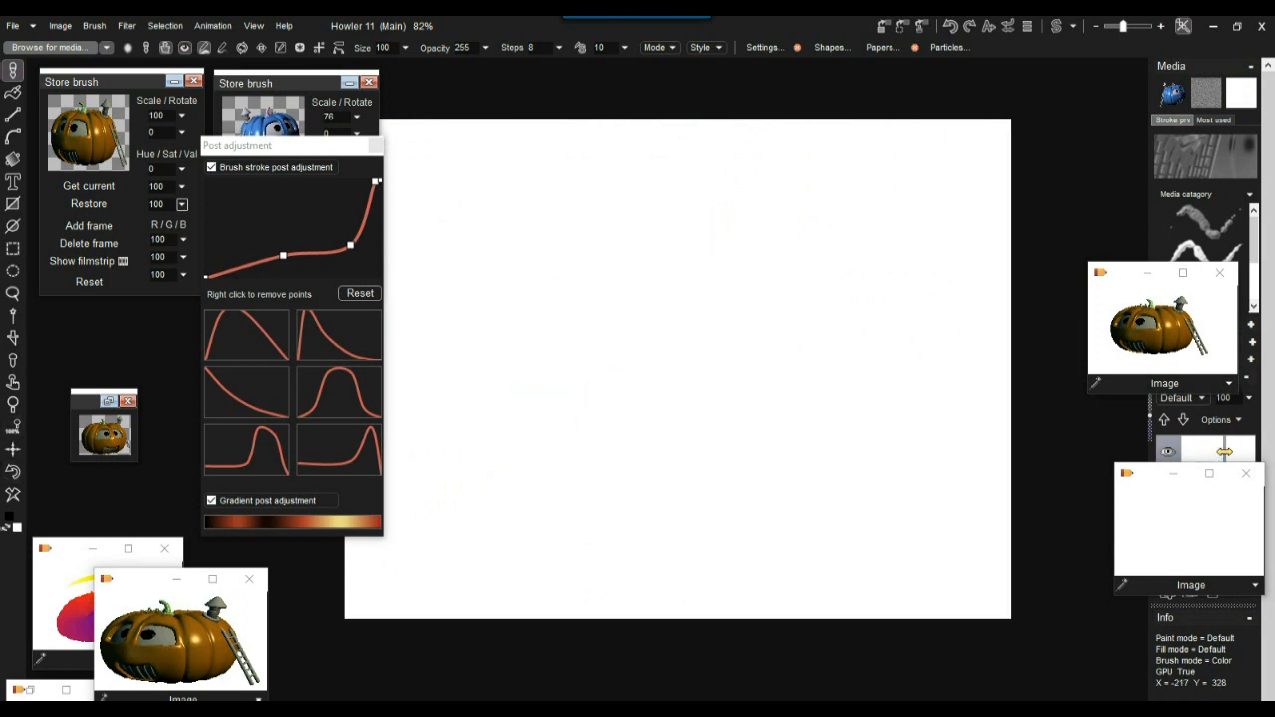
mouse_move(558, 175)
mouse_down()
mouse_move(446, 234)
mouse_move(498, 365)
mouse_move(687, 476)
mouse_move(817, 468)
mouse_up()
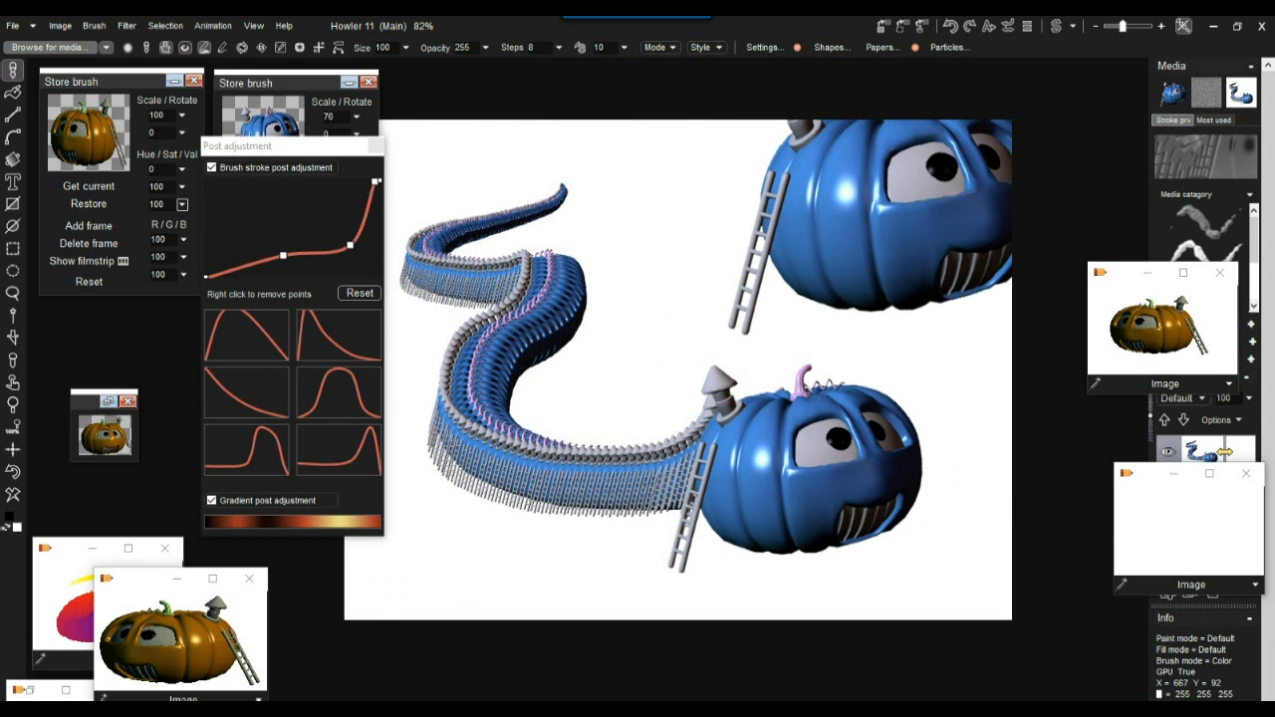
drag(463, 175, 678, 56)
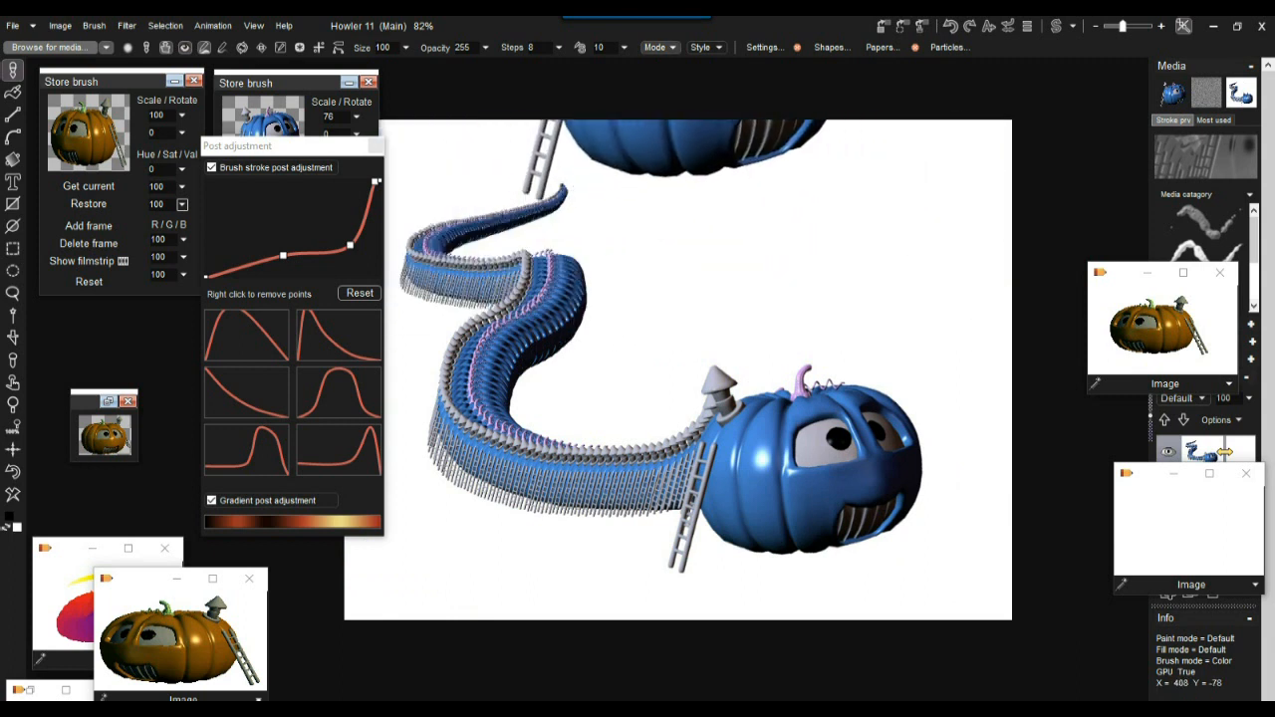
Switch the brush style to Matte and repeat the last stroke so the S-shaped trail is repainted in the gradient colours
click(704, 47)
click(752, 71)
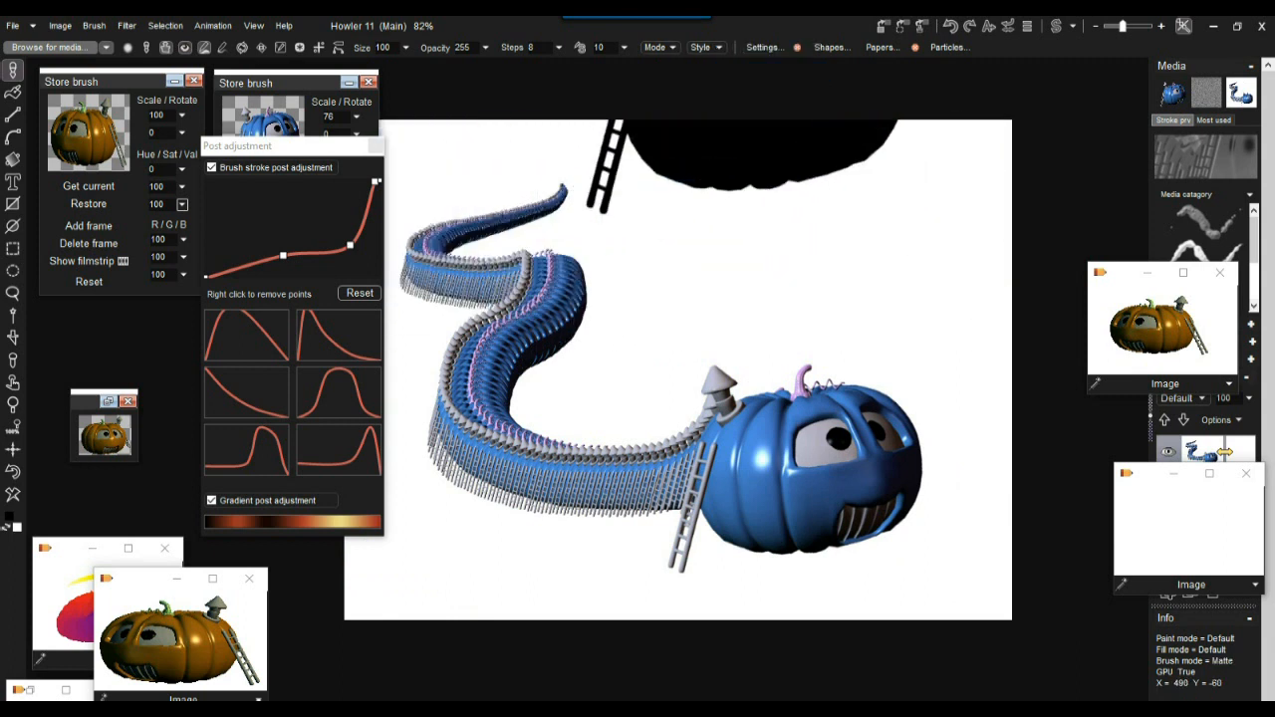
key(a)
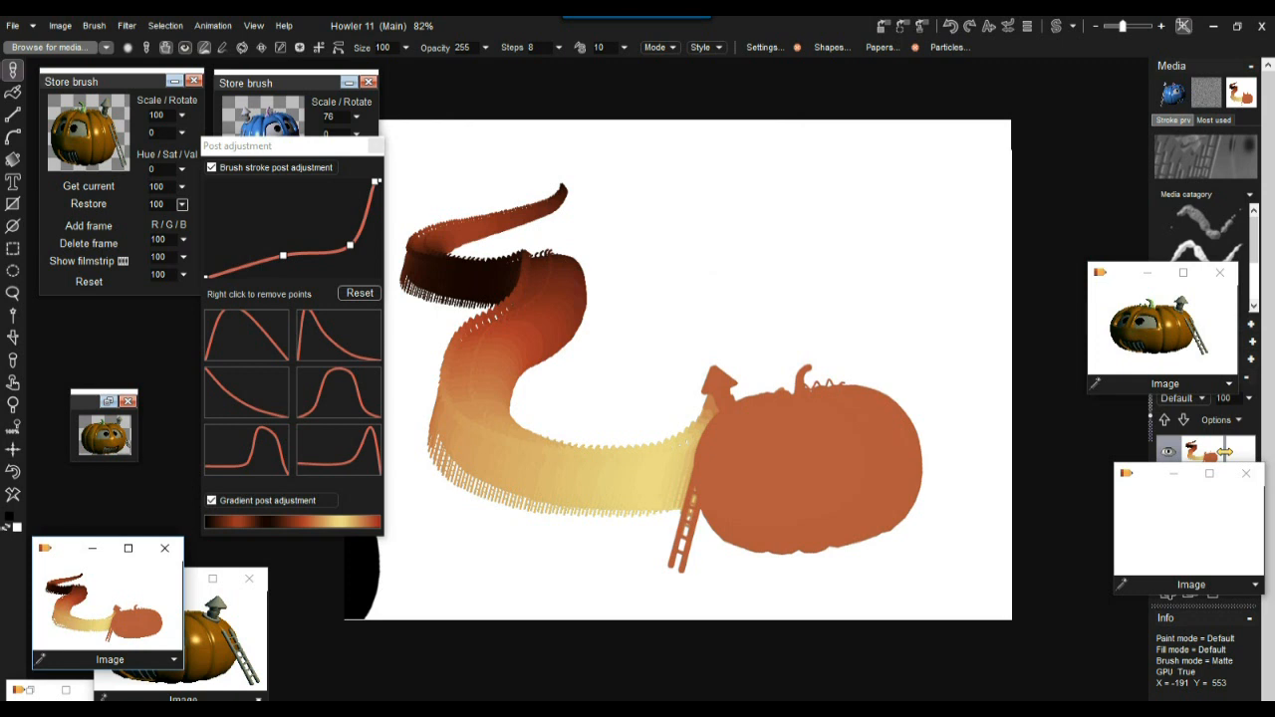
Undo the gradient repaint and stack image copies of the gradient and blue trail versions over the canvas's upper-right area
drag(66, 549, 944, 82)
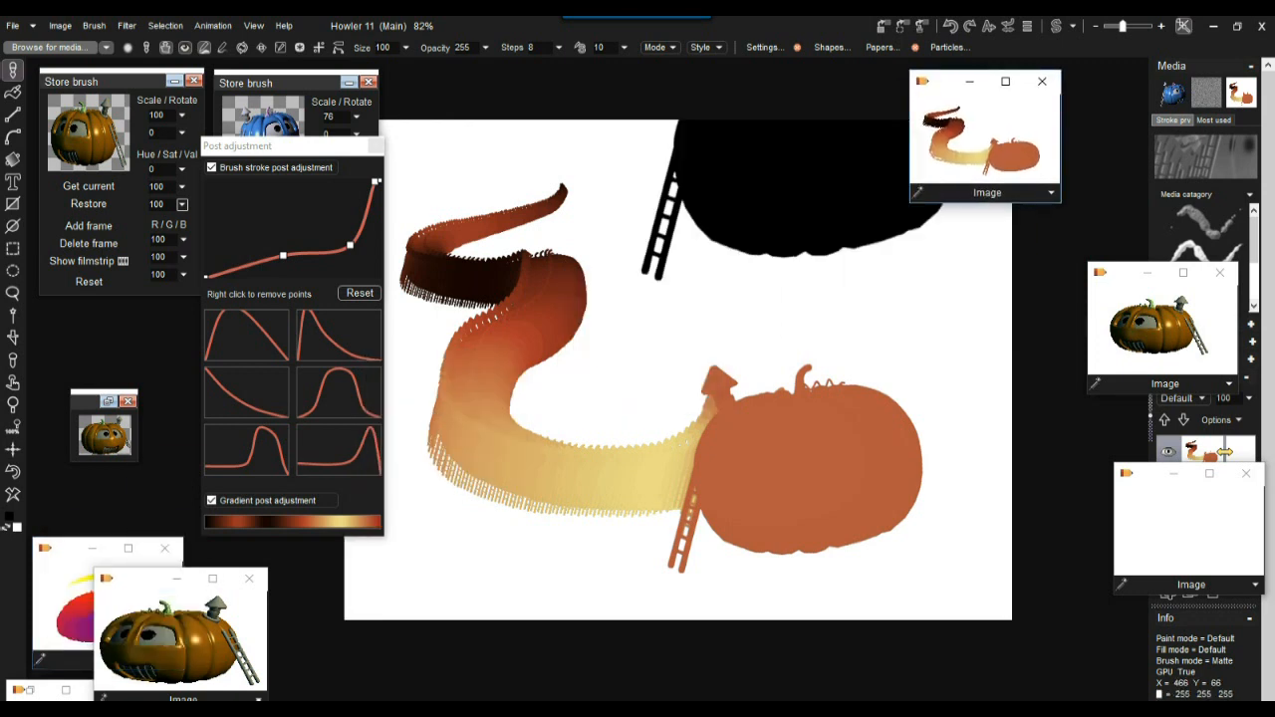
click(13, 472)
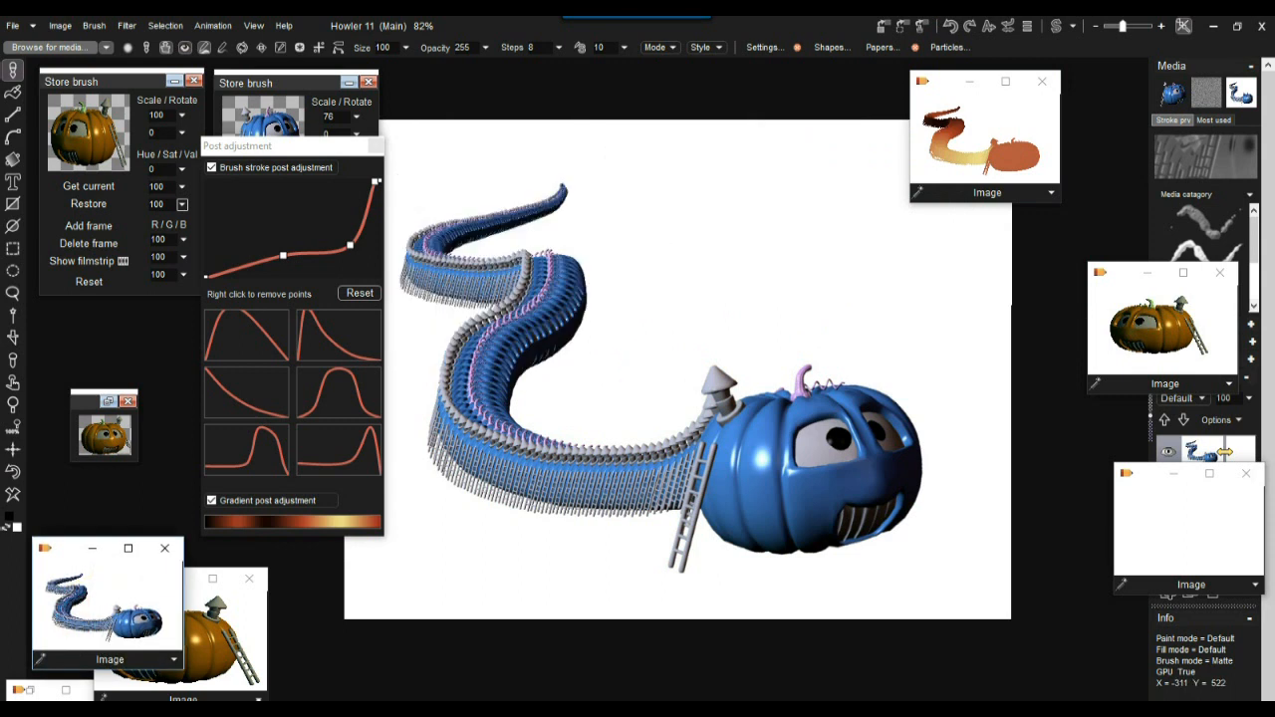
mouse_move(60, 548)
mouse_down()
mouse_move(753, 365)
mouse_move(960, 239)
mouse_move(937, 235)
mouse_up()
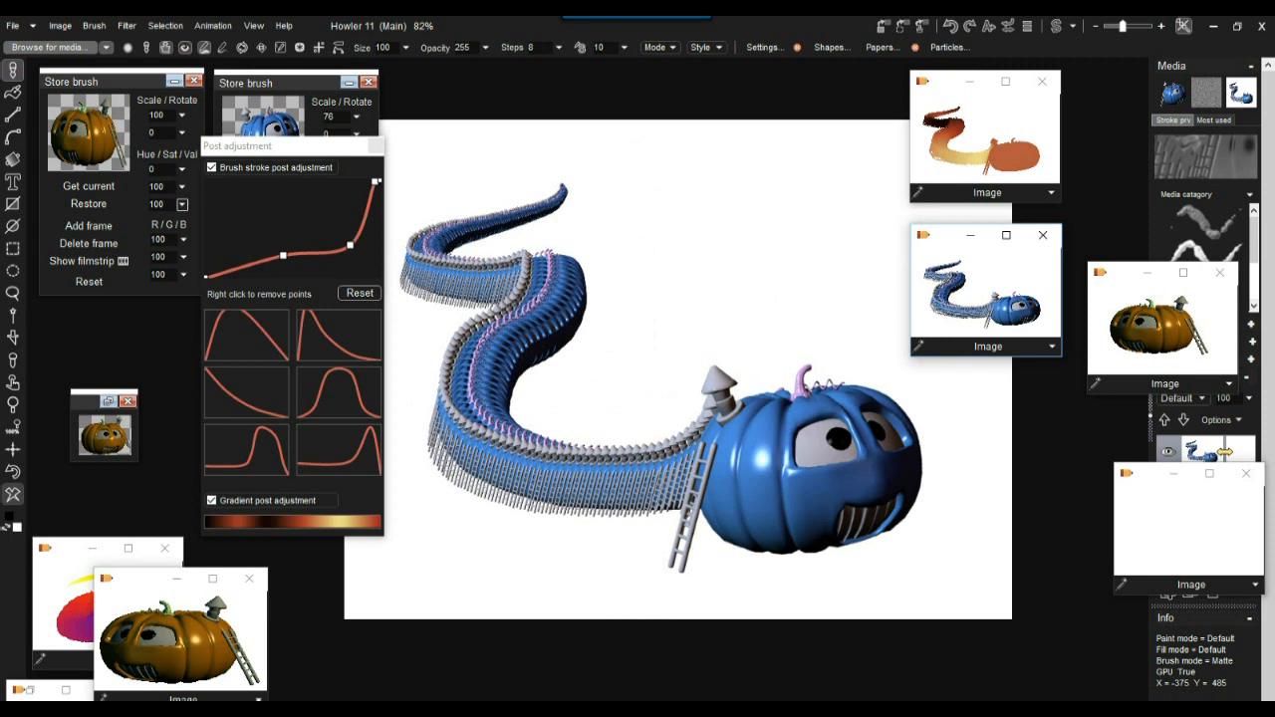
Clear the canvas and paint a looping blue pumpkin trail in Color style
click(13, 494)
click(708, 47)
click(749, 56)
mouse_move(493, 171)
mouse_down()
mouse_move(754, 164)
mouse_move(931, 438)
mouse_move(550, 297)
mouse_up()
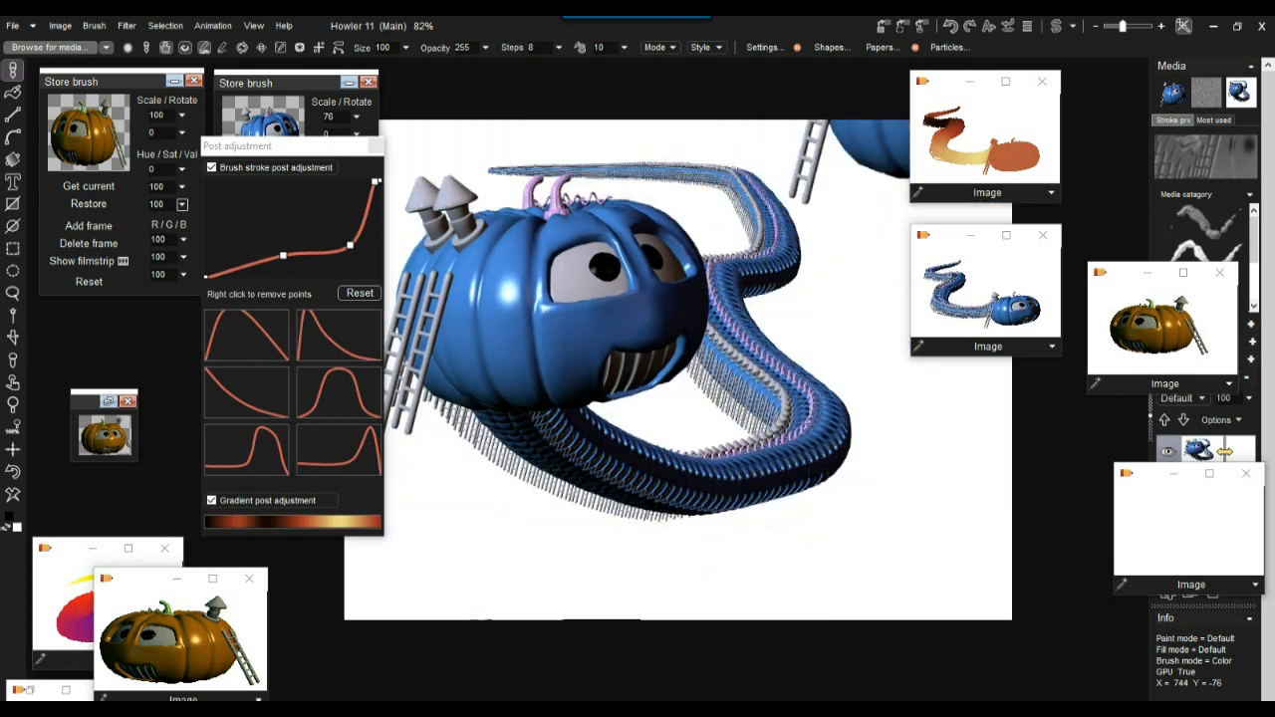
Close the two earlier trail copies and place a new image copy of the looping trail over the canvas's upper-right area
click(1042, 80)
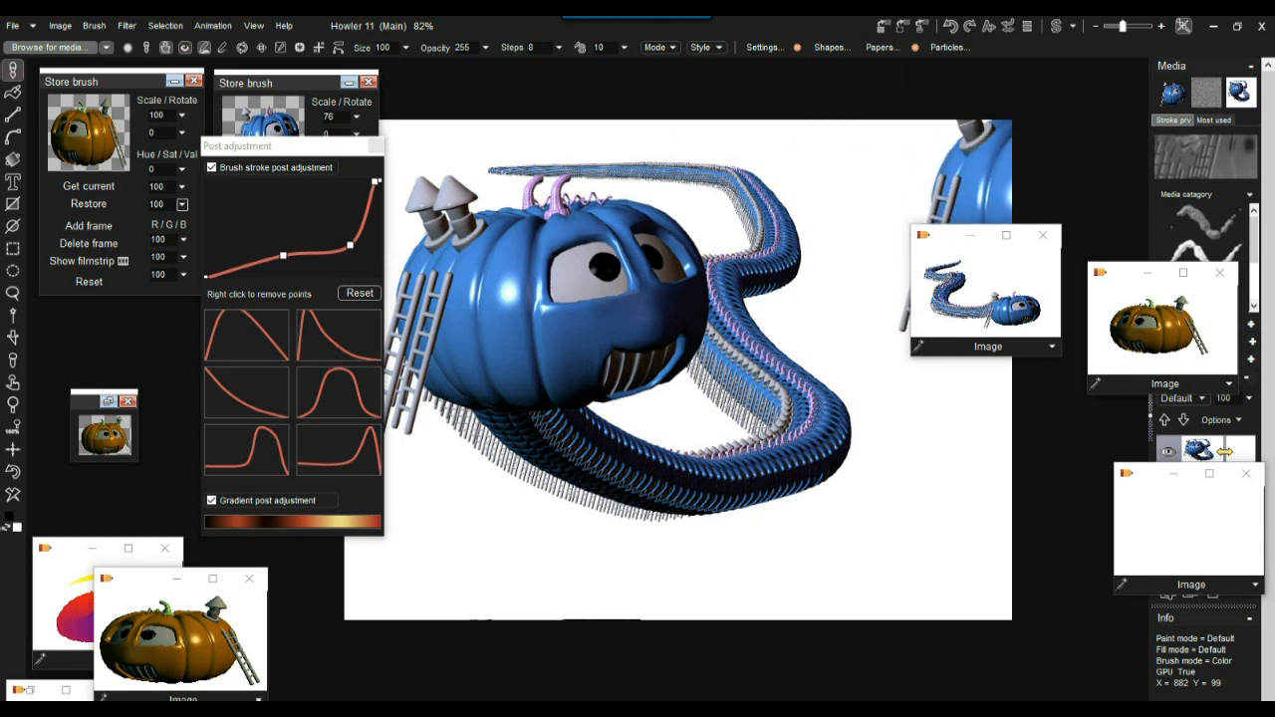
click(1042, 235)
click(72, 594)
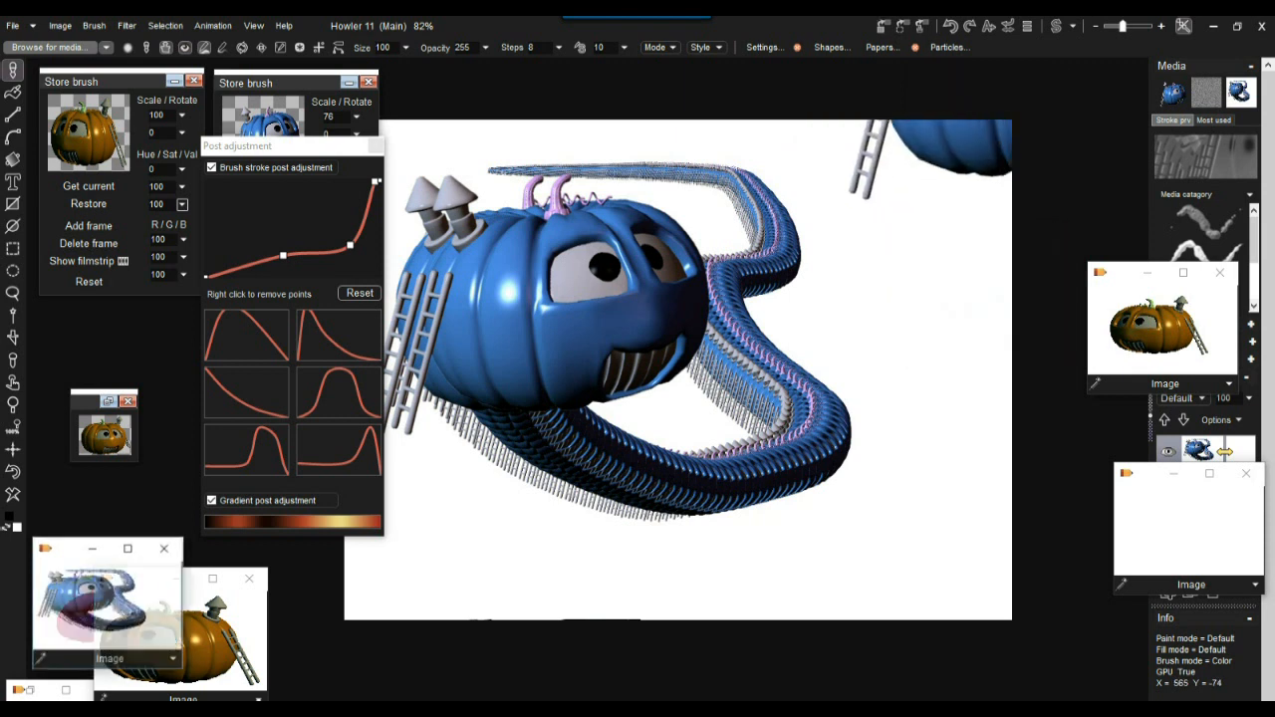
mouse_move(76, 549)
mouse_down()
mouse_move(951, 132)
mouse_move(958, 154)
mouse_up()
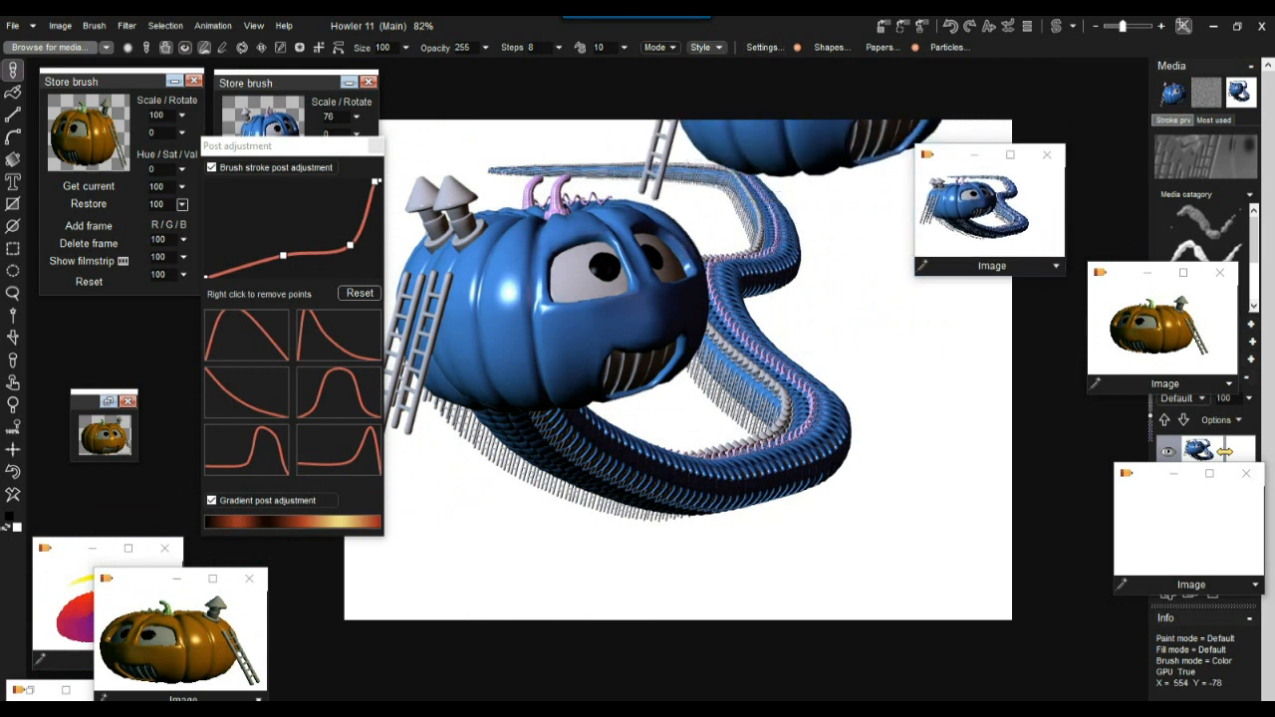
Set the brush style to Matte and repeat the looping stroke so the trail is repainted in the gradient colours
click(703, 47)
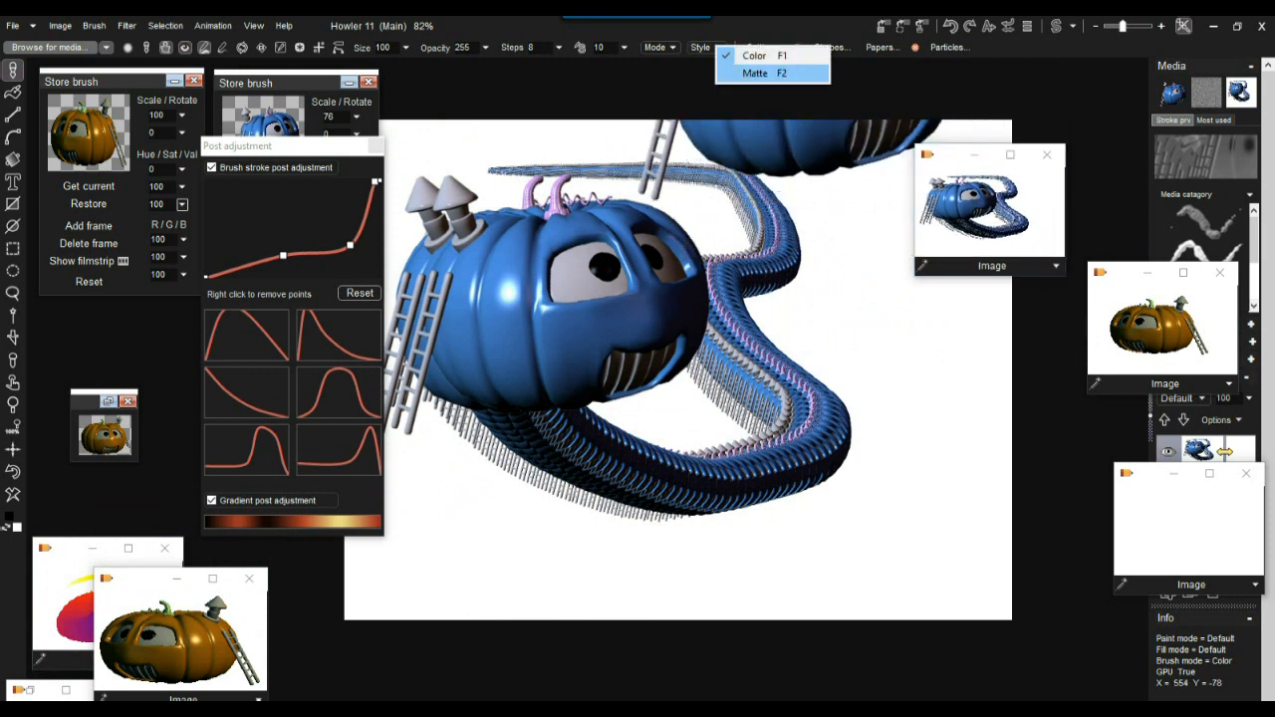
click(754, 72)
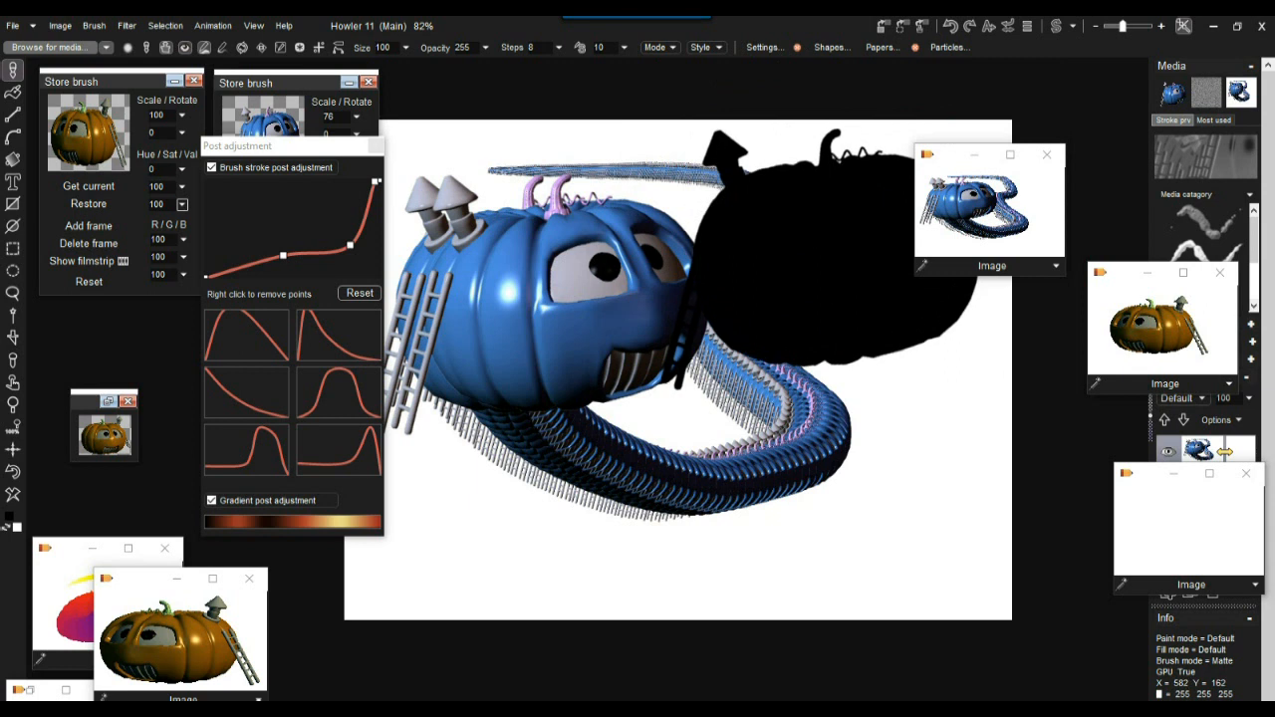
mouse_move(532, 167)
mouse_down()
mouse_move(561, 171)
mouse_move(729, 286)
mouse_move(763, 479)
mouse_move(493, 360)
mouse_up()
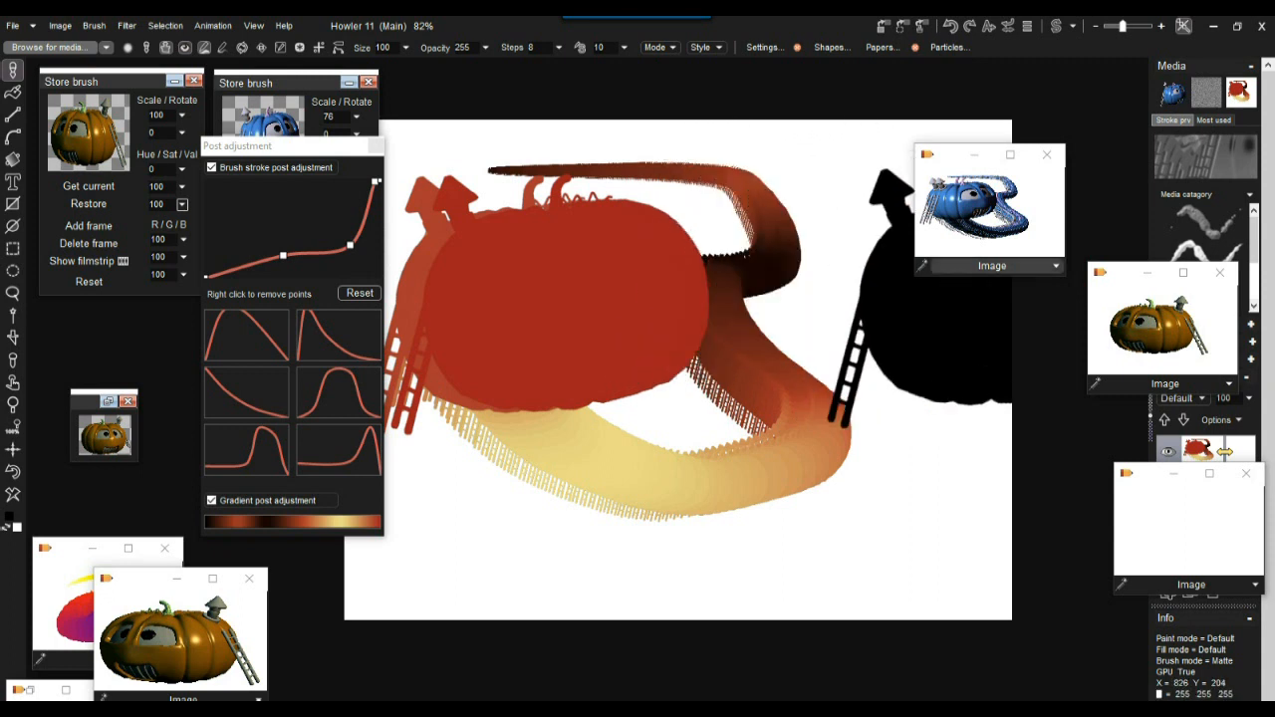
Combine the blue trail image copy with the canvas twice using Screen
click(1056, 265)
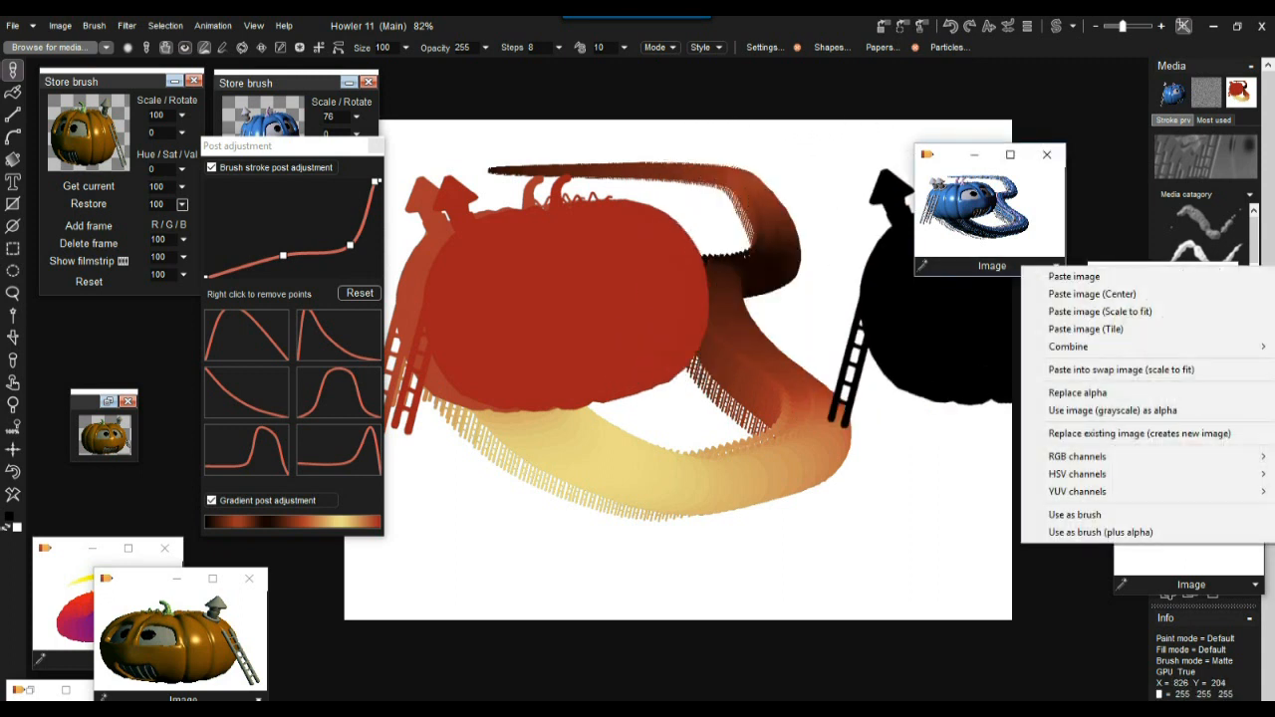
mouse_move(1086, 346)
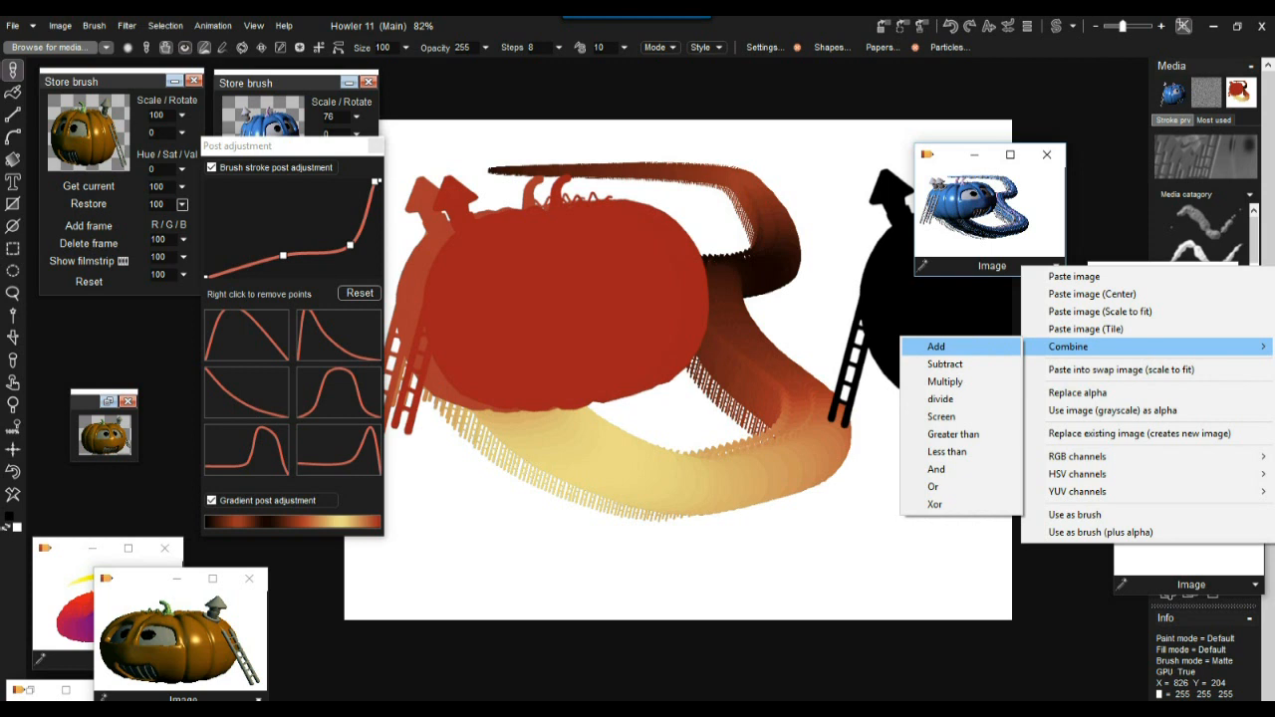
click(941, 417)
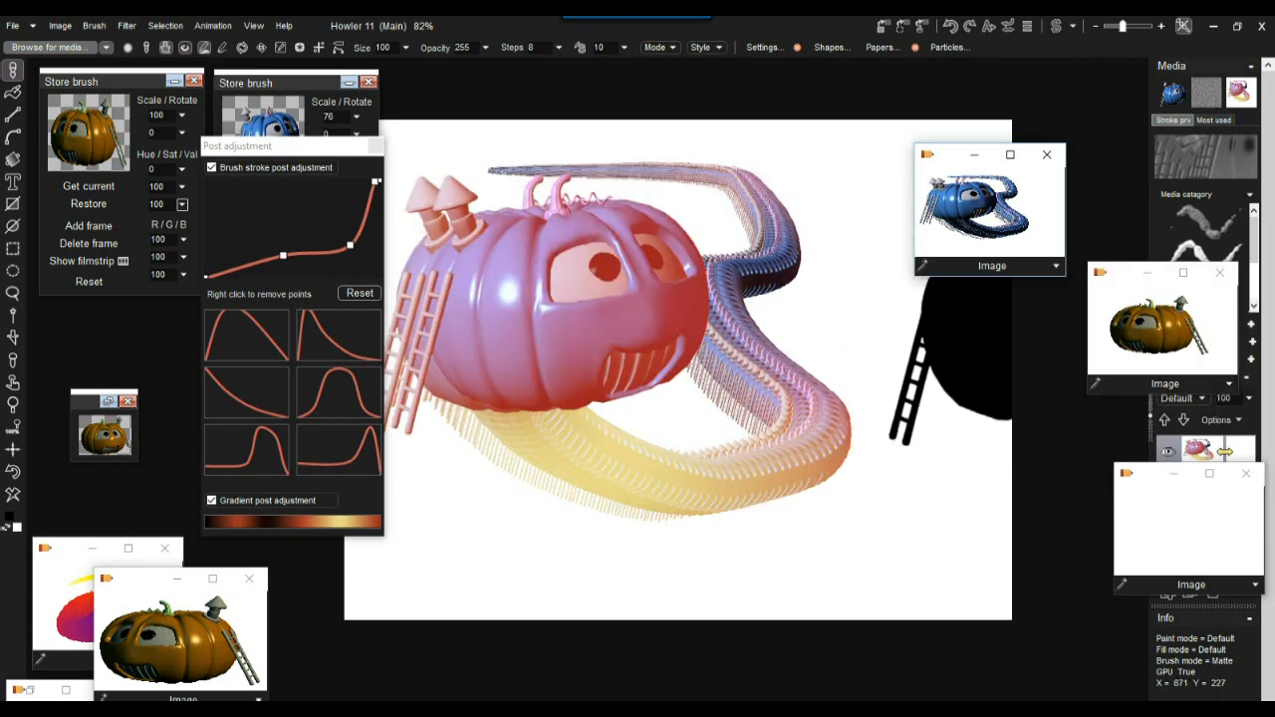
click(1056, 266)
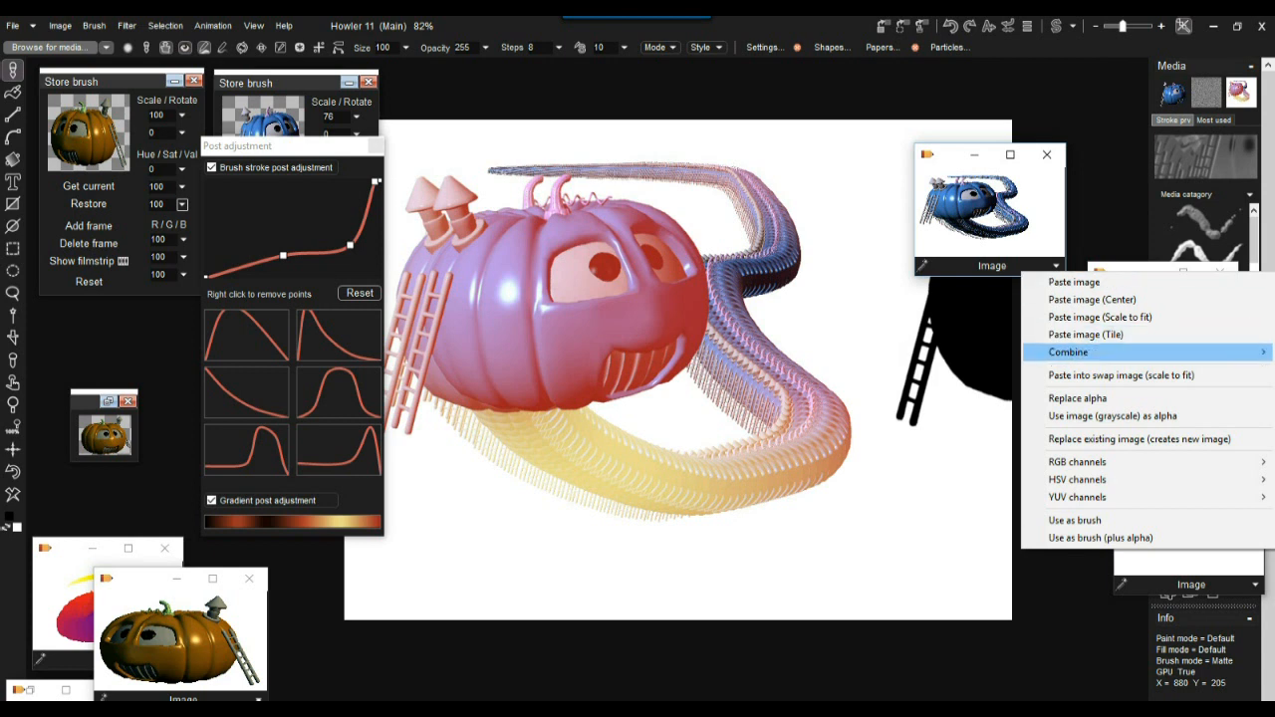
mouse_move(1067, 352)
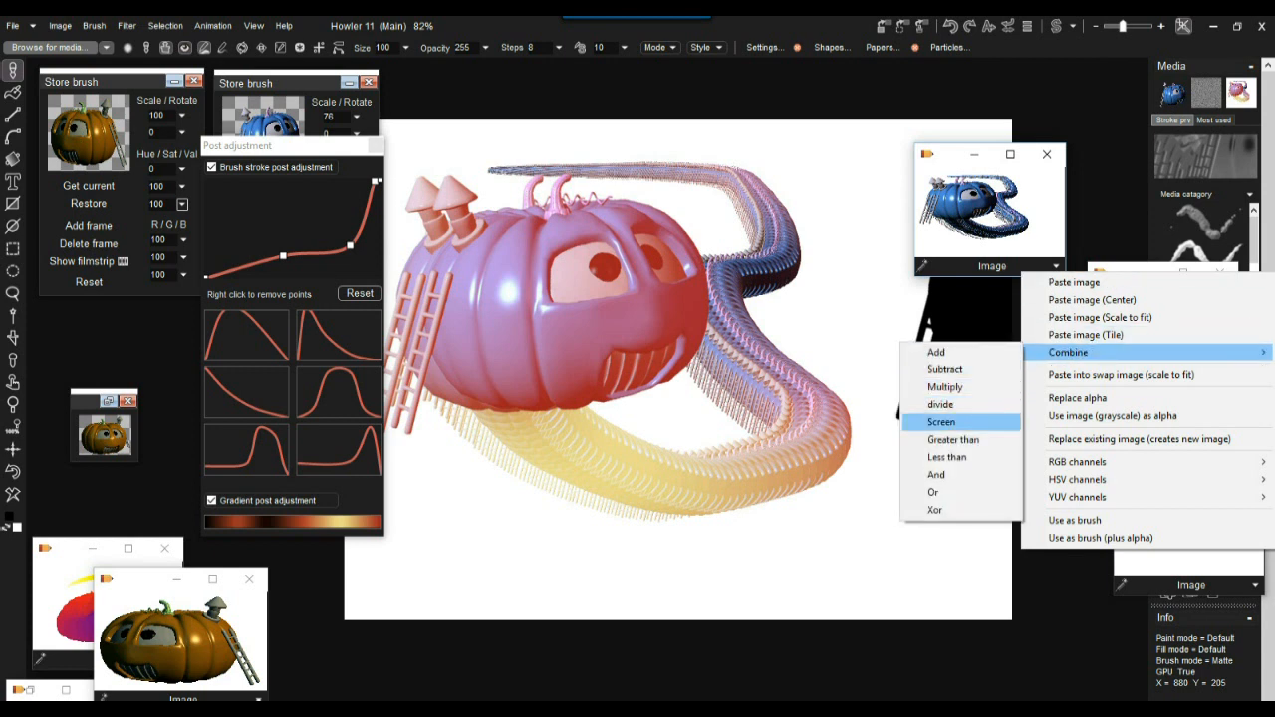
click(942, 422)
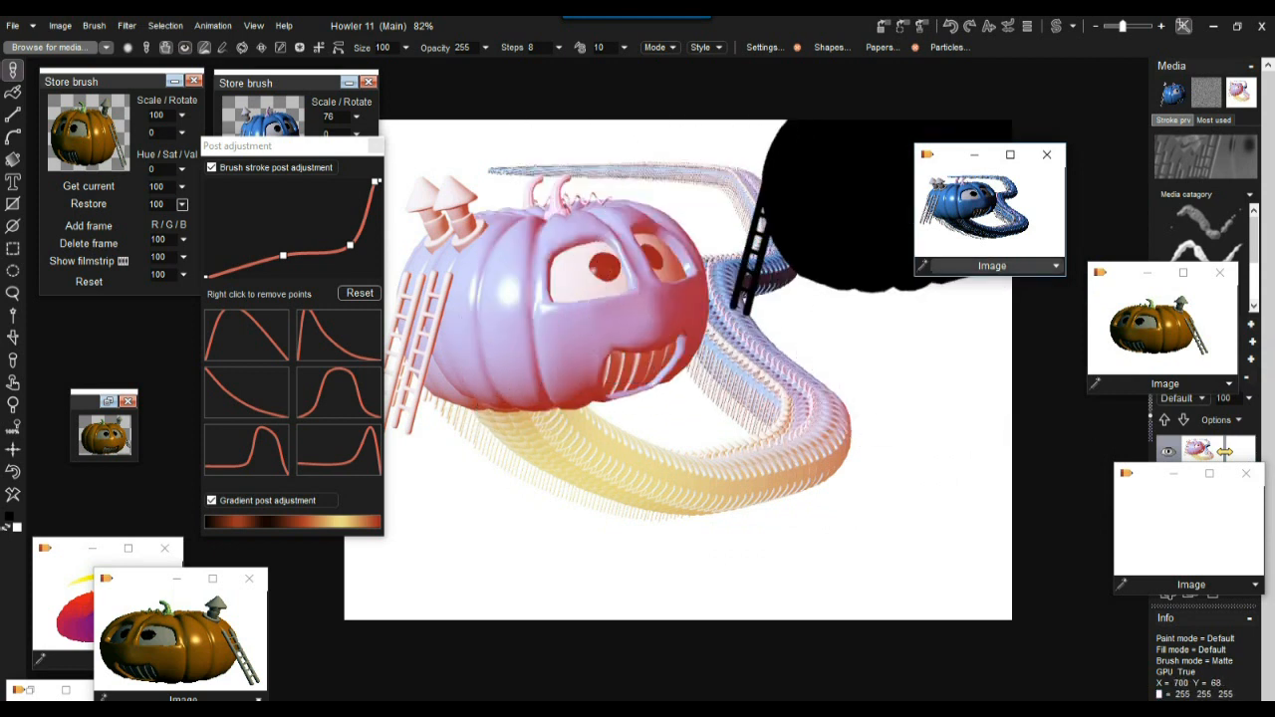
Combine the blue trail copy with the canvas using Multiply and reduce the effect to 116 with Interactive undo
click(1022, 266)
mouse_move(1067, 344)
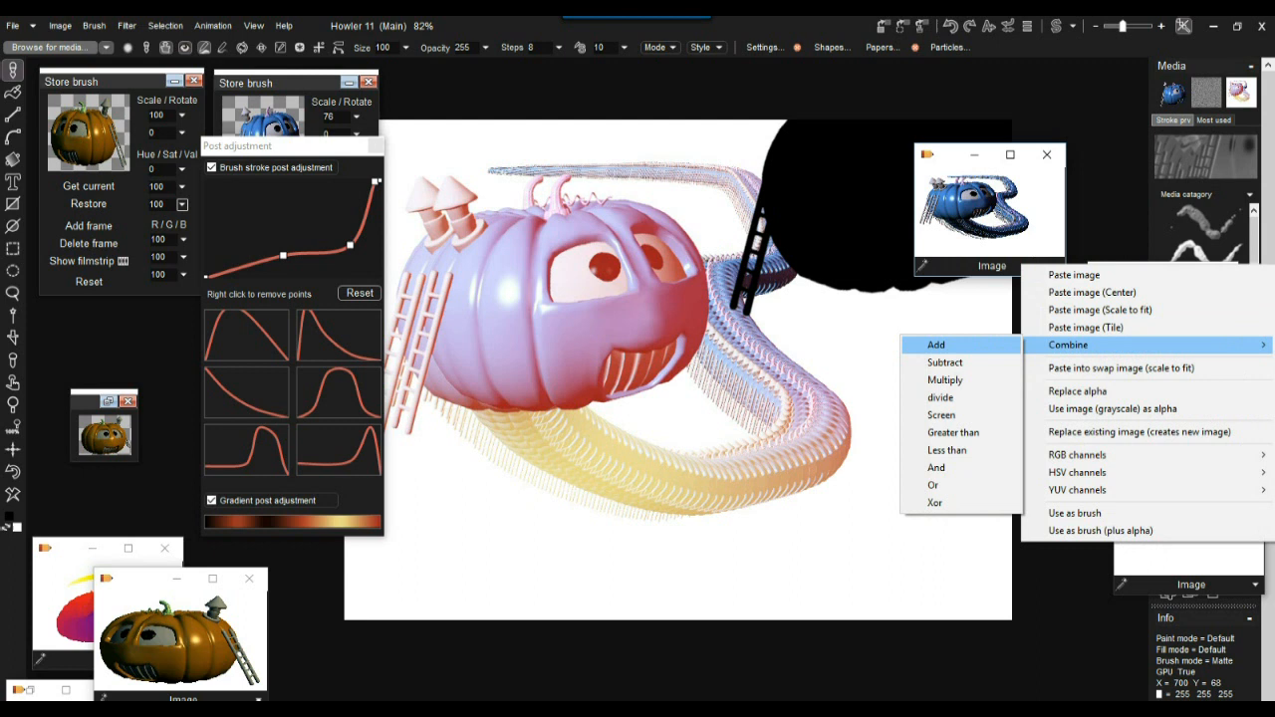
click(944, 379)
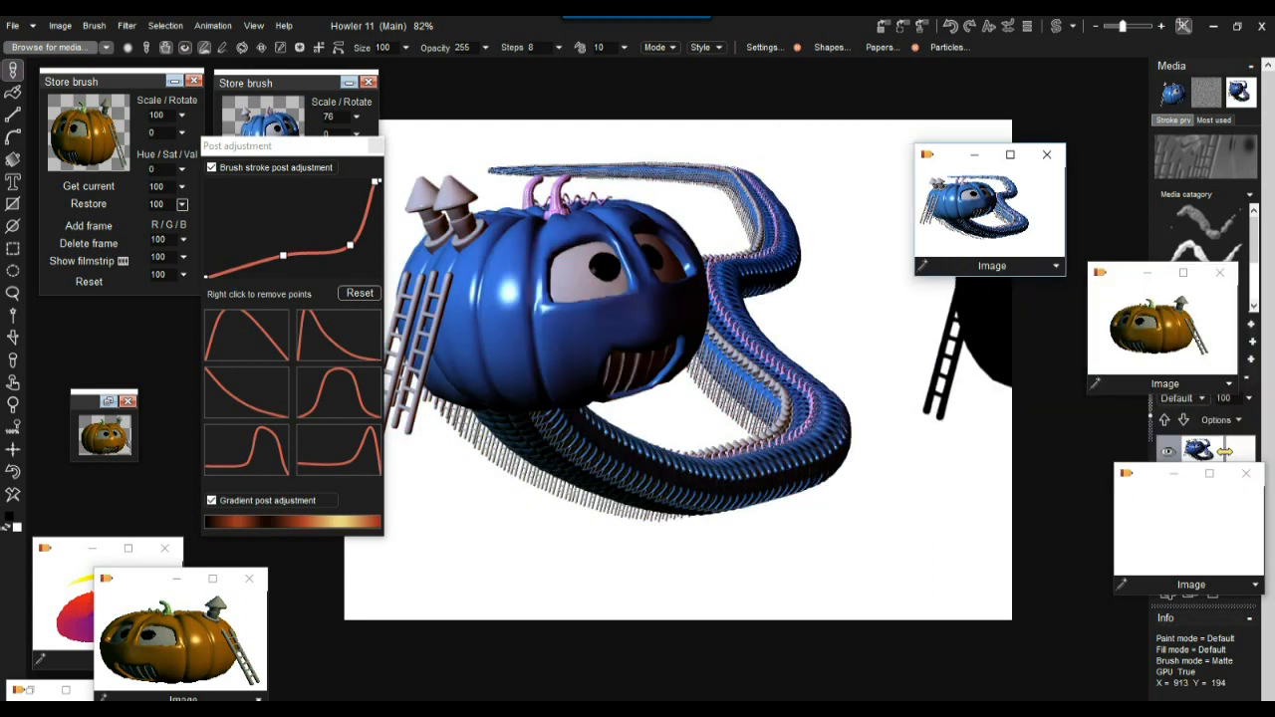
click(1008, 27)
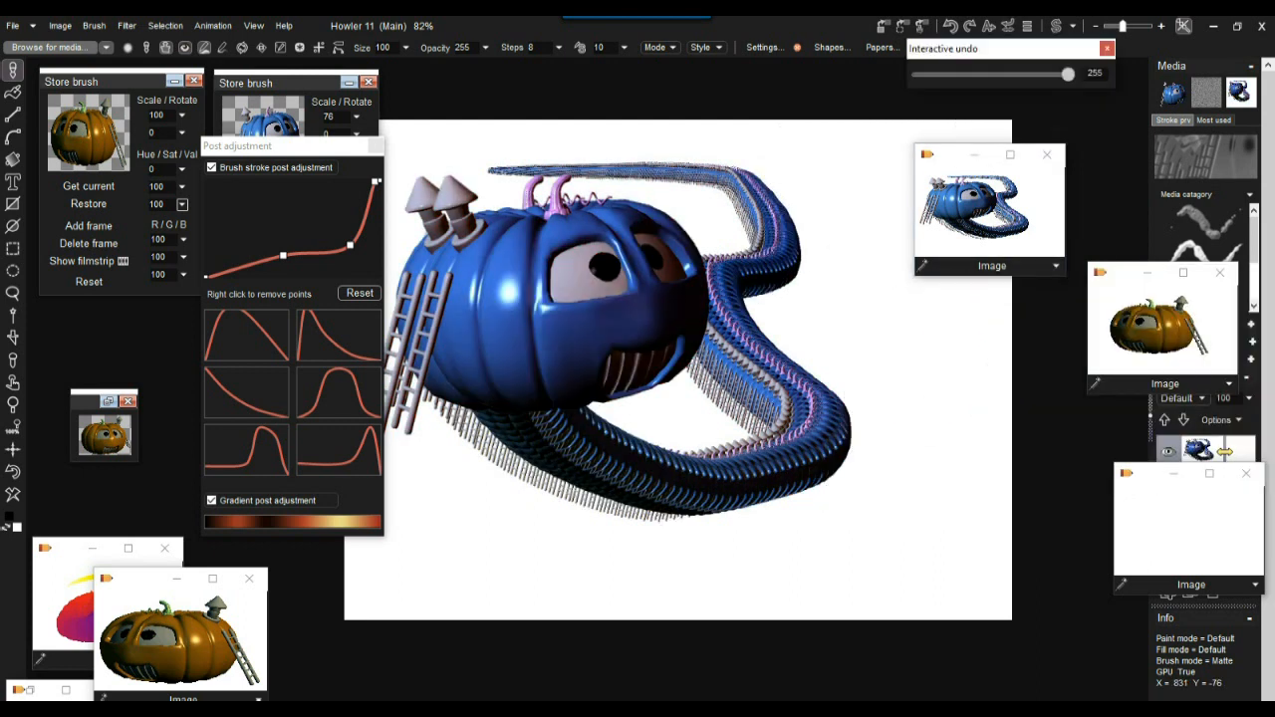
mouse_move(1066, 74)
mouse_down()
mouse_move(936, 73)
mouse_move(1010, 74)
mouse_move(961, 74)
mouse_move(986, 74)
mouse_up()
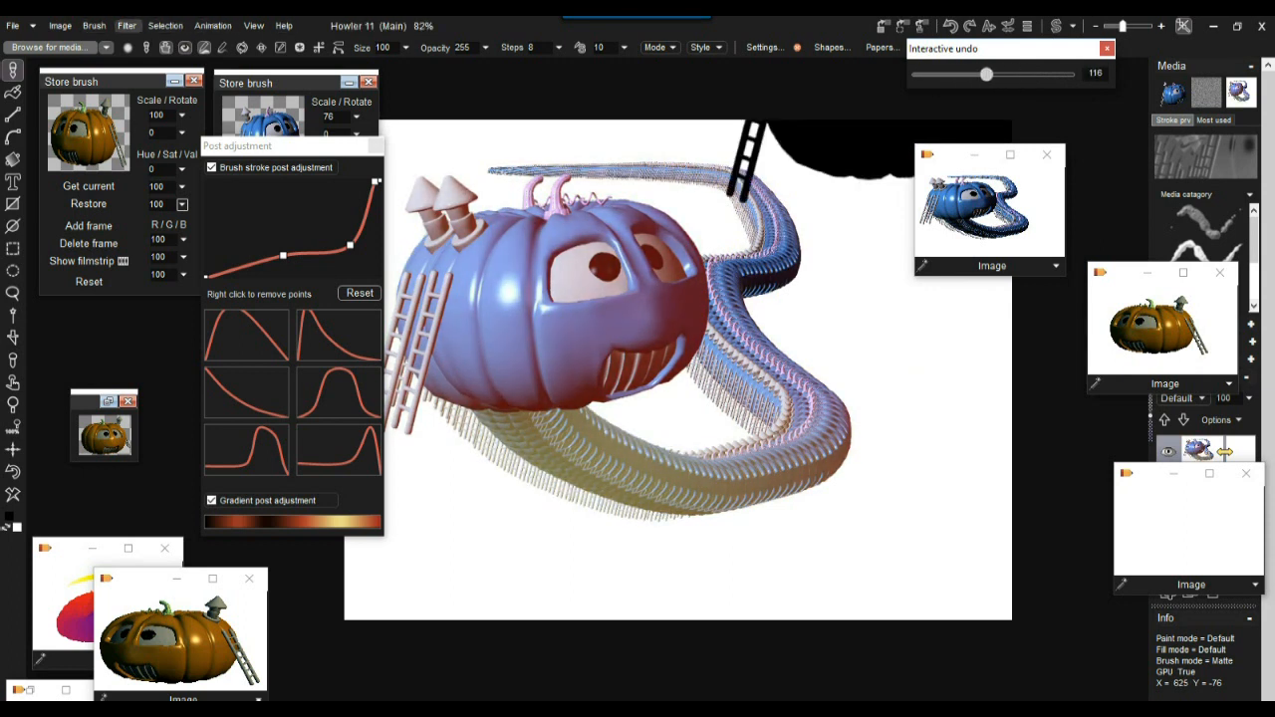
Adjust the canvas colours to hue 140, saturation 163 and value 307
click(126, 25)
mouse_move(199, 60)
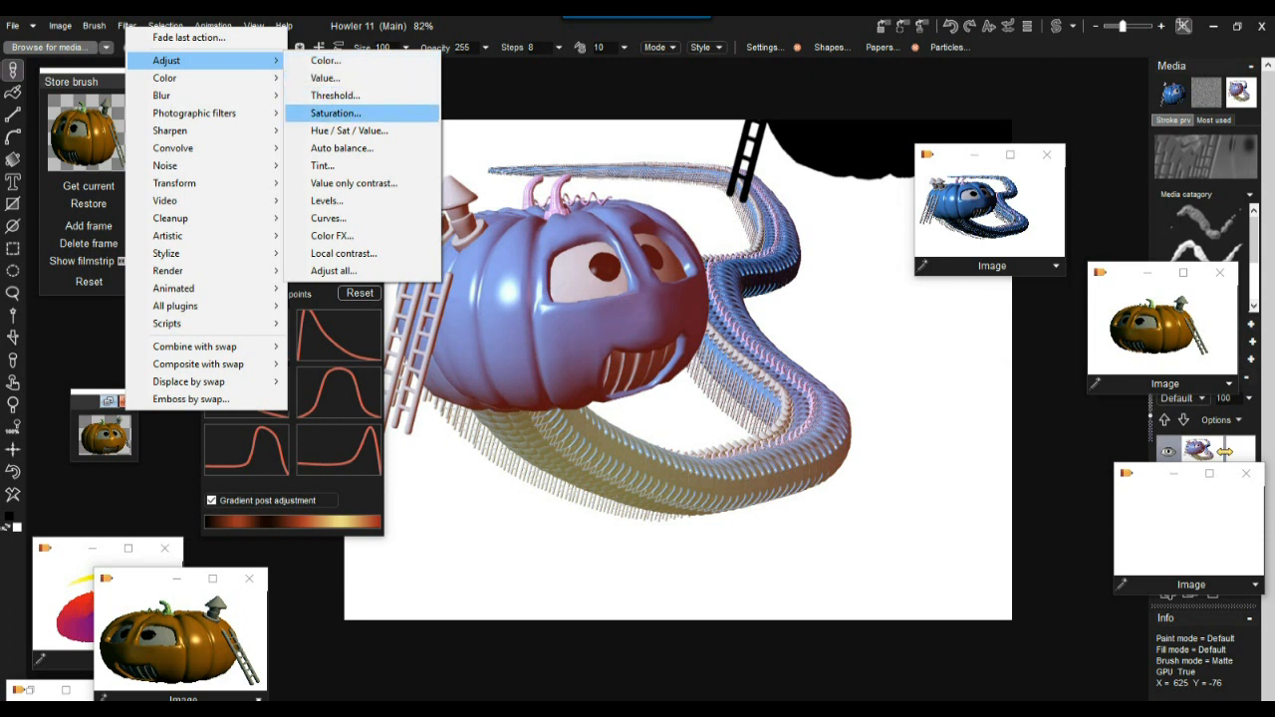
click(349, 130)
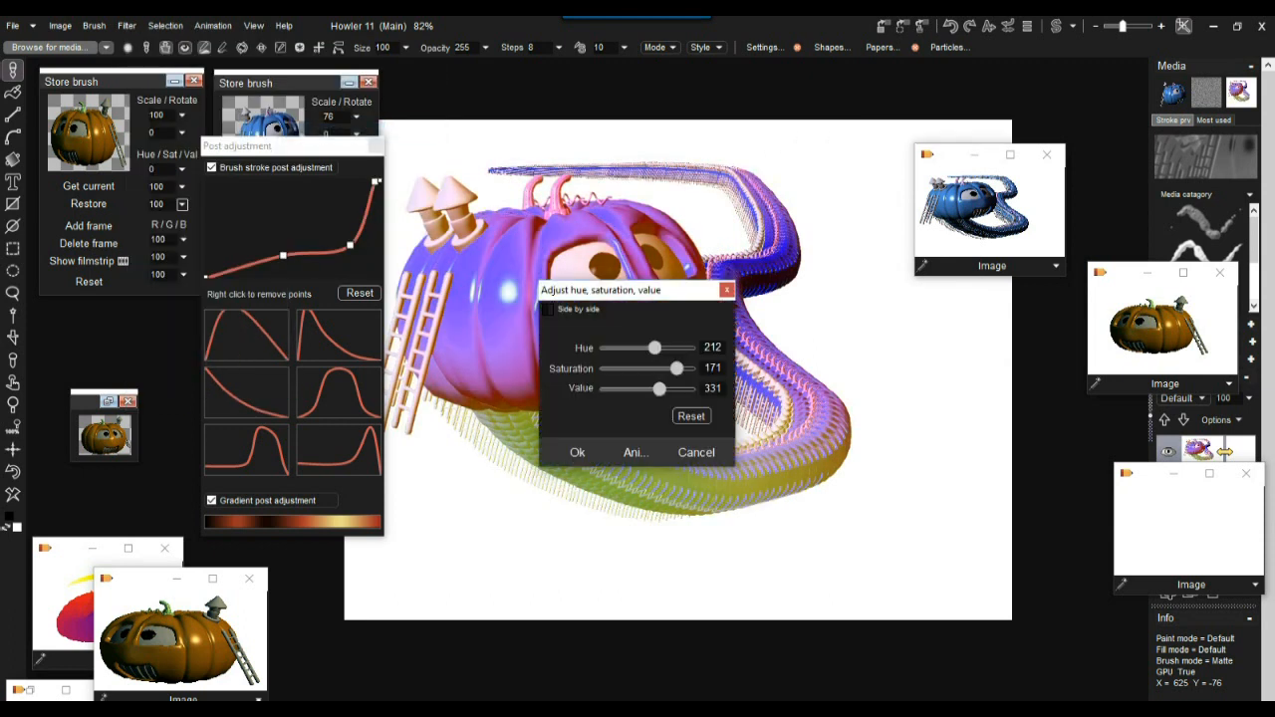
drag(617, 290, 329, 157)
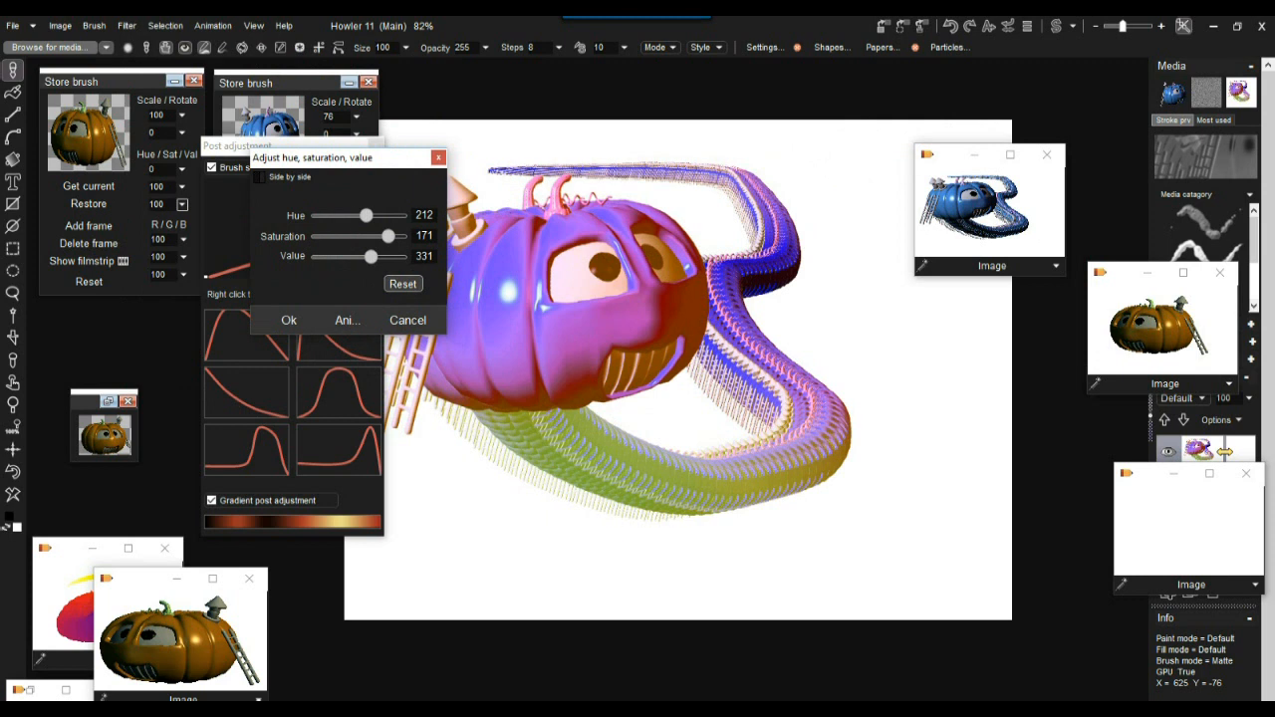
click(402, 284)
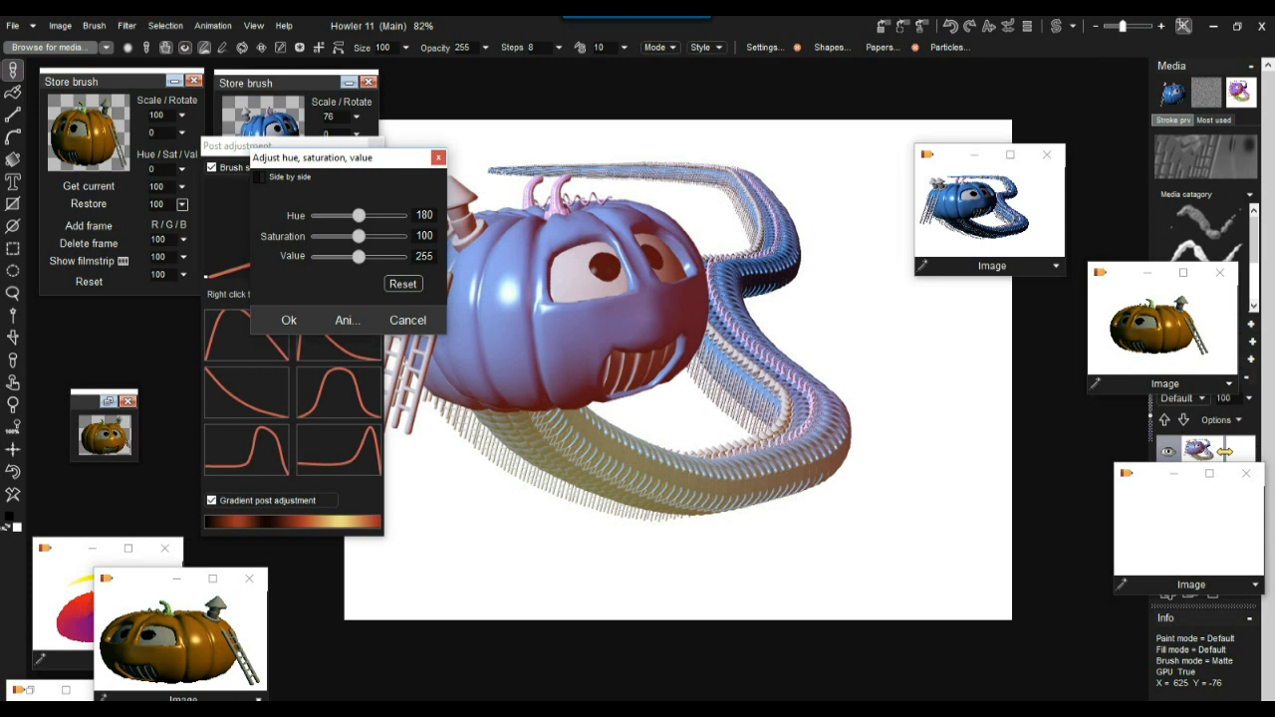
drag(358, 216, 351, 216)
drag(359, 236, 369, 236)
drag(358, 256, 317, 215)
drag(317, 215, 349, 215)
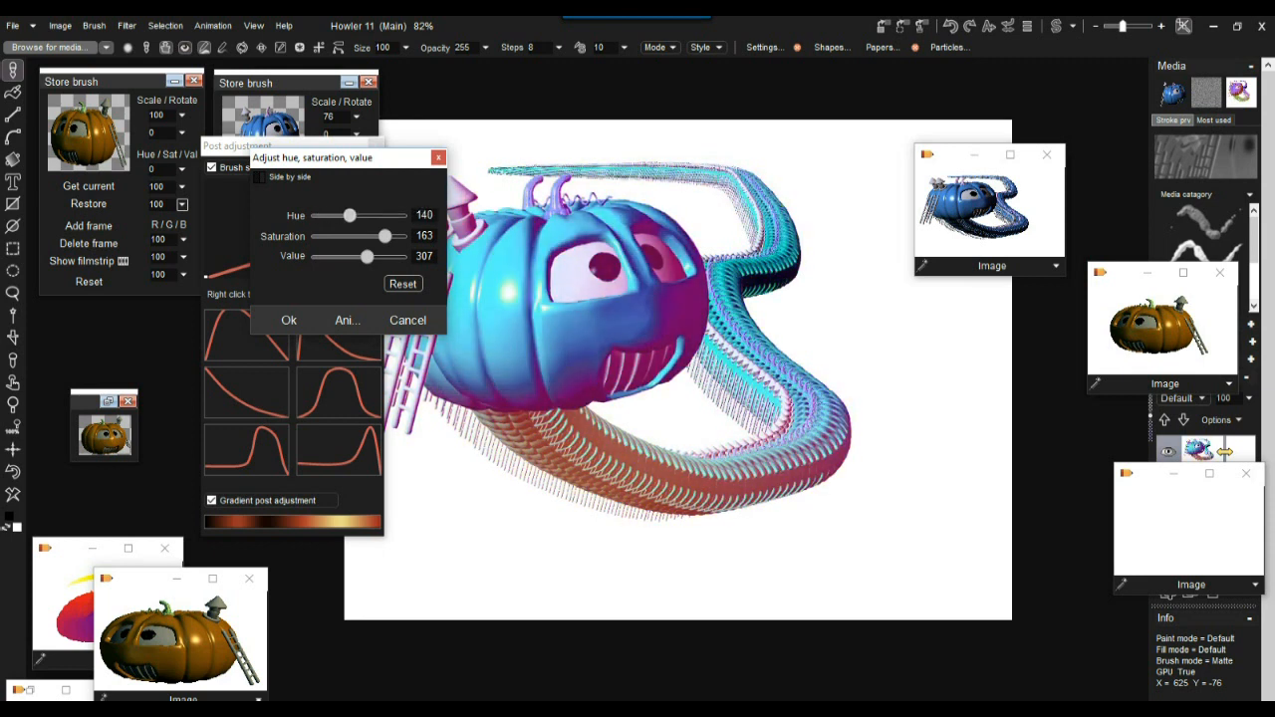
drag(339, 157, 201, 167)
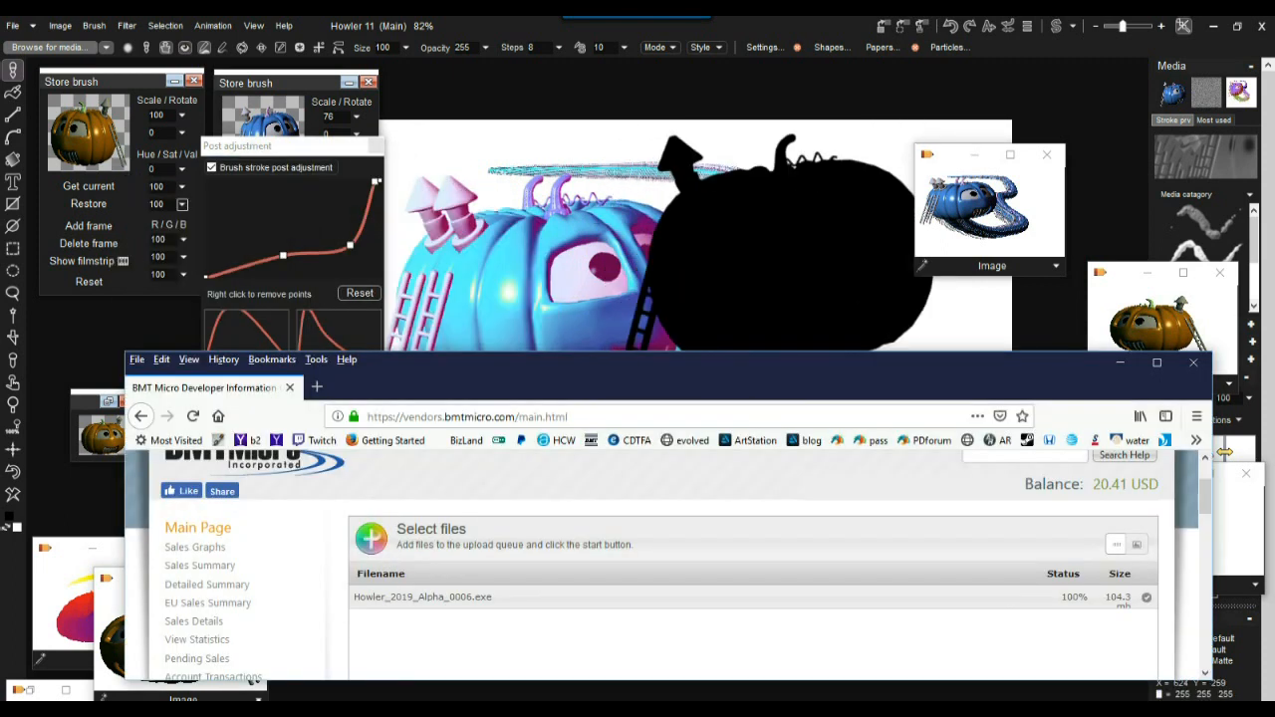
click(1120, 362)
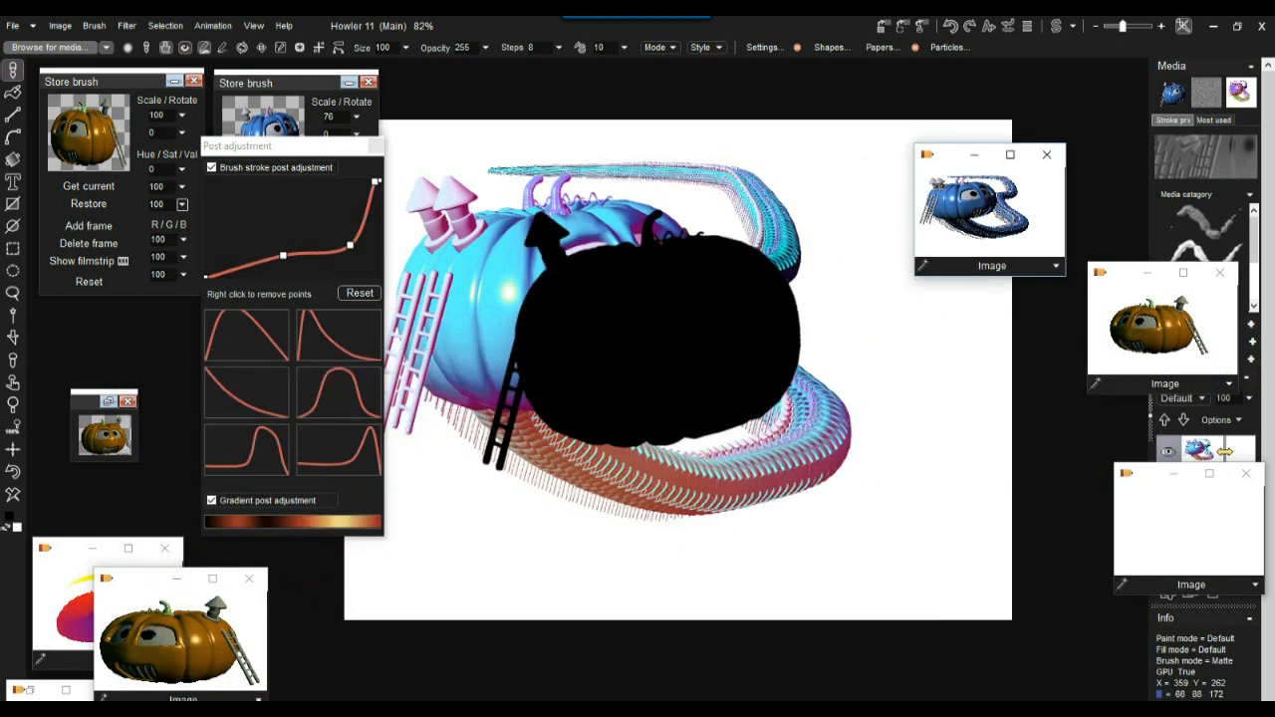
Turn off the brush preview following the cursor and reposition the Post adjustment panel and the blue trail copy
click(185, 48)
click(376, 146)
drag(289, 145, 207, 187)
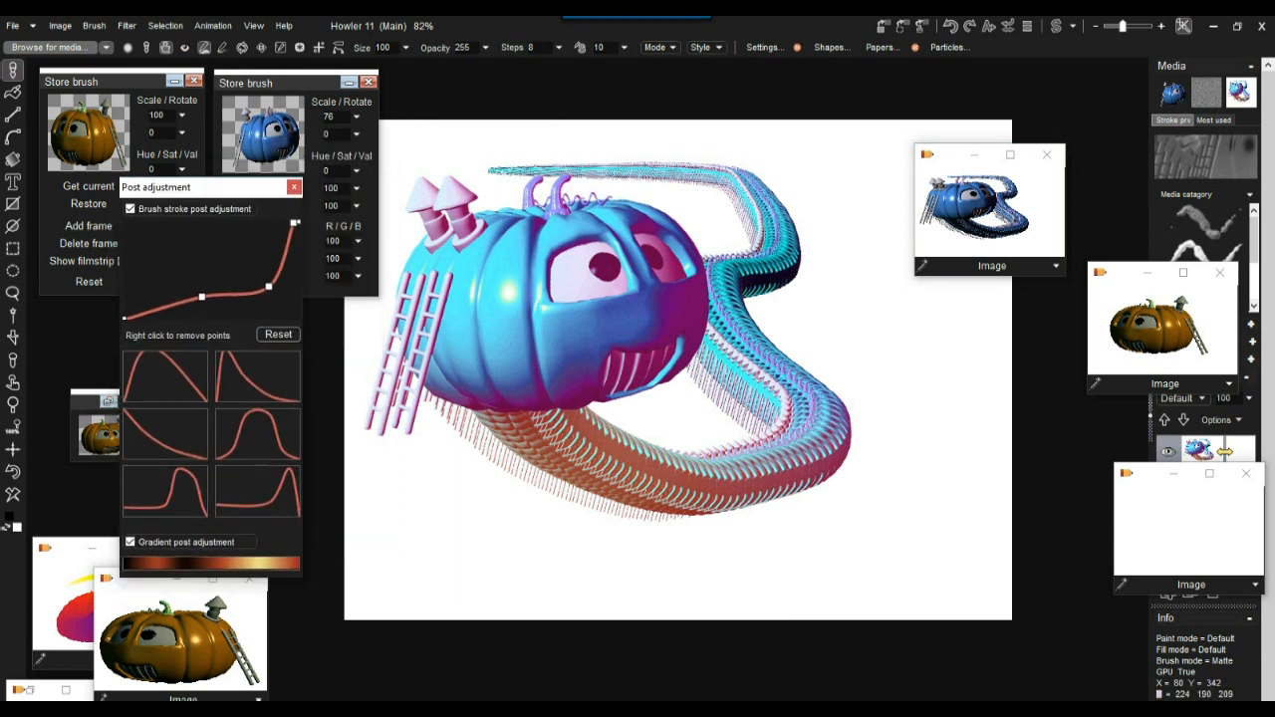
drag(951, 154, 953, 184)
Paste the blue trail copy onto the canvas and undo repeatedly back to the flat gradient-coloured trail
click(984, 231)
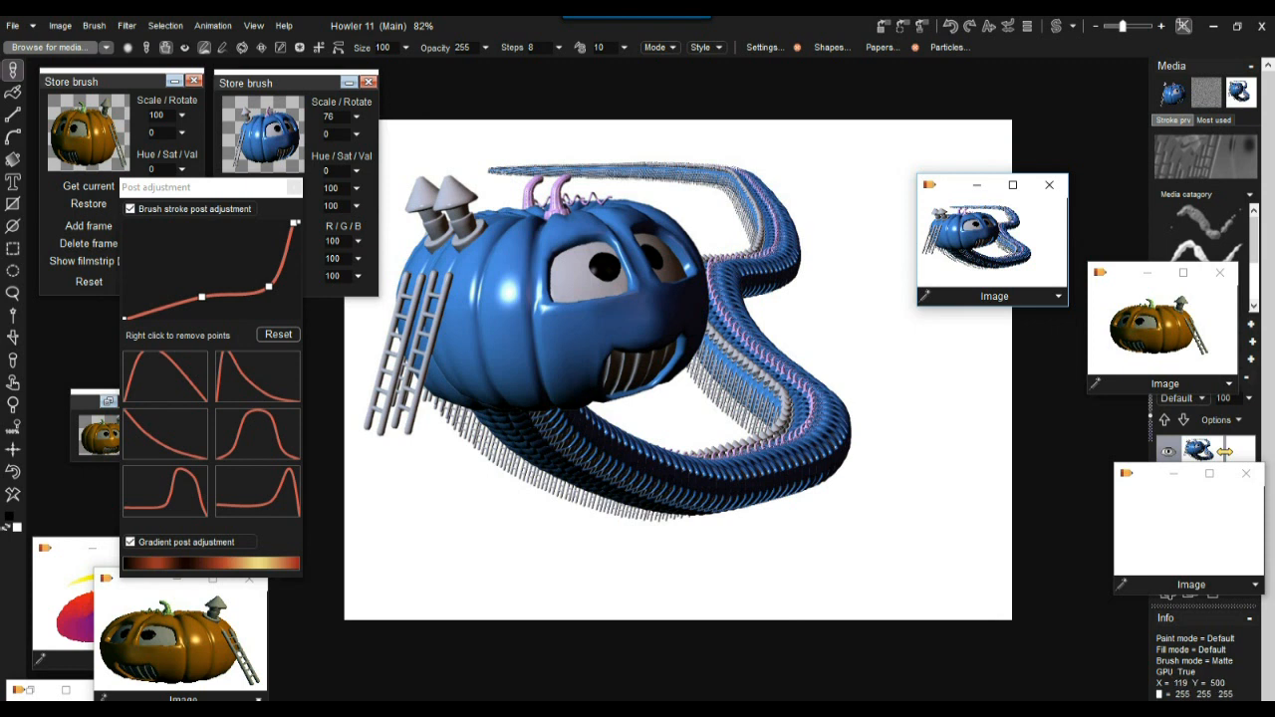
click(12, 472)
click(13, 472)
click(13, 472)
click(13, 472)
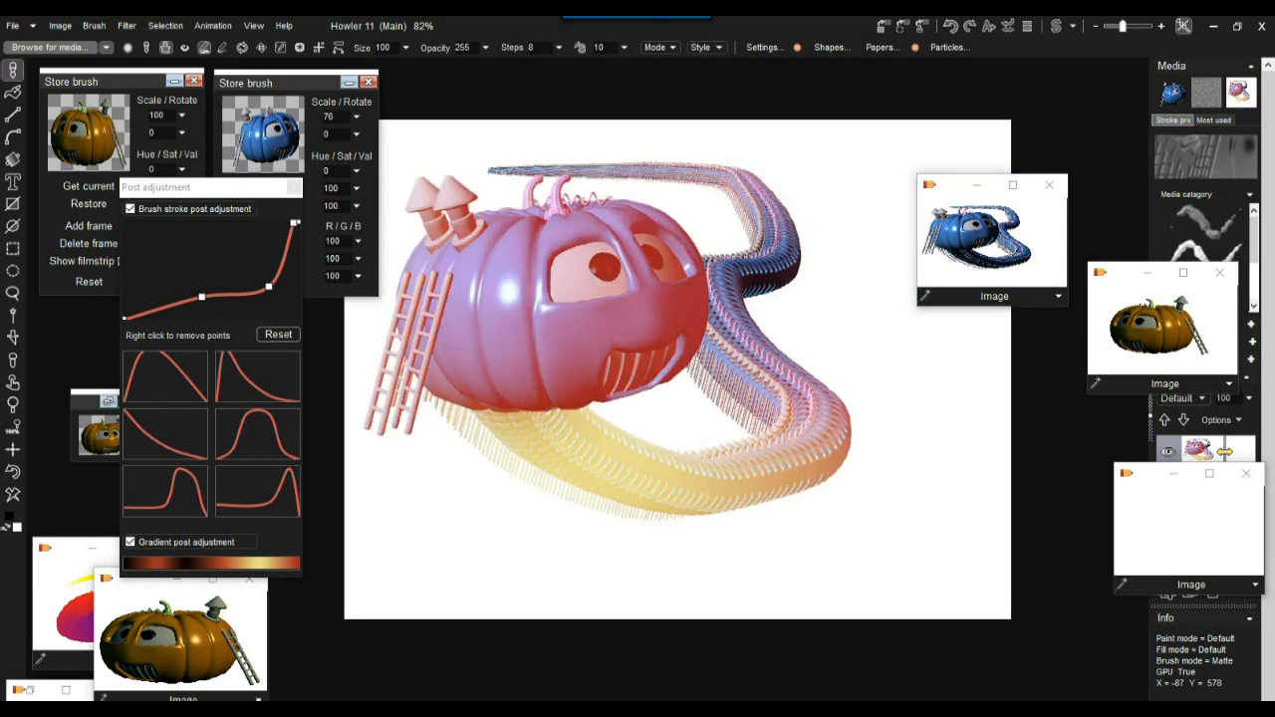
click(13, 472)
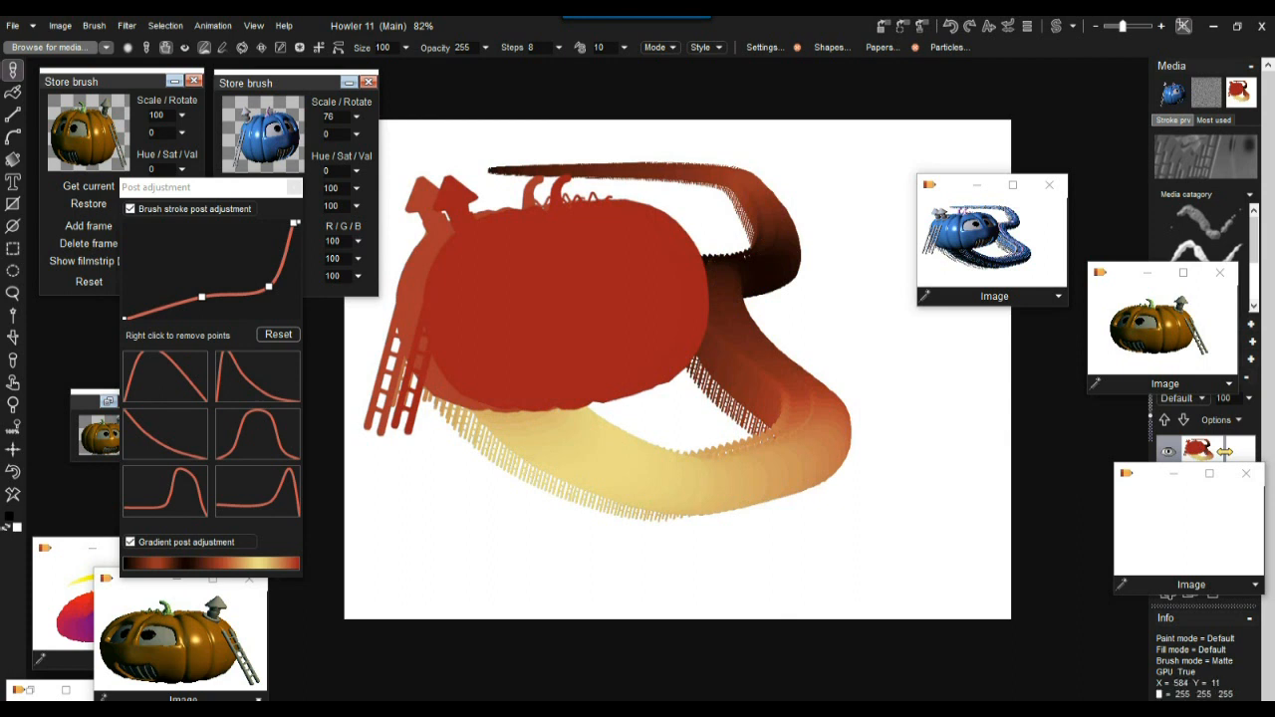
Place an image copy of the gradient trail below the blue copy and clear the orange pumpkin and blank copies off the Layers panel
click(884, 27)
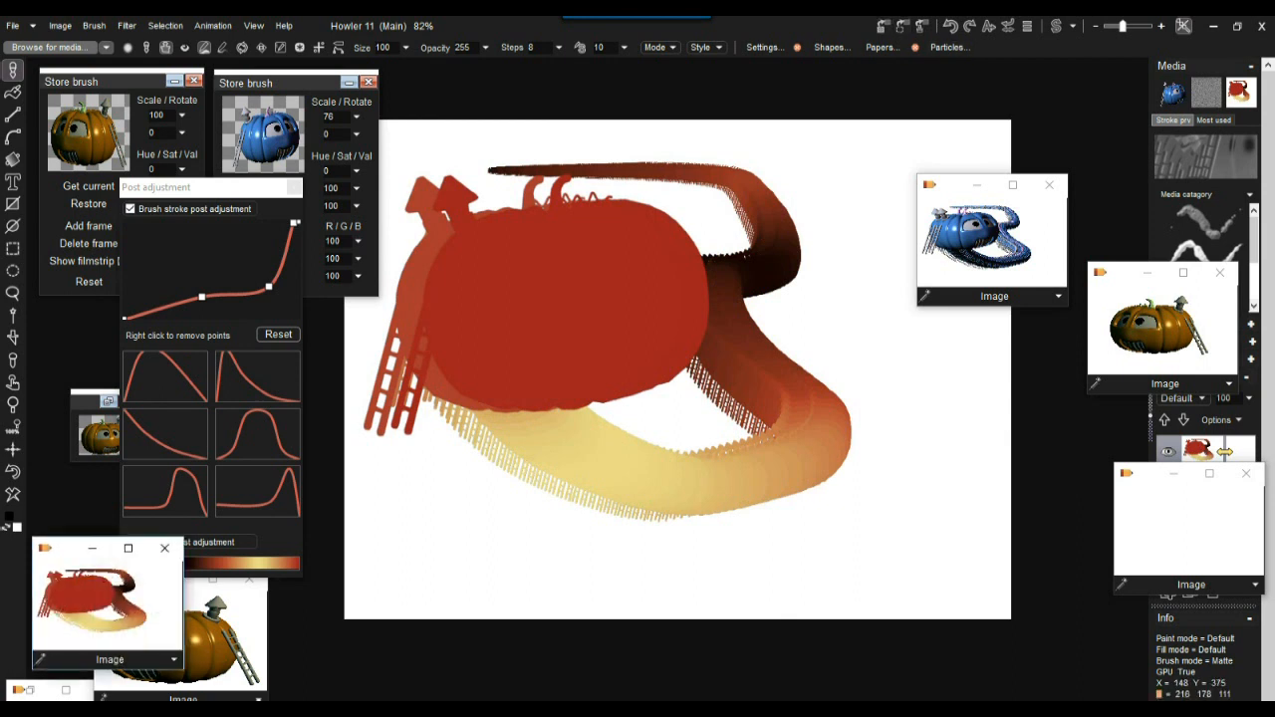
drag(70, 547, 952, 348)
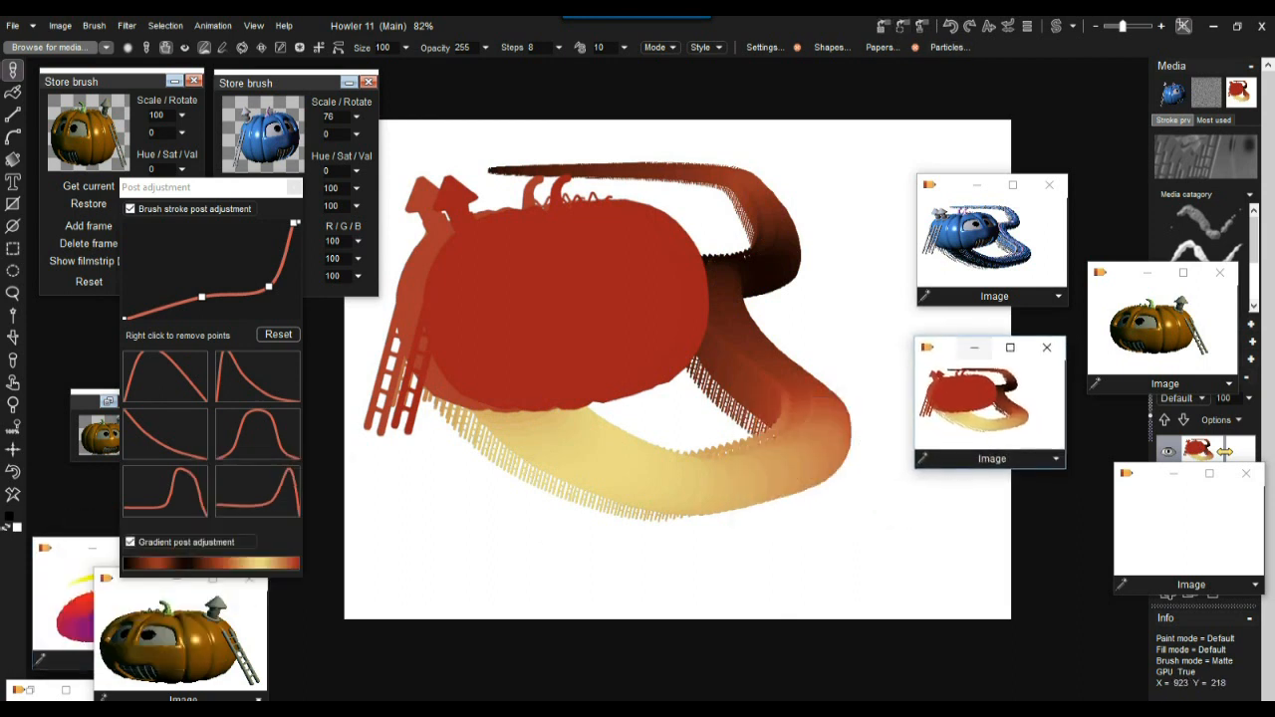
click(1122, 272)
drag(1122, 272, 831, 594)
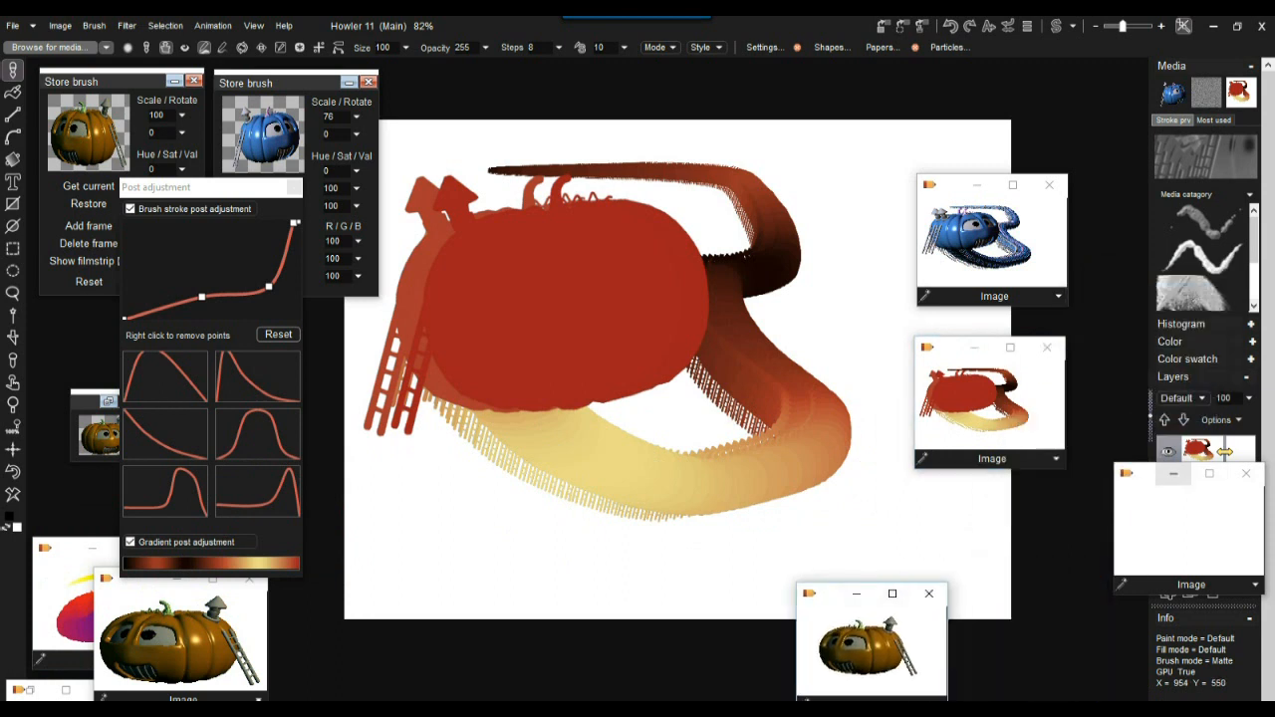
click(1173, 474)
Add a new layer above the gradient trail and paste the blue trail image copy into it
mouse_move(1254, 239)
mouse_down()
mouse_move(1254, 269)
mouse_move(1254, 238)
mouse_up()
click(1246, 378)
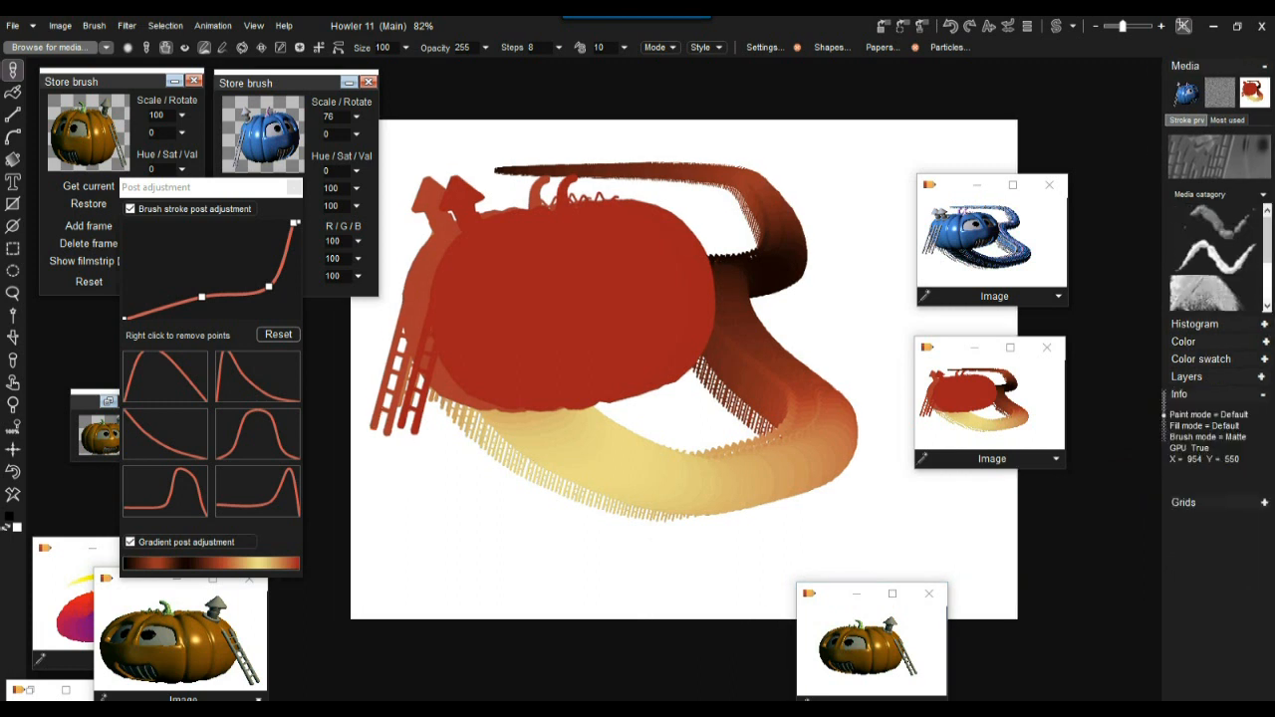
click(1246, 377)
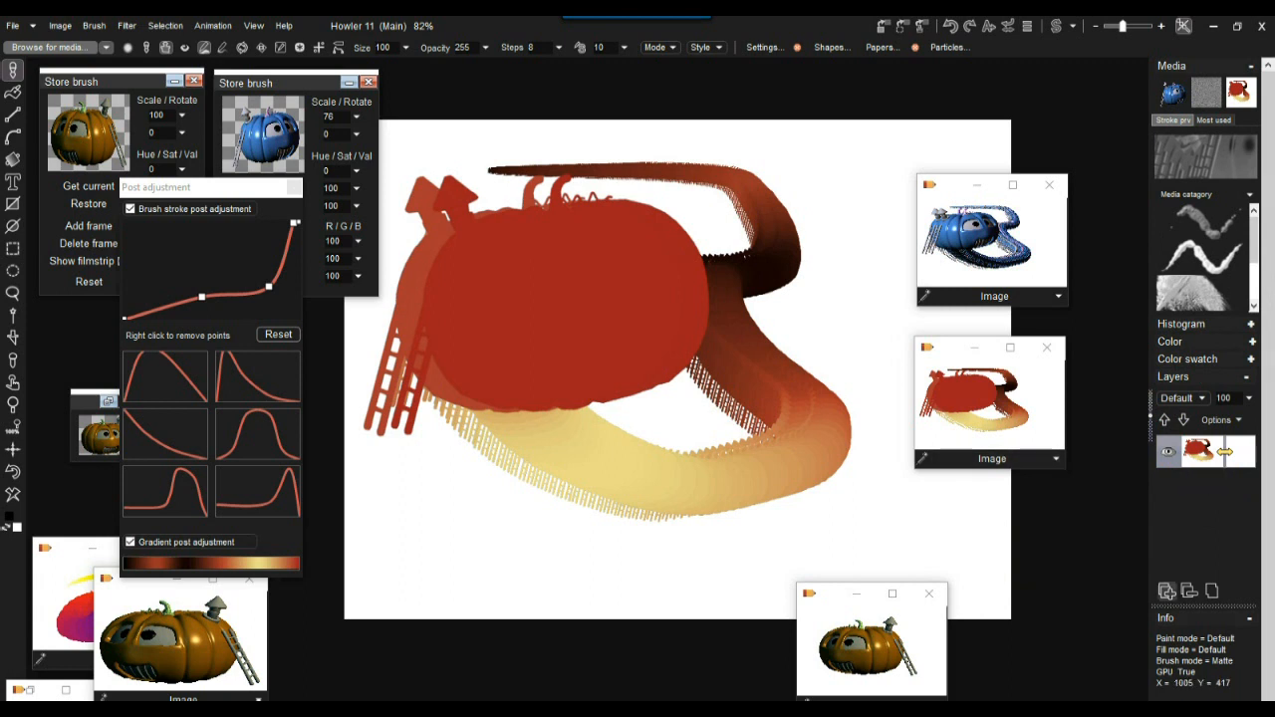
click(1167, 590)
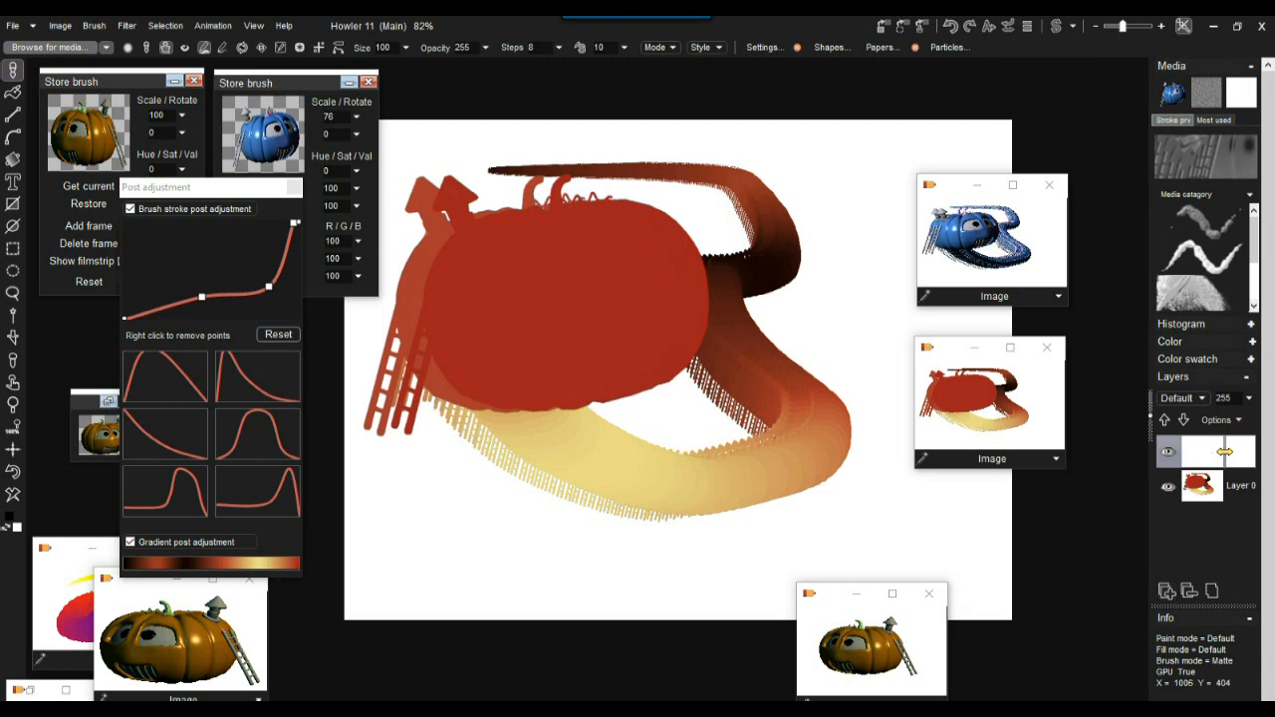
click(993, 242)
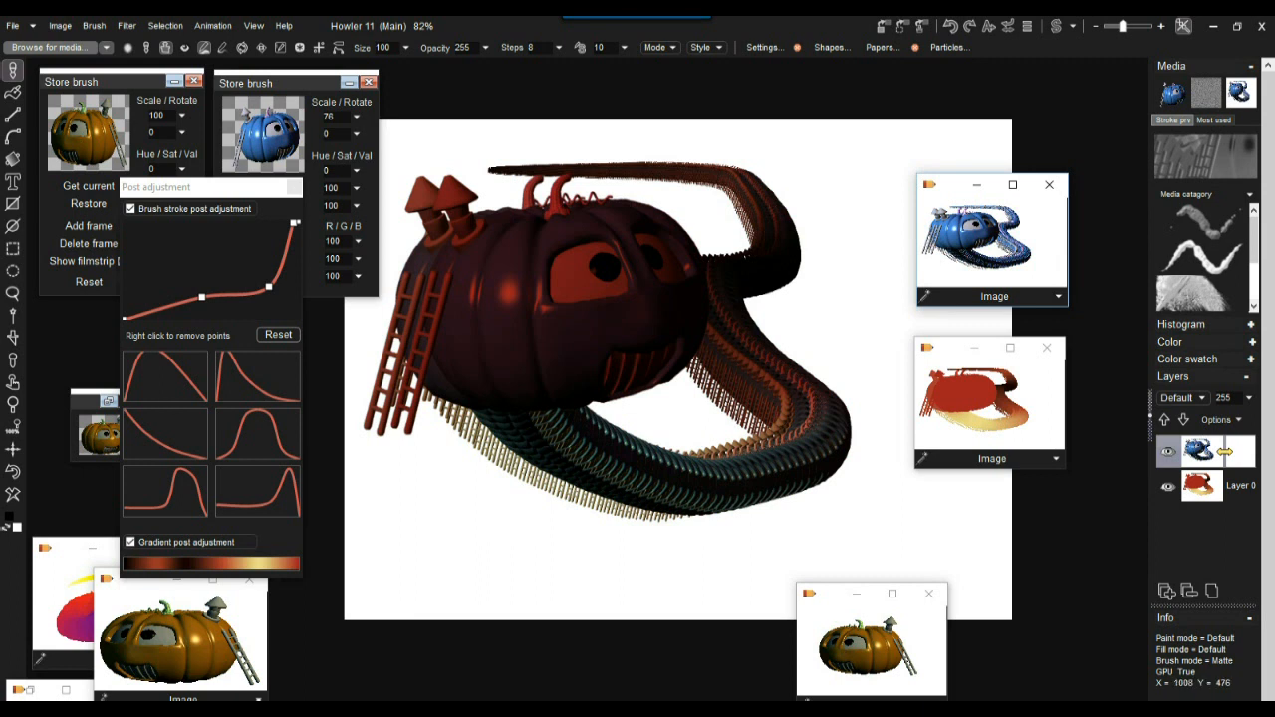
Add a blank layer at the bottom of the layer stack and select the gradient trail layer
click(1166, 591)
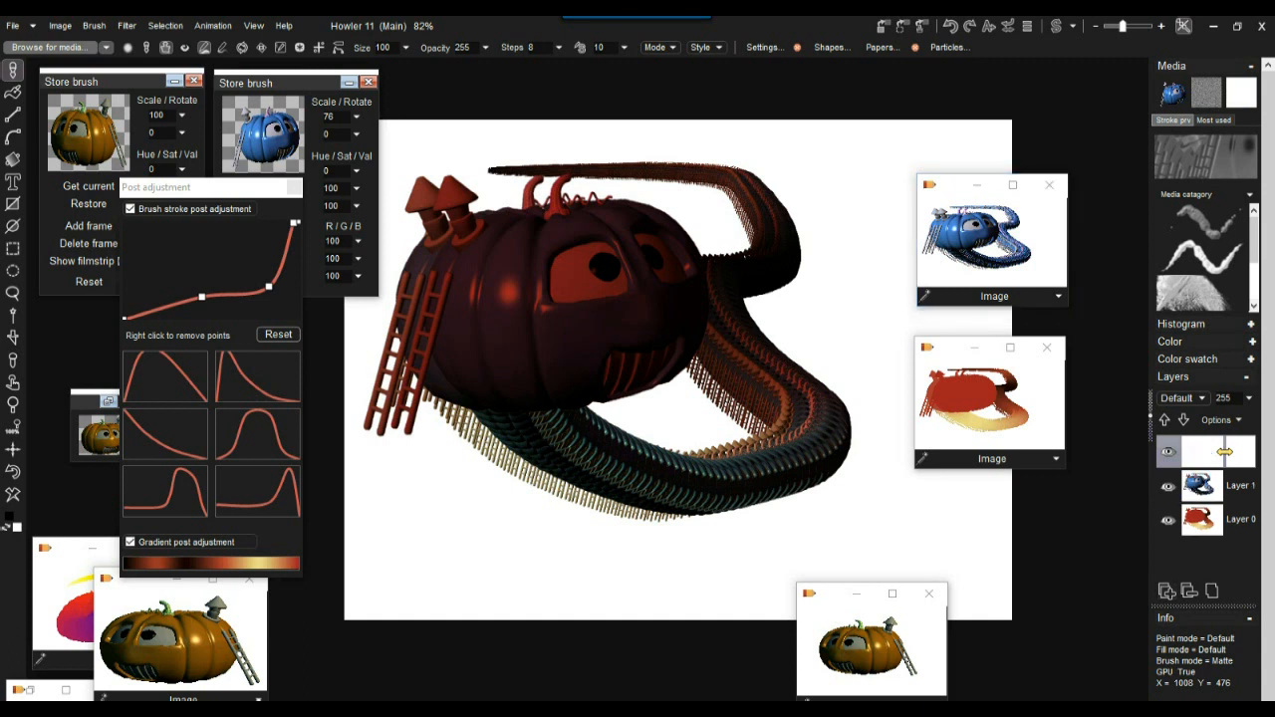
click(1183, 419)
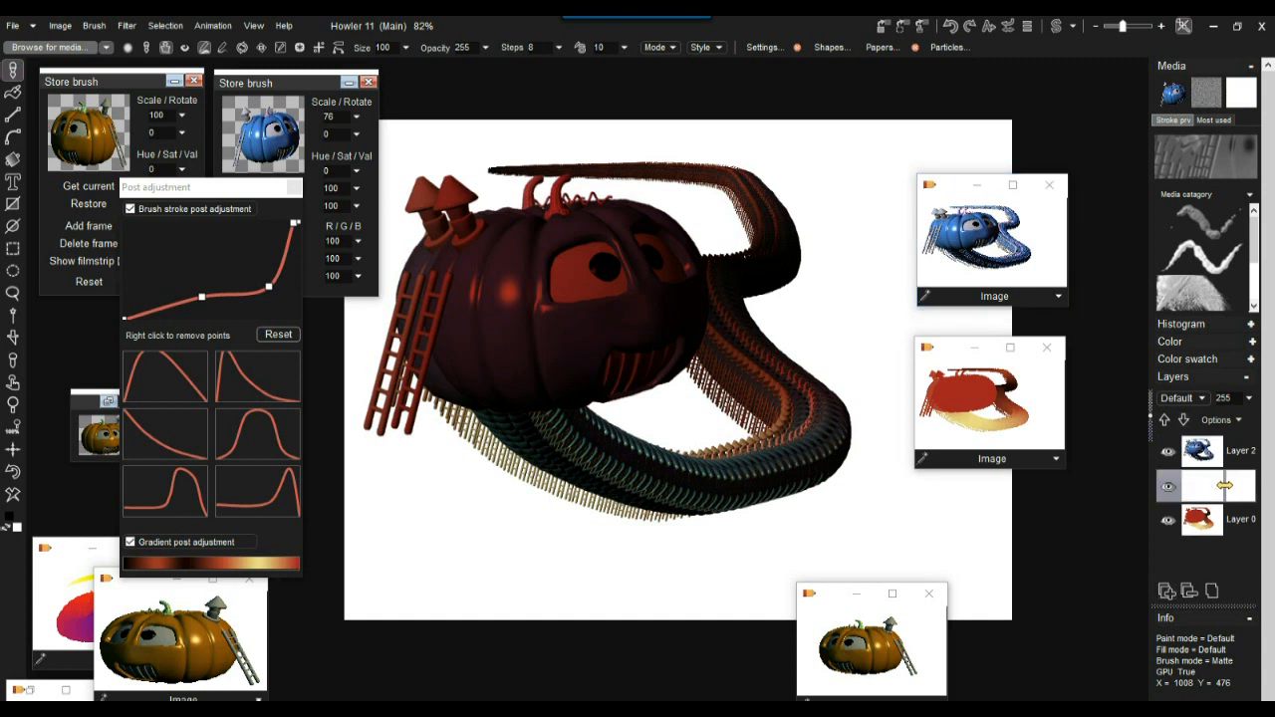
click(1183, 419)
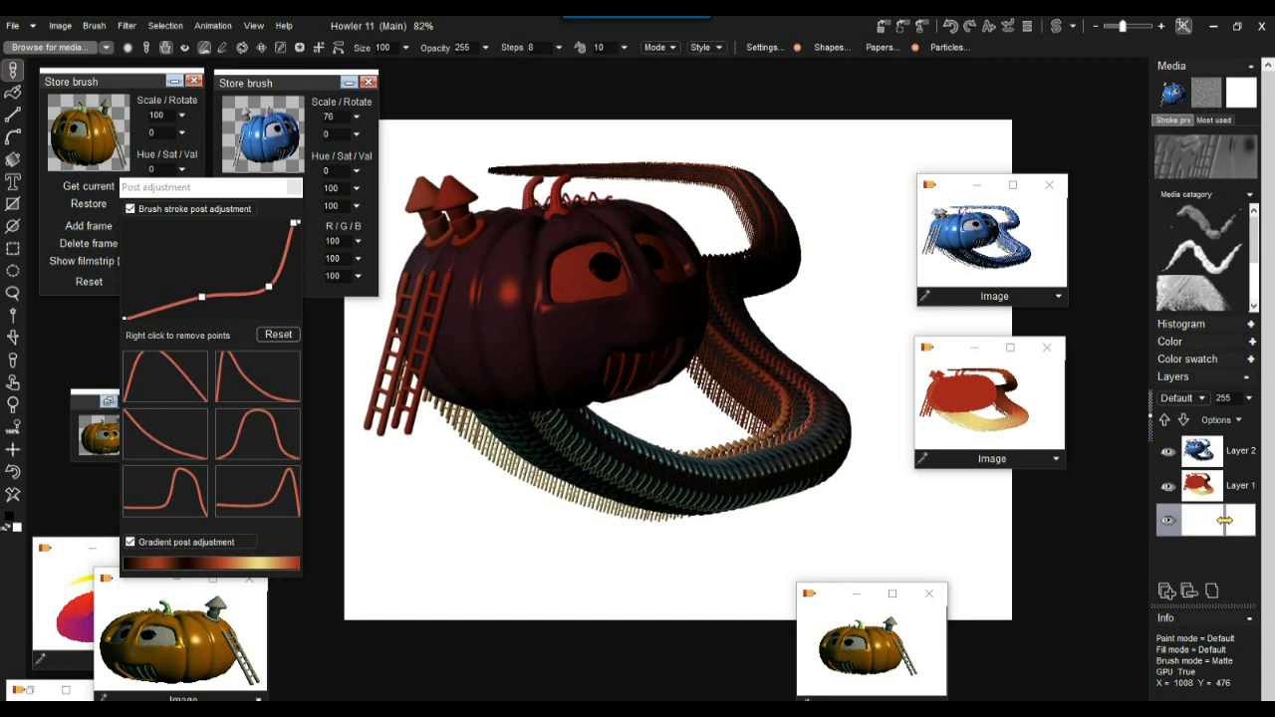
click(1224, 485)
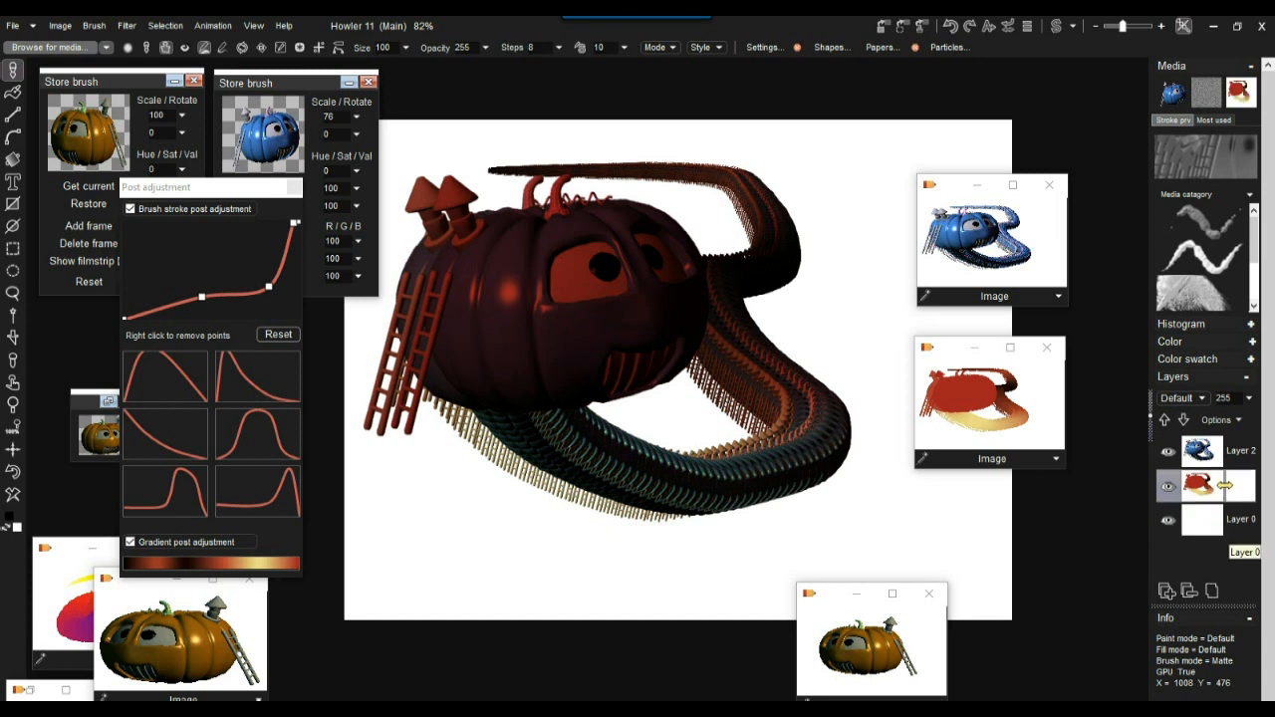
Select the blue trail layer at the top of the stack and reduce its opacity to 218
click(1224, 452)
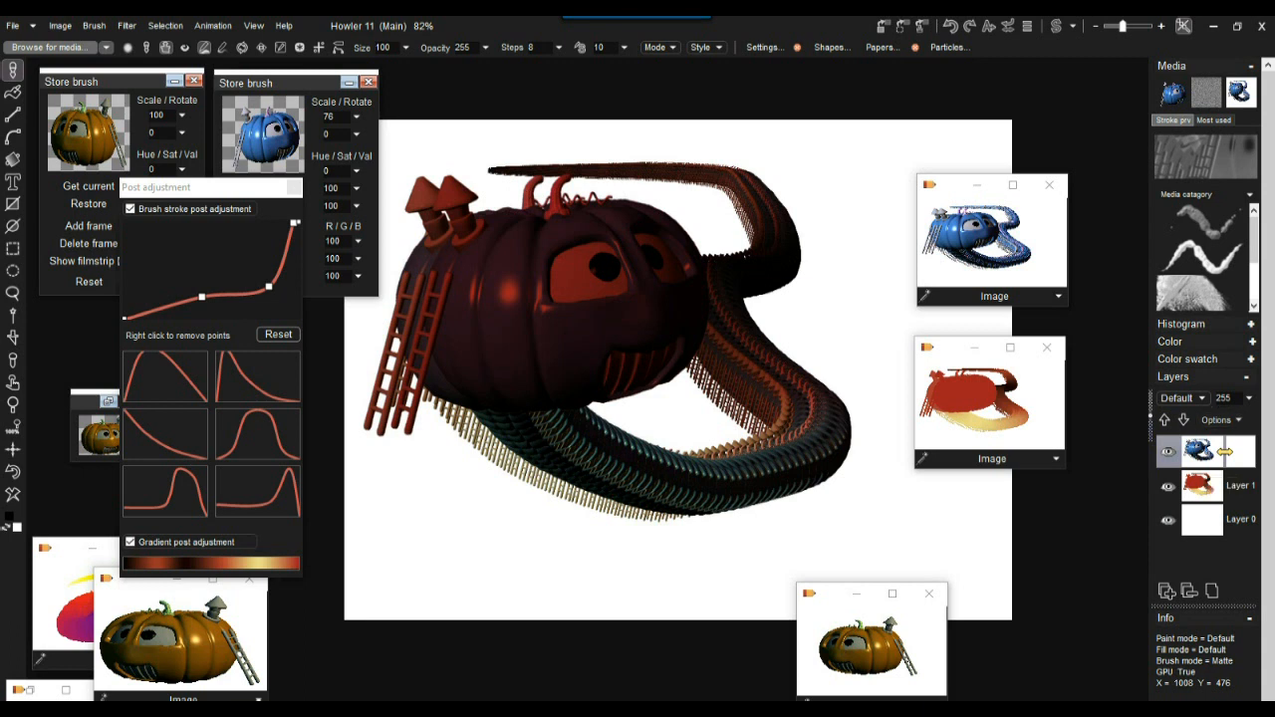
click(1249, 397)
mouse_move(1244, 420)
mouse_down()
mouse_move(1148, 419)
mouse_move(1244, 419)
mouse_move(1192, 420)
mouse_move(1229, 419)
mouse_up()
Try out the blend modes on the blue trail layer, from Multiply through Dissolve, and set it to Vivid light
click(1185, 398)
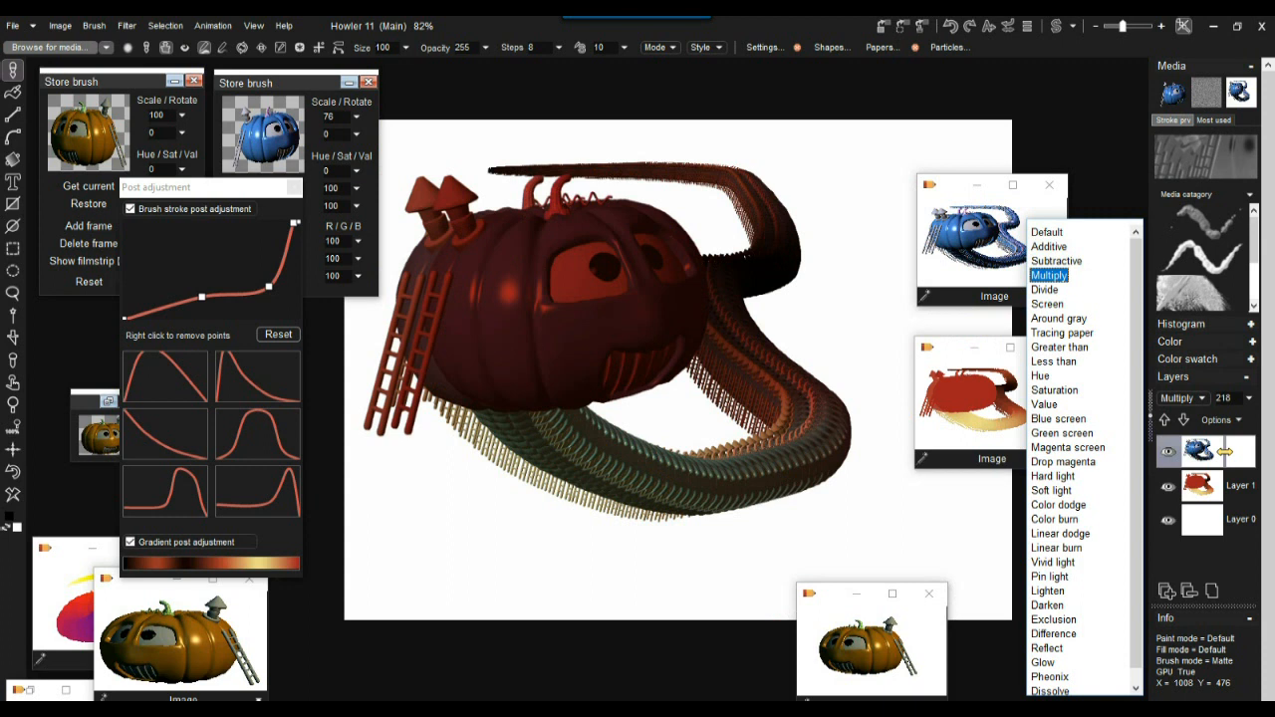
key(Up)
key(Down)
key(Down)
key(Down)
key(Down)
key(Down)
key(Down)
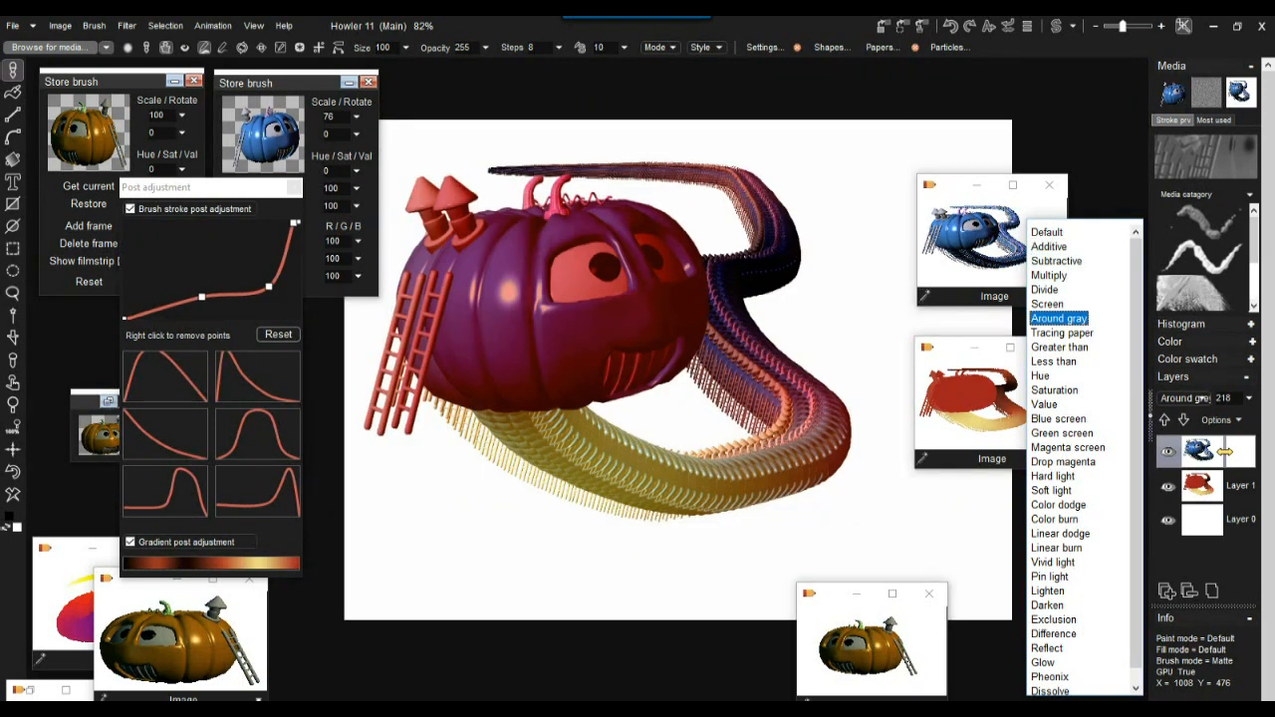
key(Up)
key(Up)
key(Down)
key(Down)
key(Down)
key(Down)
key(Down)
key(Down)
key(Up)
key(Up)
key(Down)
key(Down)
key(Down)
key(Down)
key(Down)
key(Down)
key(Down)
key(Down)
key(Down)
key(Down)
key(Down)
key(Down)
key(Down)
key(Up)
key(Up)
key(Up)
key(Up)
key(Up)
key(Down)
key(Down)
key(Down)
key(Down)
key(Down)
key(Down)
key(Down)
key(Down)
key(Down)
key(Down)
key(Down)
key(Down)
key(Down)
key(Down)
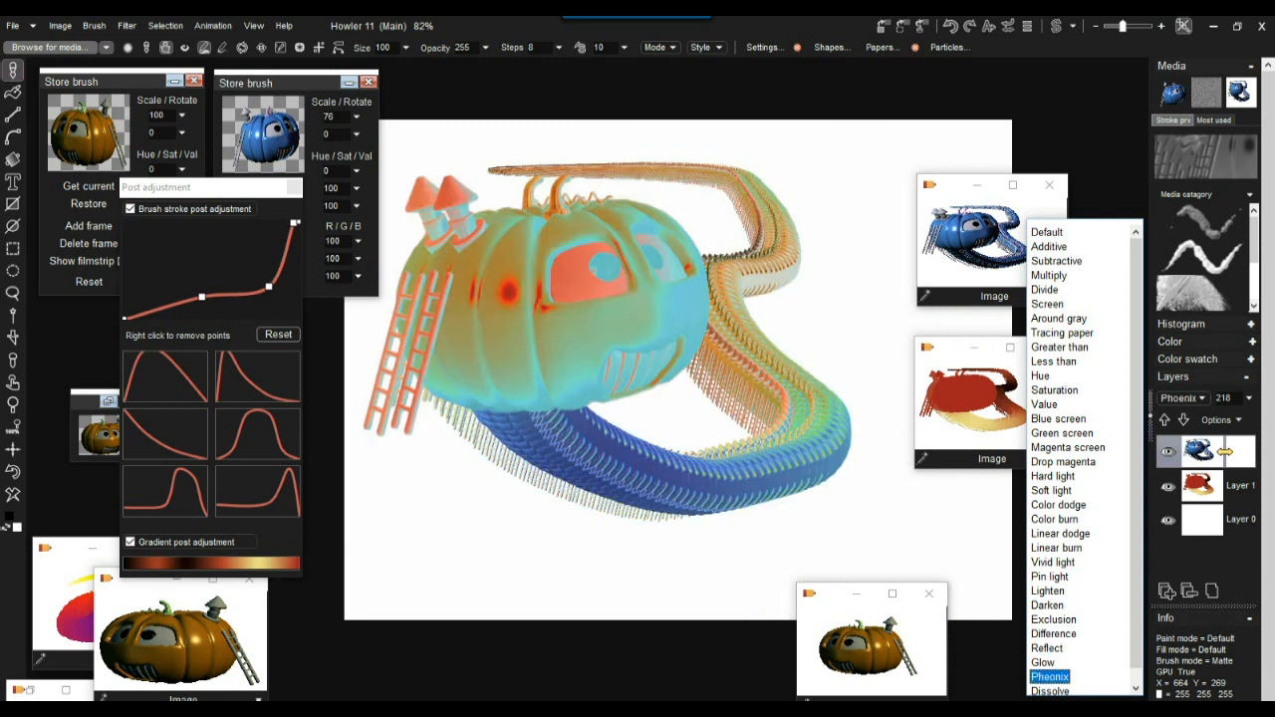
key(Down)
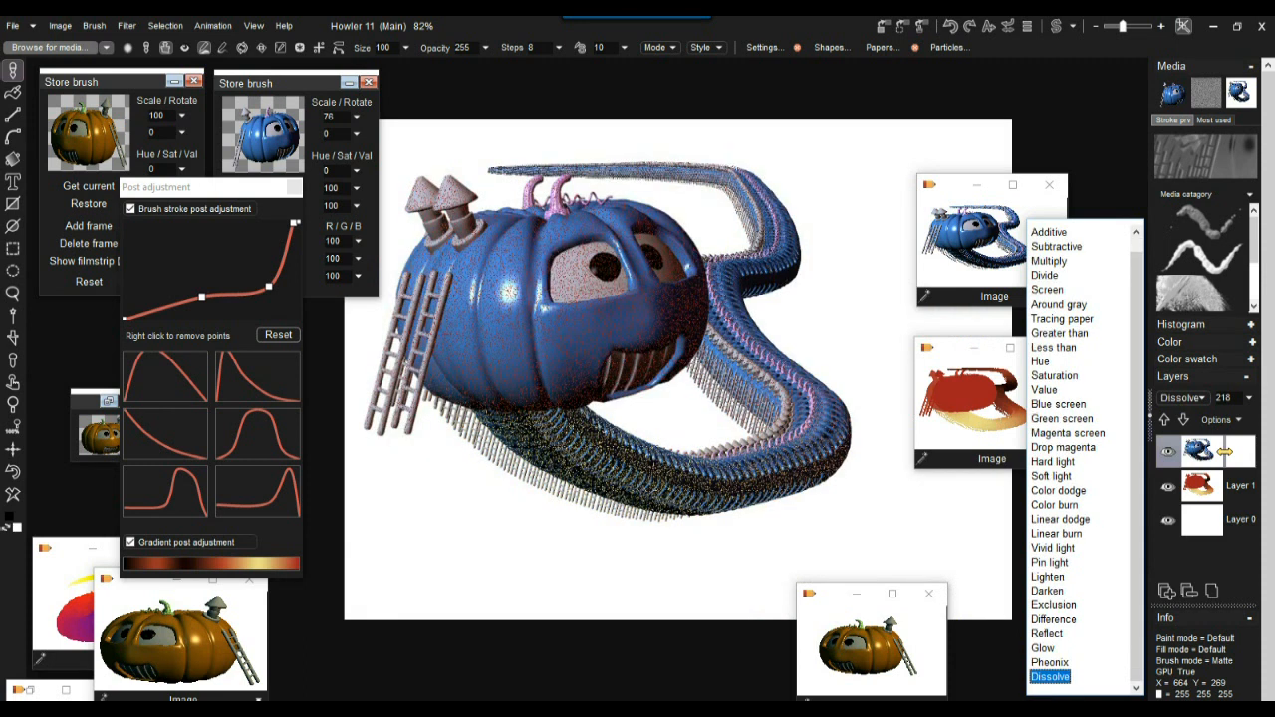
key(Up)
key(Up)
key(Up)
key(Up)
key(Up)
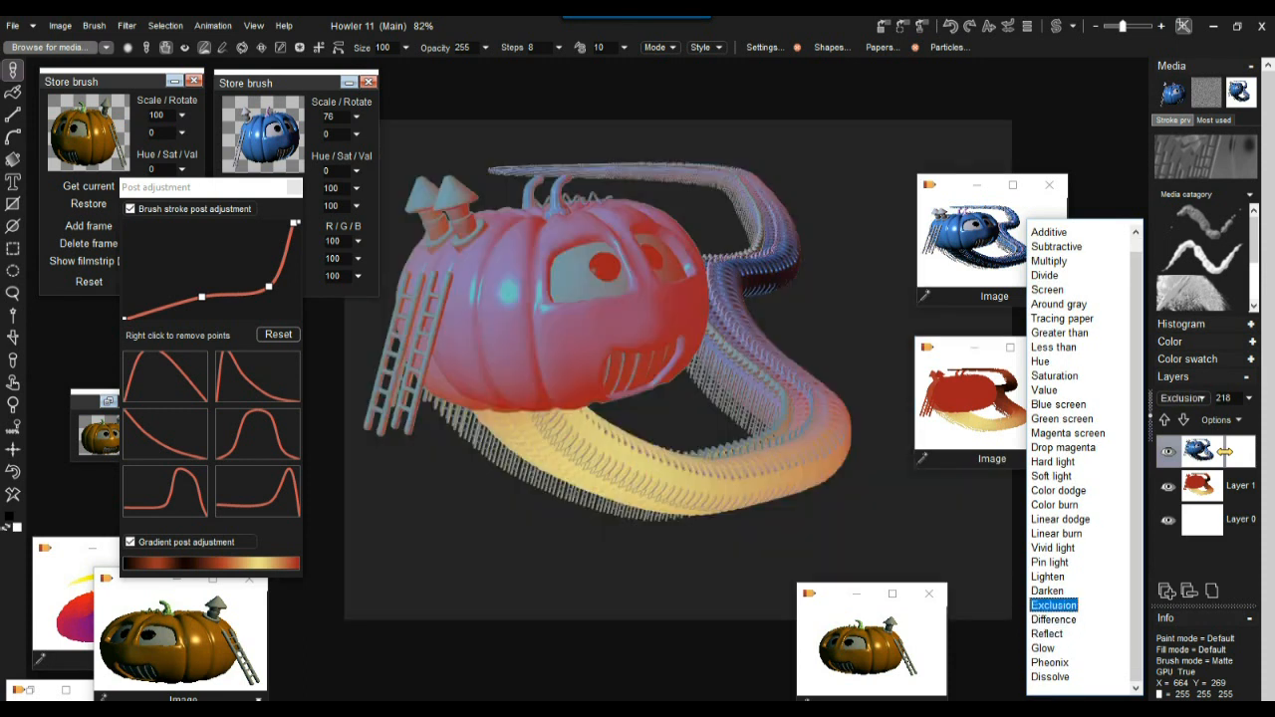
key(Down)
key(Down)
key(Down)
key(Down)
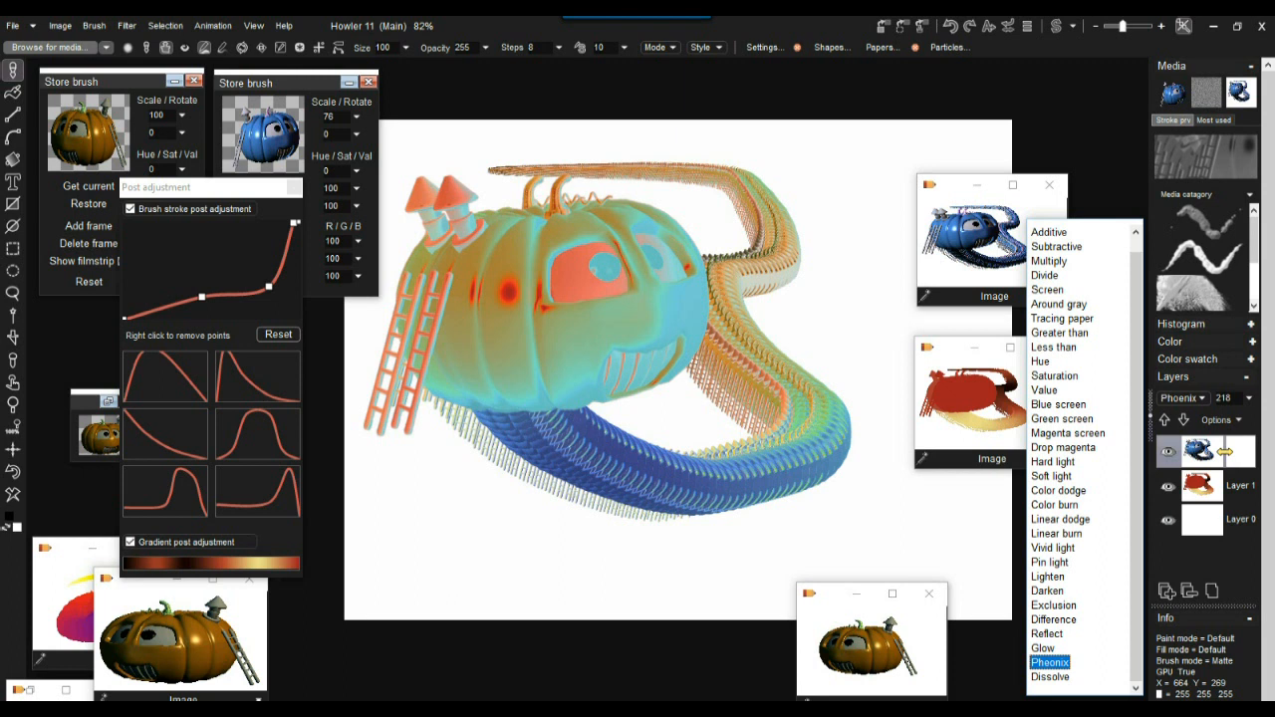
key(Up)
key(Up)
key(Up)
key(Up)
key(Up)
key(Up)
key(Up)
key(Up)
key(Up)
key(Down)
key(Down)
key(Up)
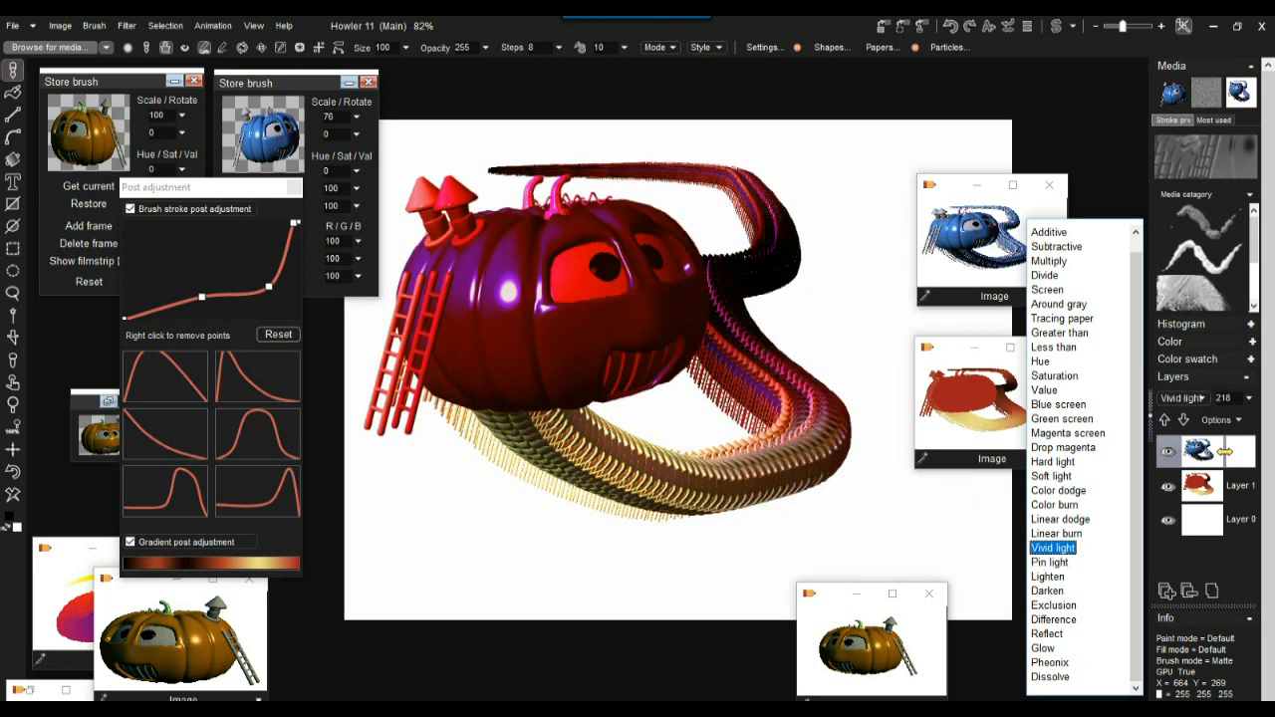
key(Return)
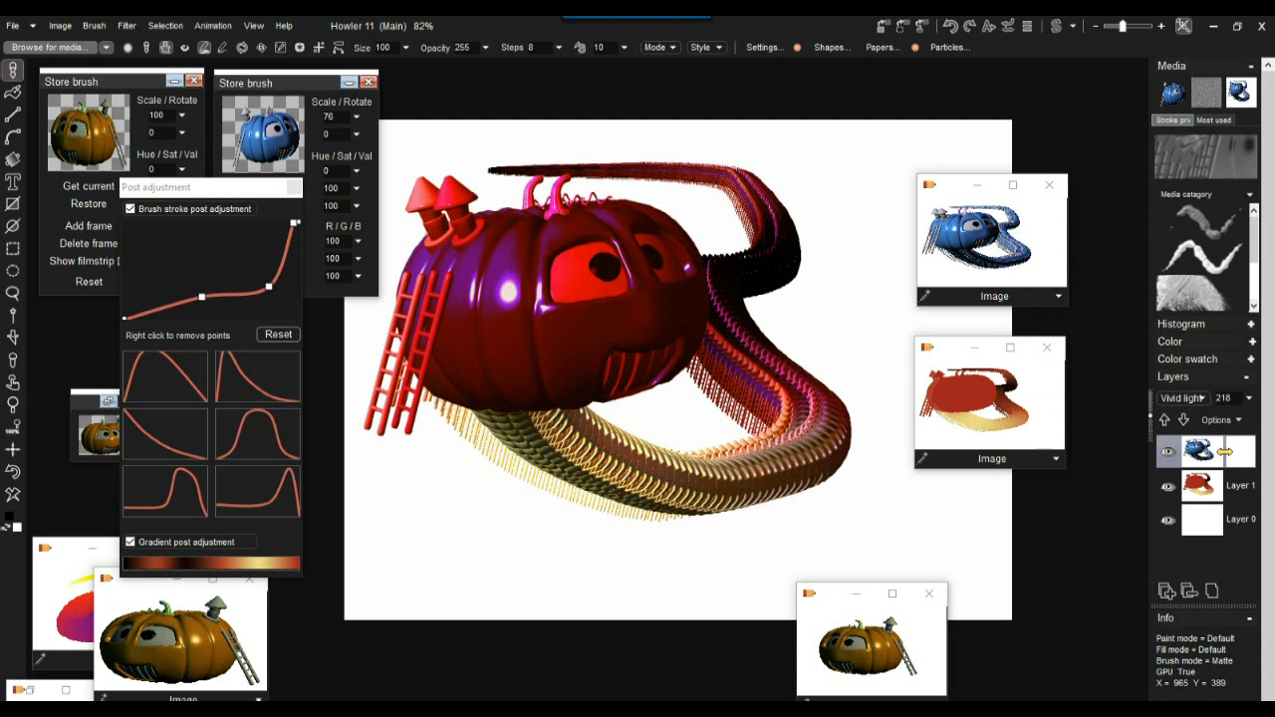
Reduce the blue trail layer's opacity to 210 and set its blend mode to Blue screen
click(1249, 397)
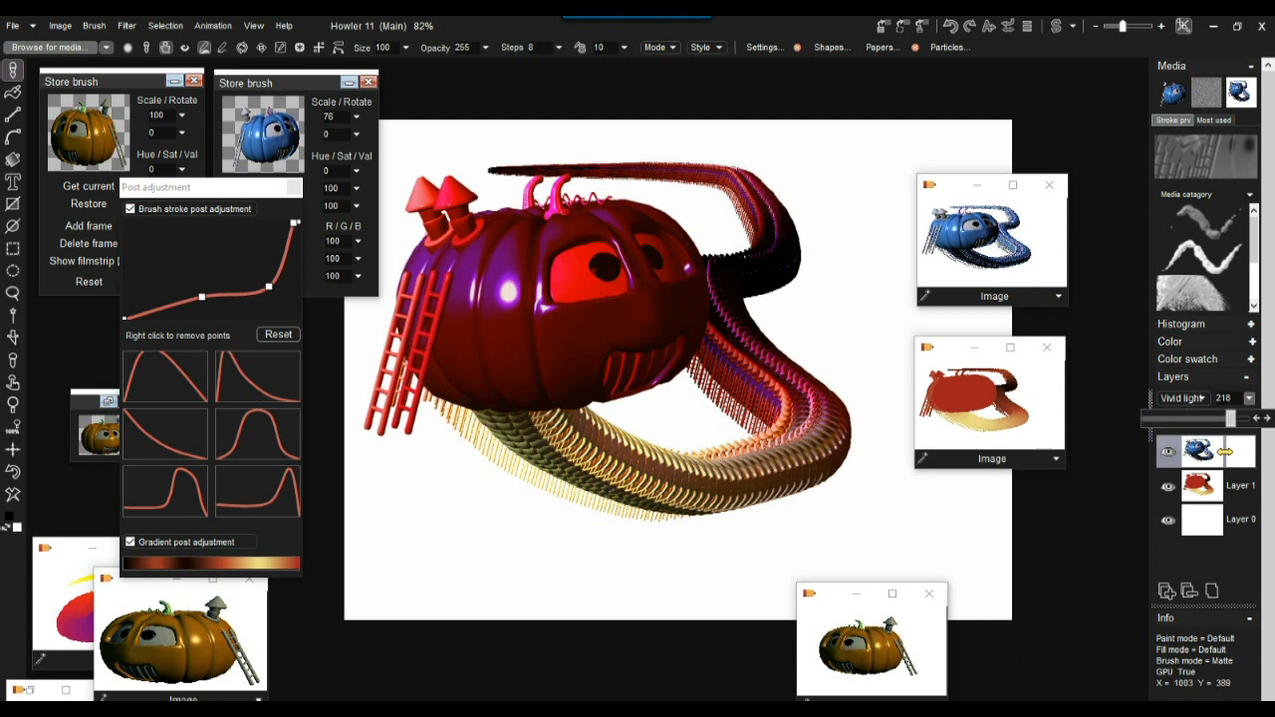
mouse_move(1231, 419)
mouse_down()
mouse_move(1181, 419)
mouse_move(1245, 418)
mouse_move(1181, 418)
mouse_move(1241, 418)
mouse_move(1185, 418)
mouse_move(1227, 419)
mouse_up()
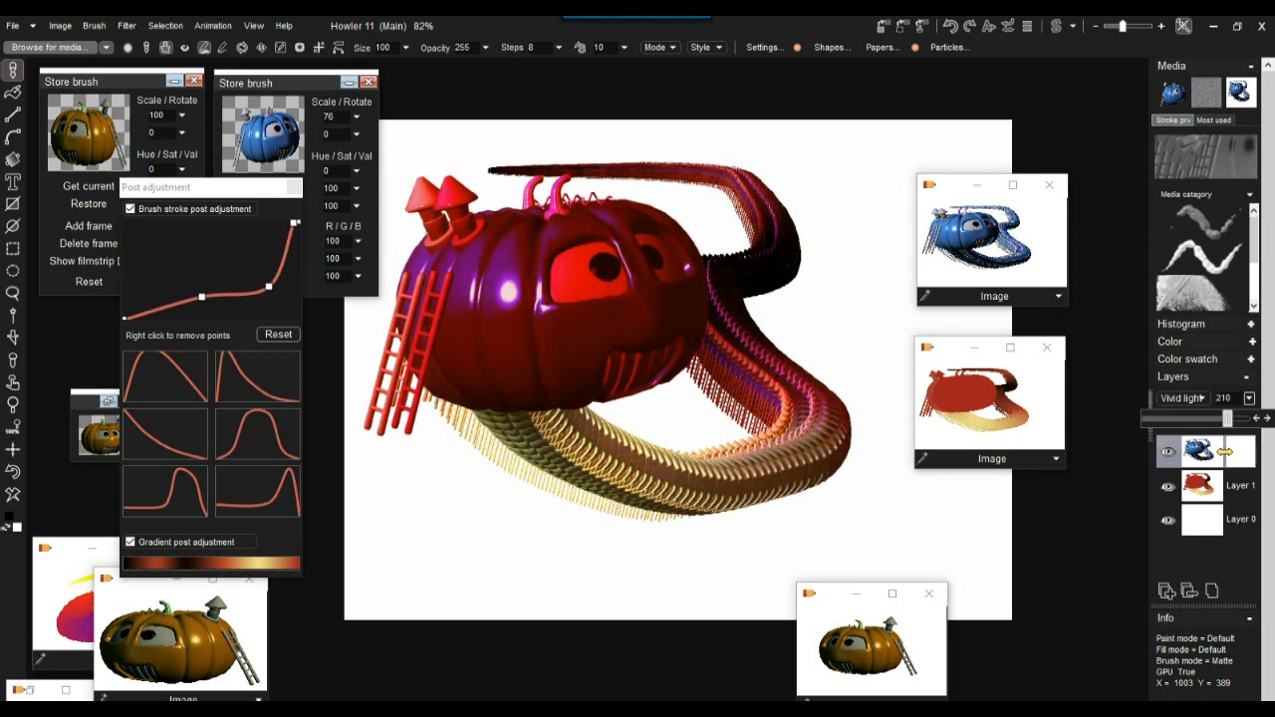
click(1183, 398)
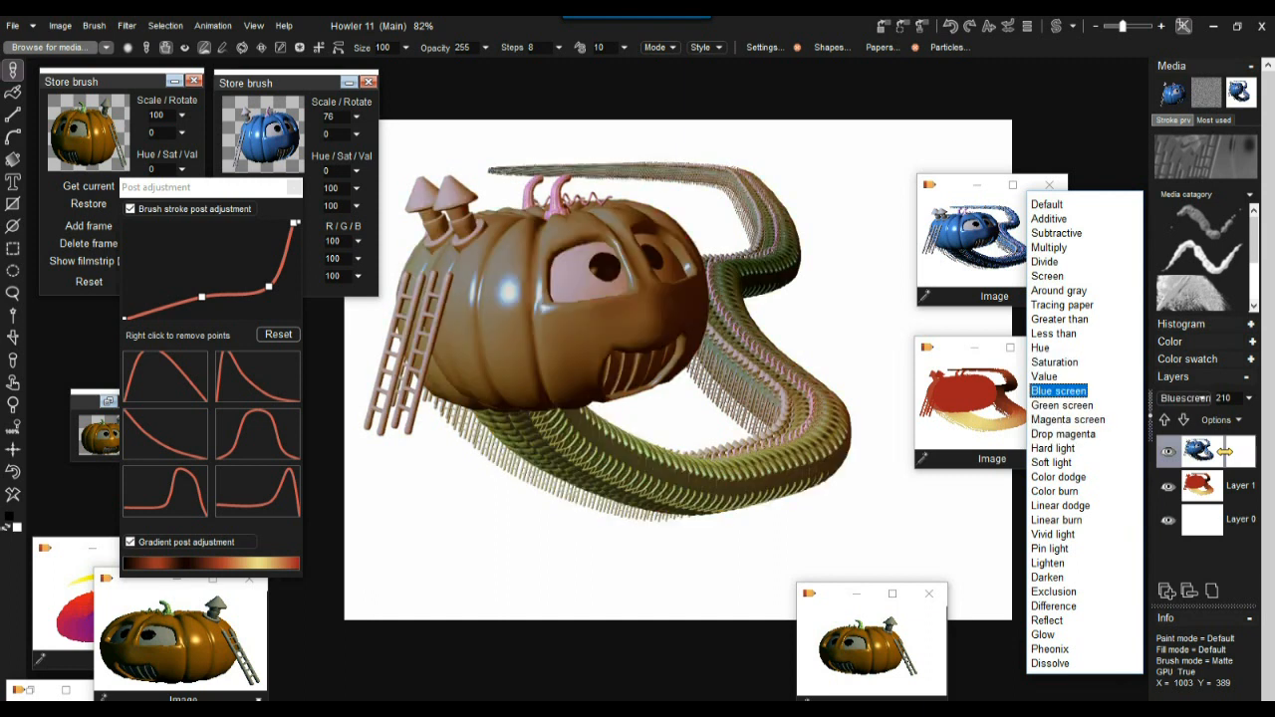
click(1058, 390)
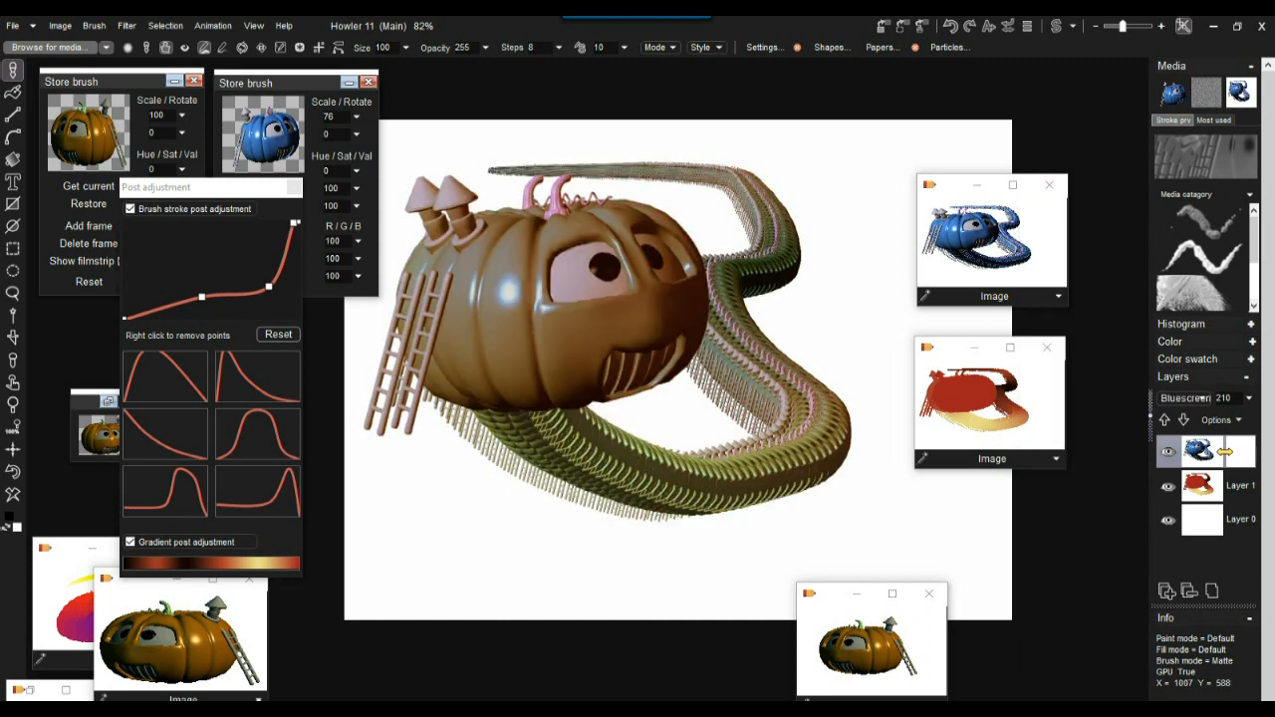
Permanently merge all layers into a single layer
click(1213, 592)
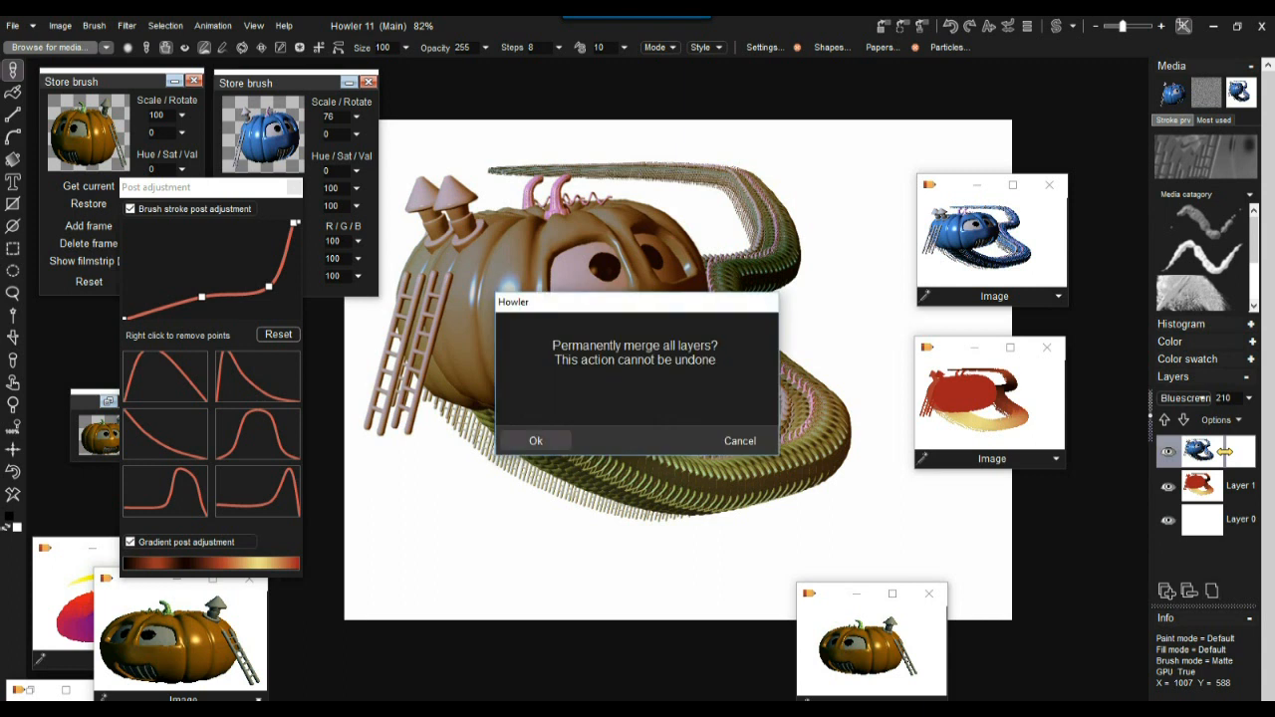
click(536, 440)
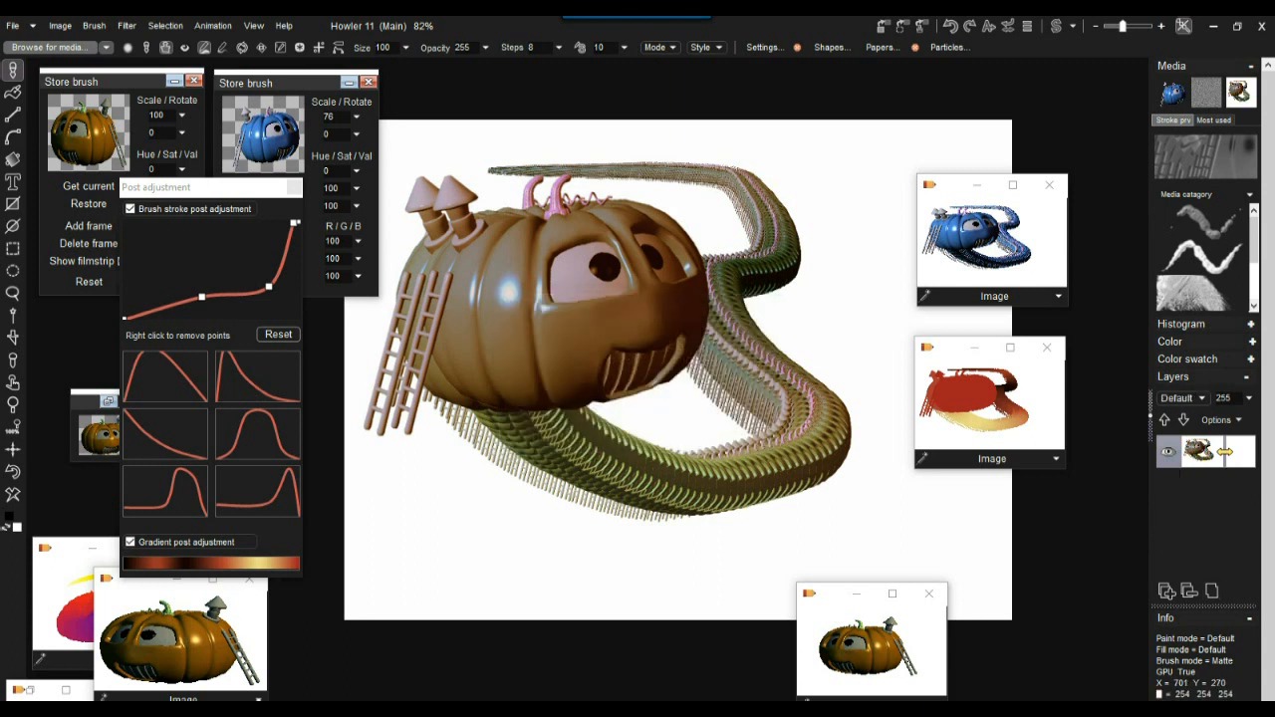